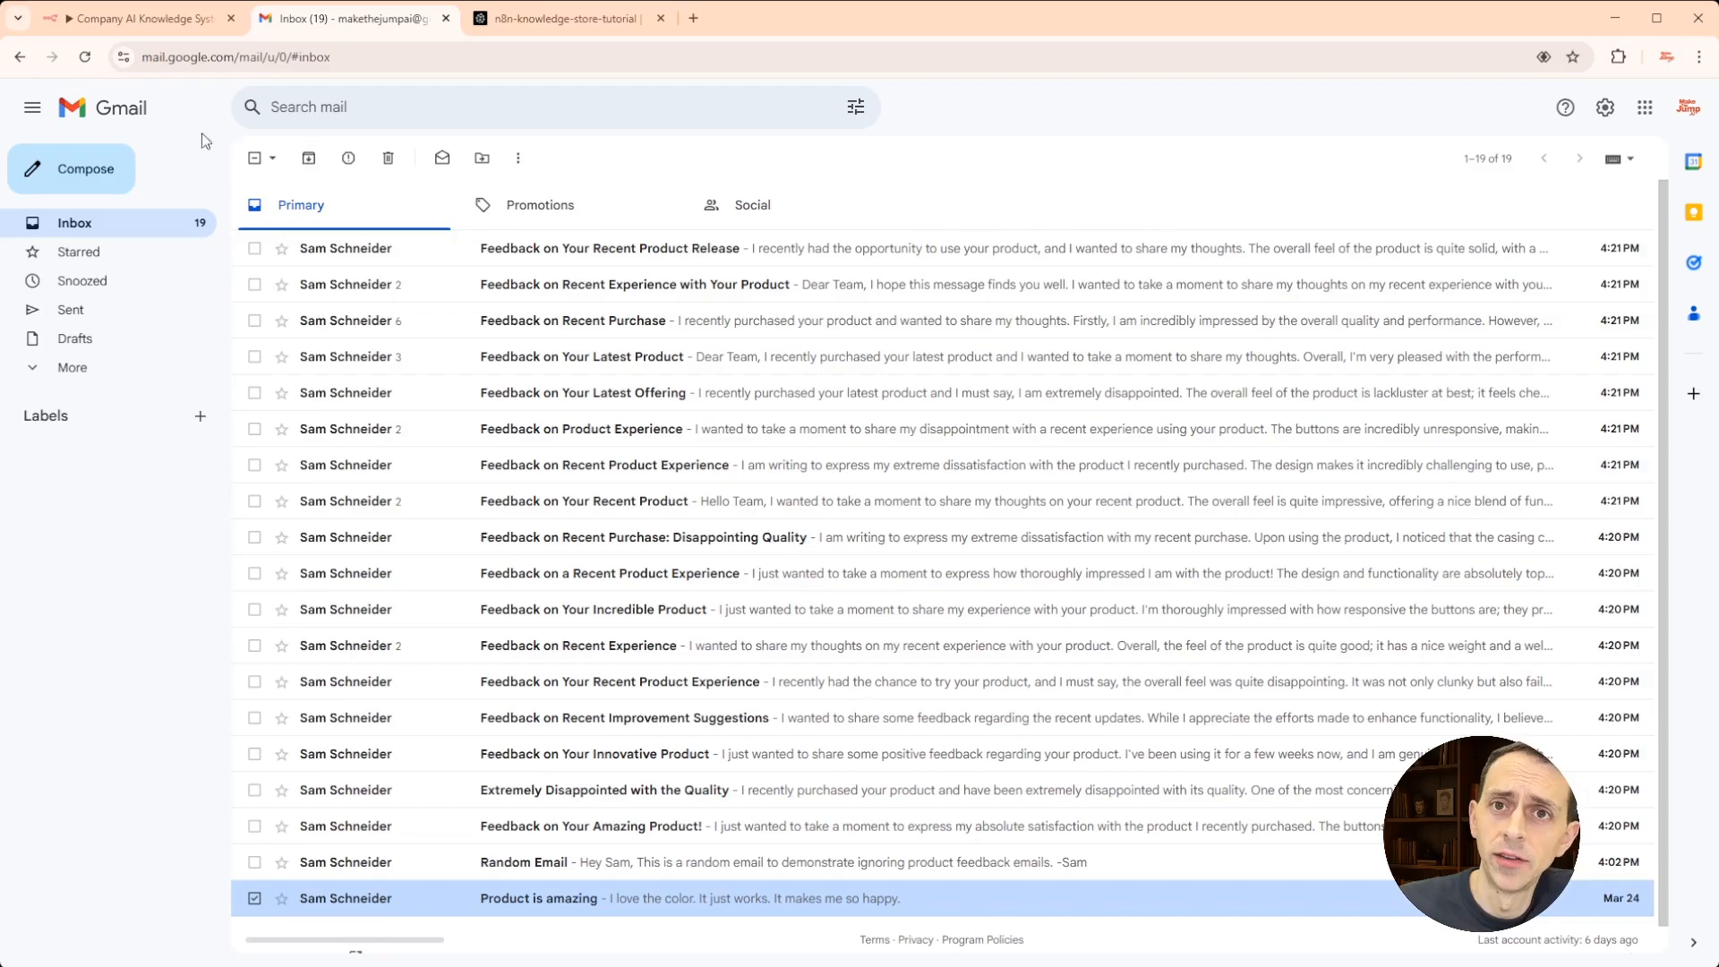
# - Switch from the Gmail feedback inbox to the empty 'Company AI Knowledge System - Intake Process' workflow
pyautogui.click(185, 24)
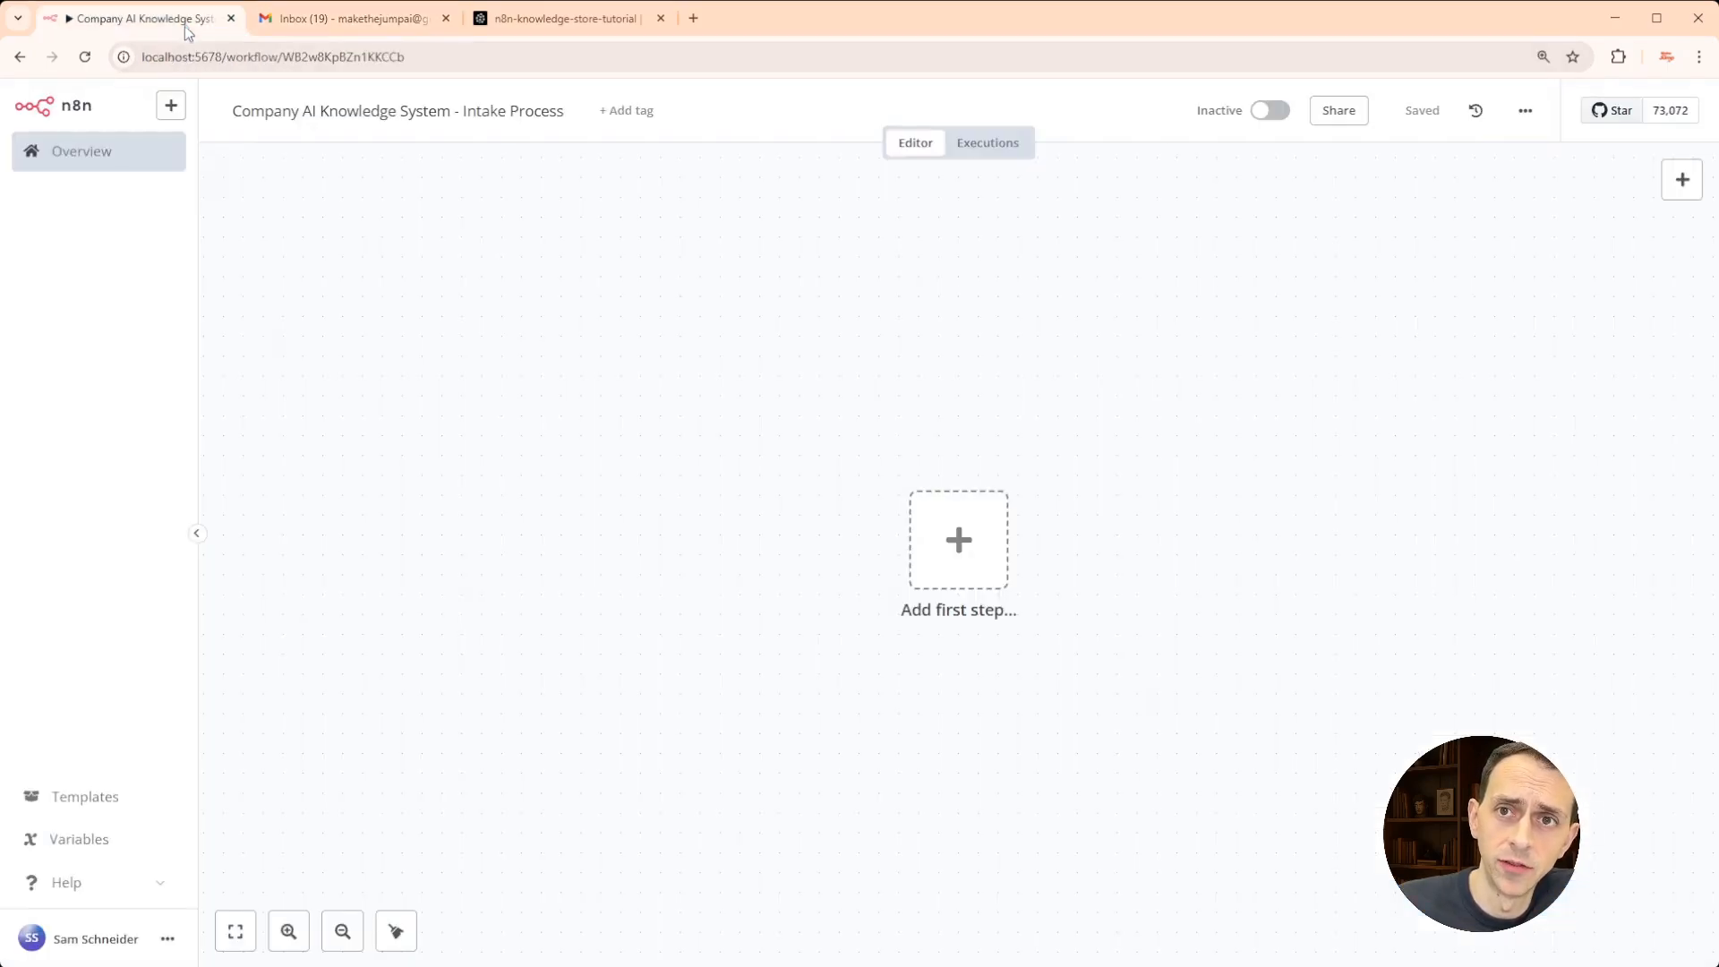
# - Add a Gmail Trigger as the first step, set to fire On message received
pyautogui.click(971, 562)
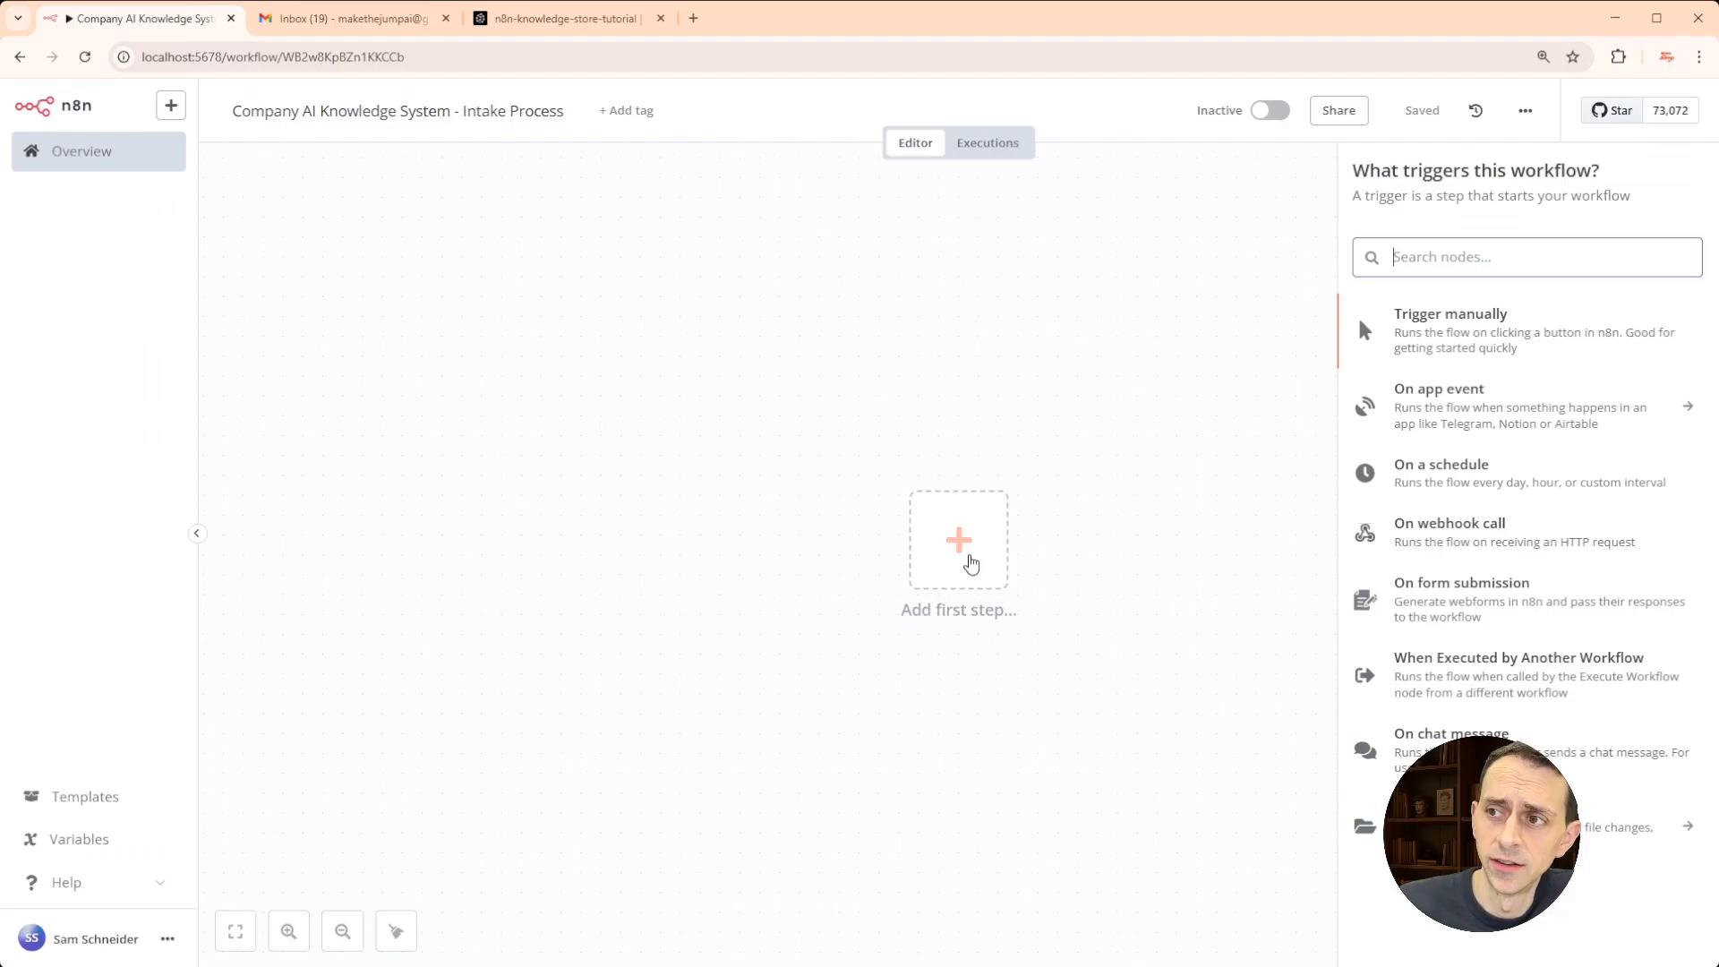
pyautogui.write('gmail')
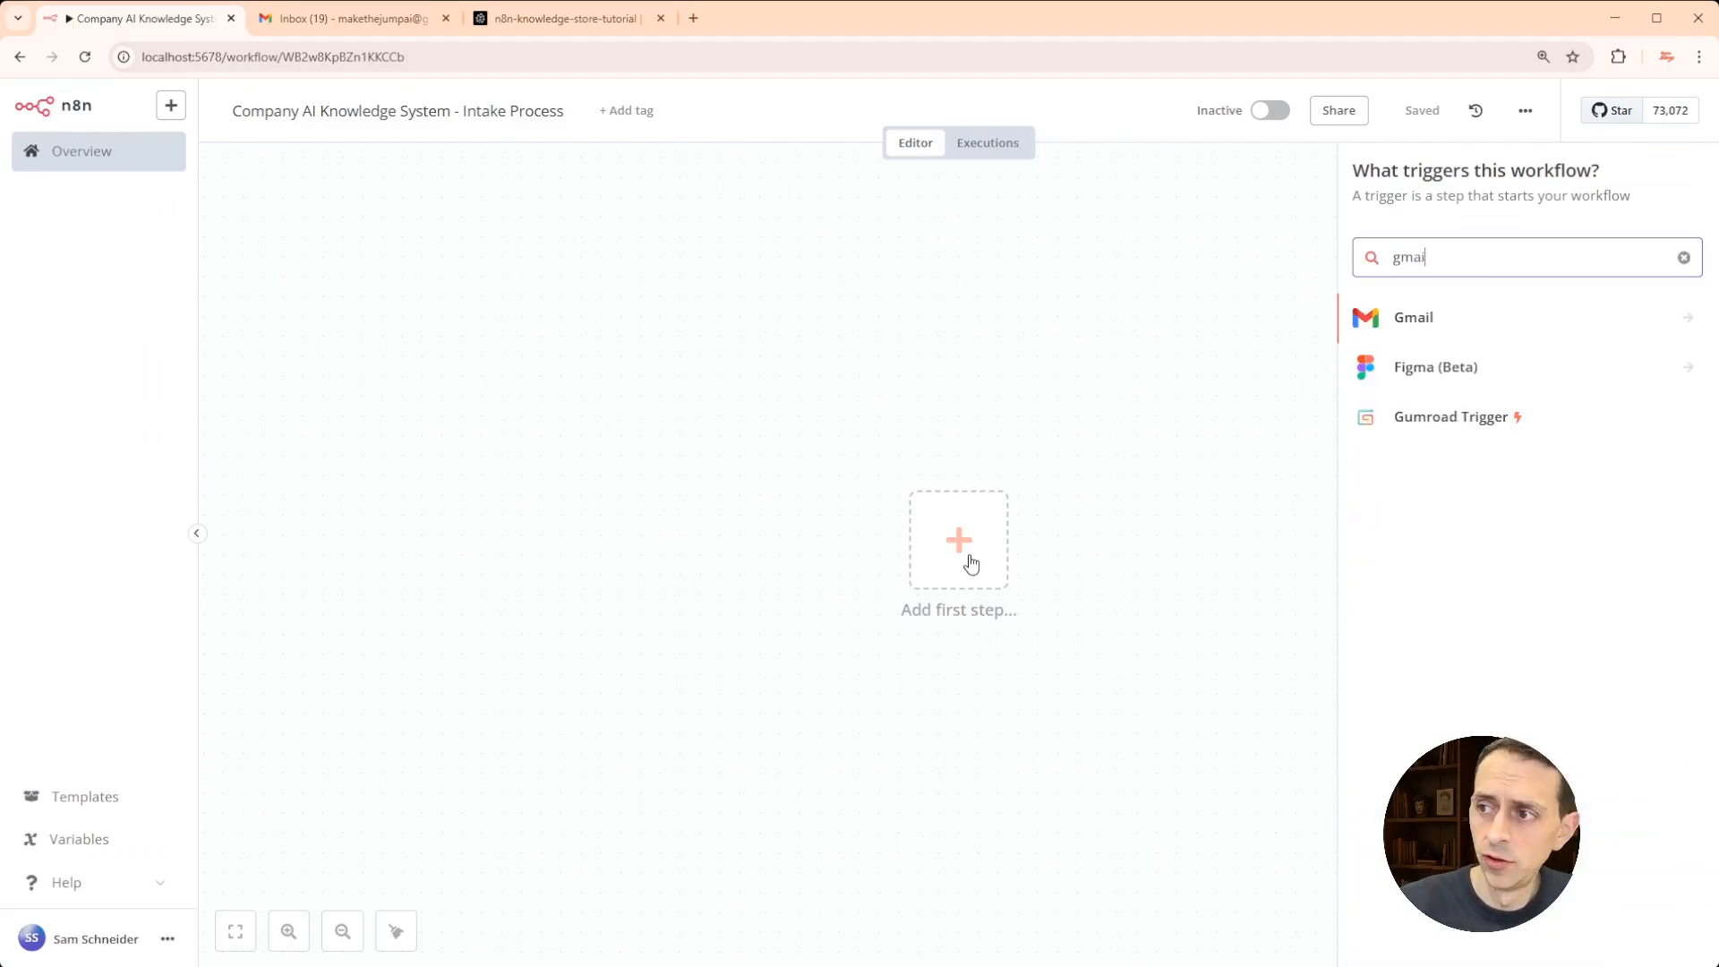
pyautogui.click(1439, 323)
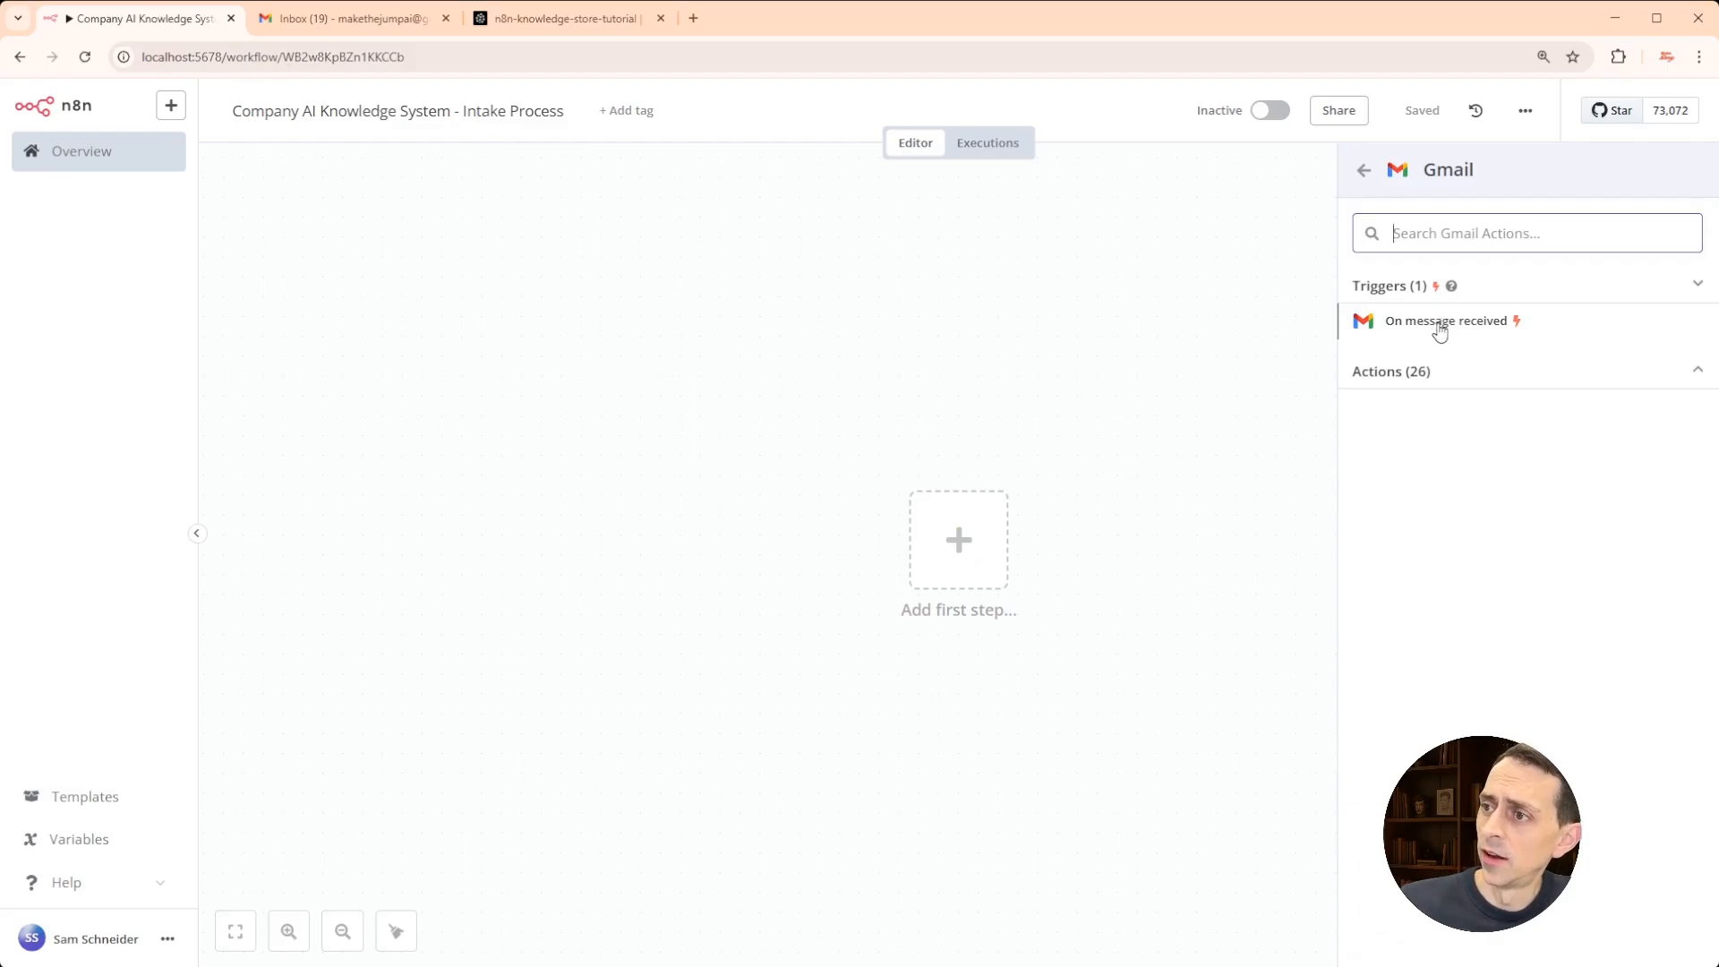
pyautogui.click(1439, 324)
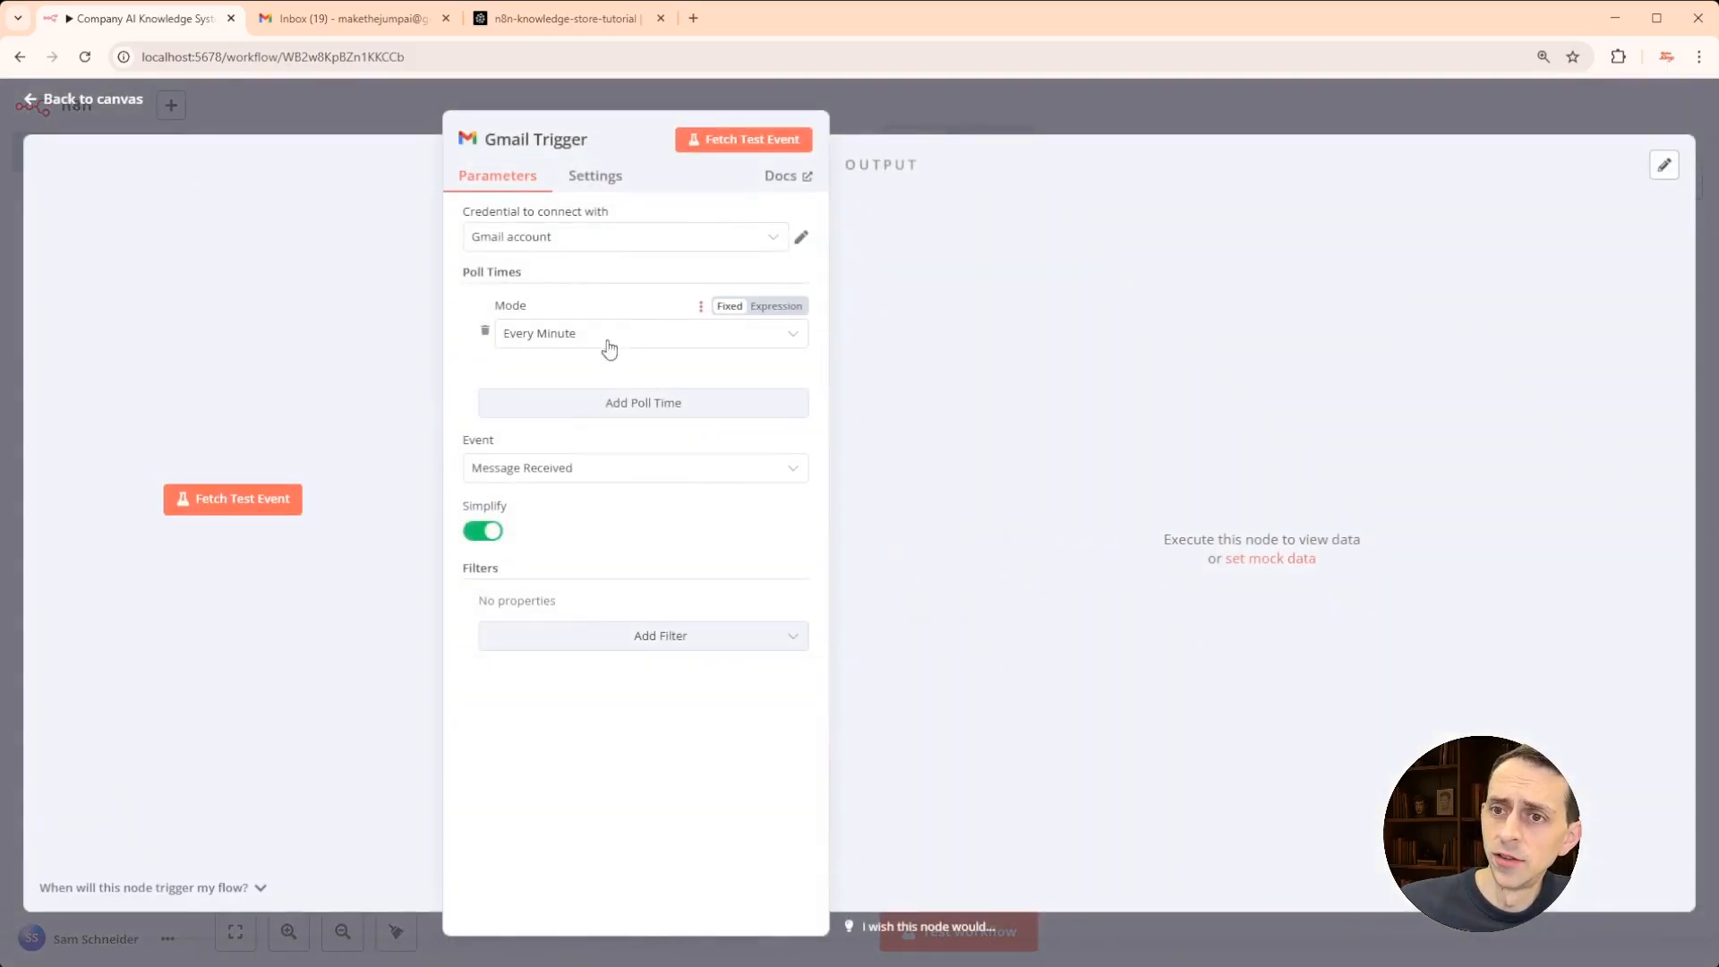
# - Turn Simplify off and fetch one sample feedback email as test data
pyautogui.click(479, 532)
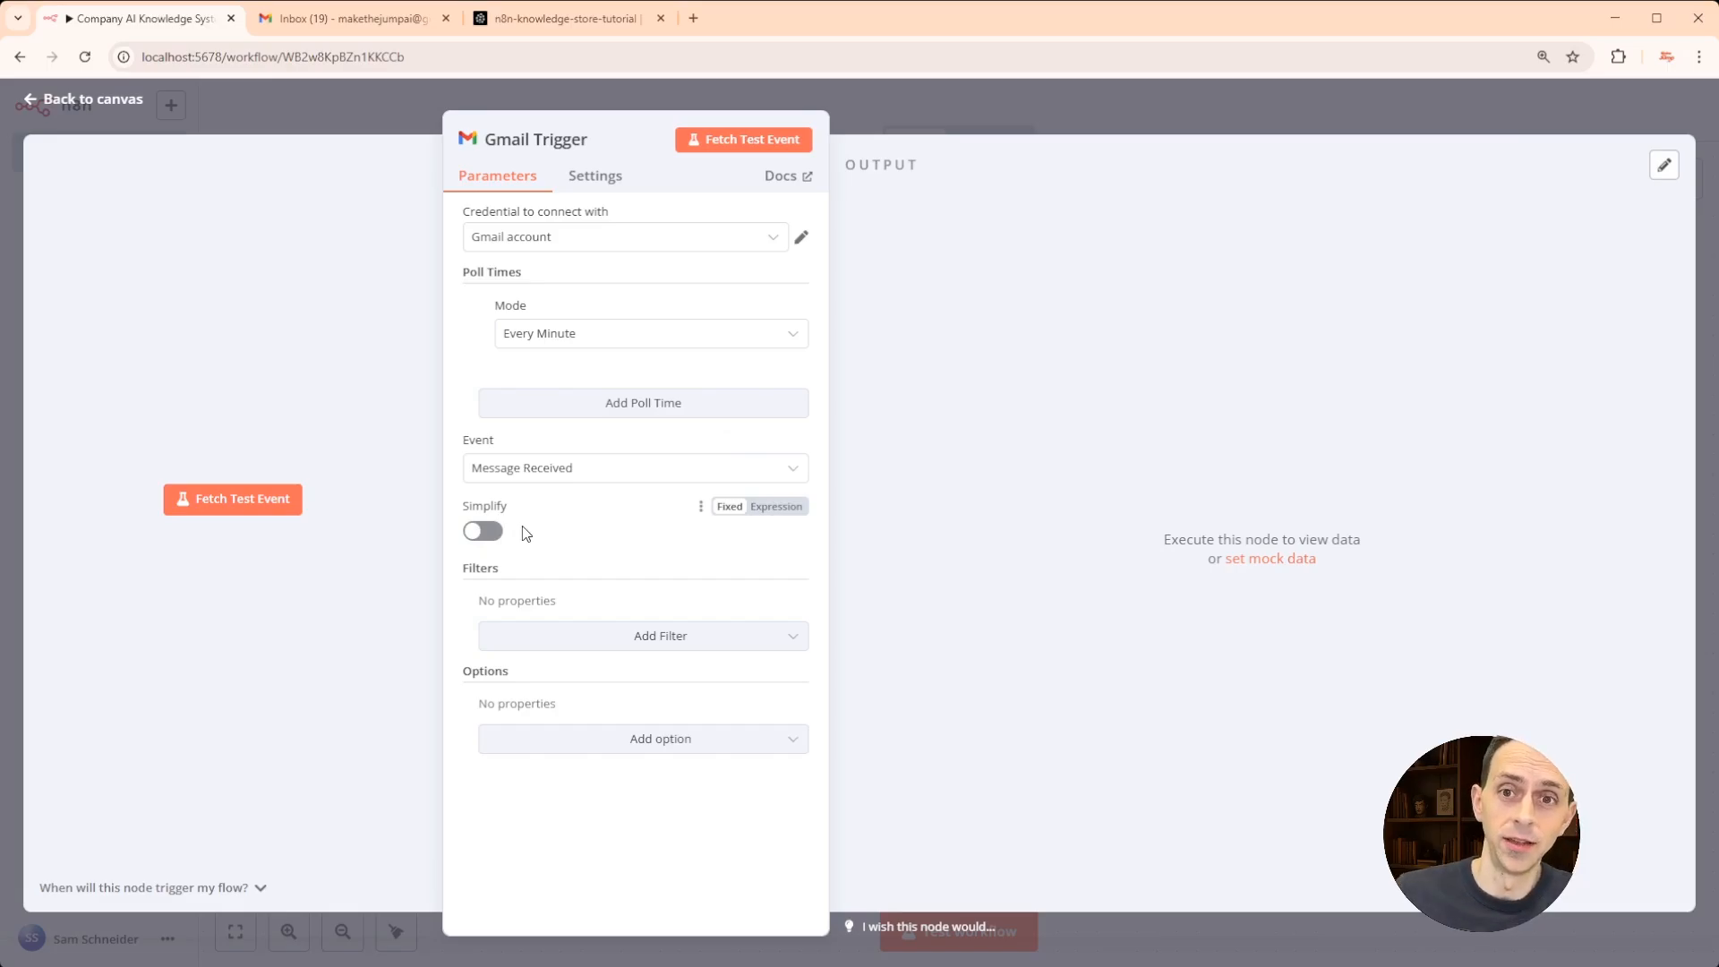
pyautogui.click(244, 511)
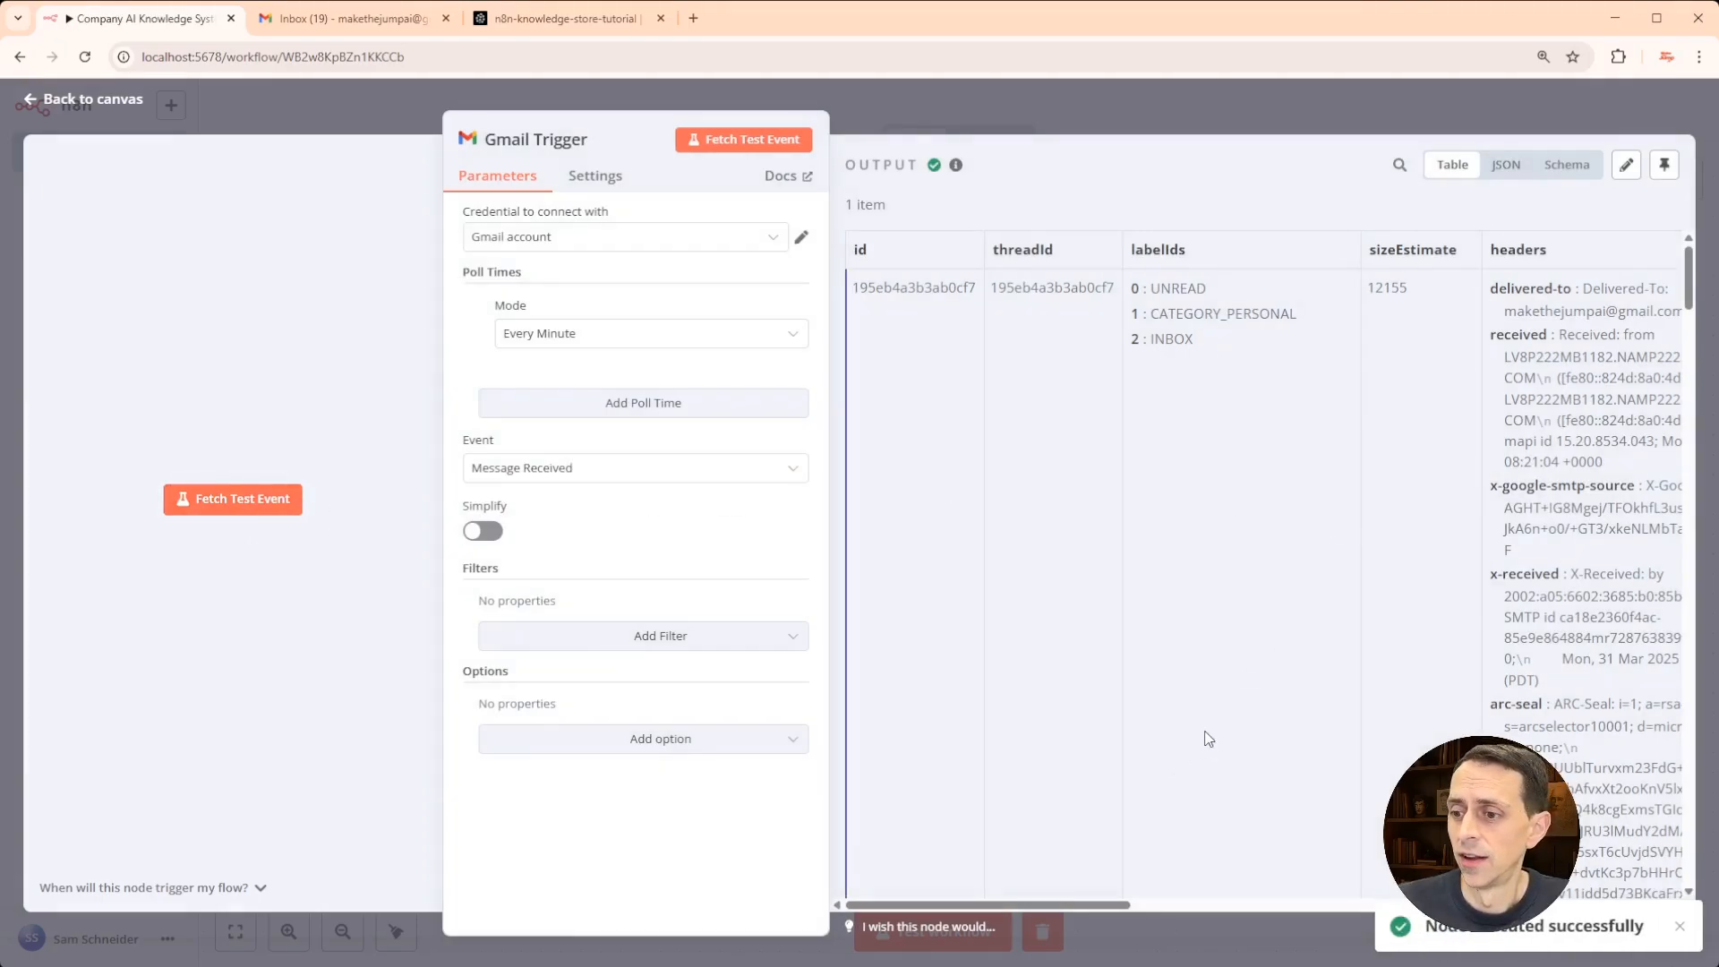
pyautogui.scroll(-2, 1208, 730)
pyautogui.hscroll(3, 1208, 730)
pyautogui.hscroll(4, 1208, 730)
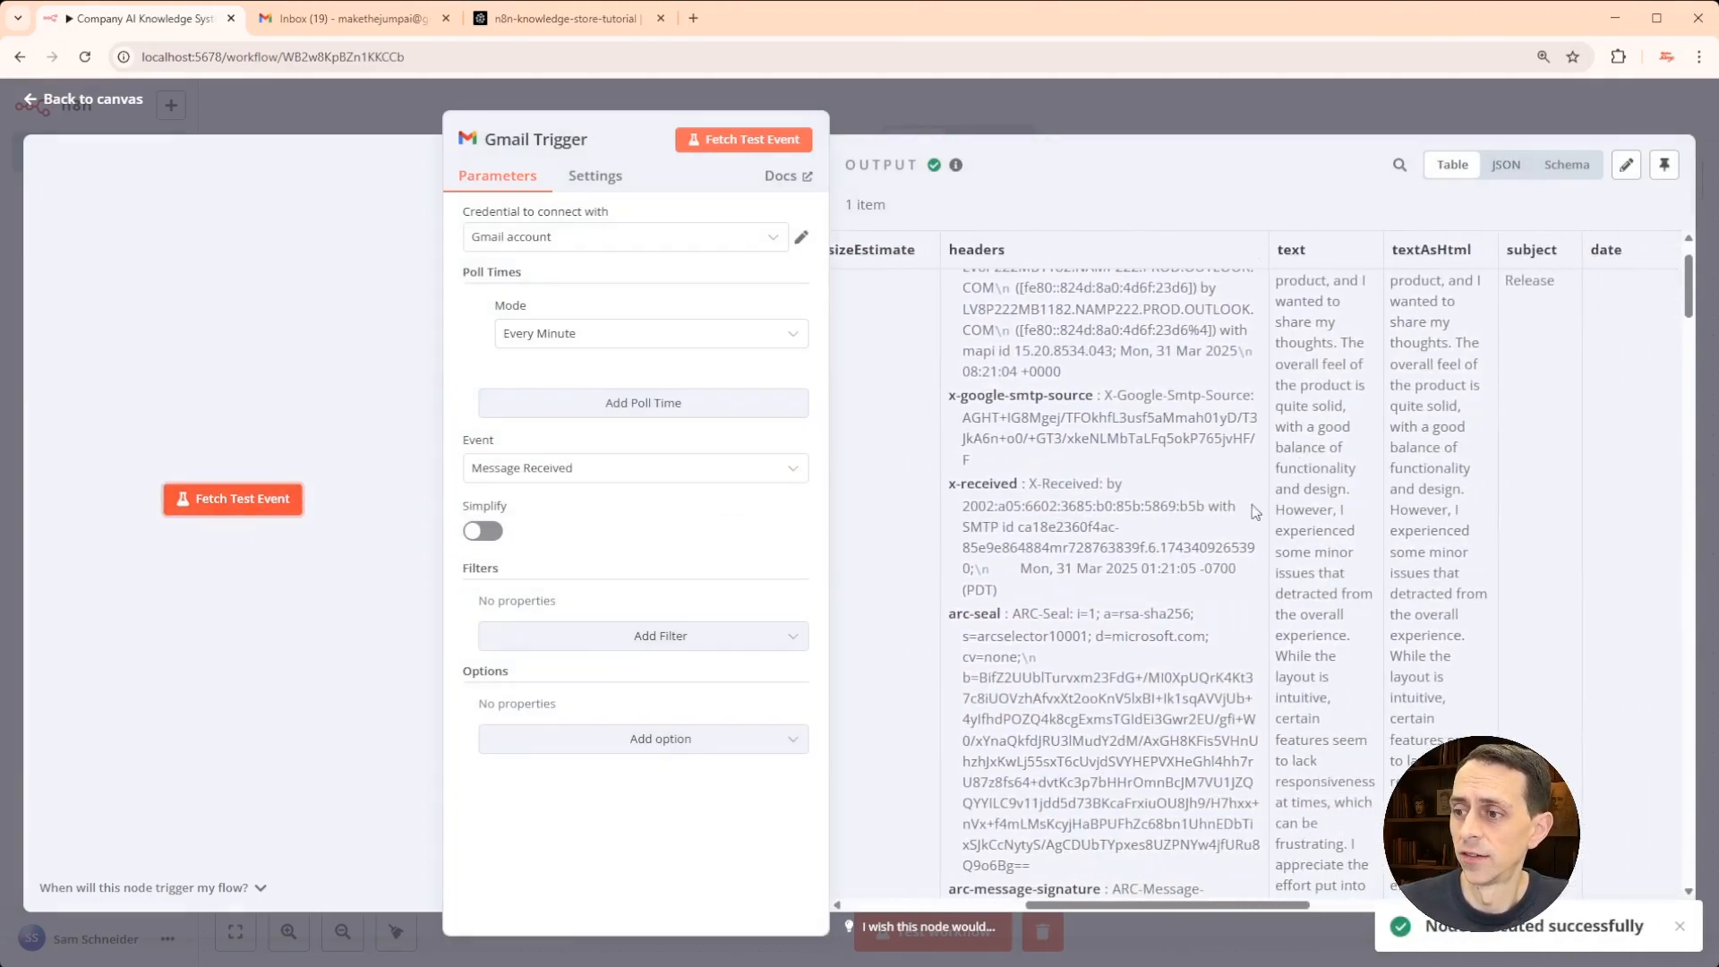
pyautogui.scroll(3, 1334, 452)
pyautogui.scroll(-7, 1298, 461)
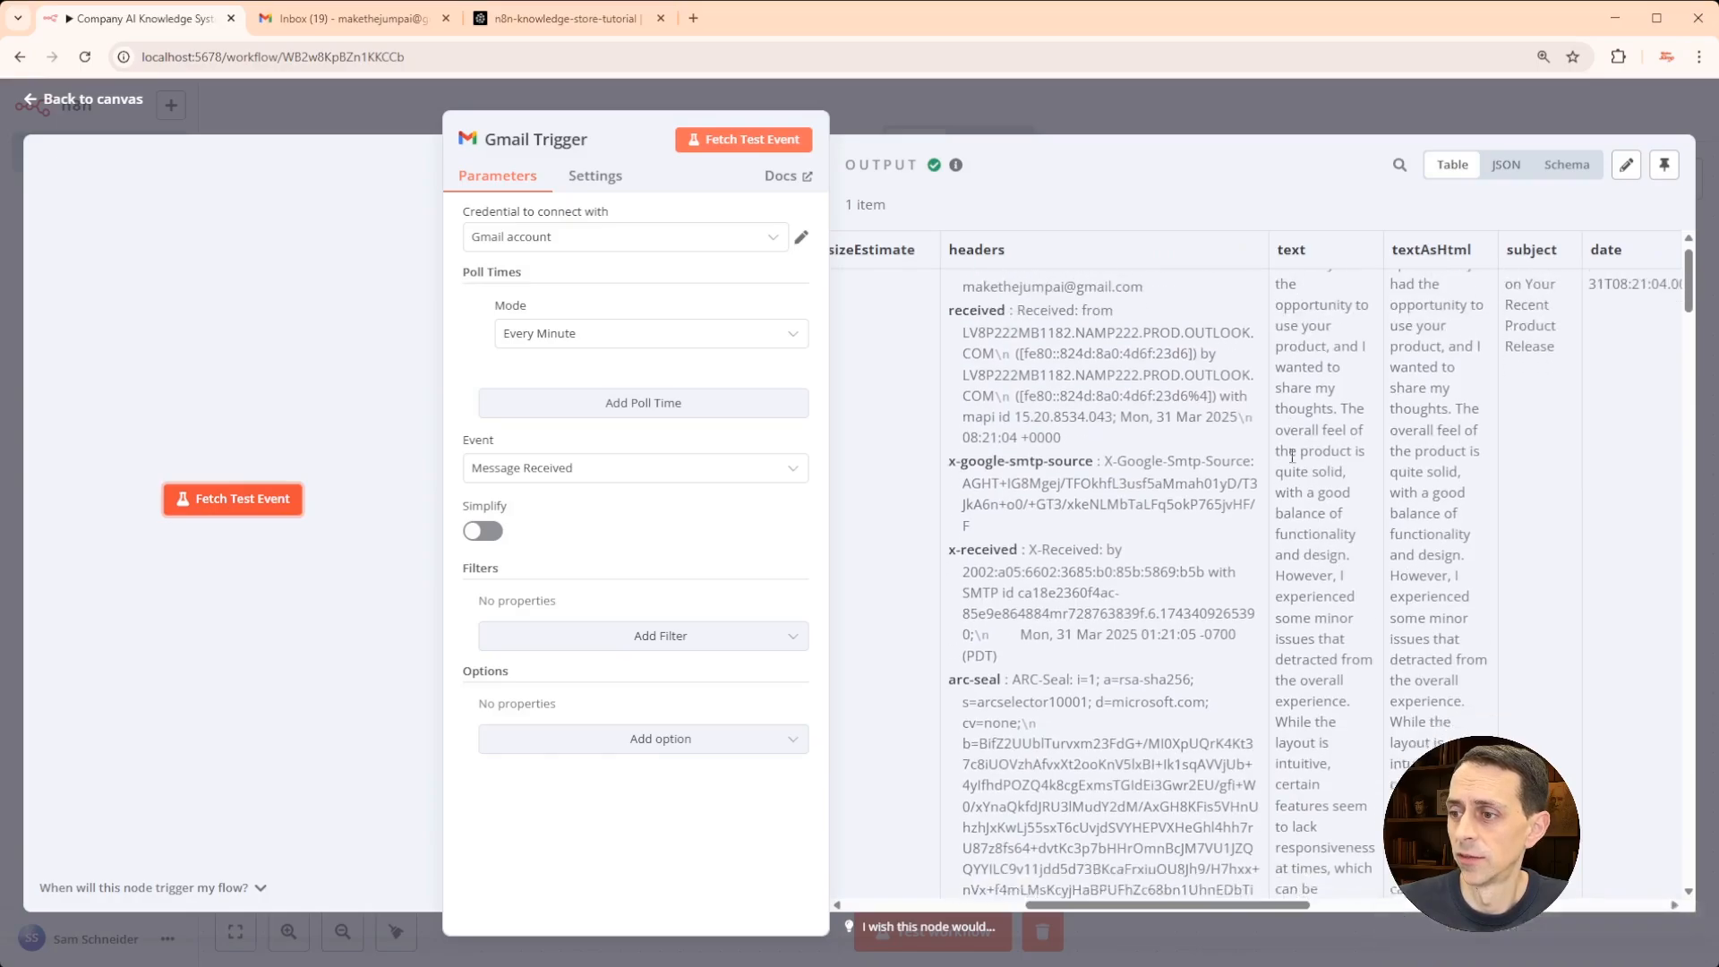
pyautogui.scroll(-5, 1293, 465)
# - Save the workflow and check the Gmail inbox before returning to n8n
pyautogui.click(1180, 116)
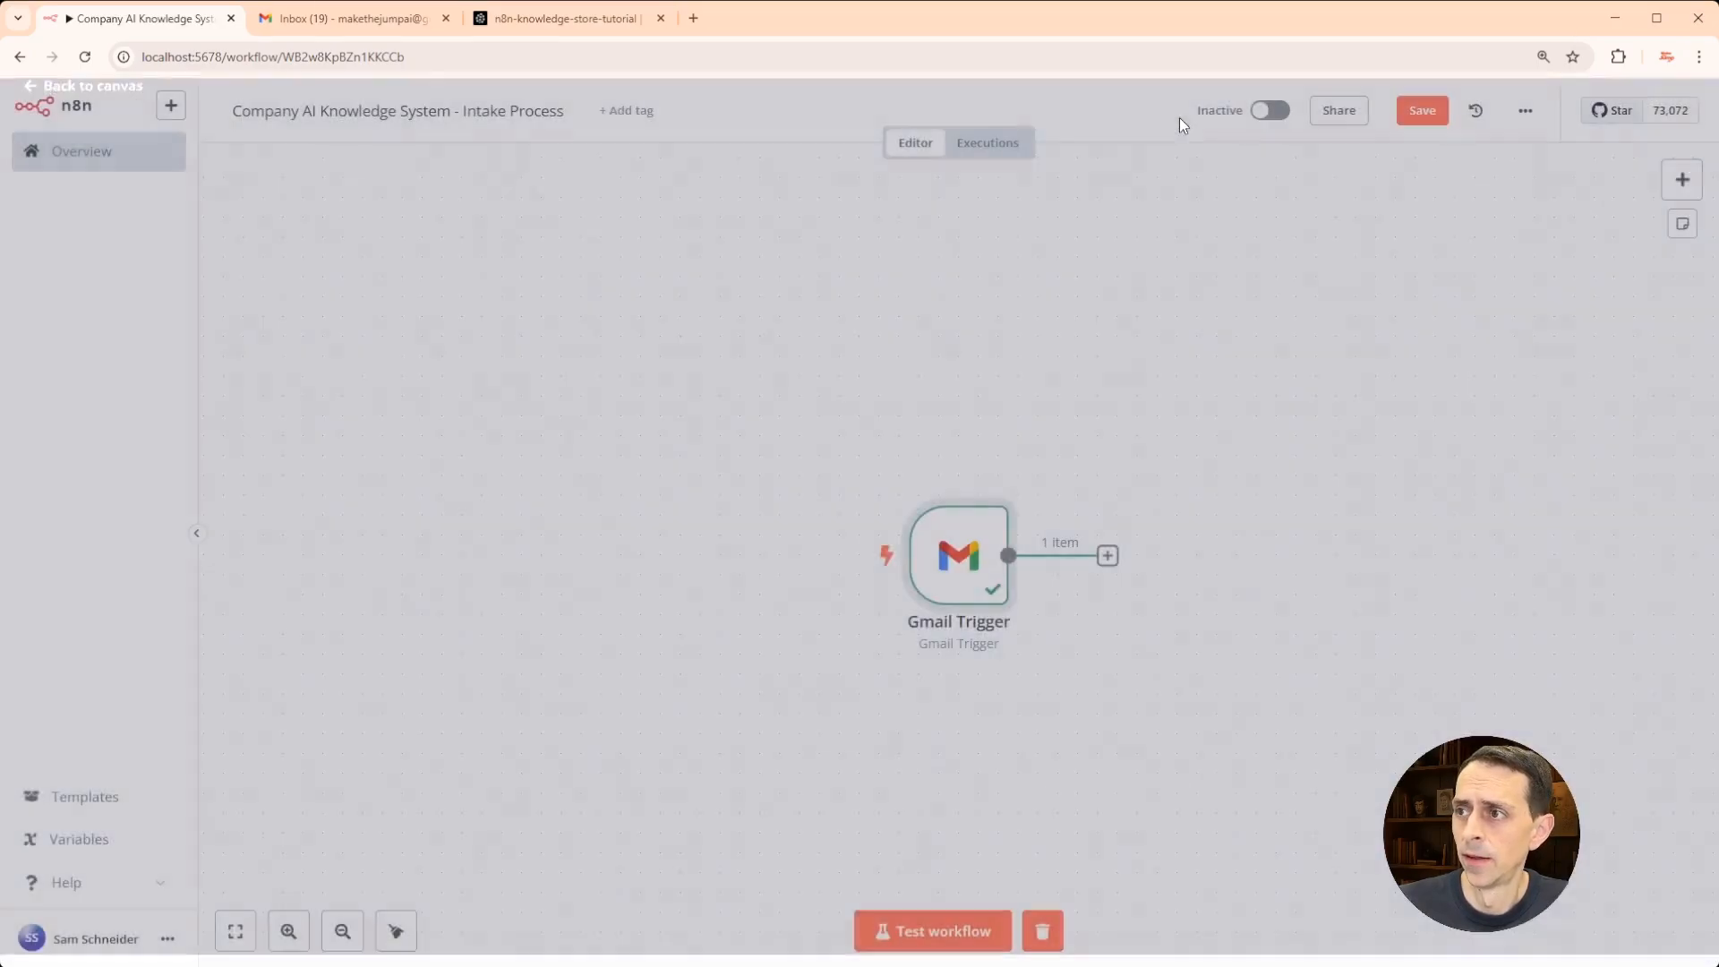
pyautogui.click(1423, 110)
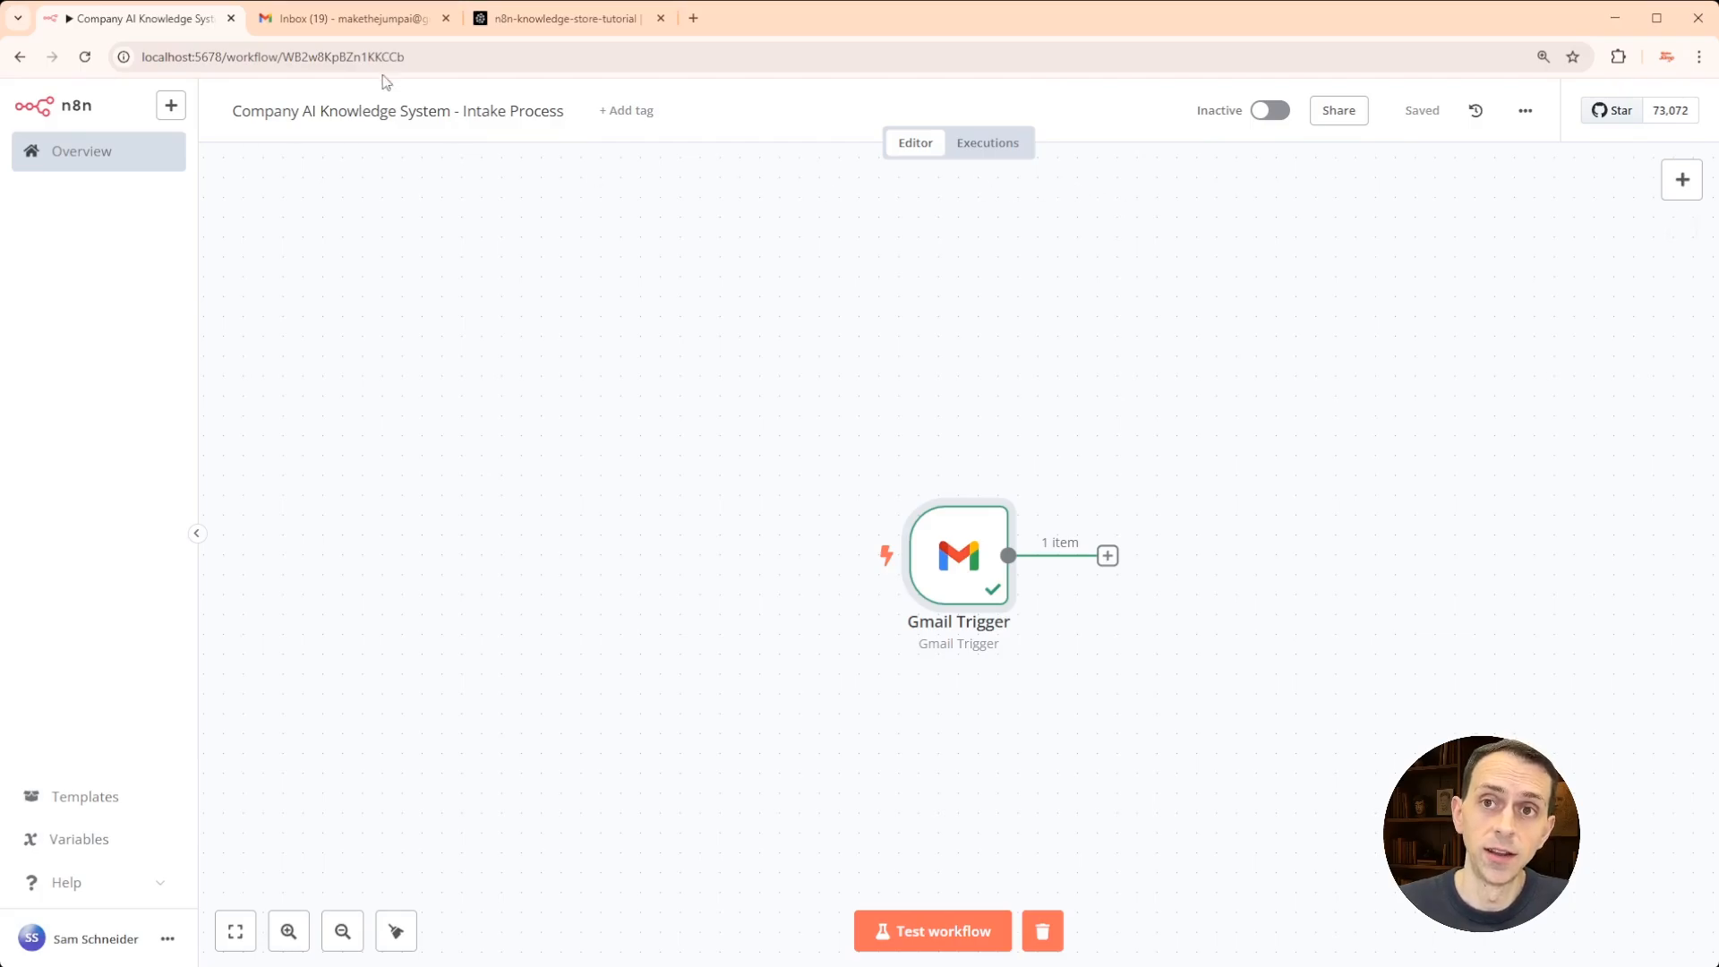
pyautogui.click(359, 25)
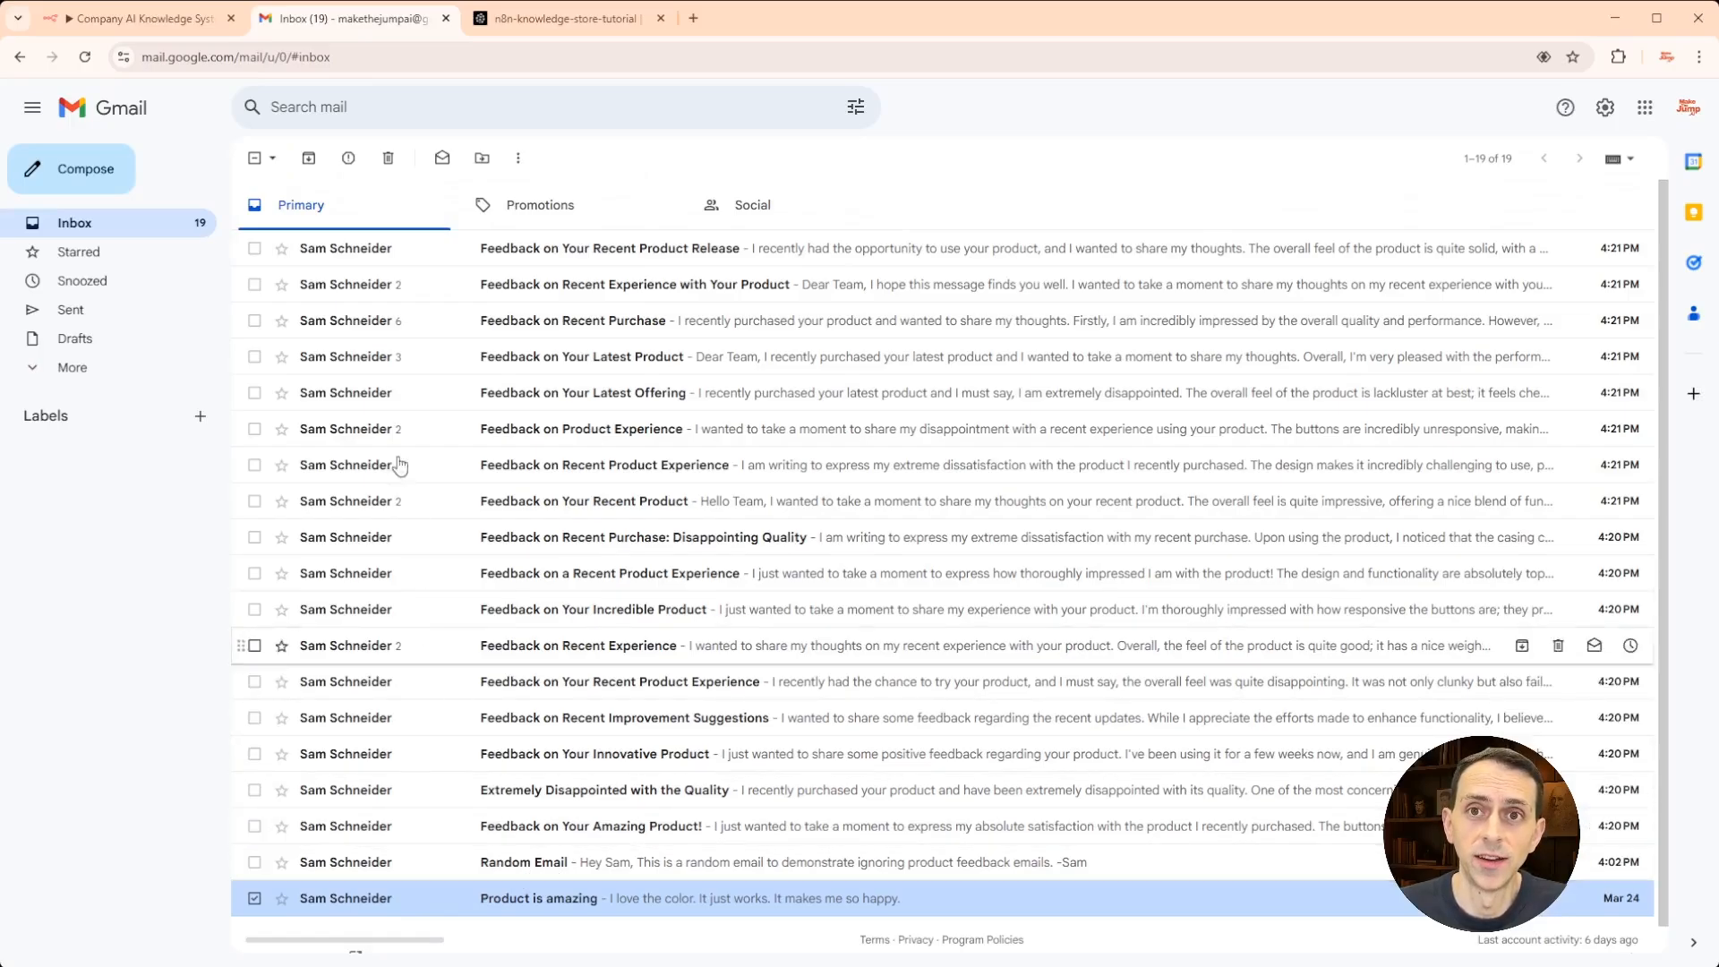
pyautogui.click(190, 13)
# - Nudge the Gmail Trigger node right and open the options for its next step
pyautogui.moveTo(413, 456)
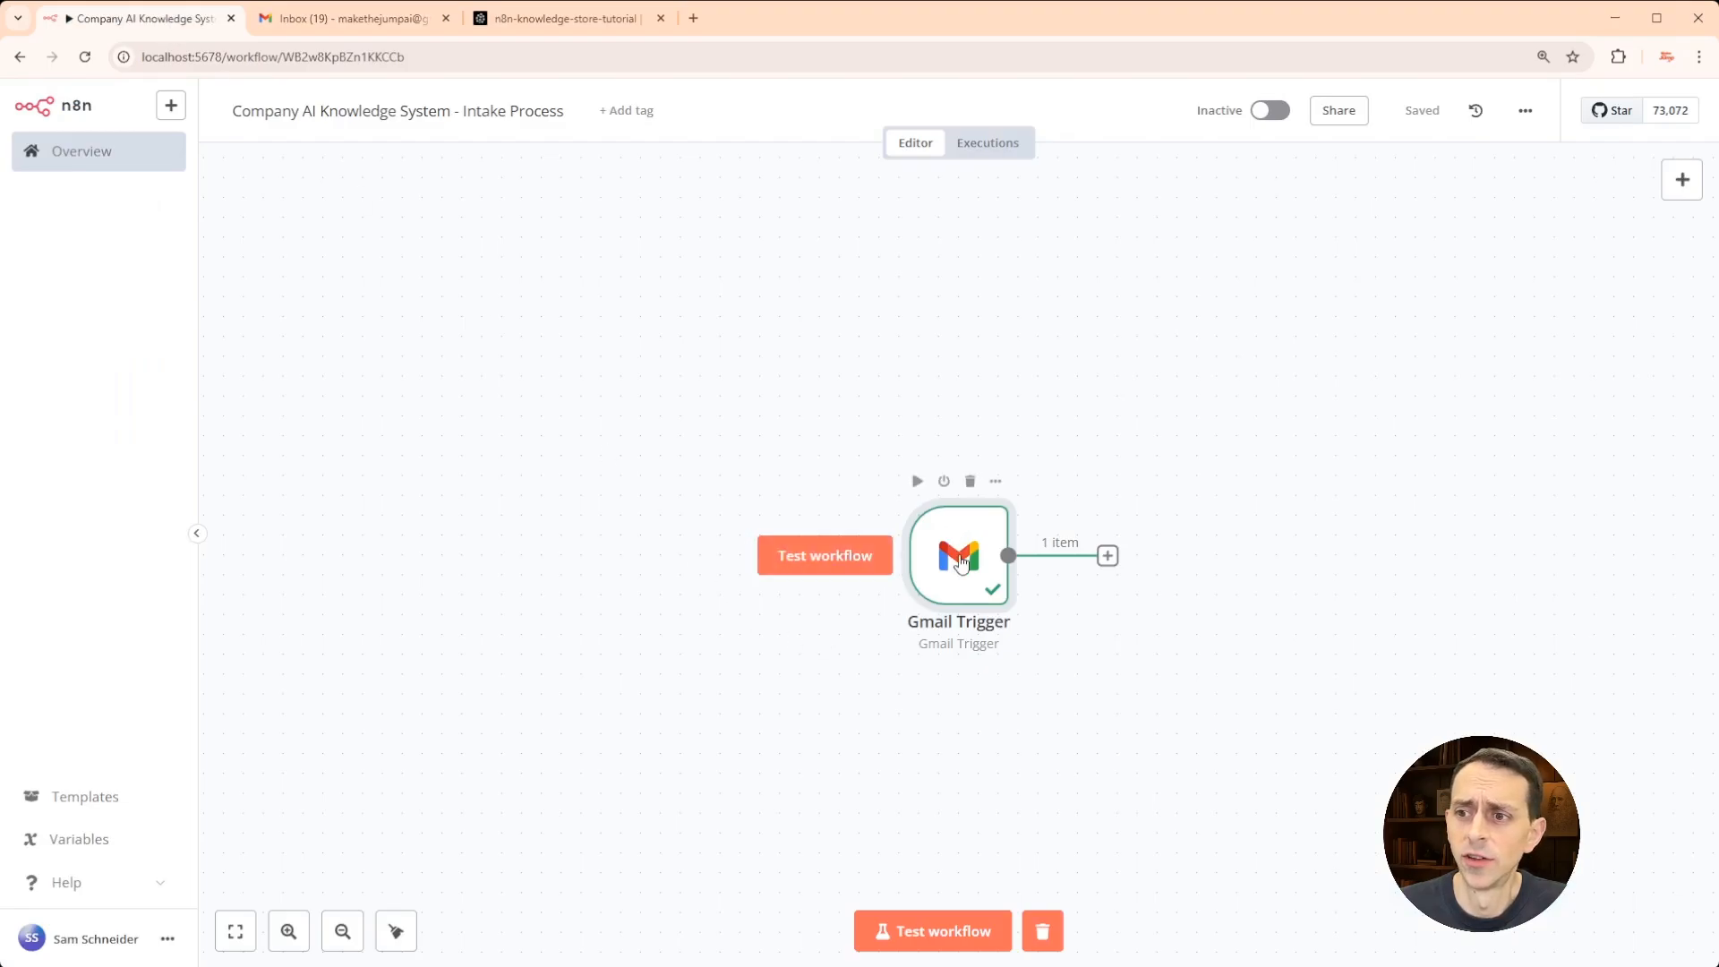
pyautogui.moveTo(413, 457); pyautogui.dragTo(432, 456)
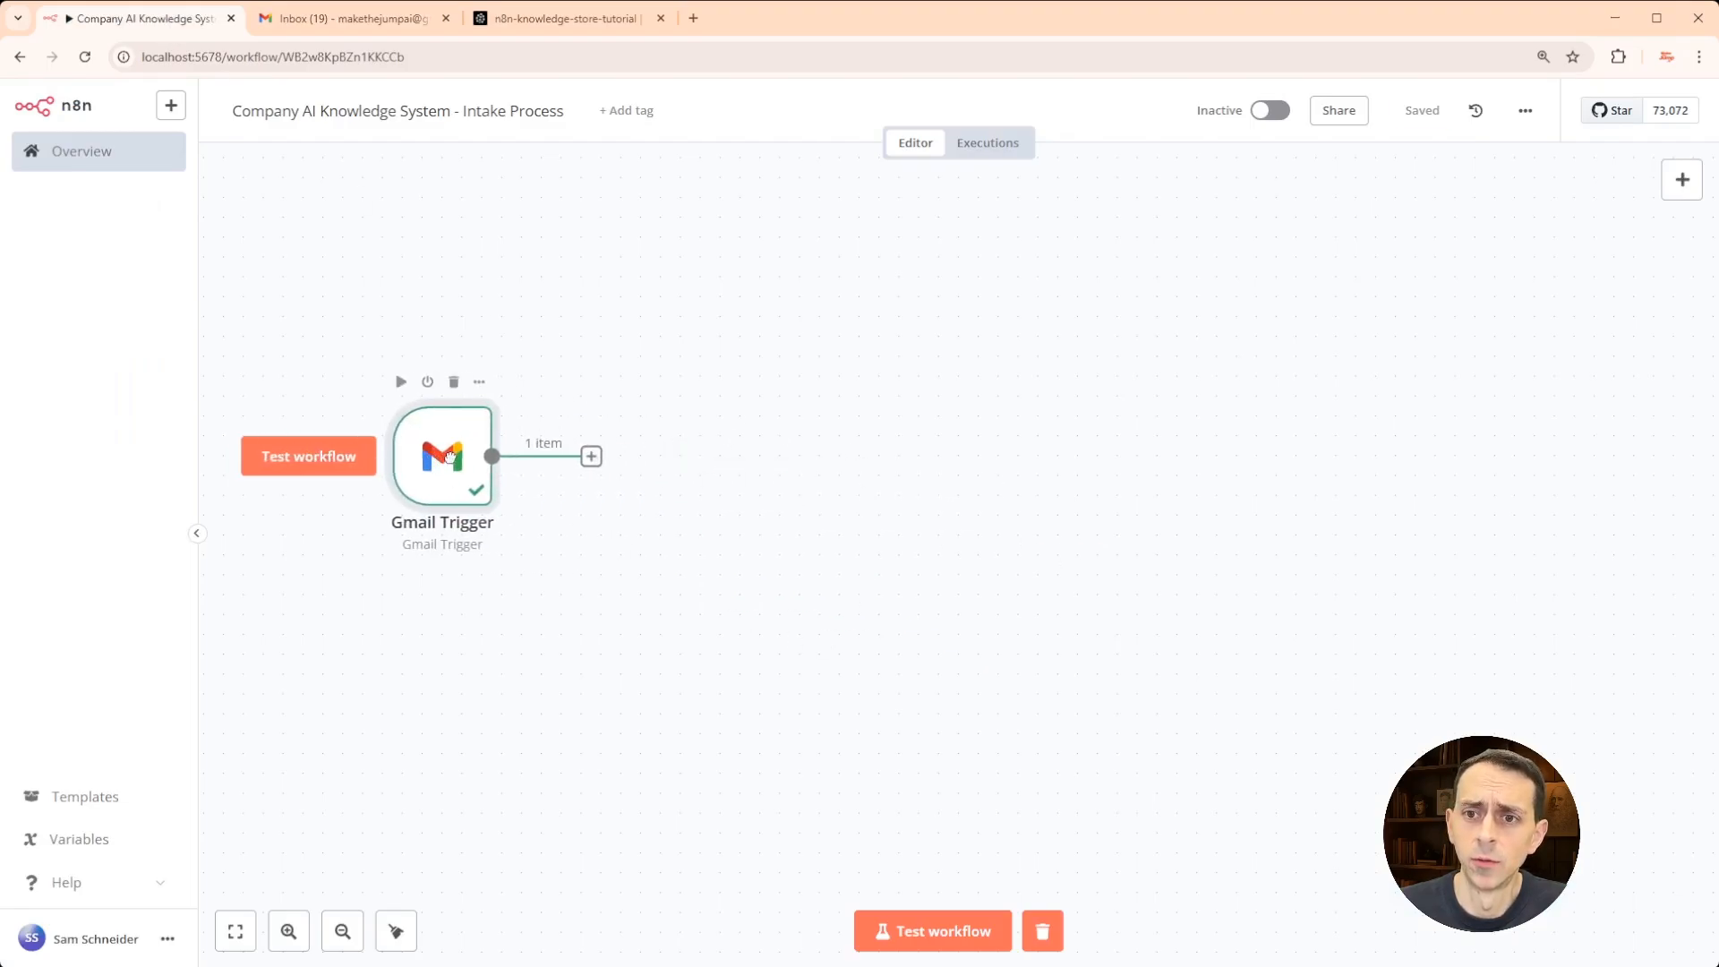
pyautogui.click(591, 458)
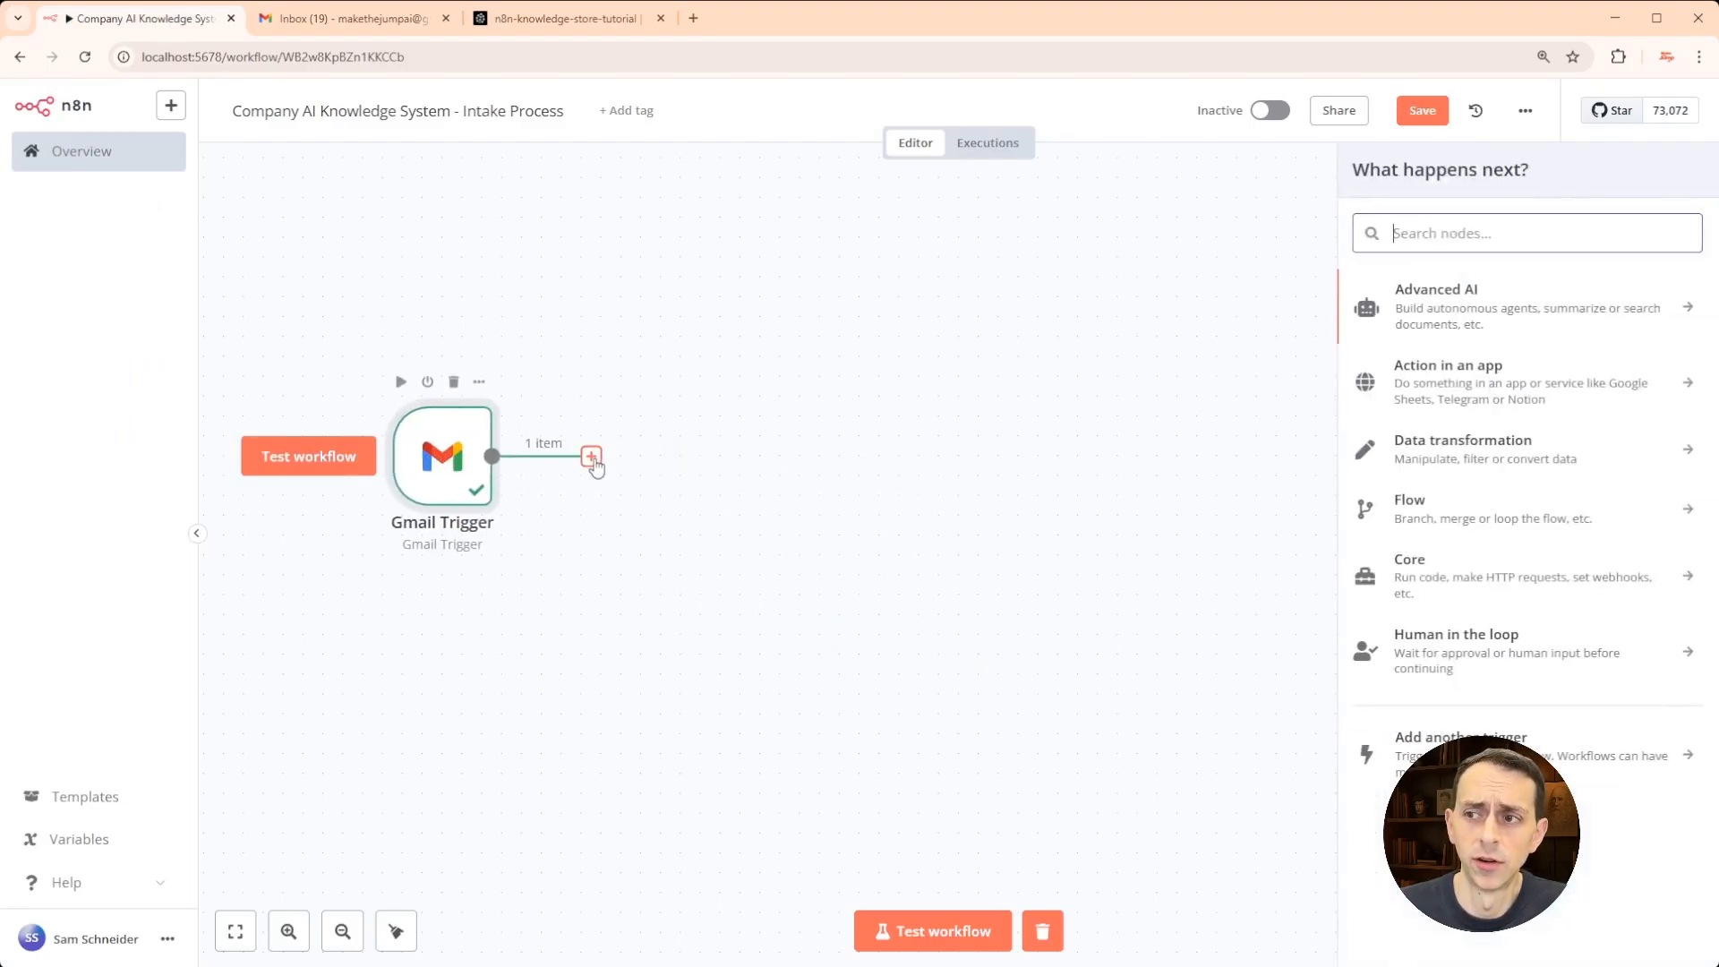
# - Add an Advanced AI Text Classifier with Text to Classify set to {{ $json.text }}
pyautogui.click(1485, 303)
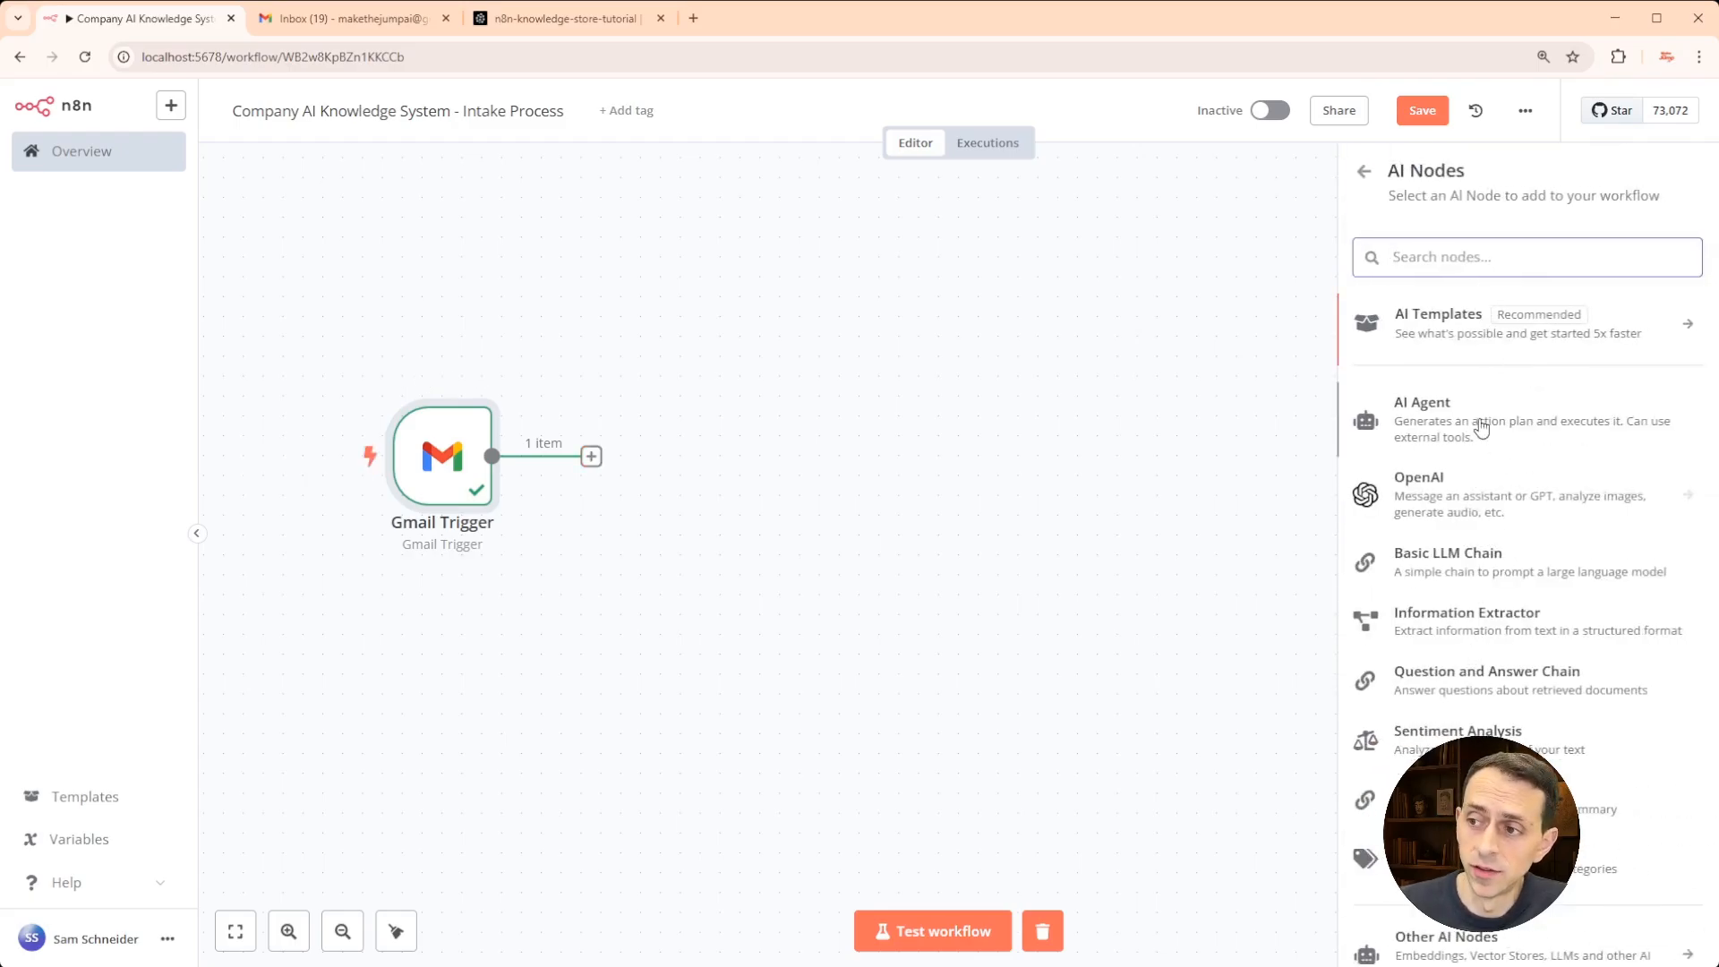
pyautogui.click(1486, 858)
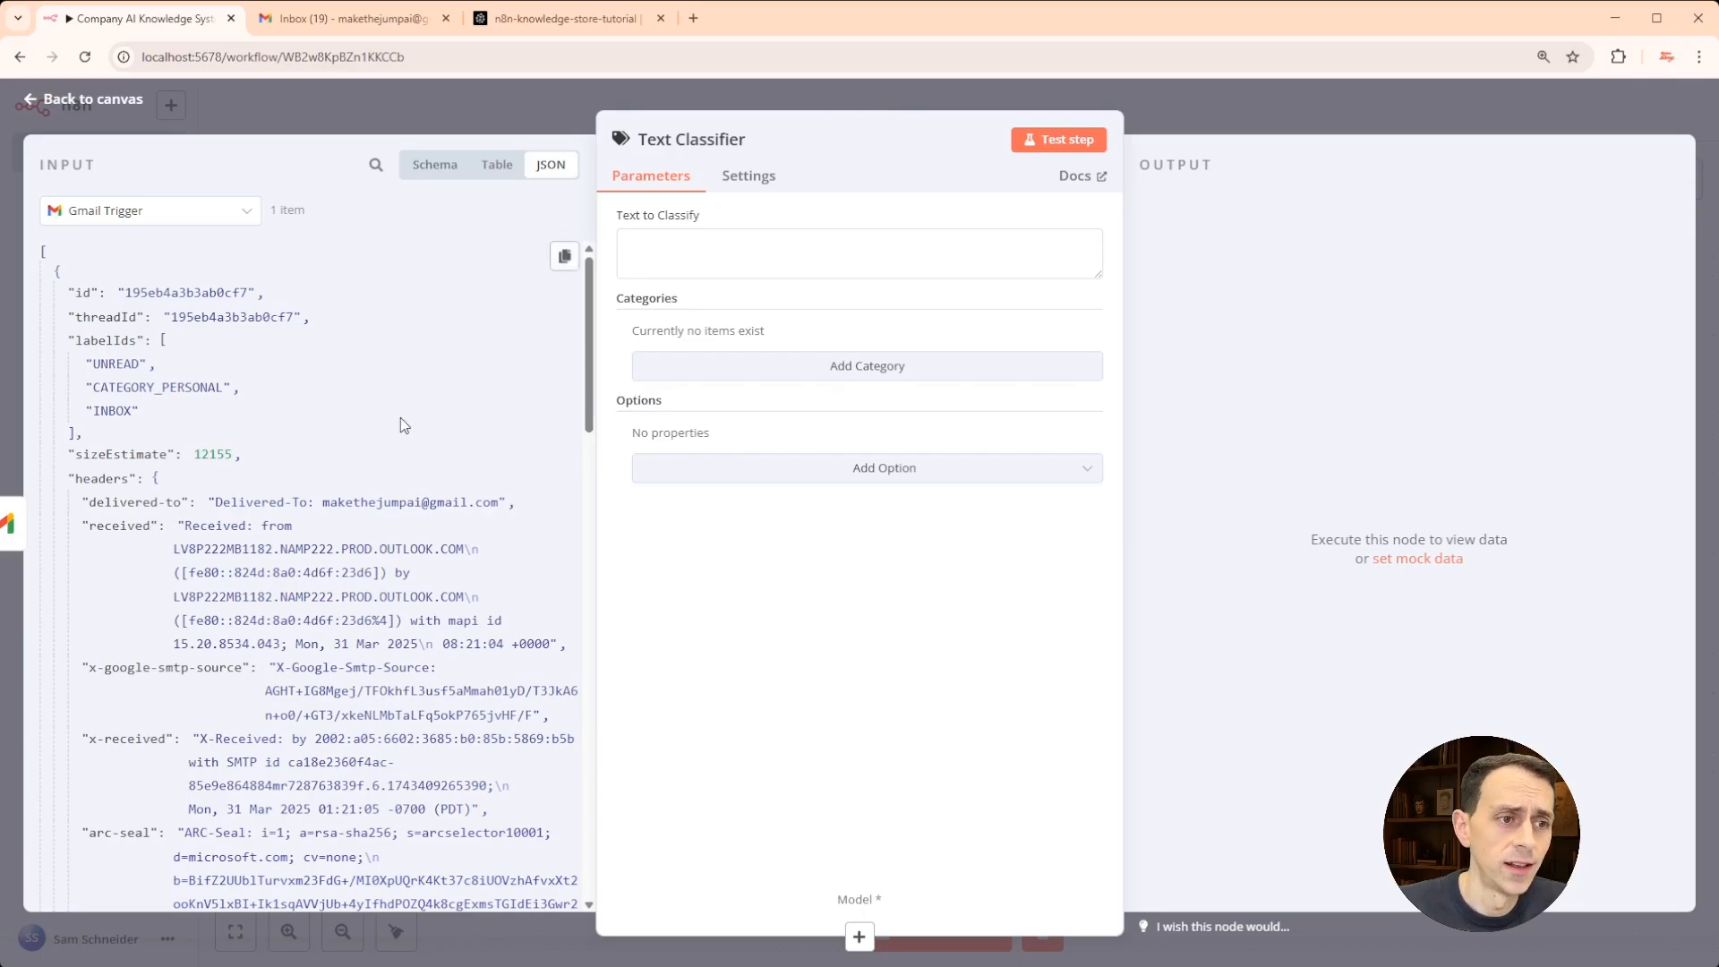
pyautogui.scroll(-10, 349, 472)
pyautogui.scroll(-15, 342, 470)
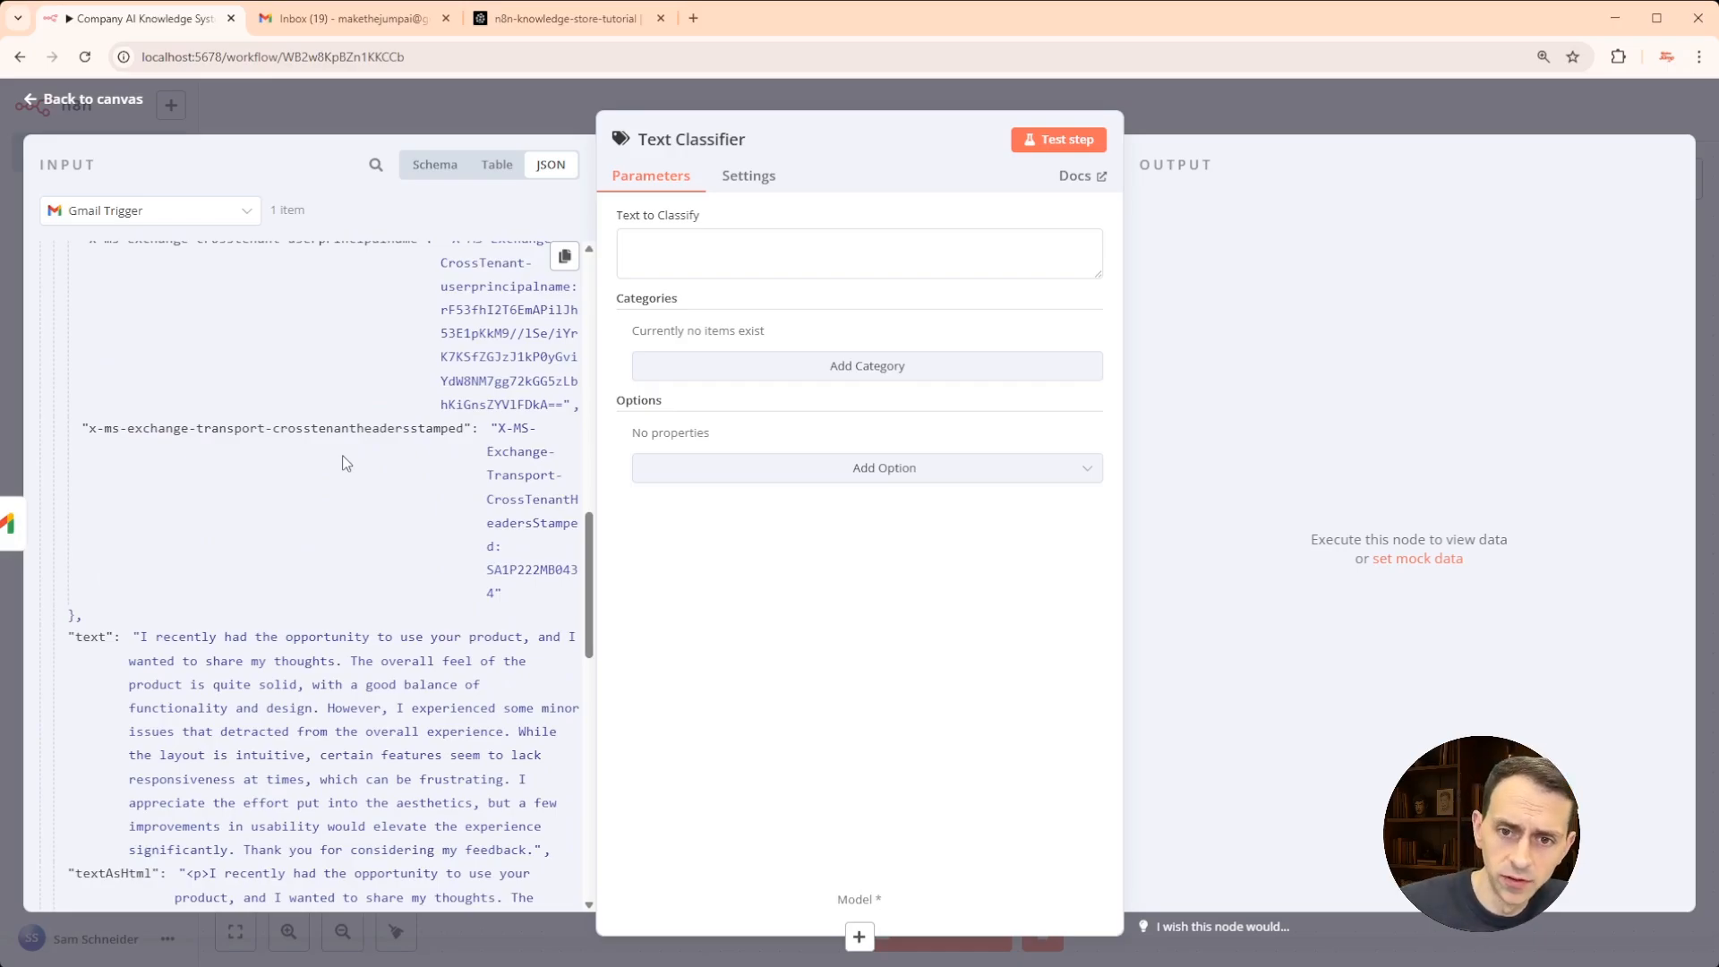
pyautogui.moveTo(82, 635); pyautogui.dragTo(678, 242)
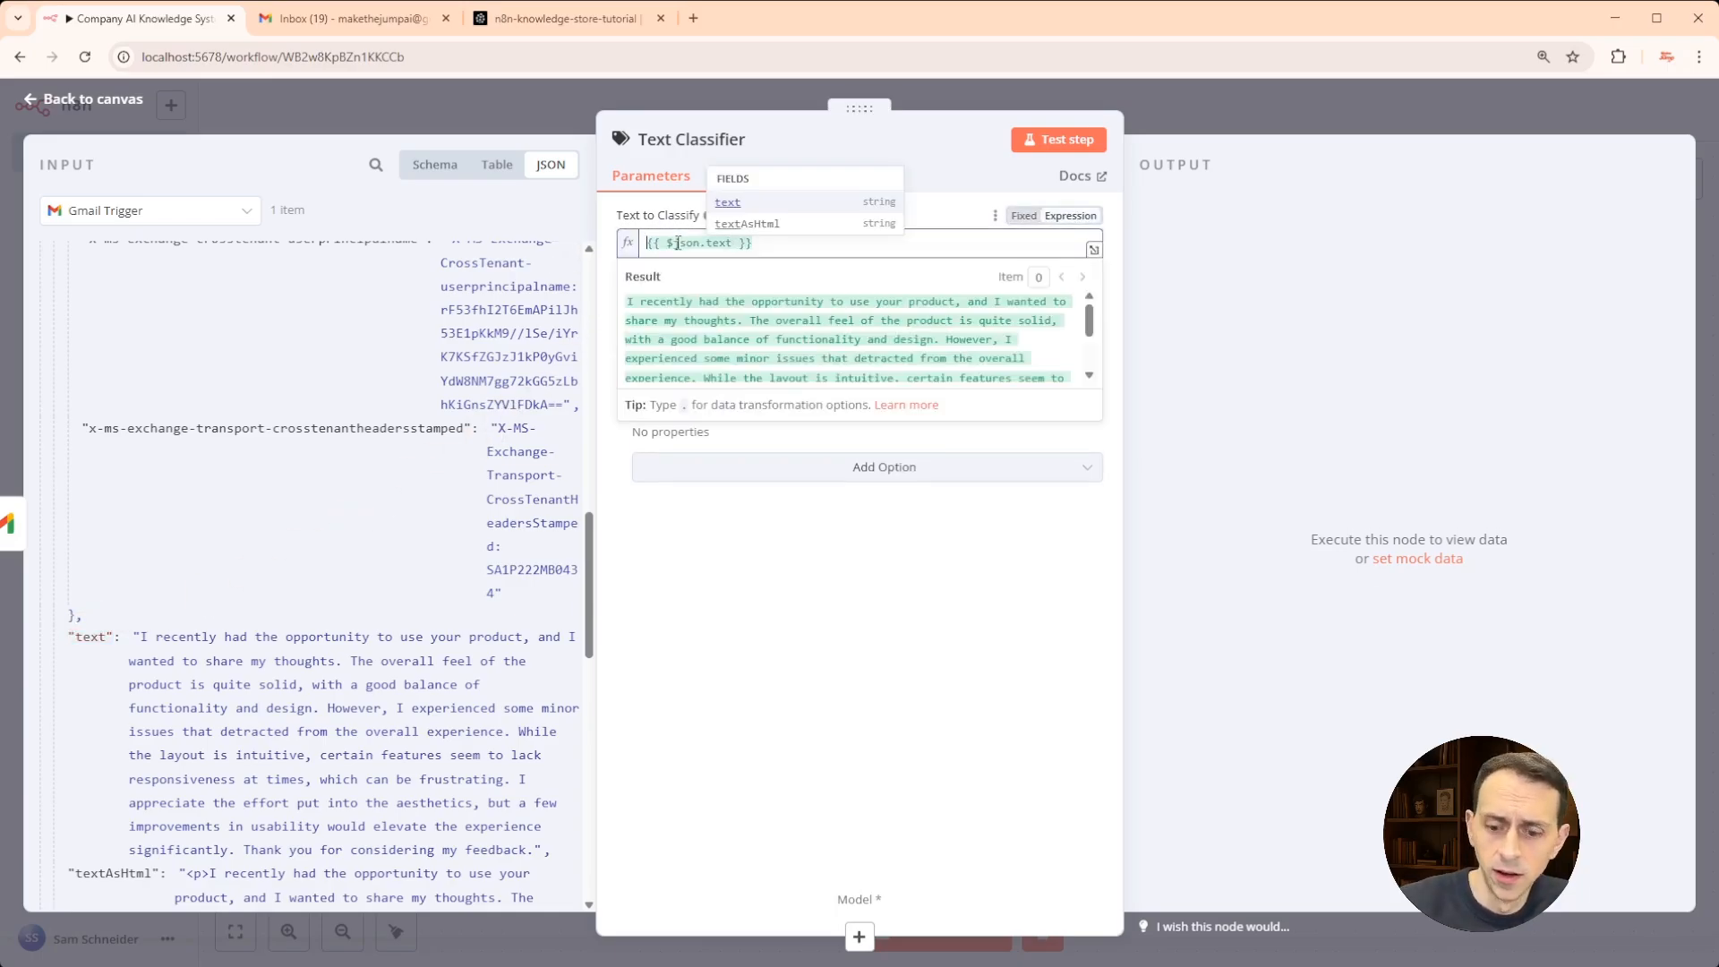
pyautogui.hotkey('ctrl', '+')
pyautogui.hotkey('ctrl', '+')
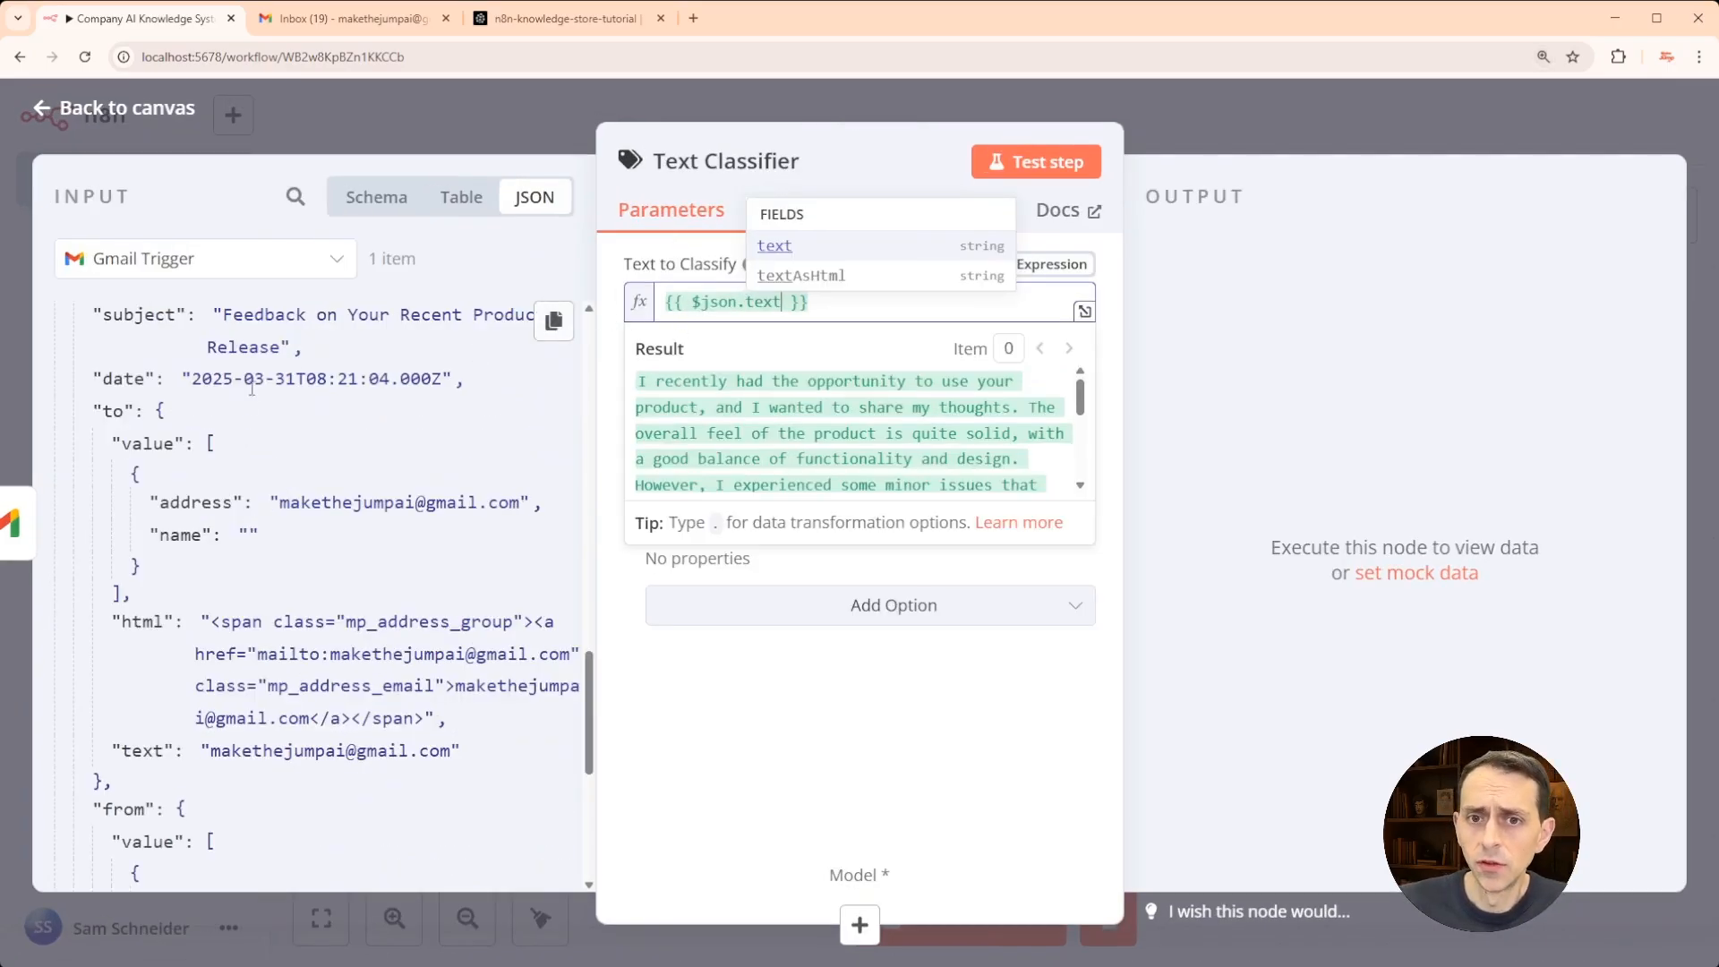
pyautogui.click(881, 756)
# - Add category 'Product Feedback' described as 'Feedback specifically related to a company product'
pyautogui.click(796, 485)
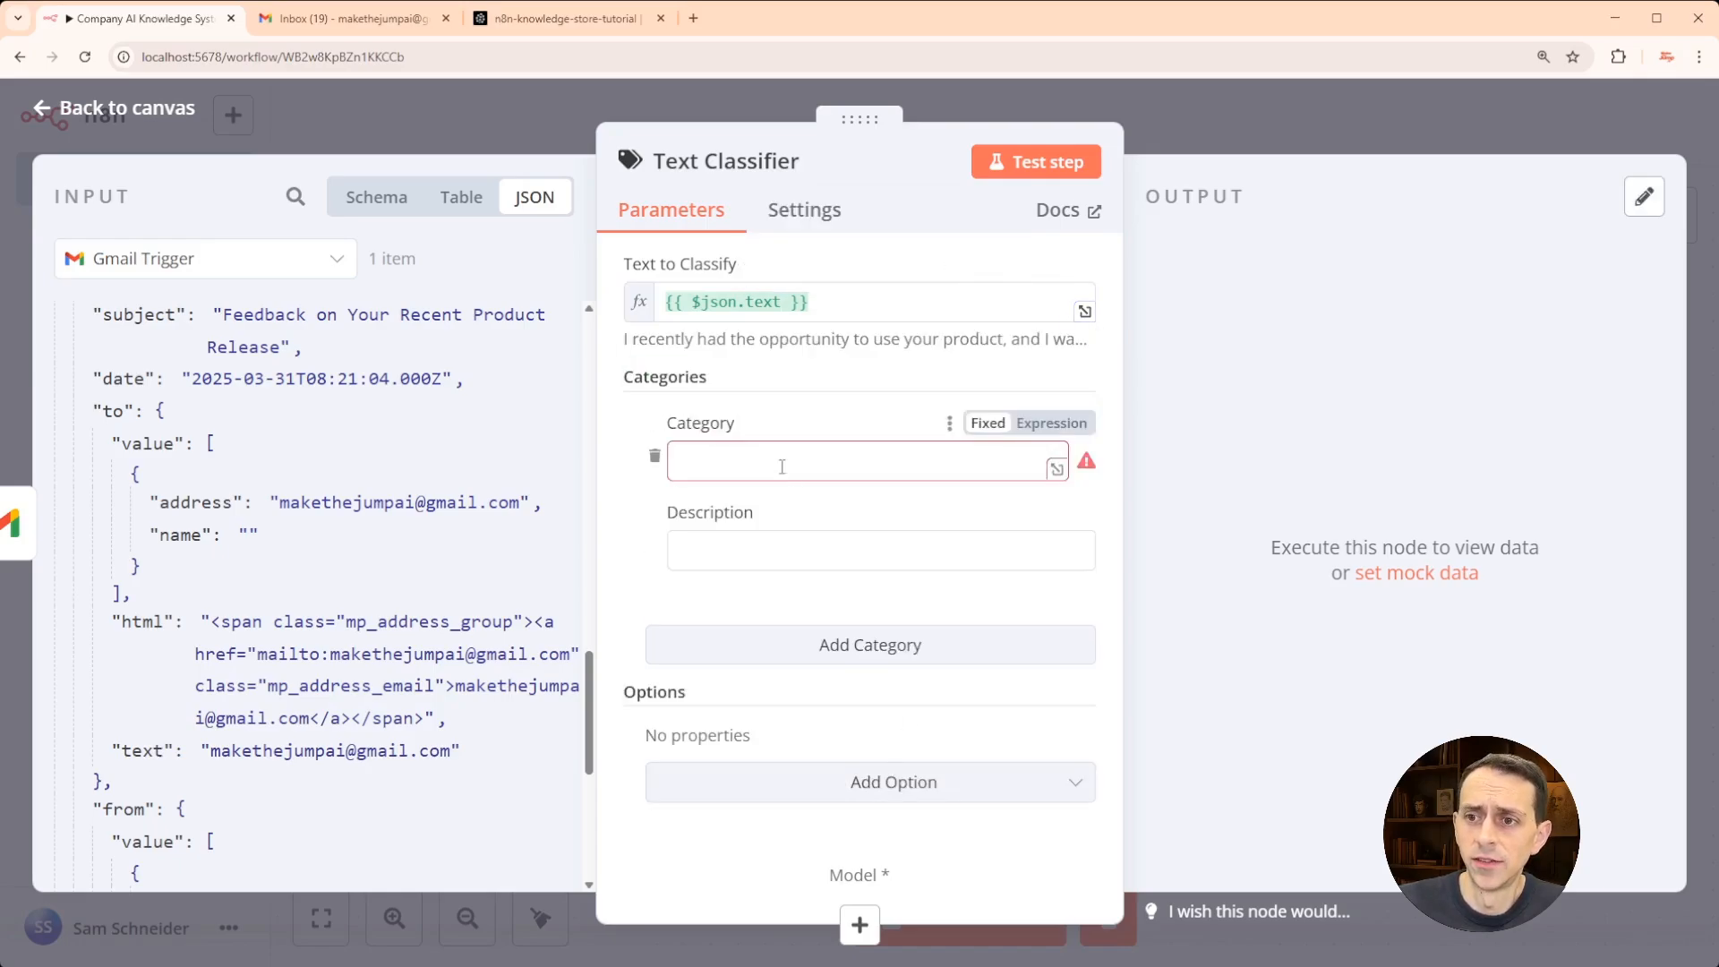
pyautogui.write('produ')
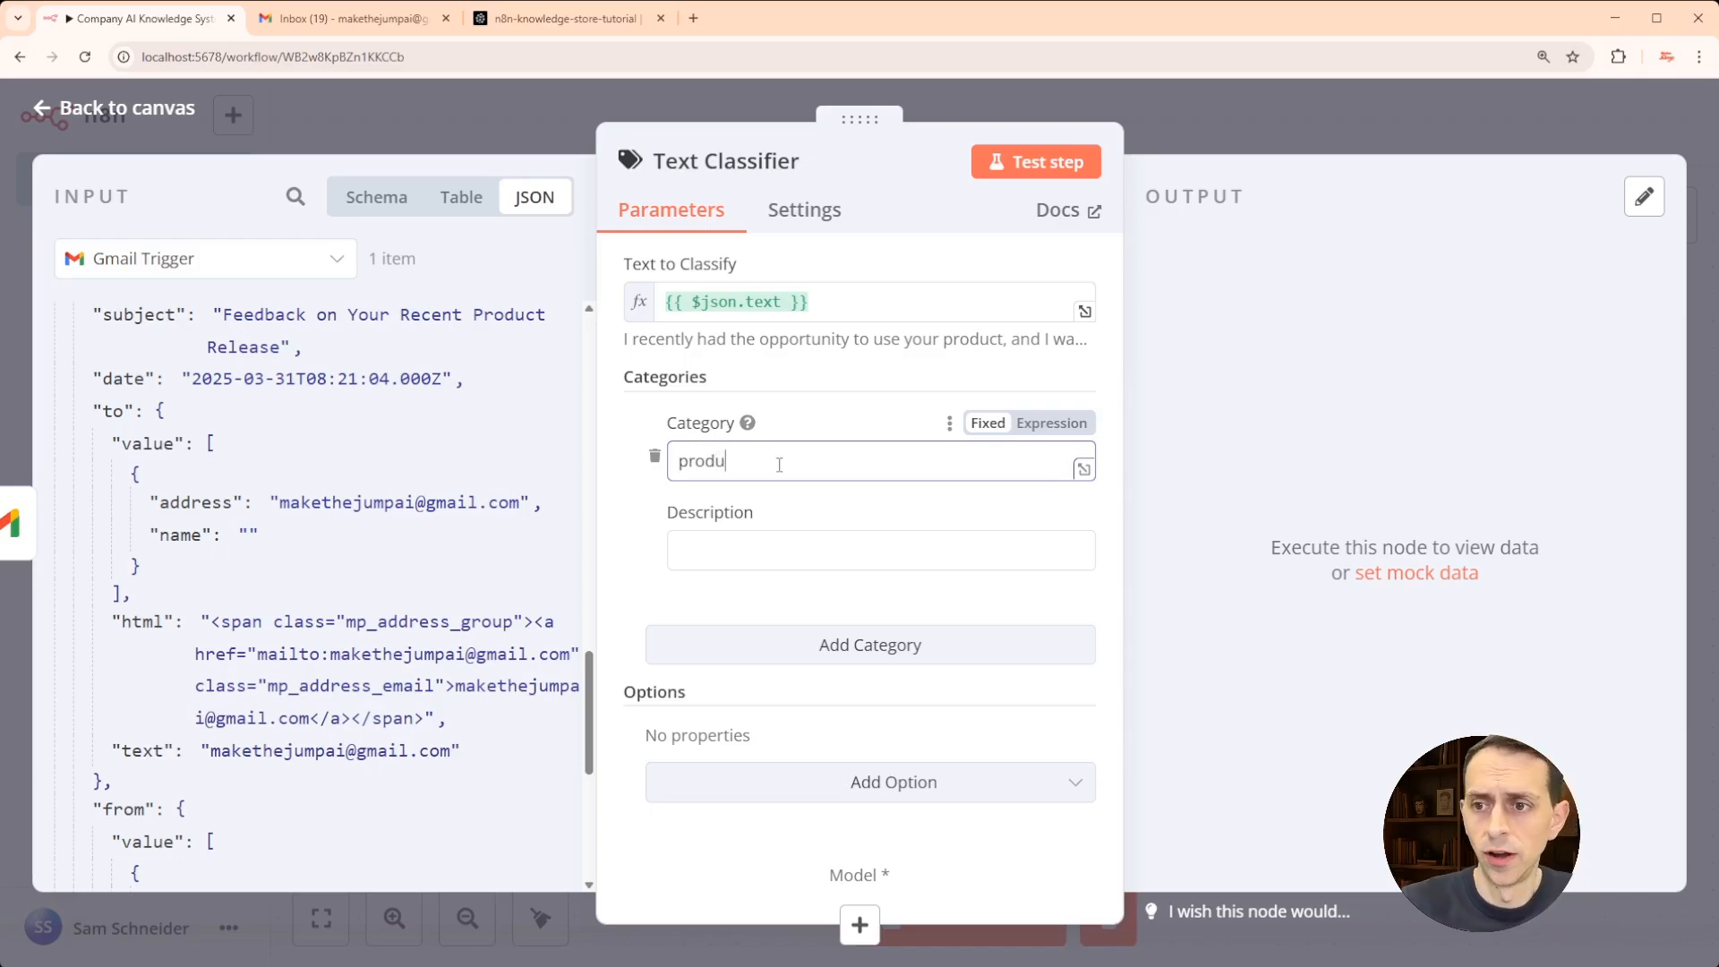
pyautogui.write('ctFeedback')
pyautogui.click(737, 548)
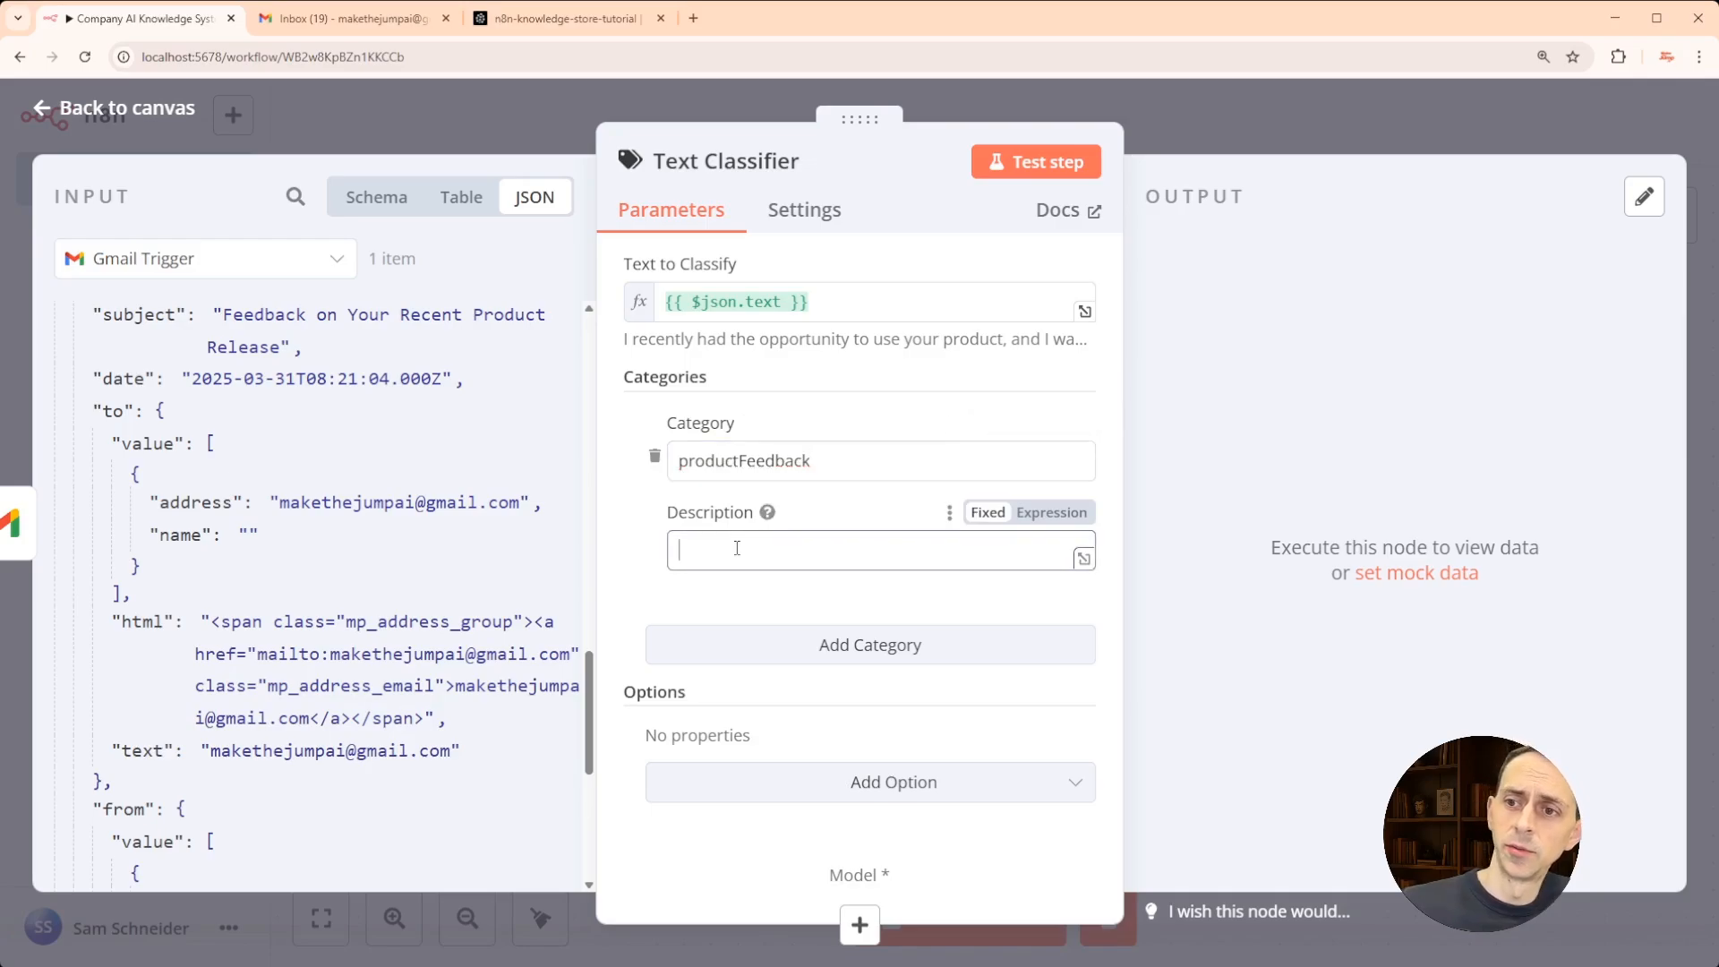
pyautogui.click(688, 460)
pyautogui.press('BackSpace')
pyautogui.write('P')
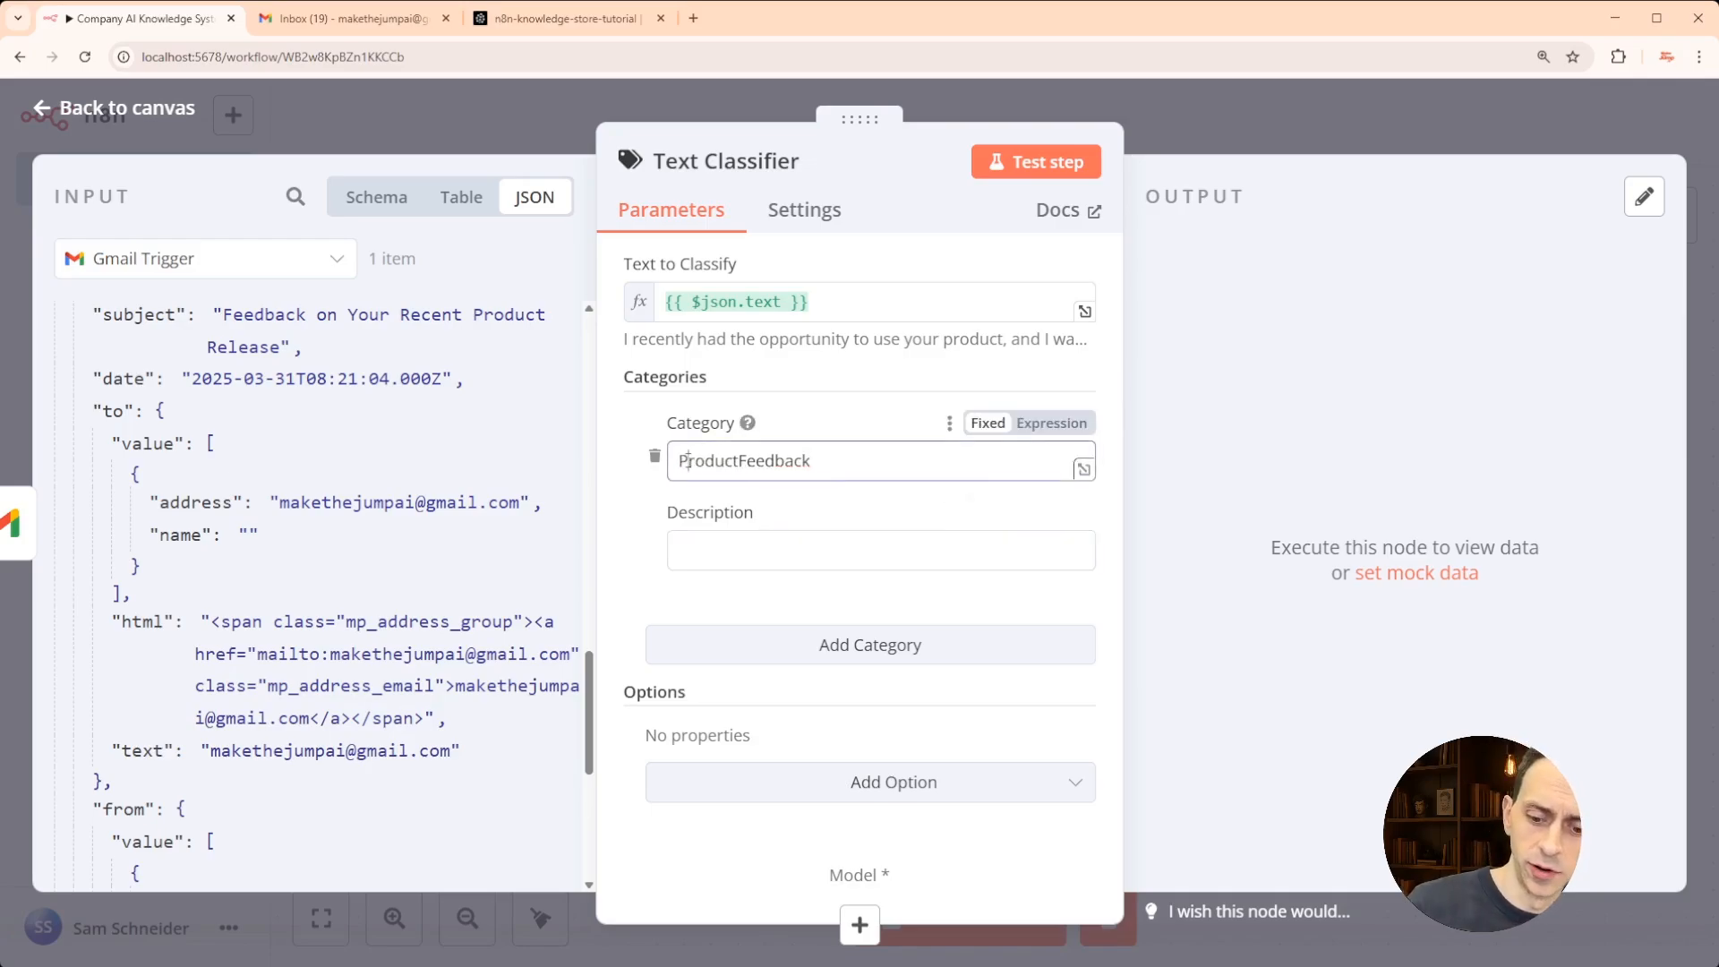
pyautogui.click(736, 458)
pyautogui.press('BackSpace')
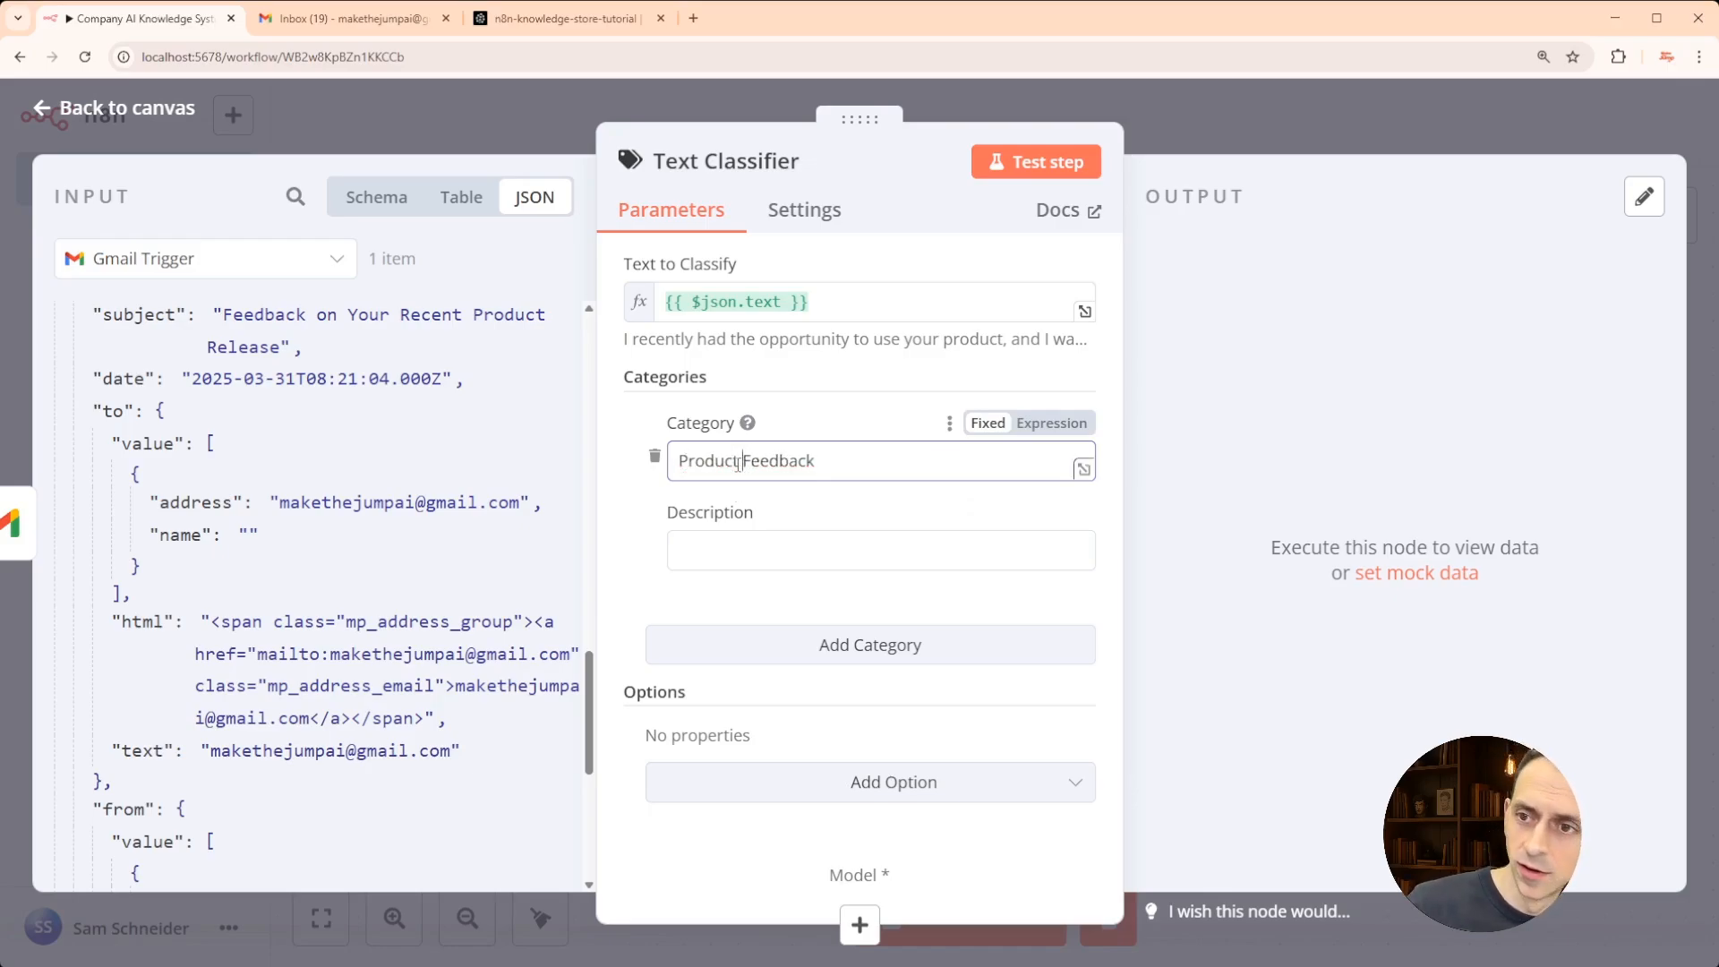
pyautogui.click(706, 549)
pyautogui.write('Feedback spec')
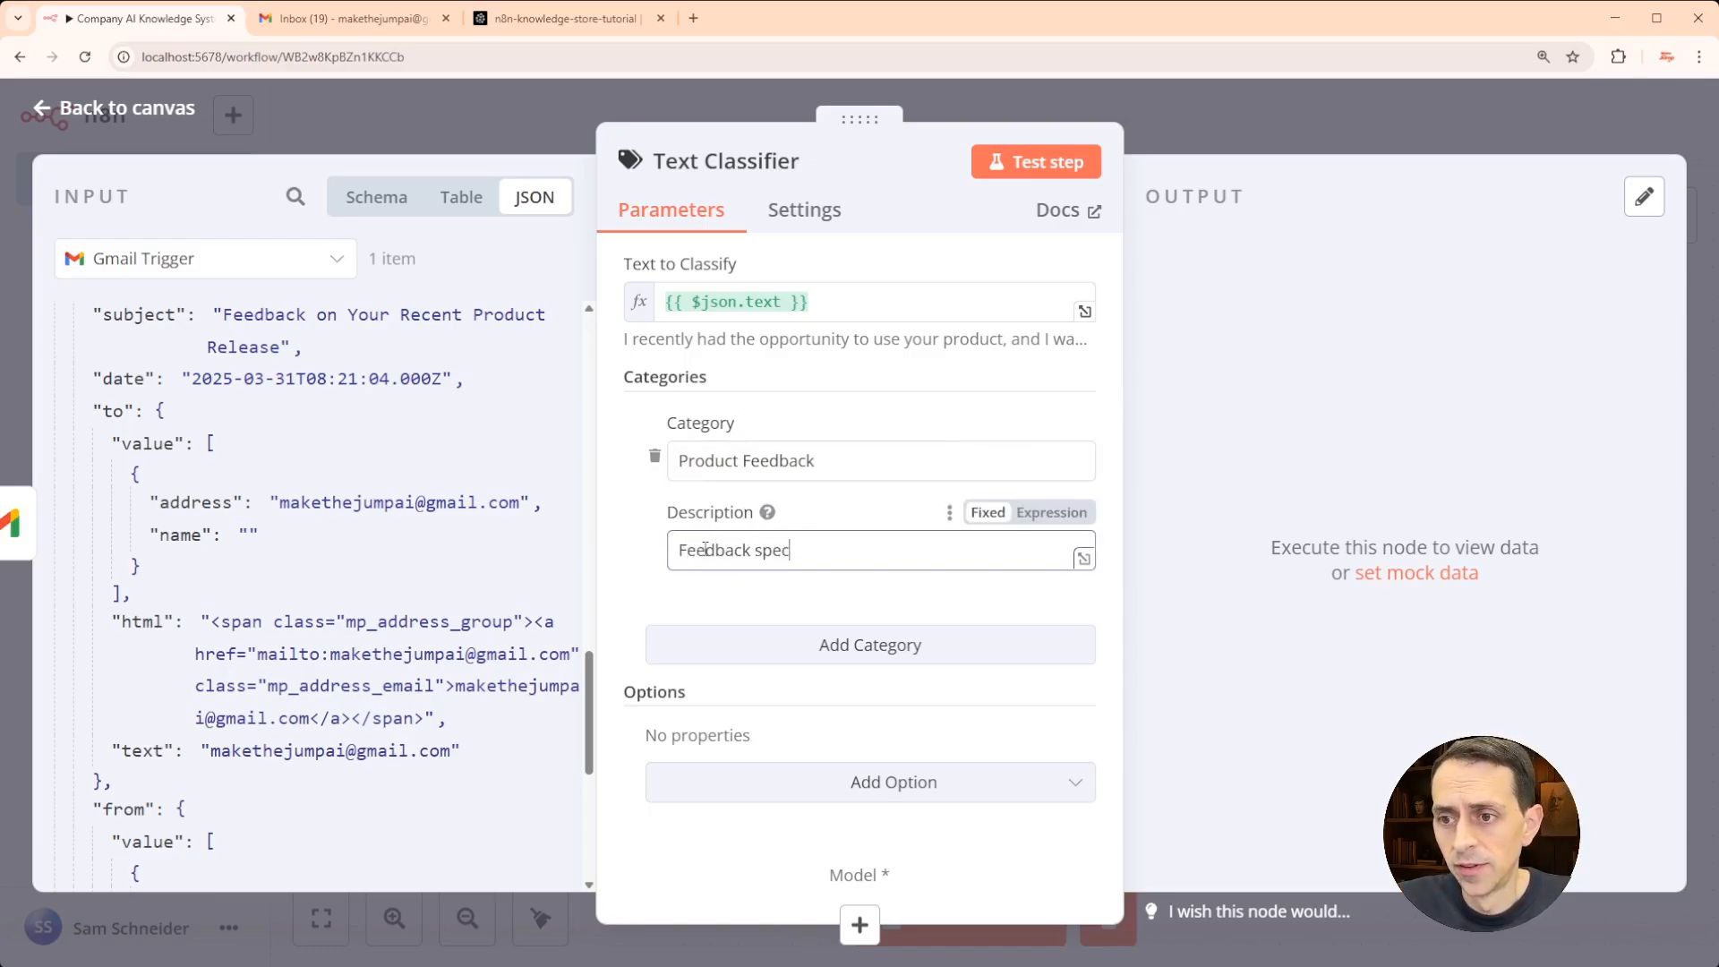
pyautogui.write('ifically related to')
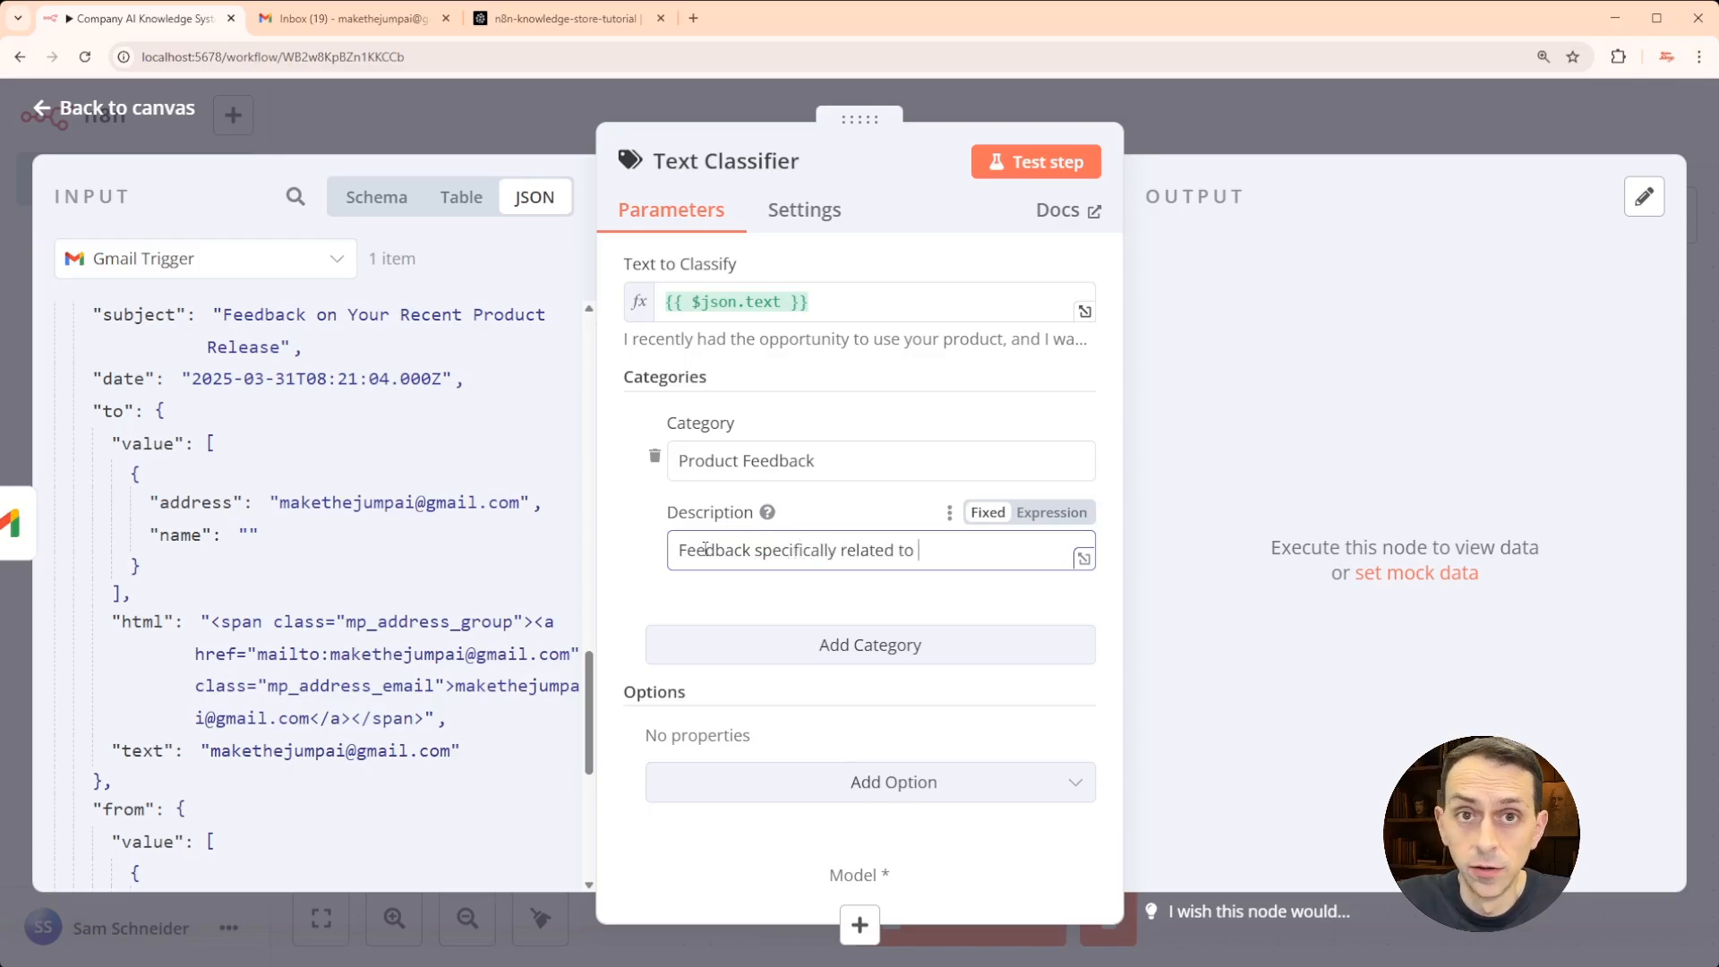
pyautogui.write(' a company product.')
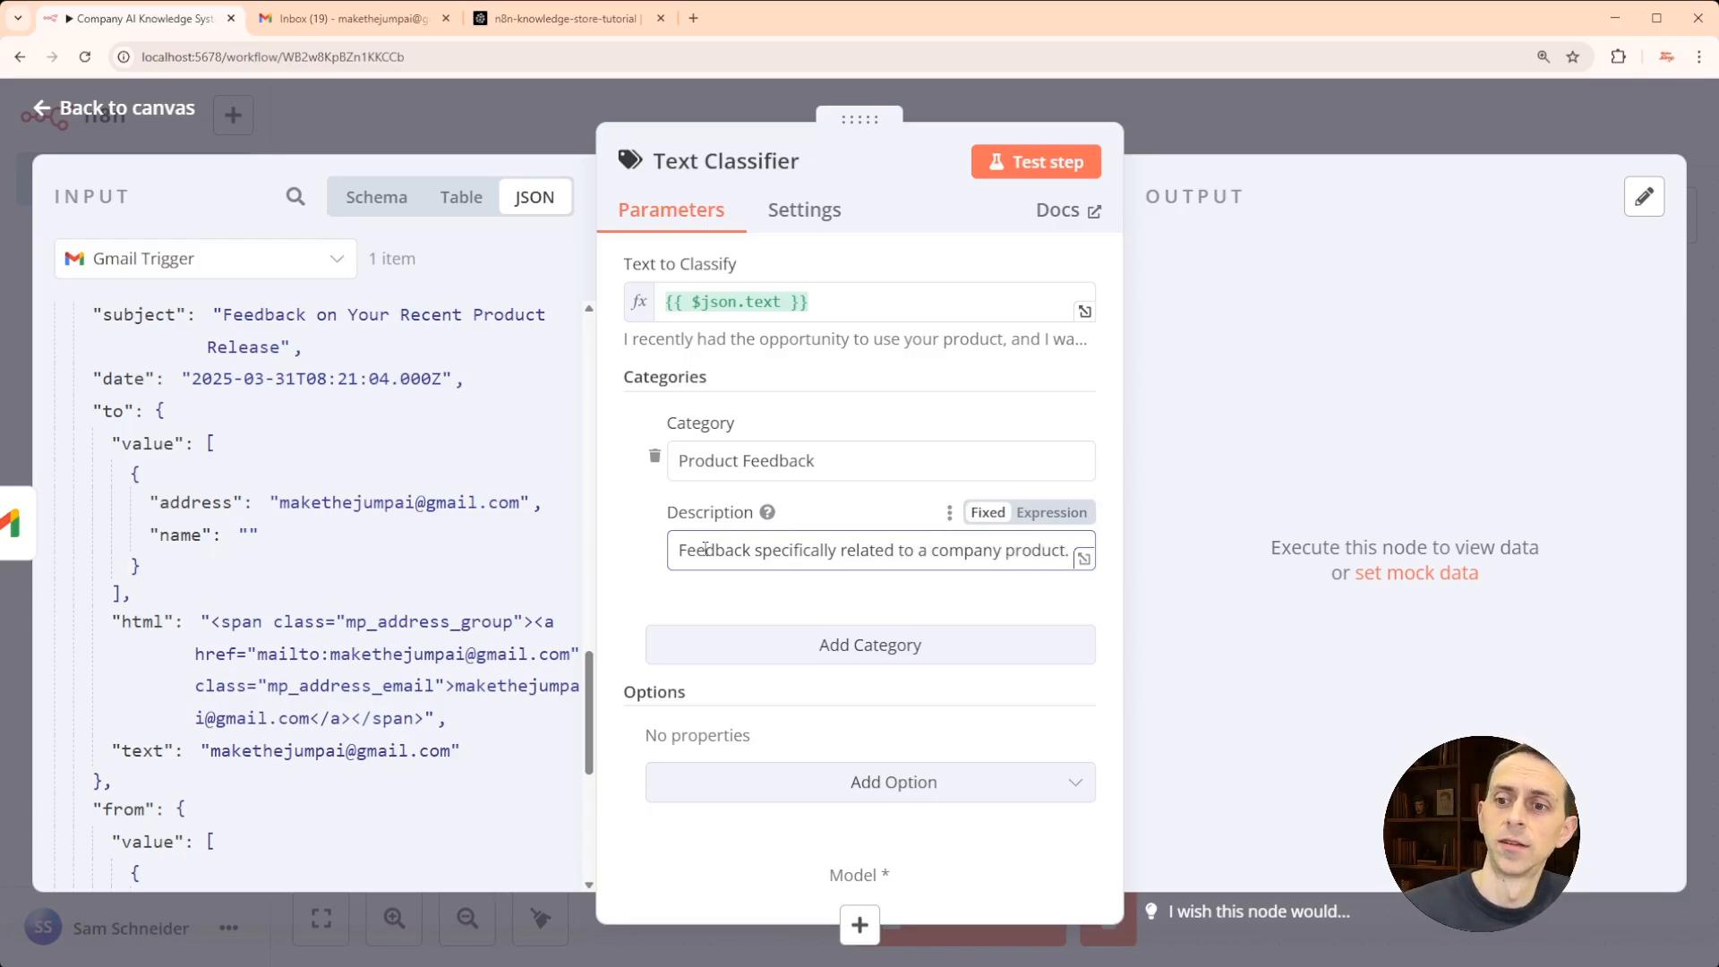
# - Add the When No Clear Match option set to Discard Item
pyautogui.click(714, 779)
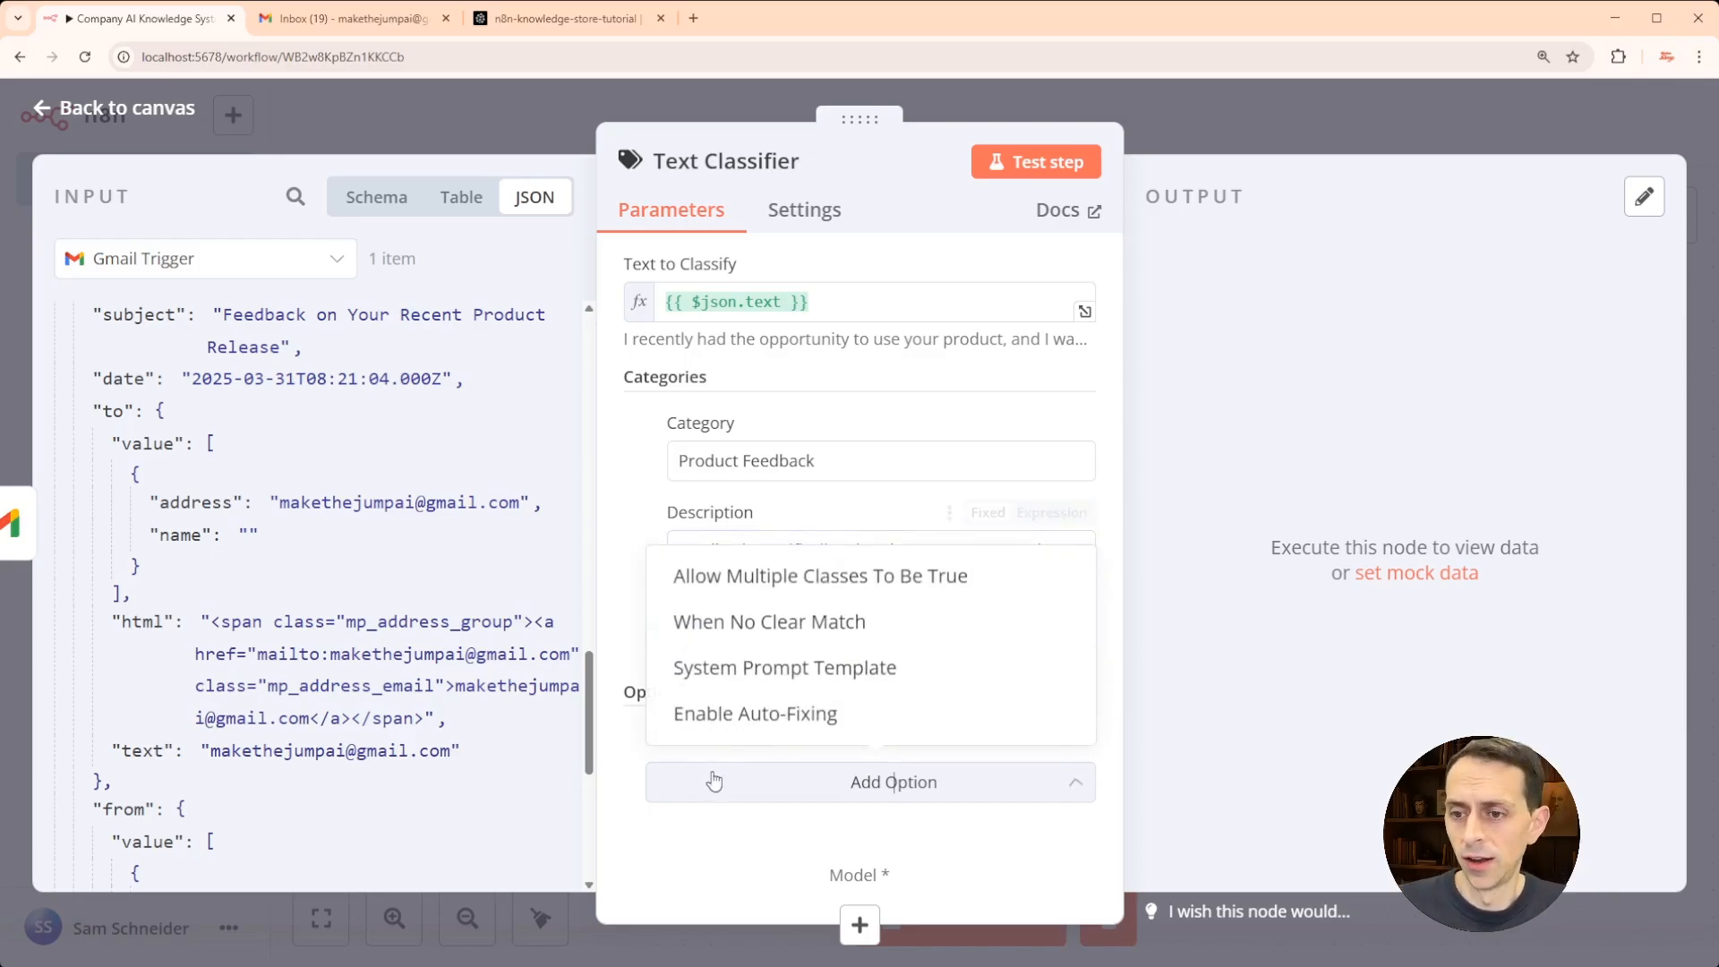
pyautogui.click(772, 632)
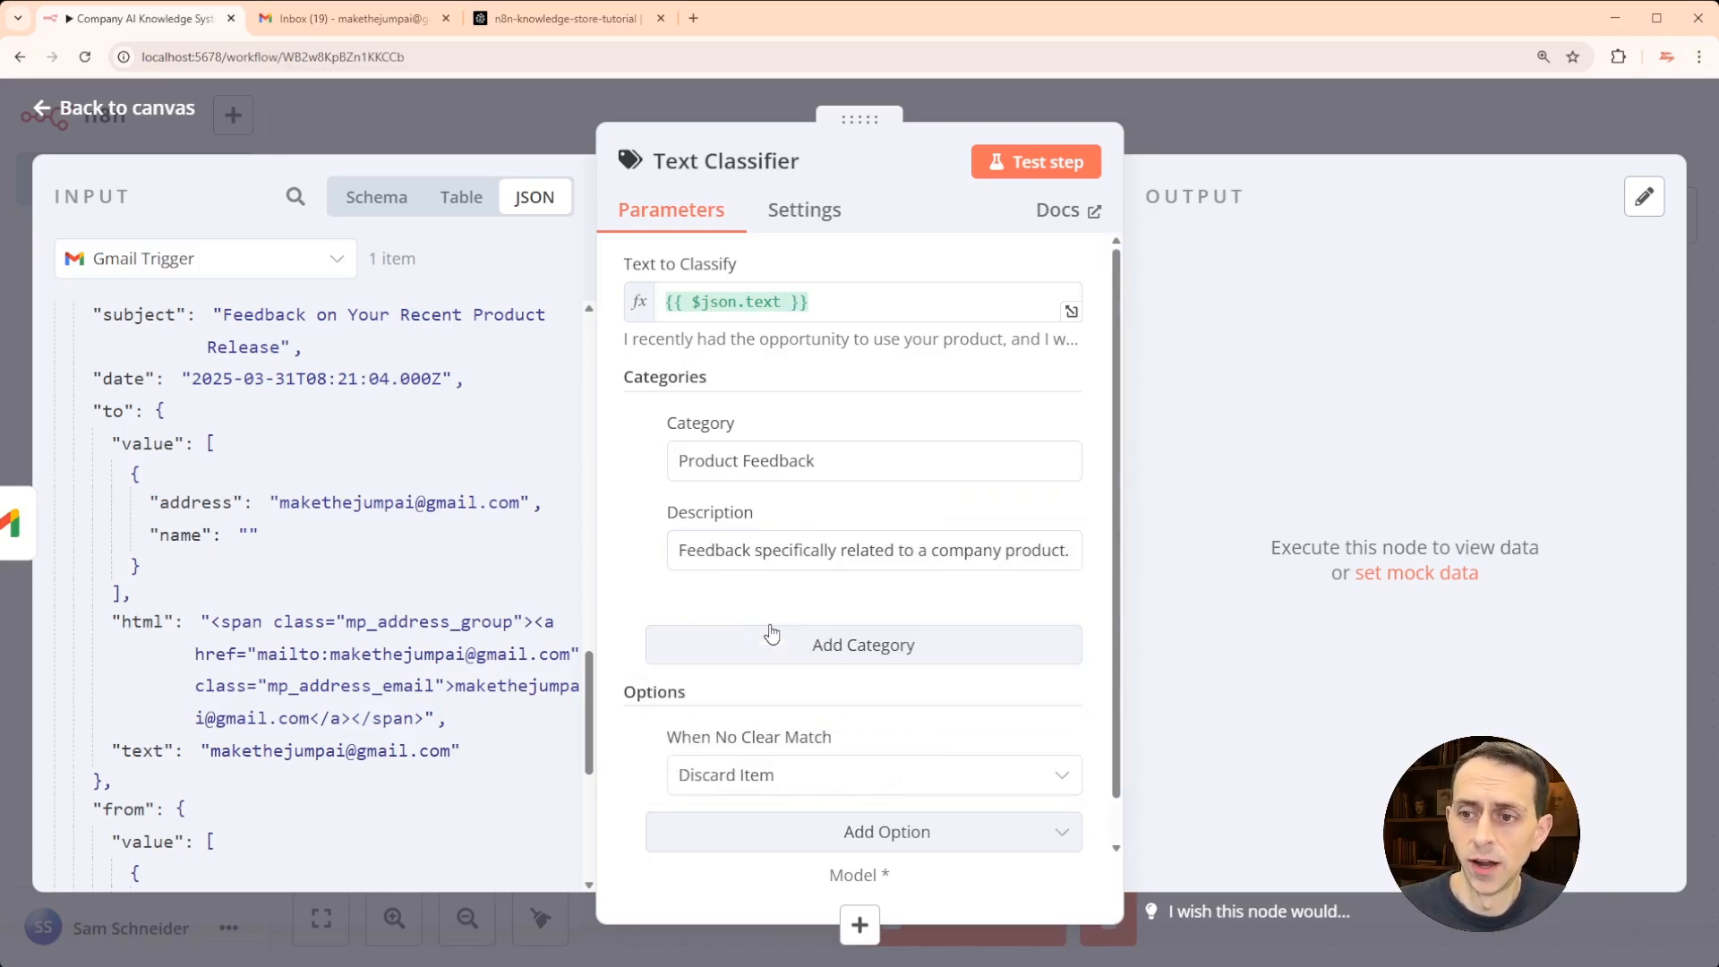
pyautogui.scroll(-1, 768, 633)
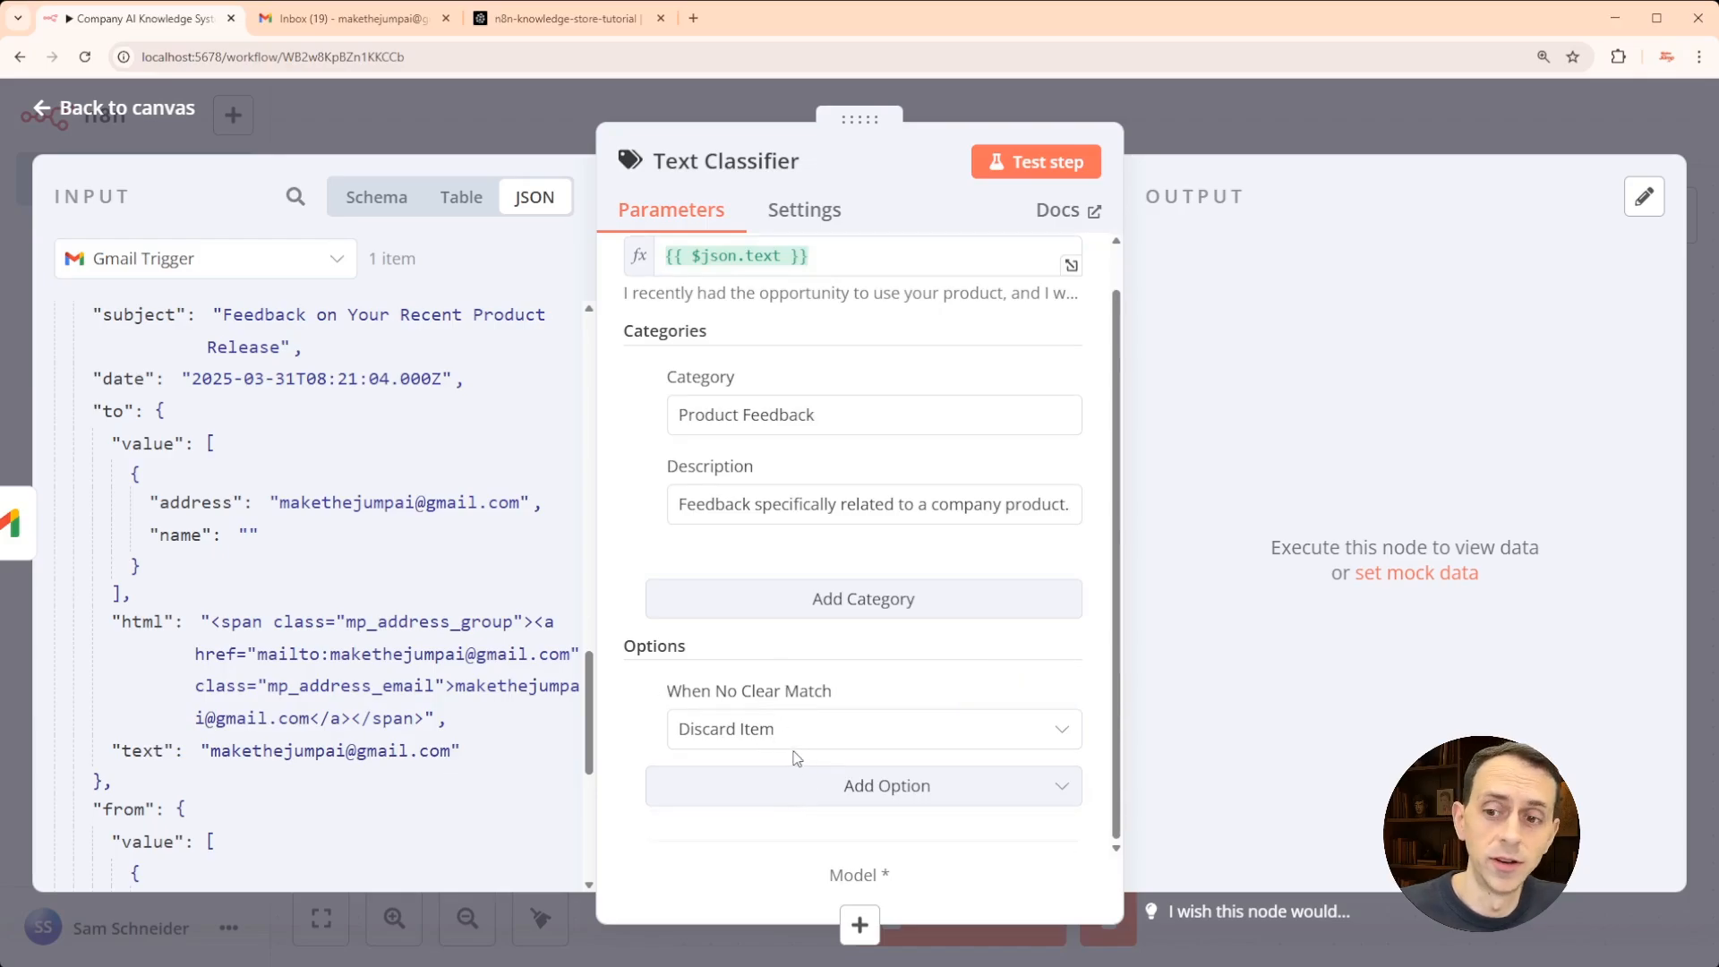
pyautogui.click(858, 920)
# - Connect an OpenAI Chat Model using gpt-4o-mini, save, and place it beneath the classifier
pyautogui.scroll(-7, 1370, 609)
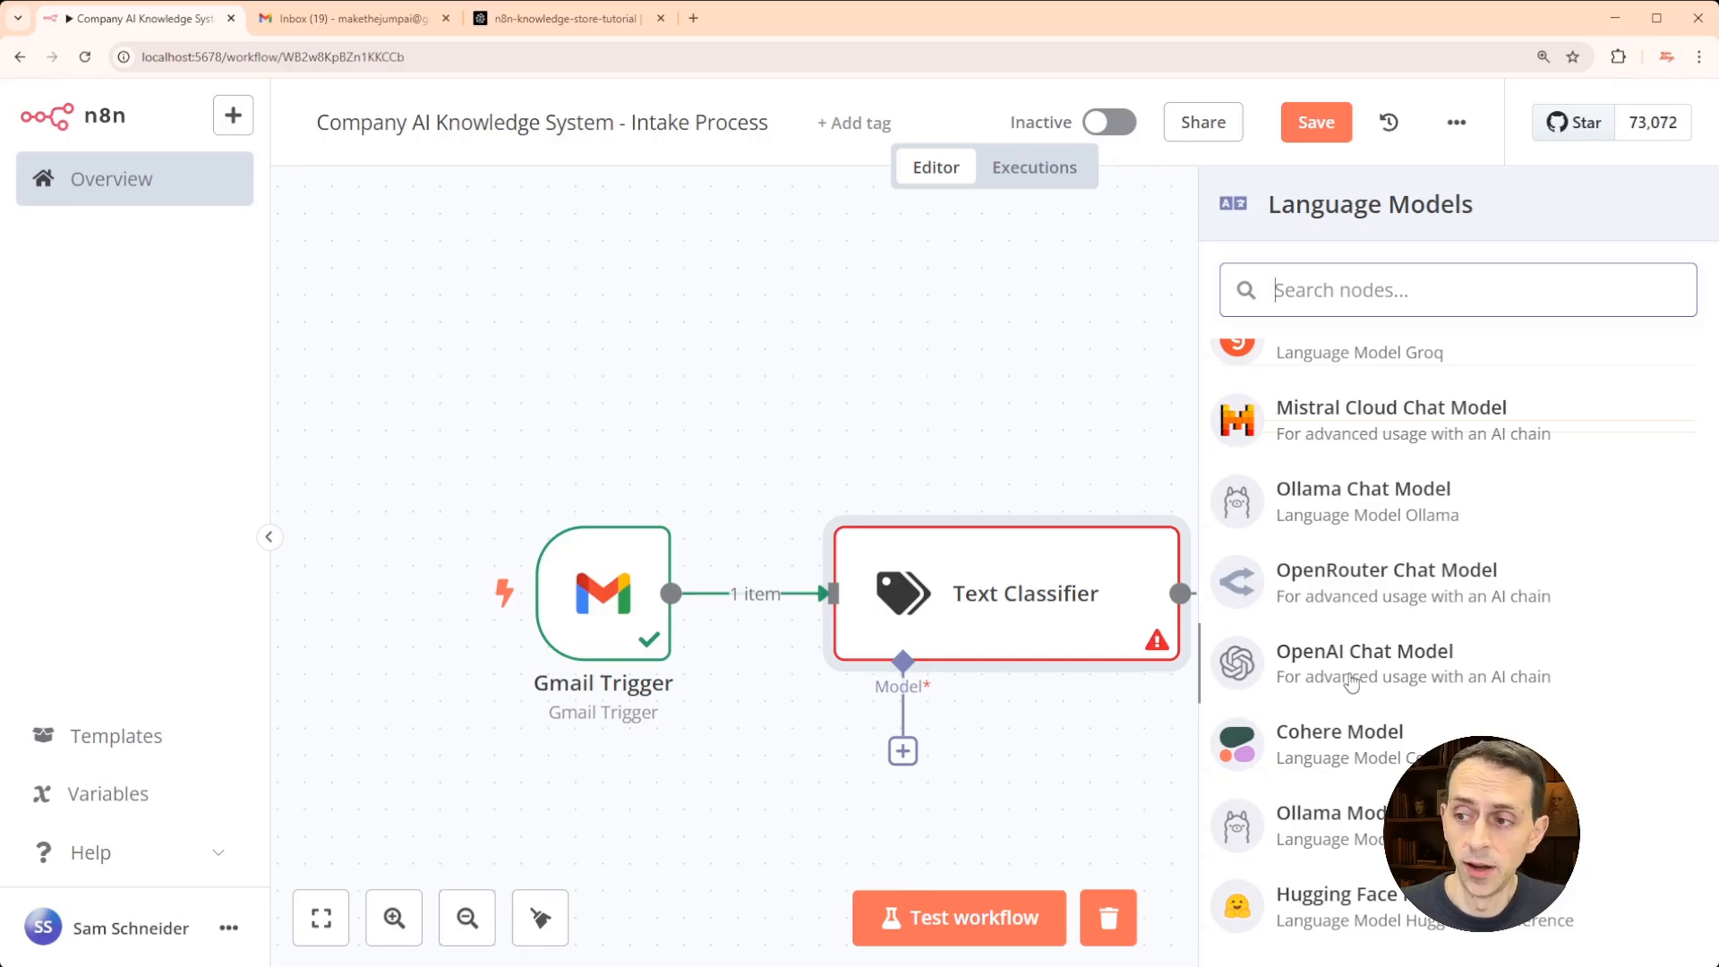
pyautogui.scroll(2, 1352, 682)
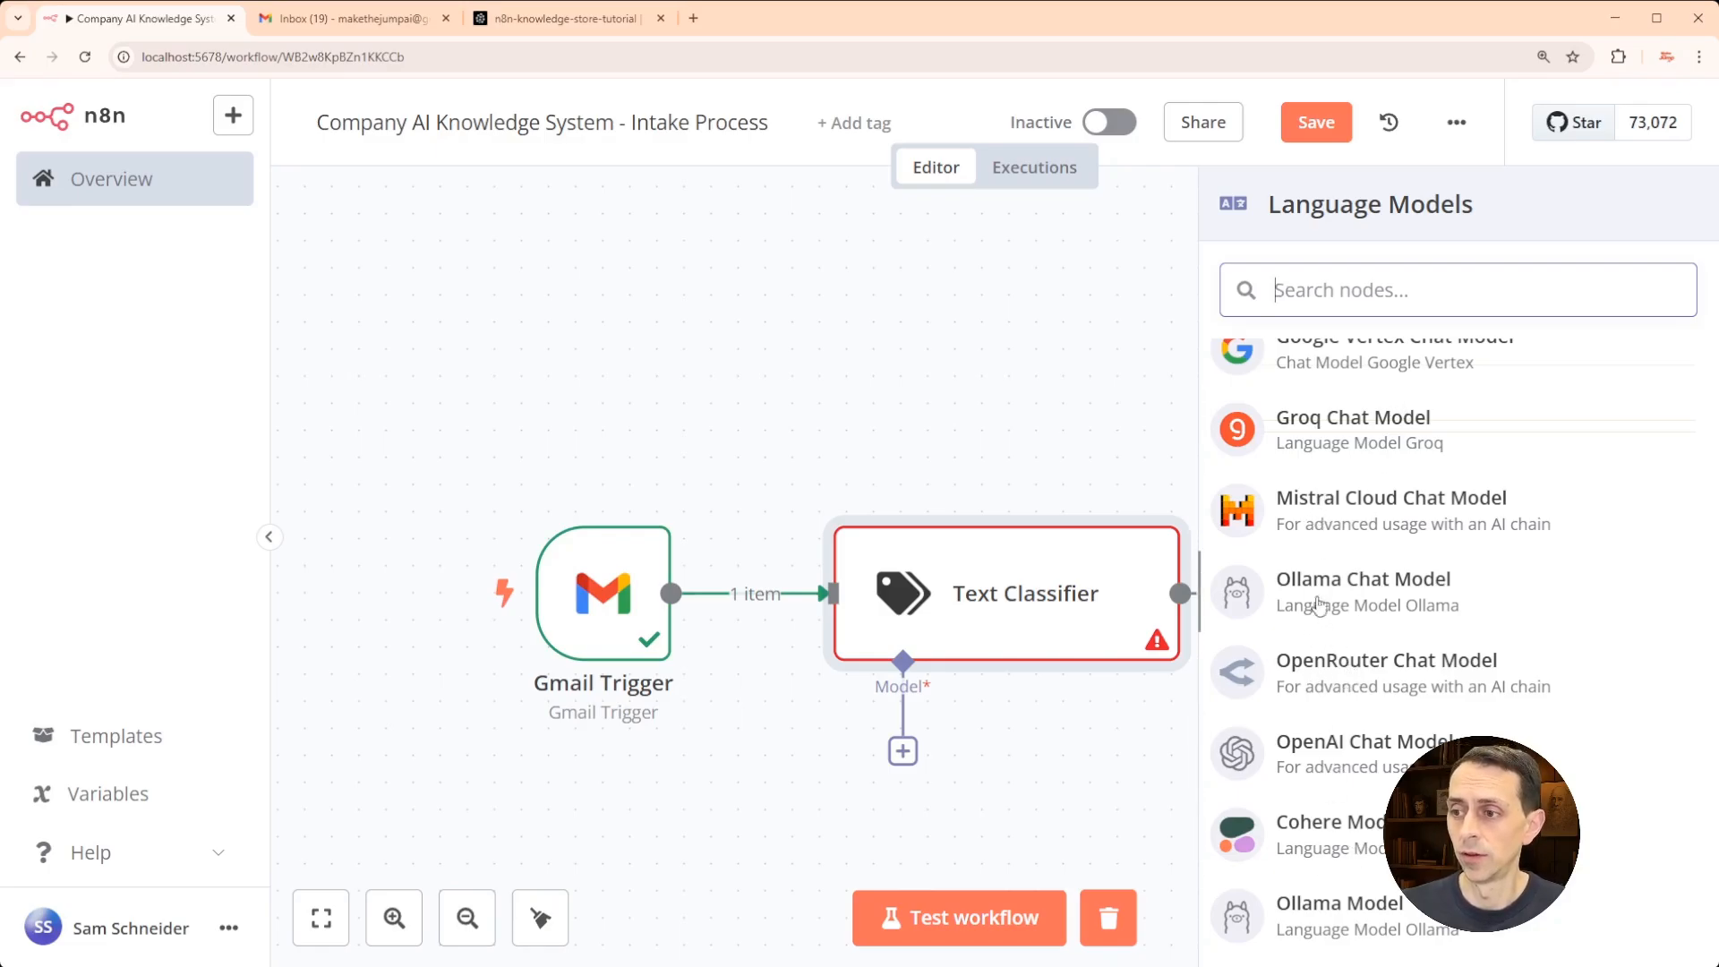
pyautogui.click(1330, 755)
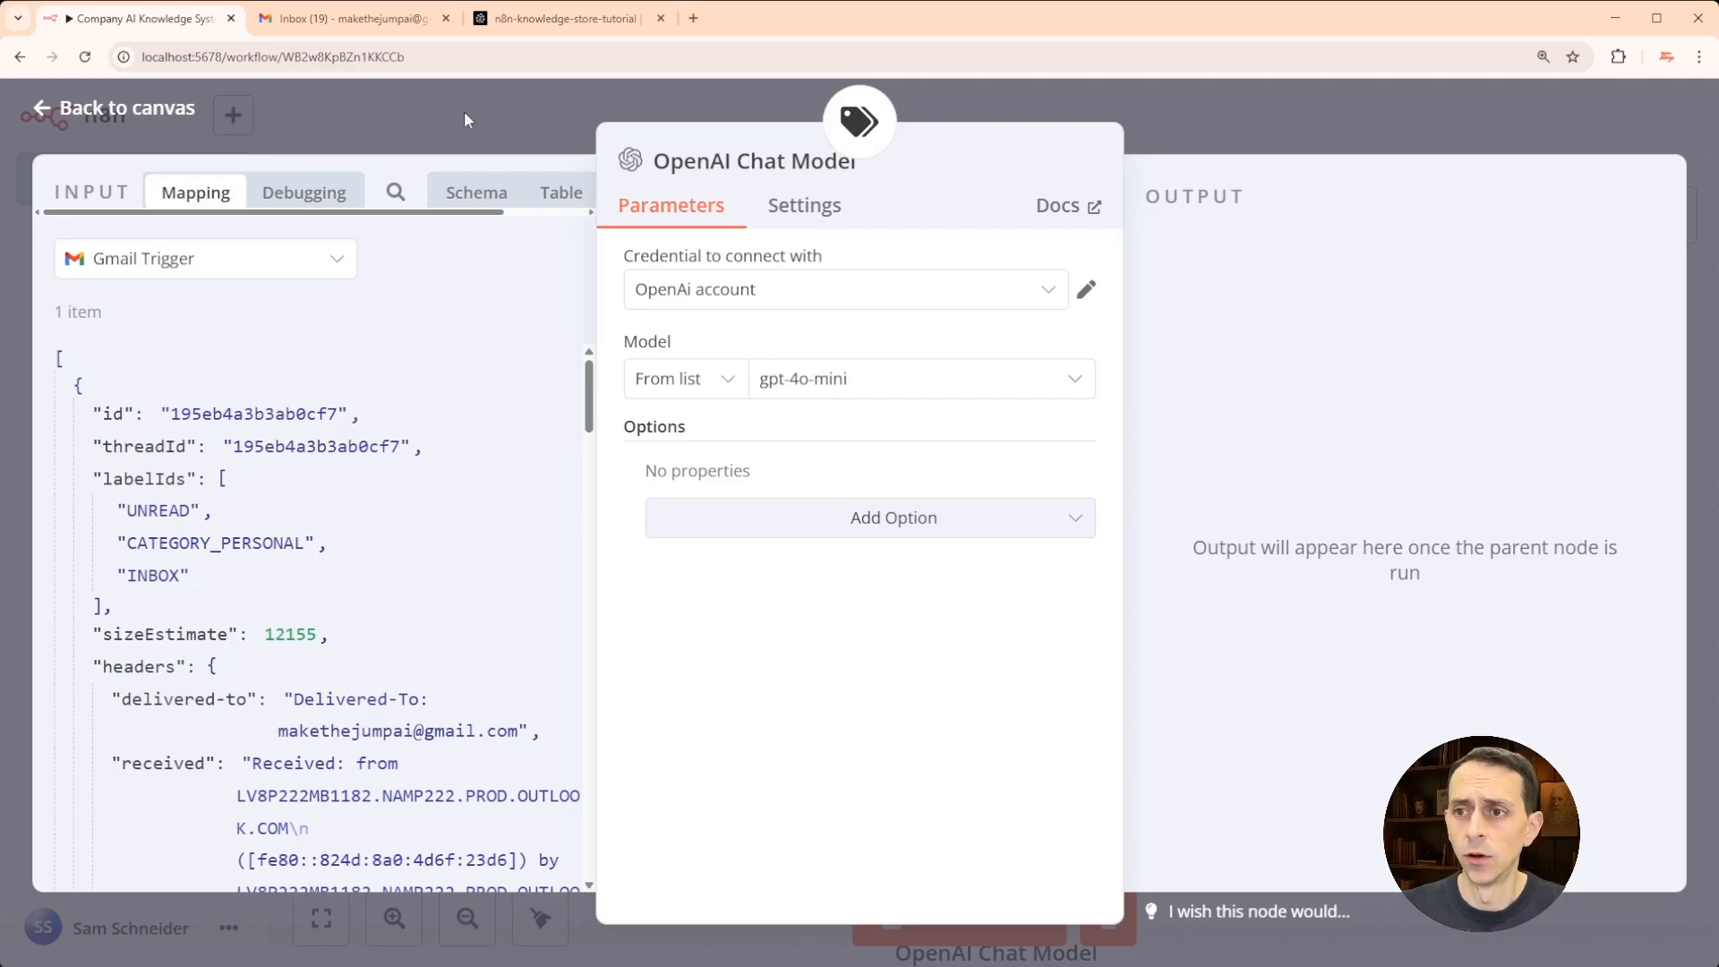
pyautogui.click(1094, 114)
pyautogui.click(1317, 122)
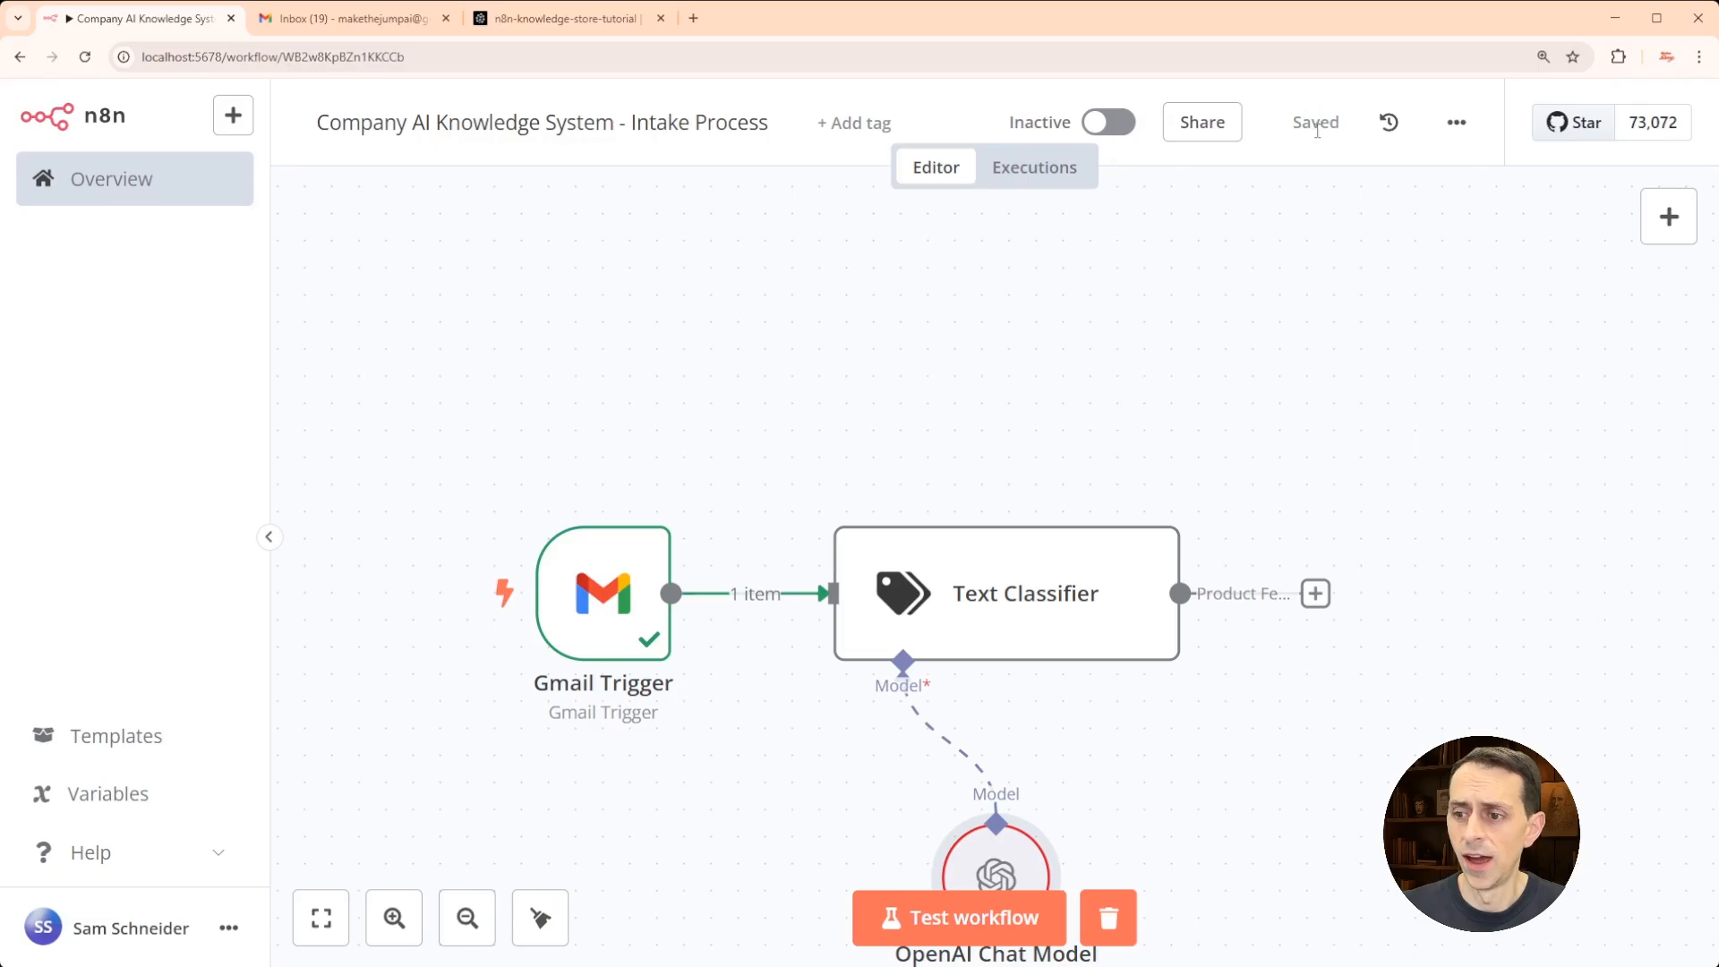
pyautogui.moveTo(1008, 861); pyautogui.dragTo(900, 811)
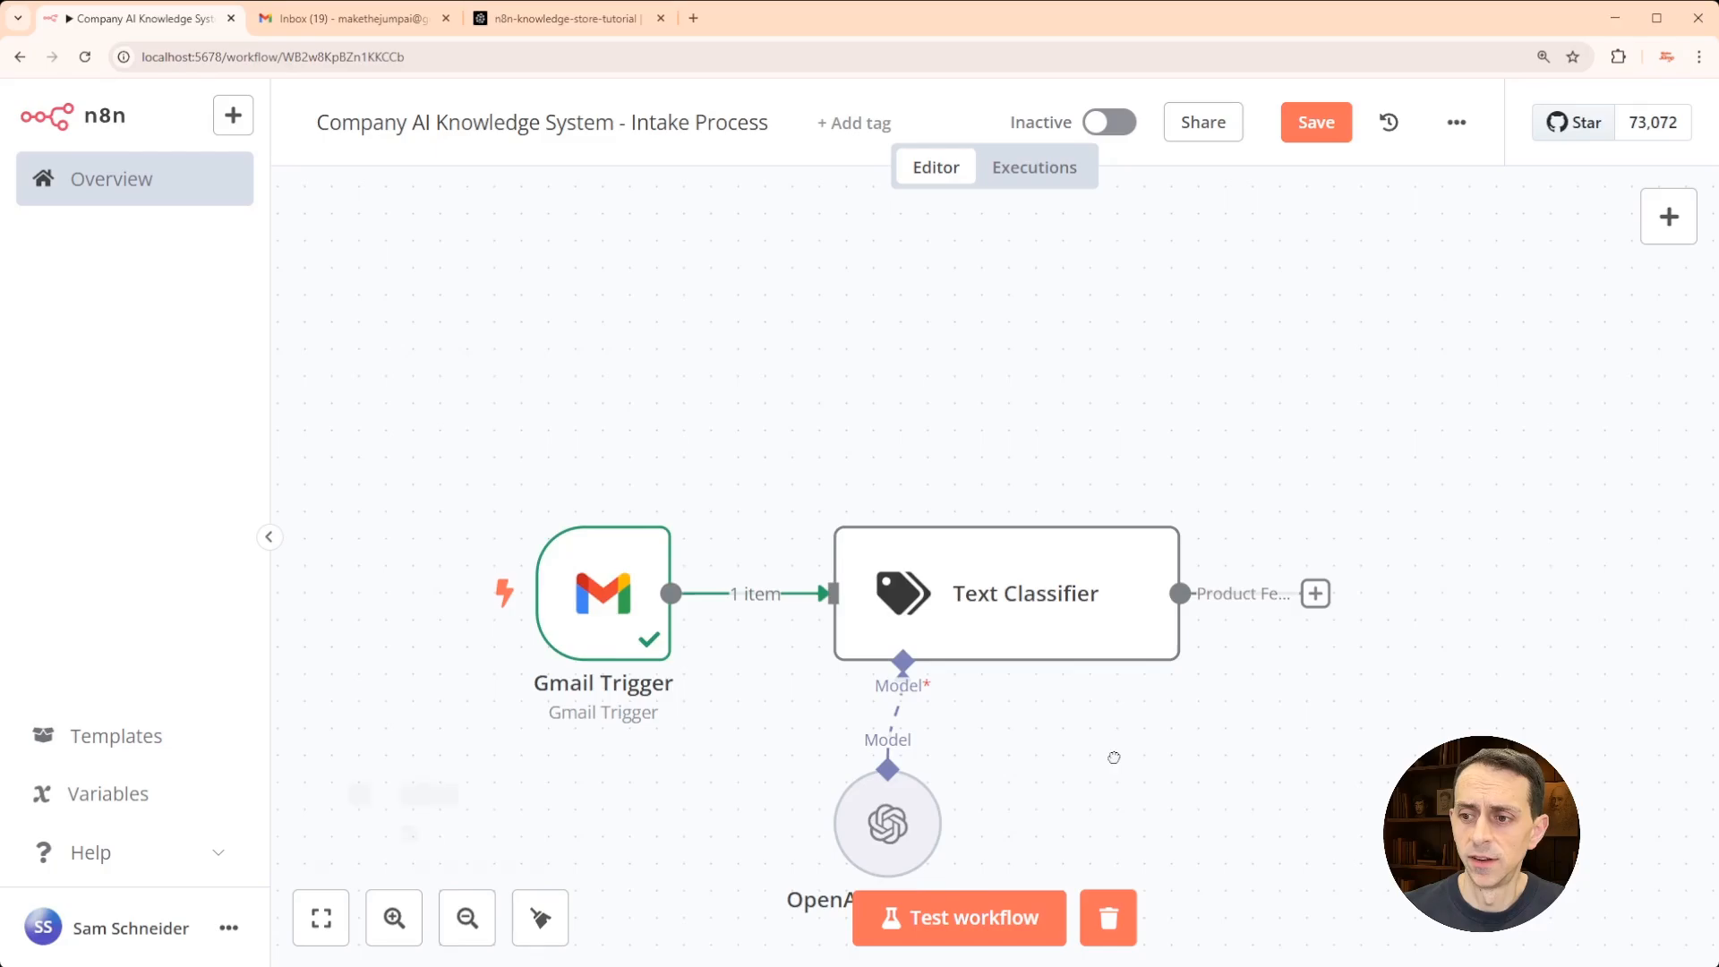
# - Pan the canvas to show the model node, then switch to the Pinecone index tab
pyautogui.moveTo(1114, 757); pyautogui.dragTo(1066, 645)
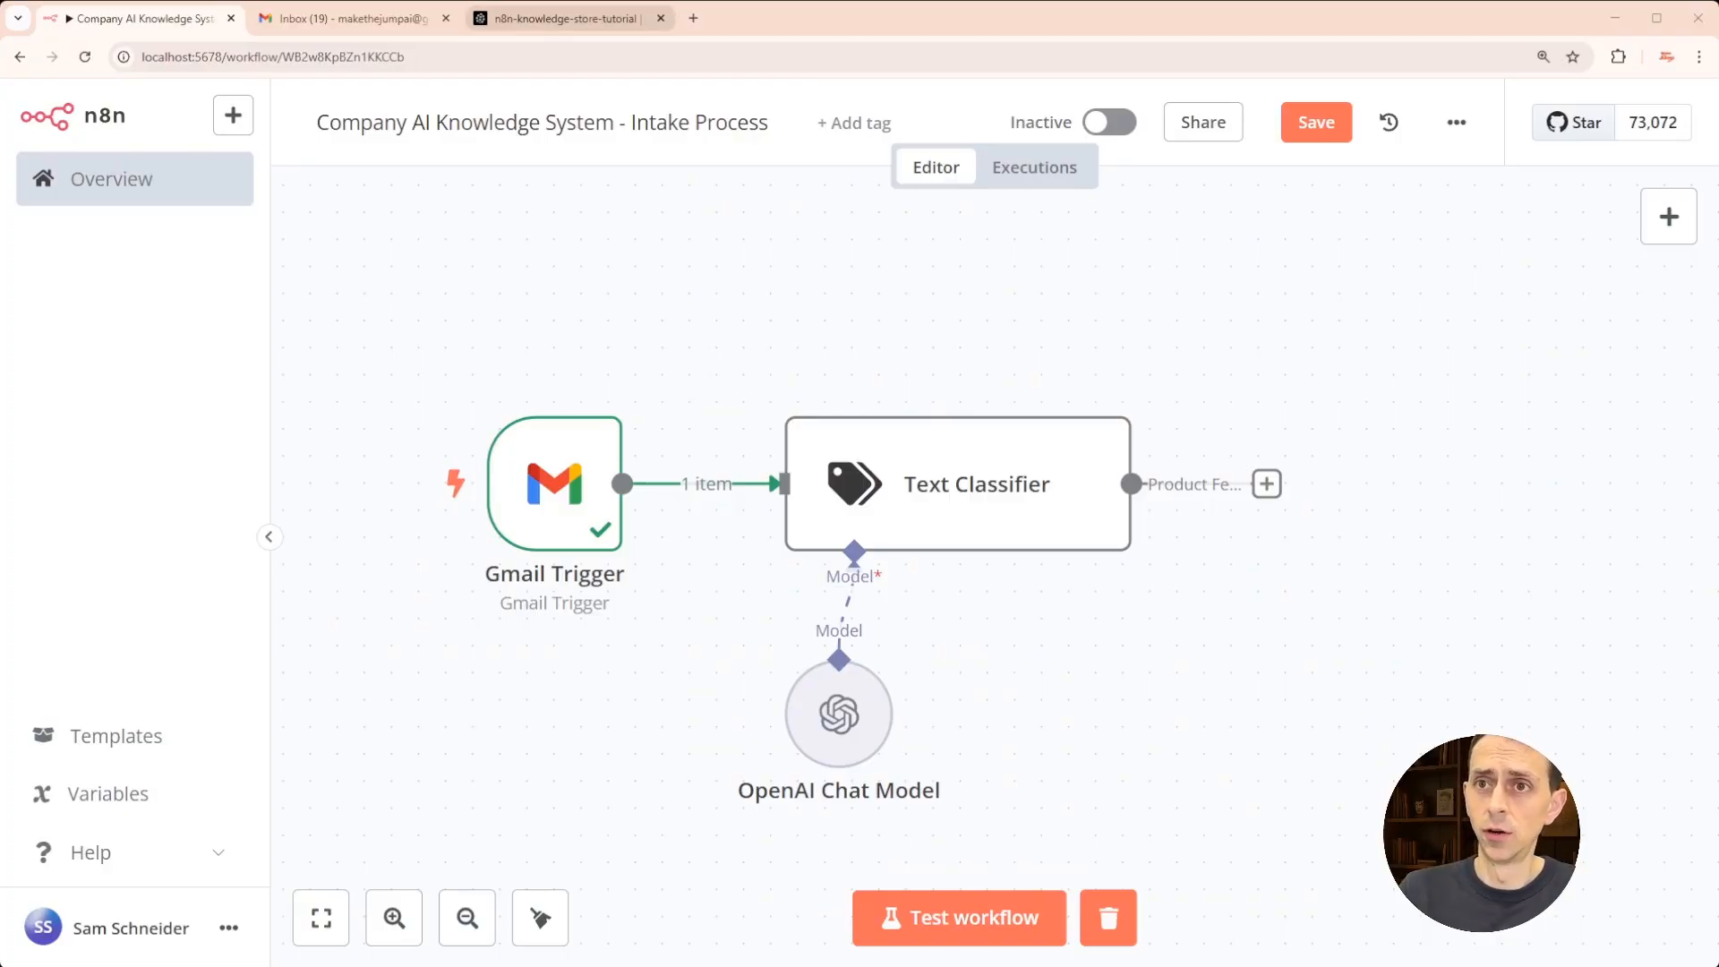
pyautogui.click(564, 18)
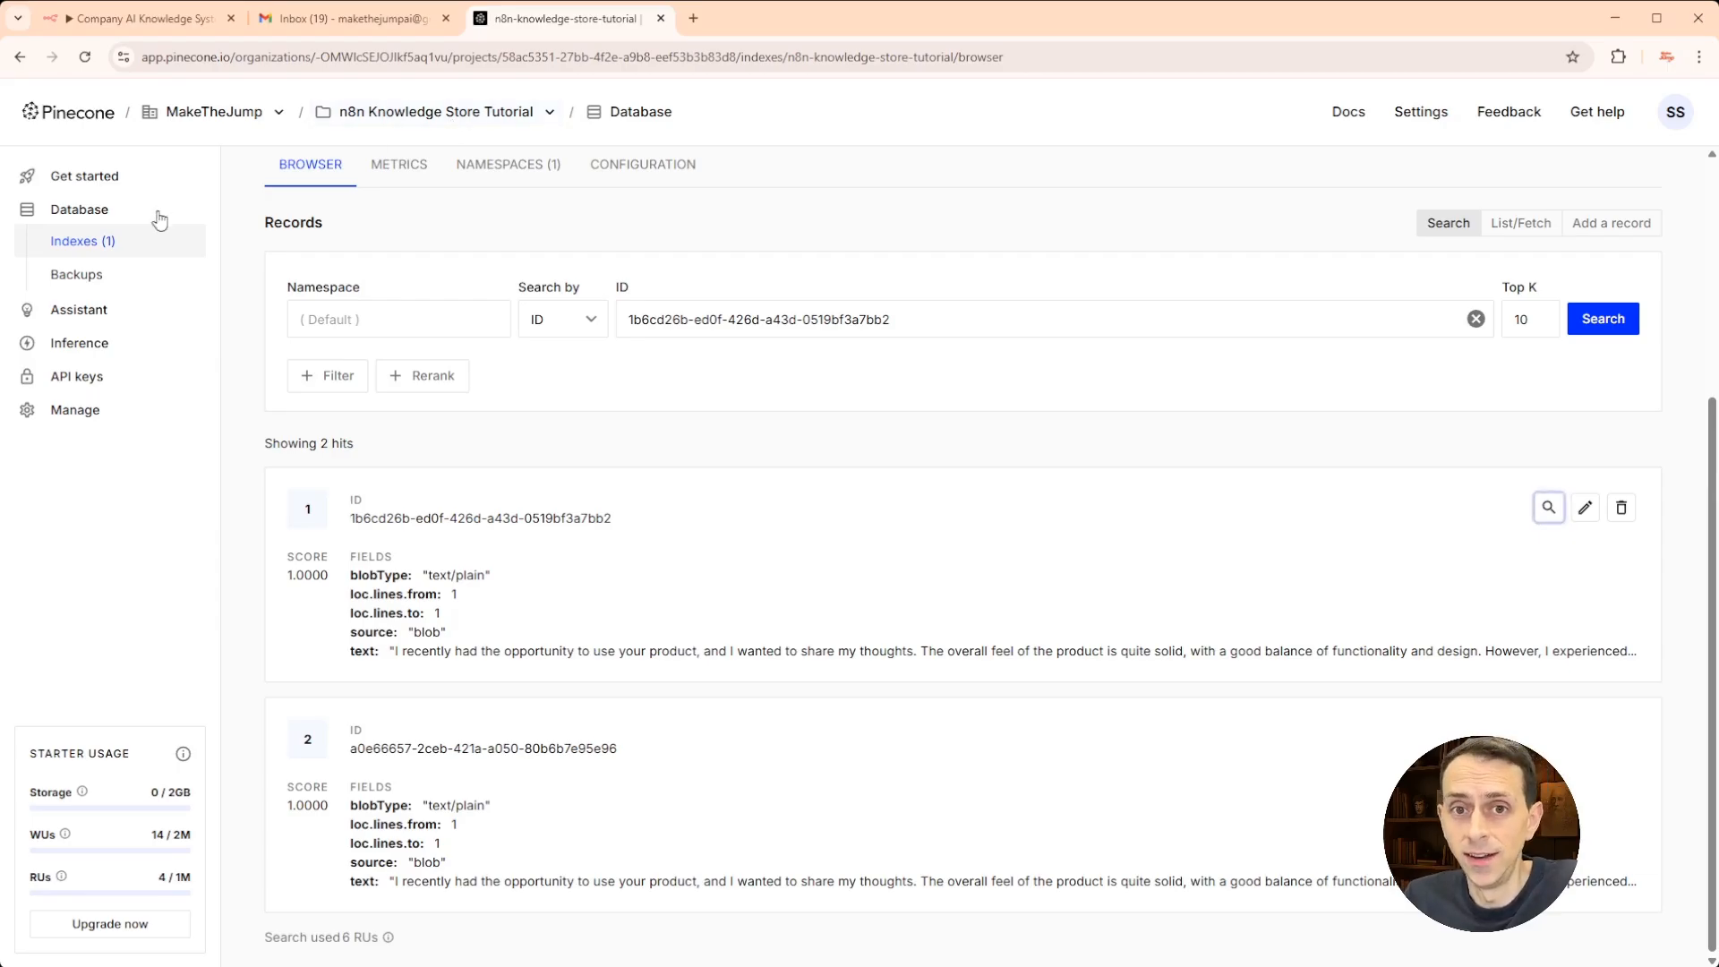
# - Start a new Pinecone index and browse the embedding models, including text-embedding-3-small
pyautogui.click(79, 241)
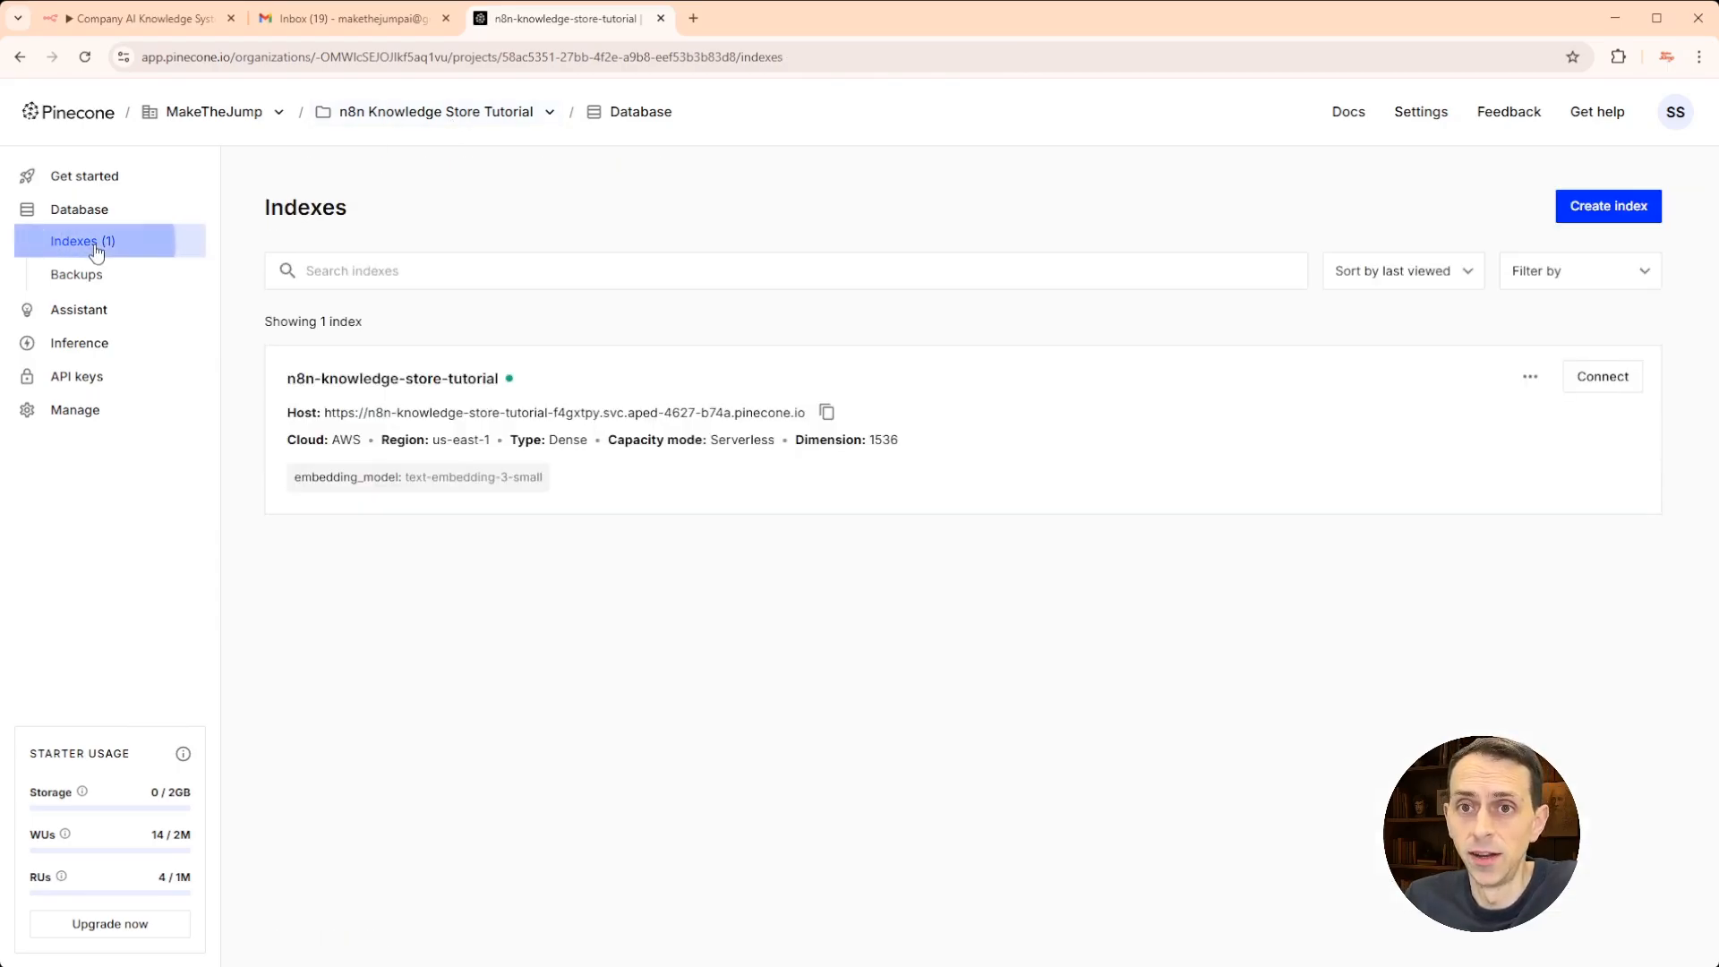
pyautogui.click(1617, 211)
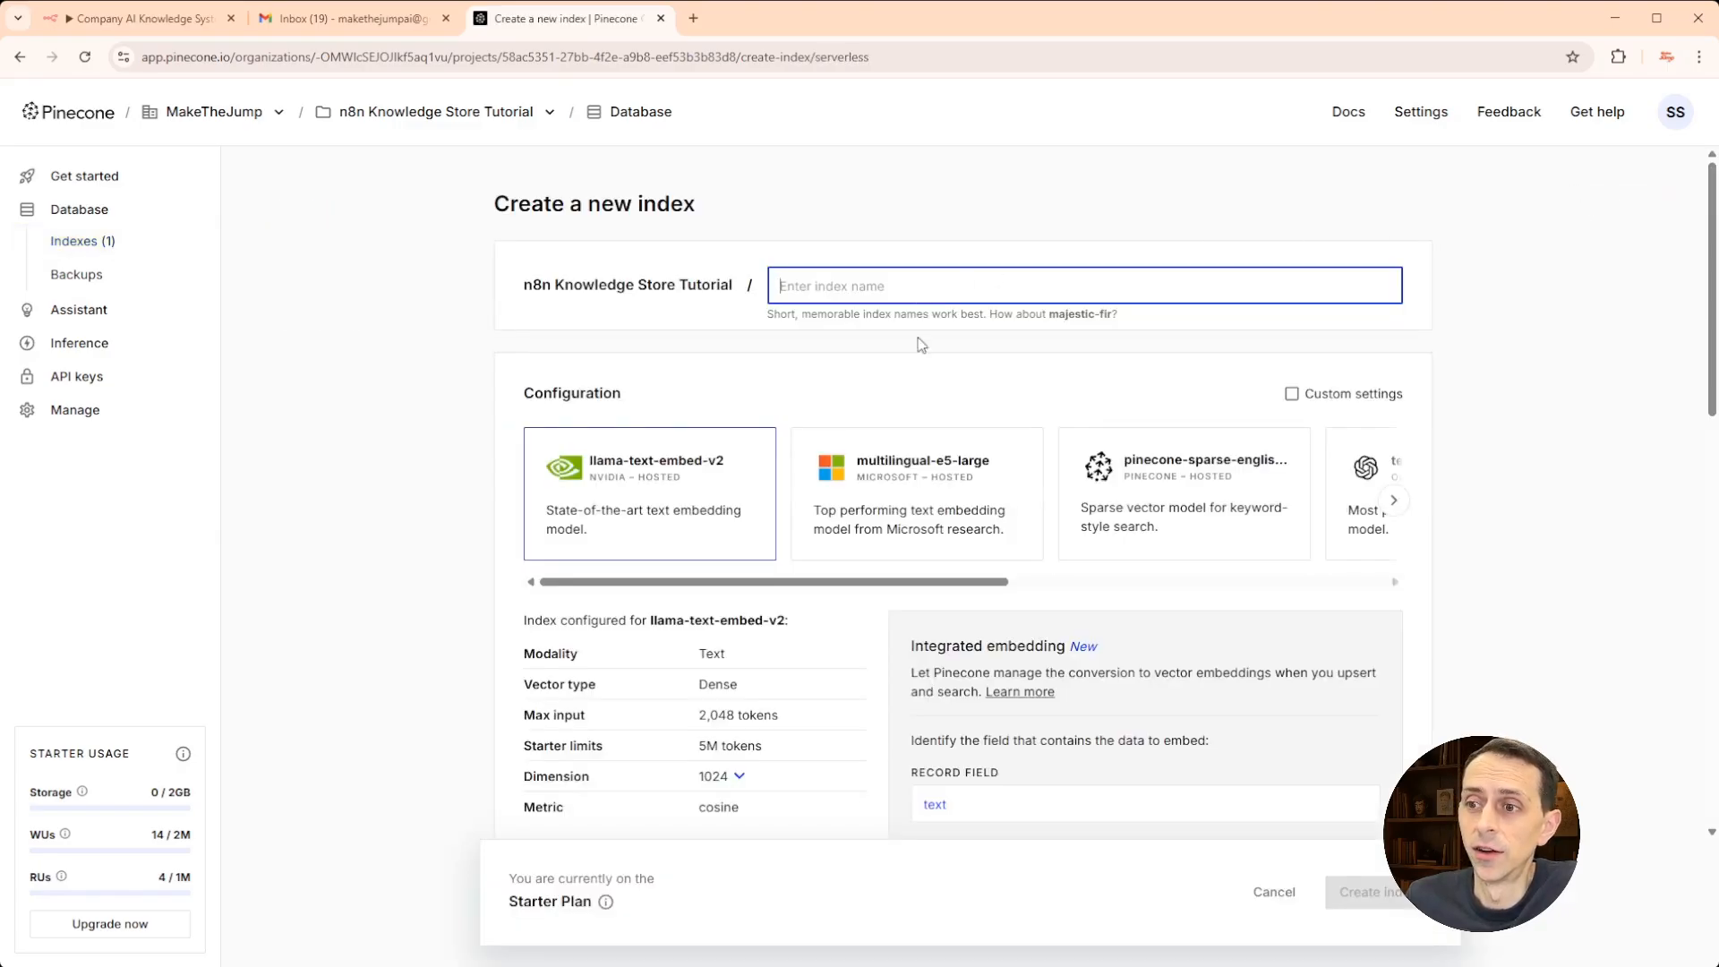
pyautogui.moveTo(926, 591); pyautogui.dragTo(1242, 611)
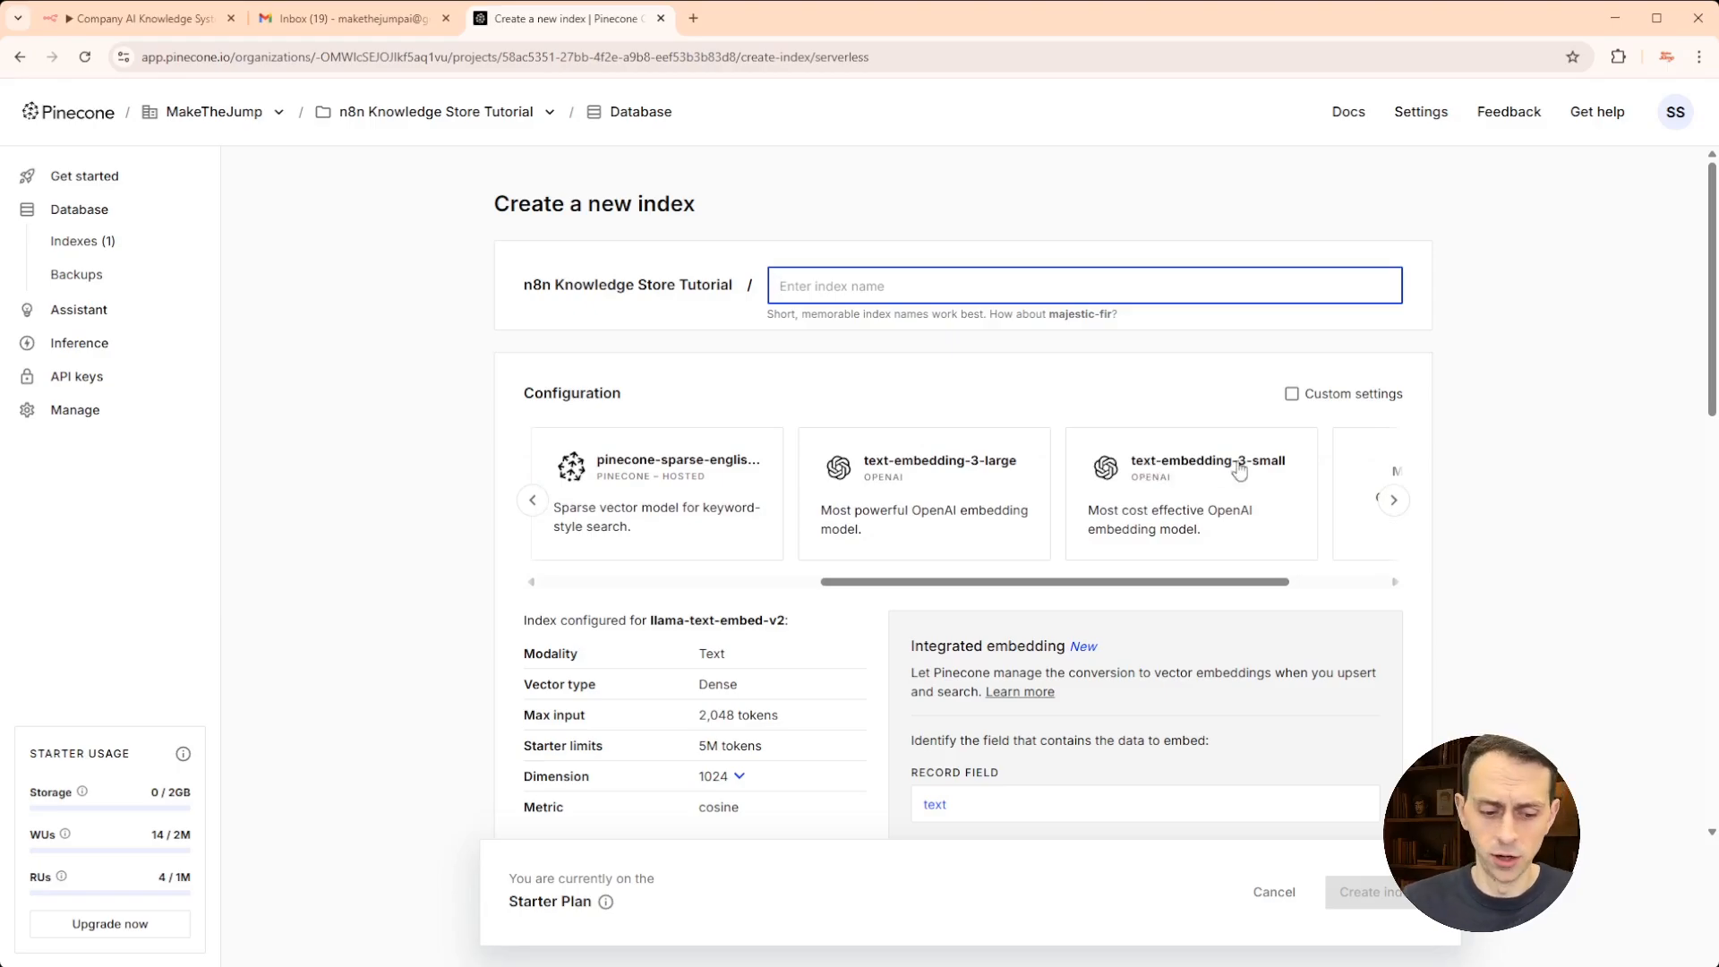
pyautogui.hotkey('ctrl', '+')
pyautogui.hotkey('ctrl', '+')
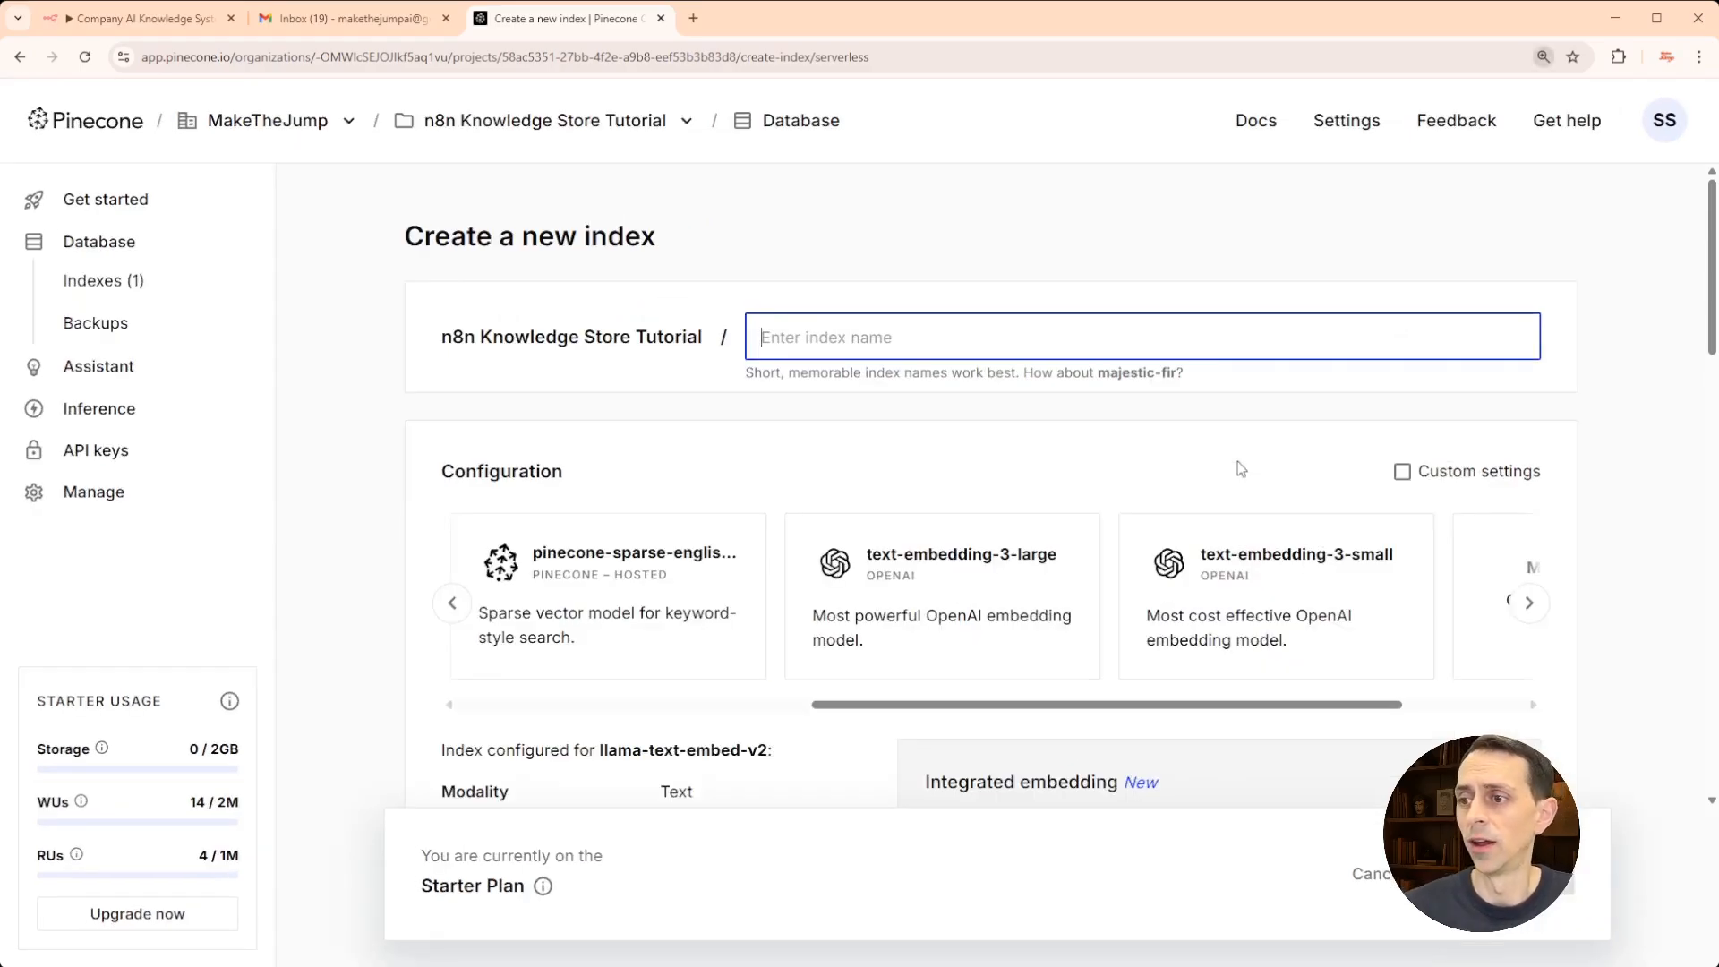
pyautogui.moveTo(1092, 713); pyautogui.dragTo(1286, 713)
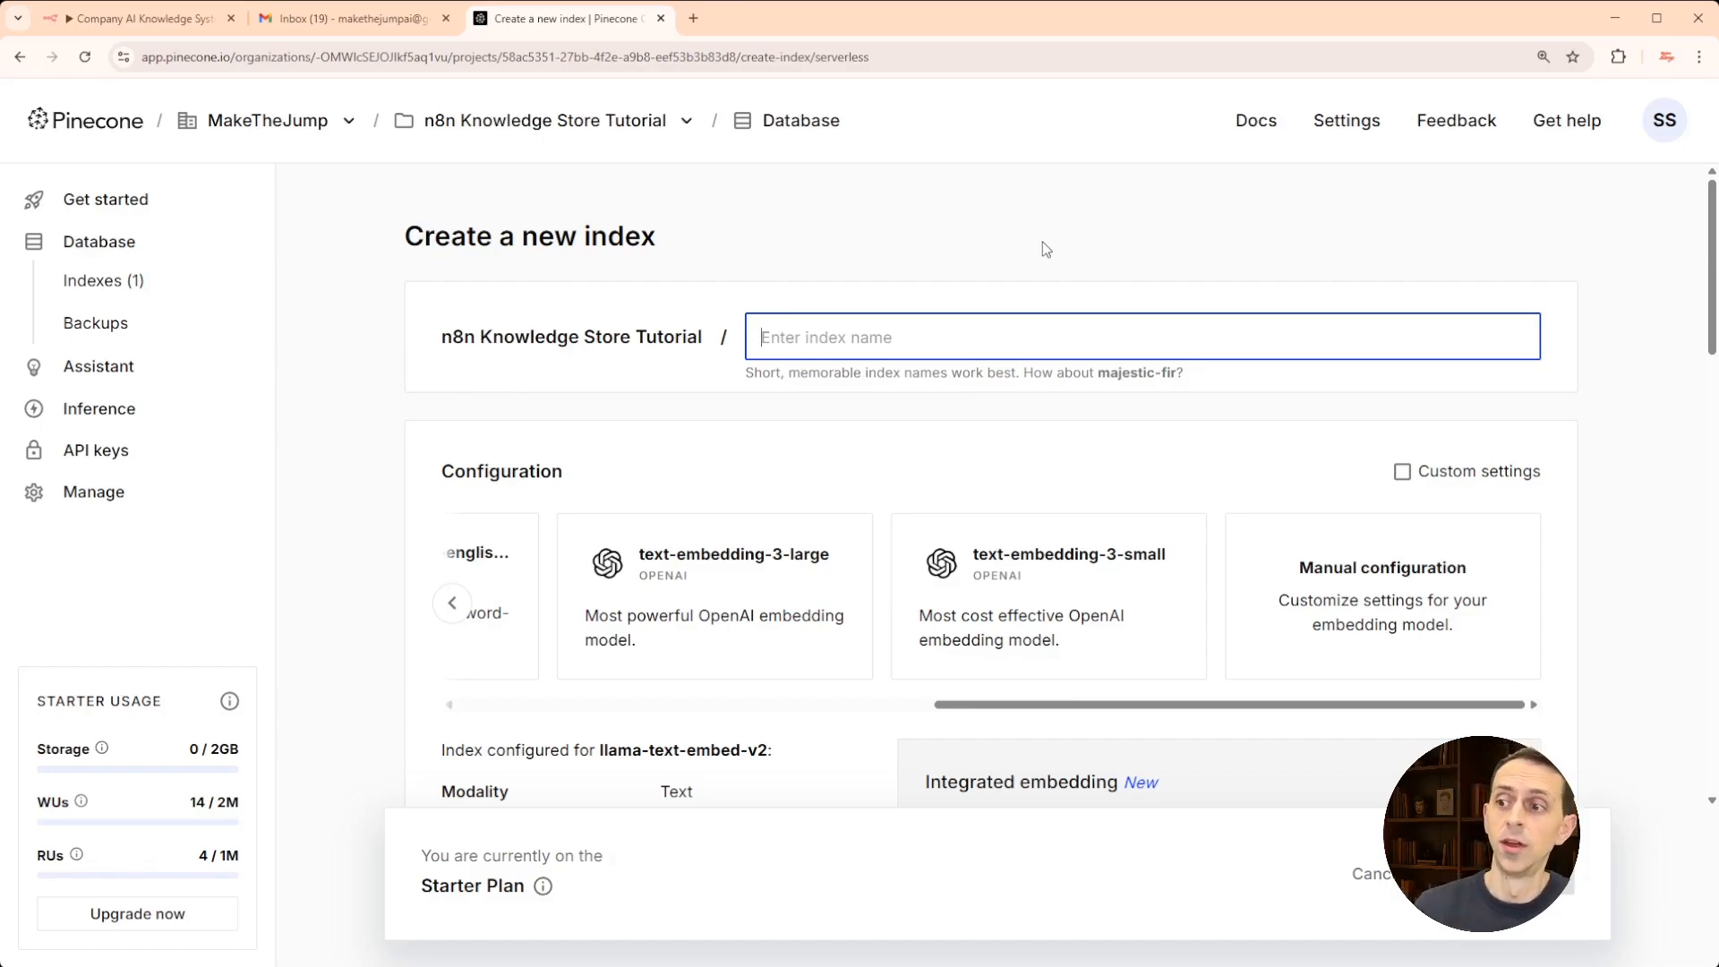
pyautogui.scroll(-4, 976, 535)
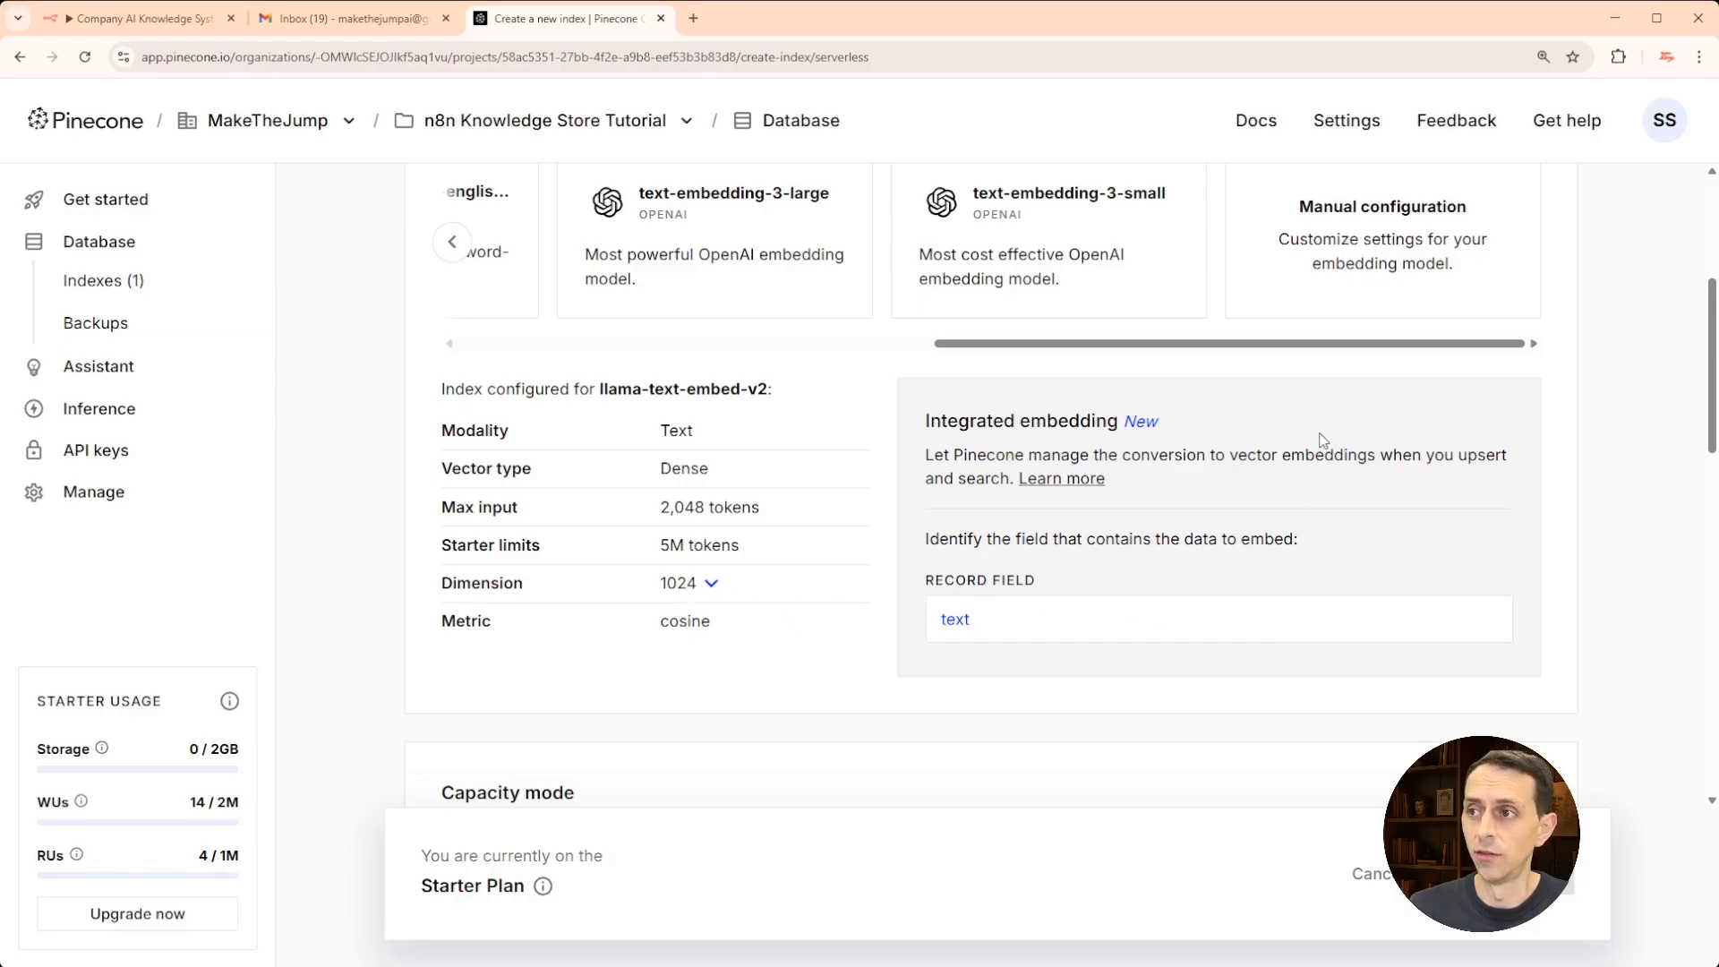
pyautogui.scroll(4, 1316, 447)
pyautogui.click(602, 123)
# - Confirm the n8n-knowledge-store-tutorial index holds 2 records, then return to the n8n workflow
pyautogui.click(513, 215)
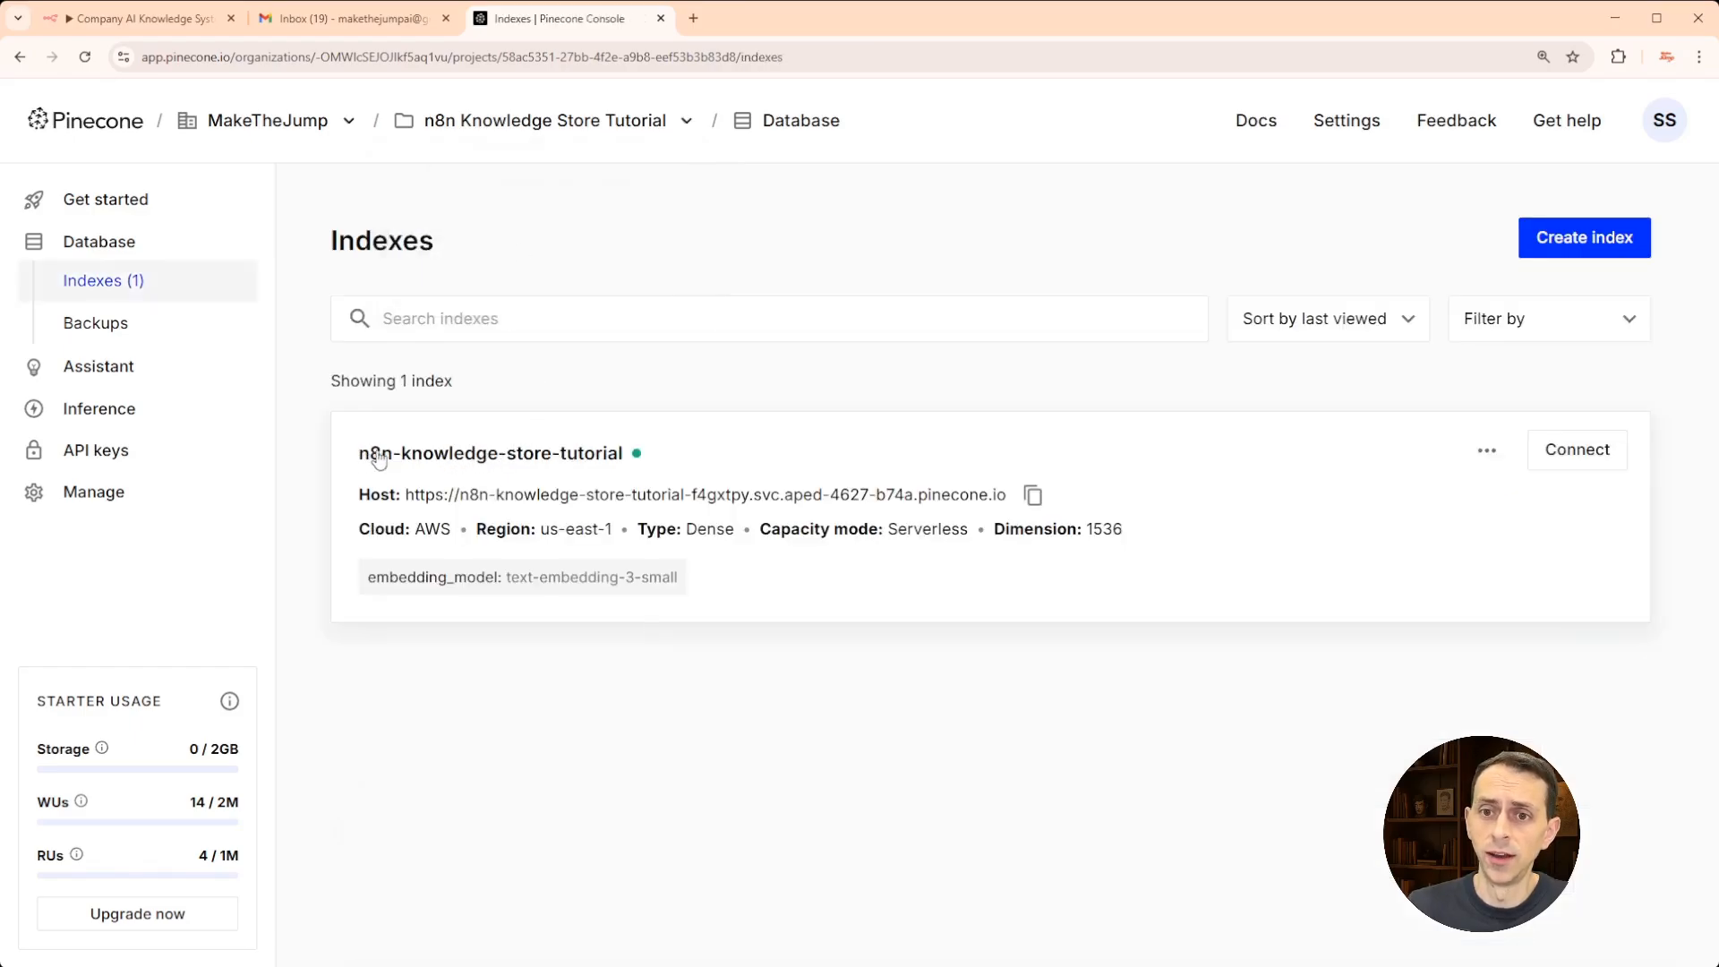
pyautogui.click(501, 462)
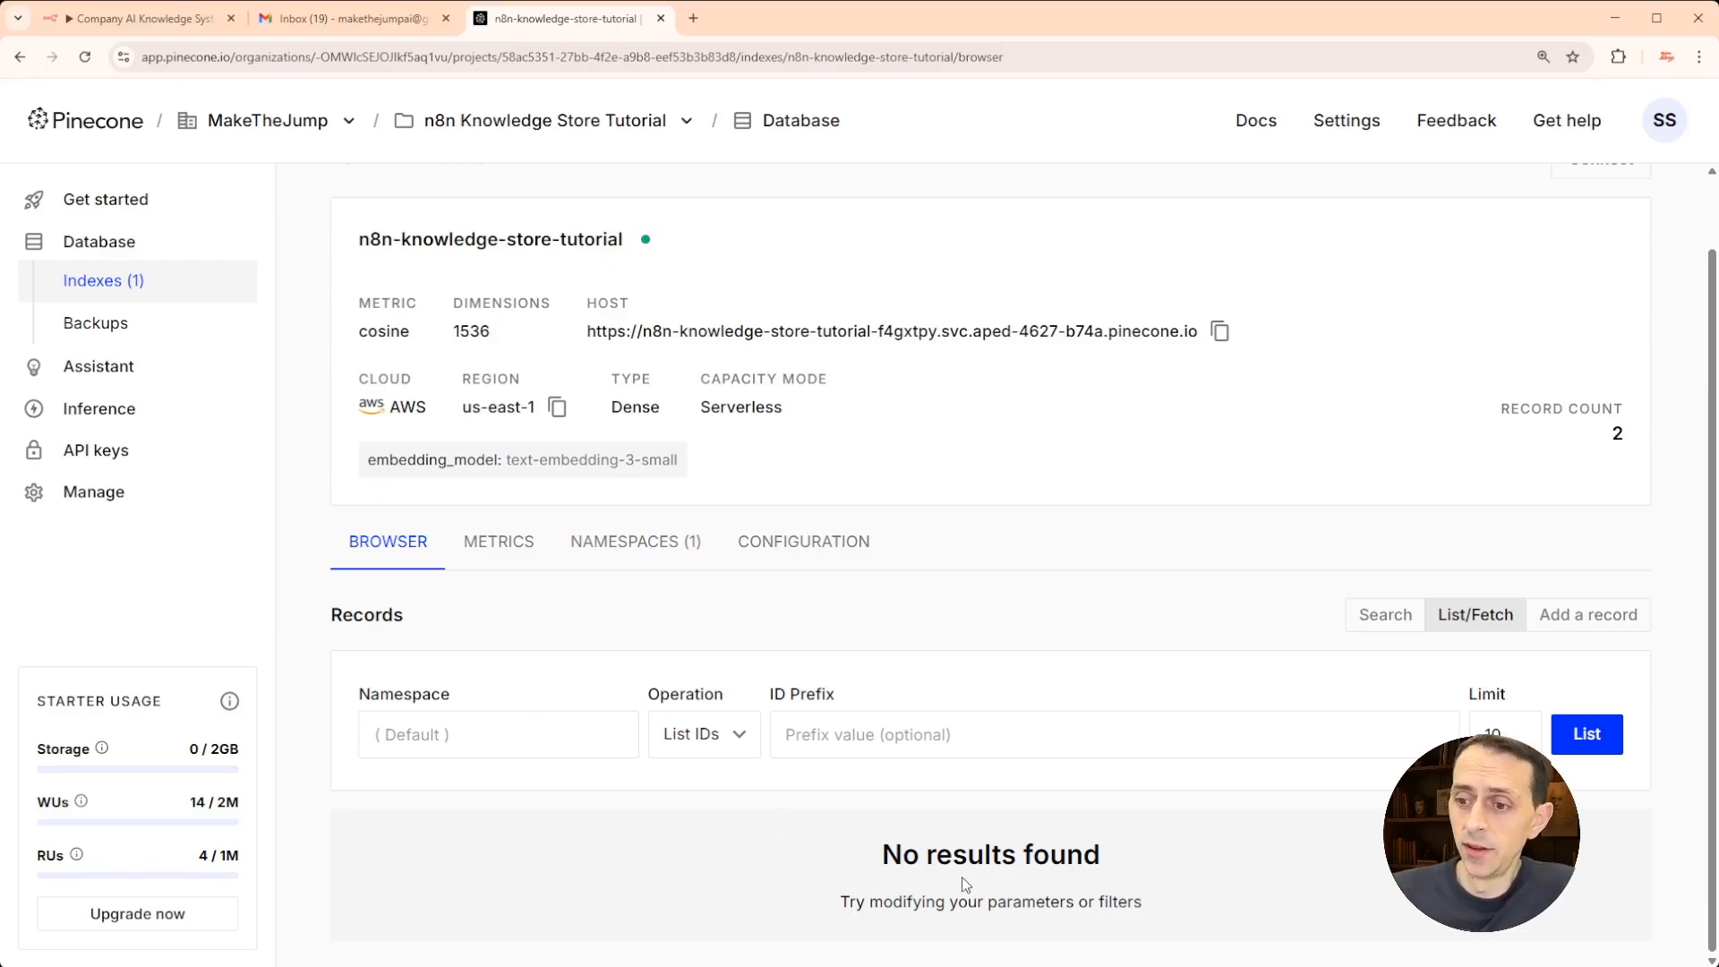
pyautogui.click(347, 21)
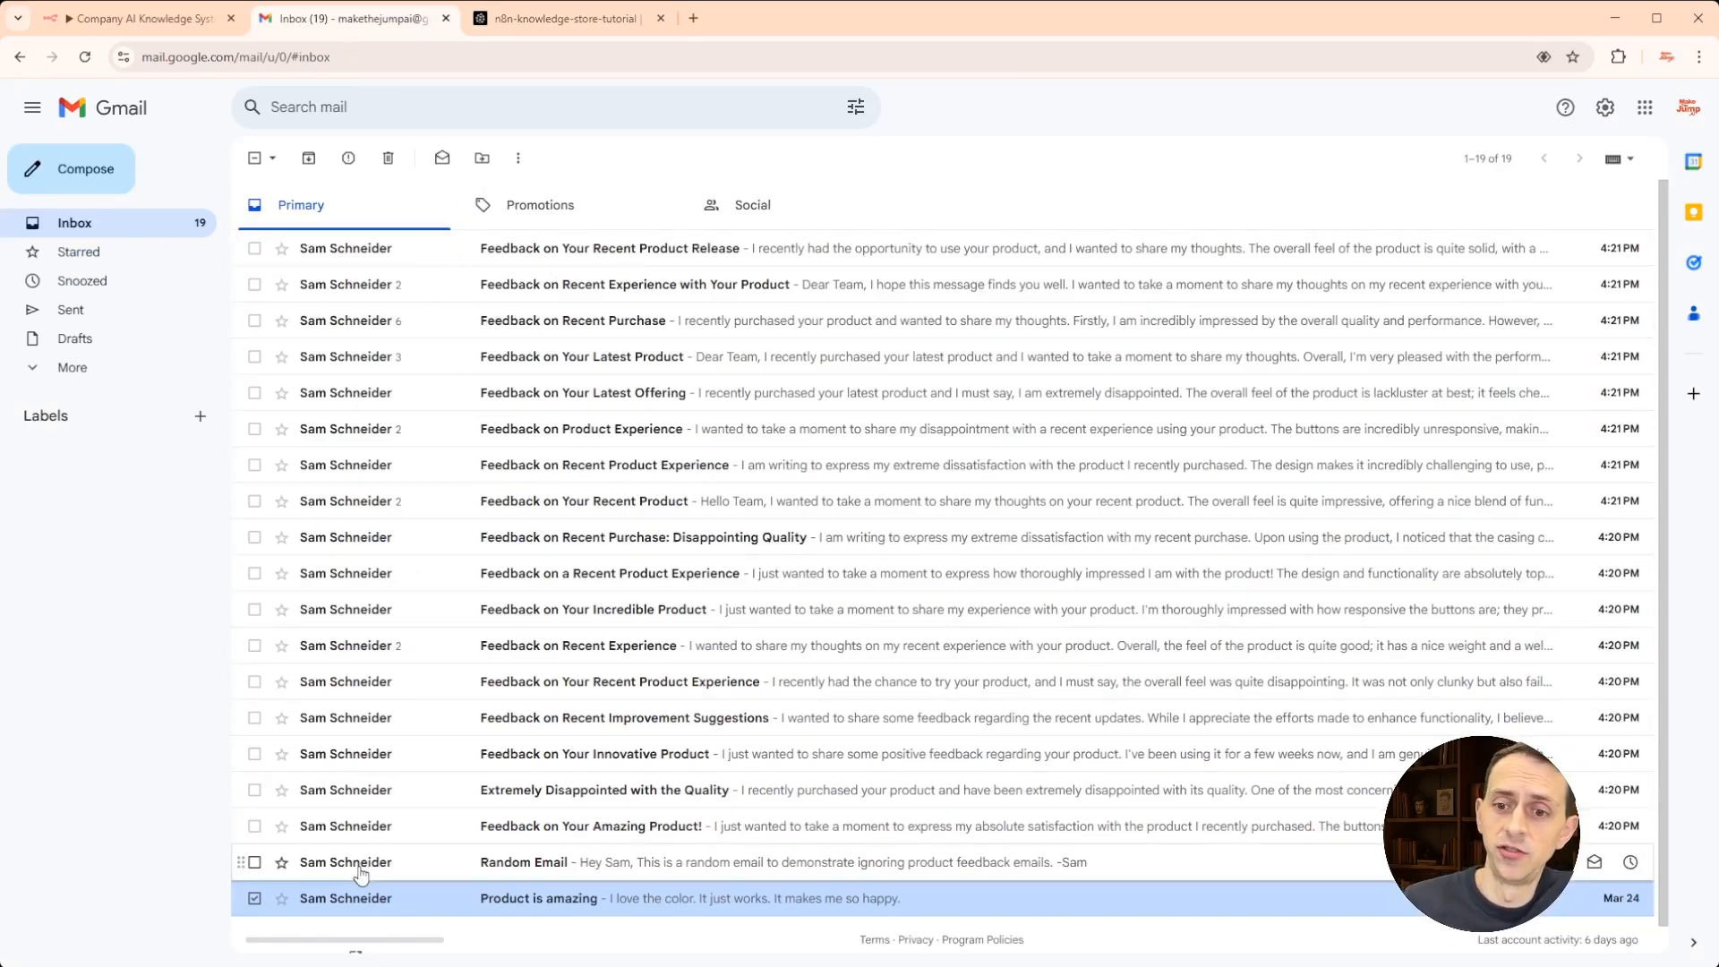
pyautogui.click(164, 24)
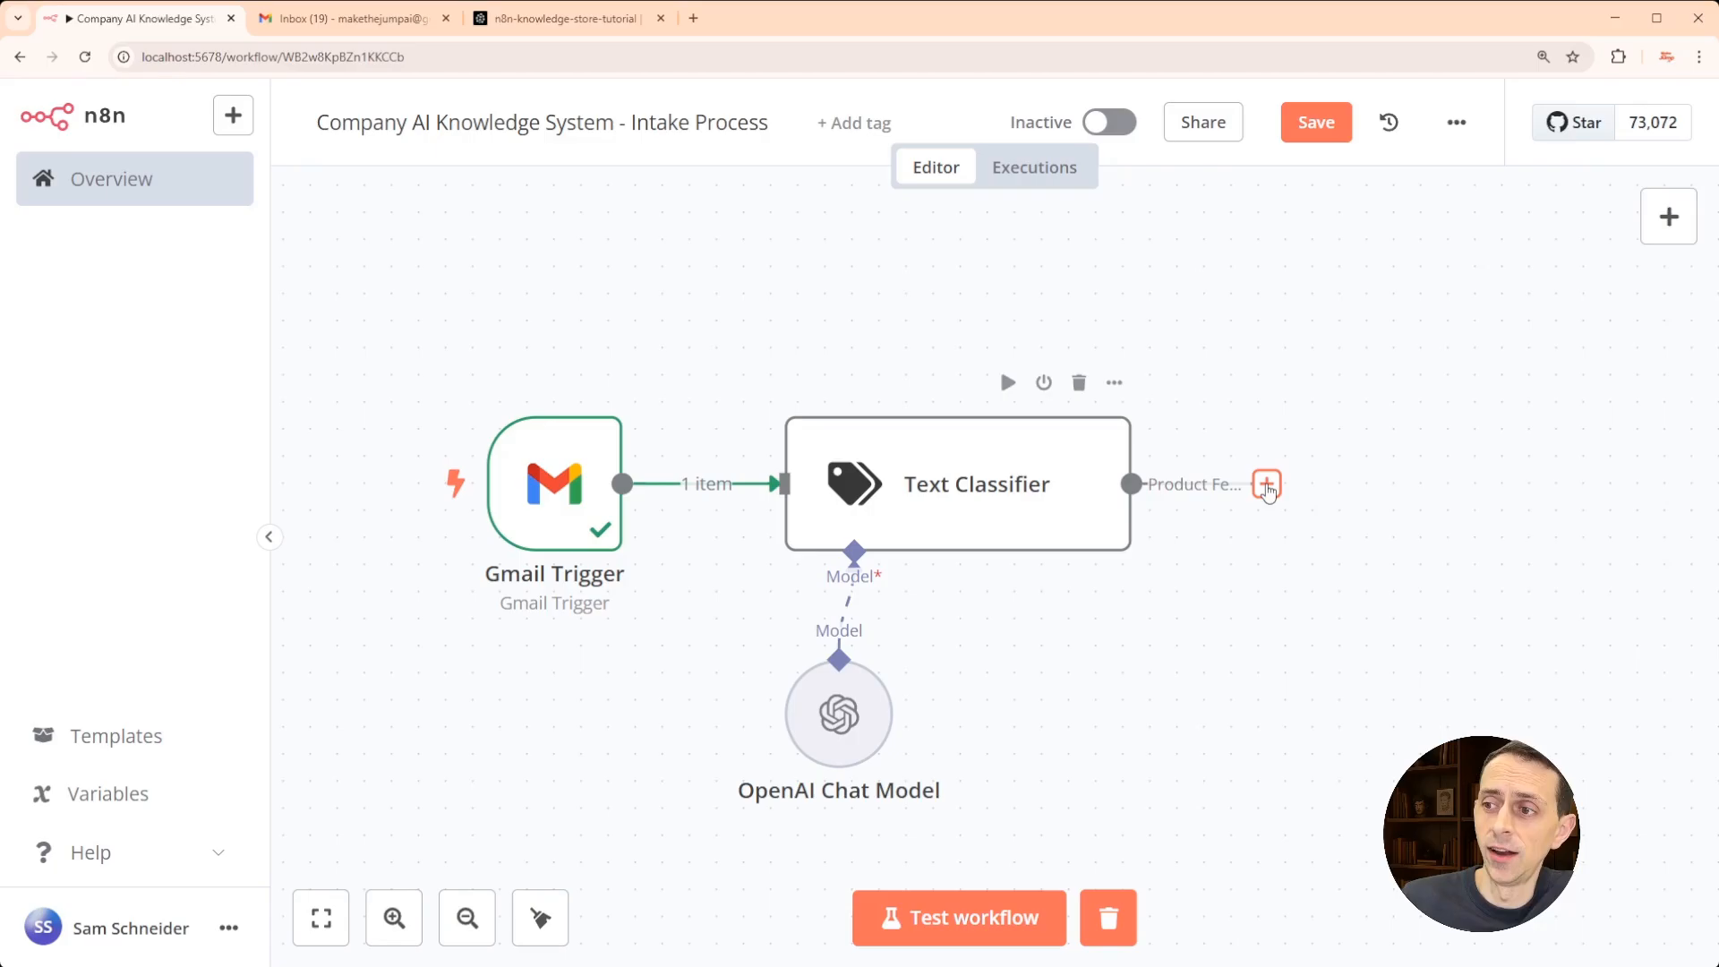
# - Add a Pinecone Vector Store Insert Documents node after the Product Feedback output
pyautogui.click(1267, 485)
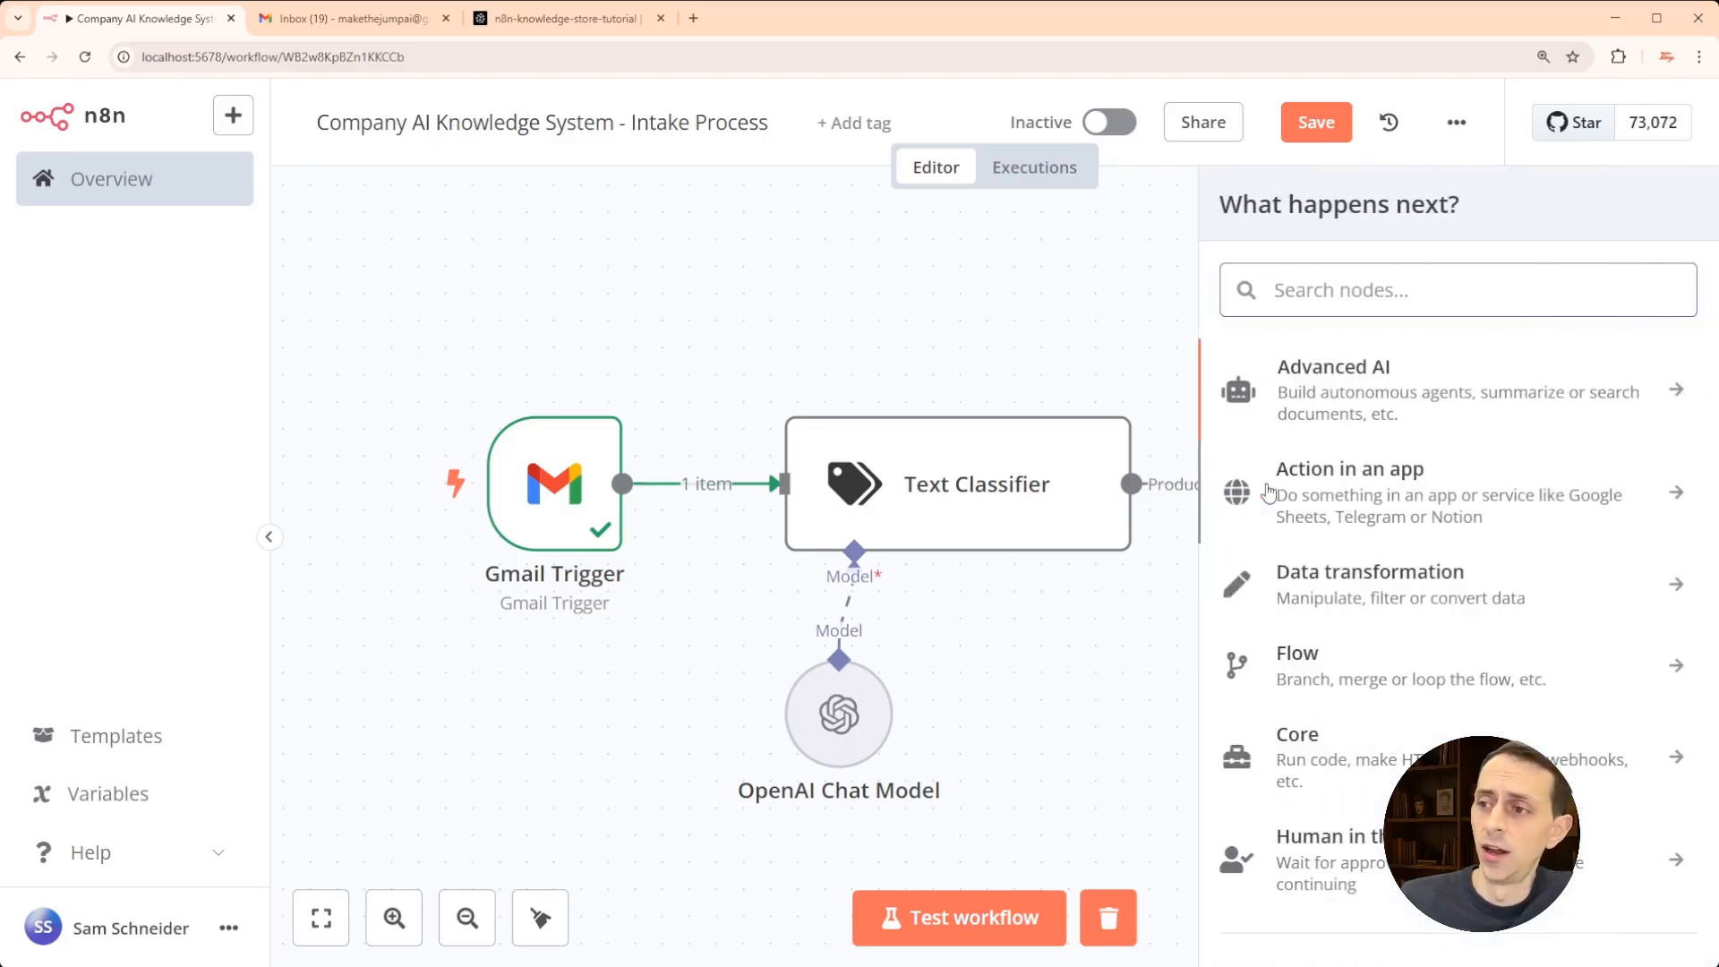
pyautogui.write('pinecone')
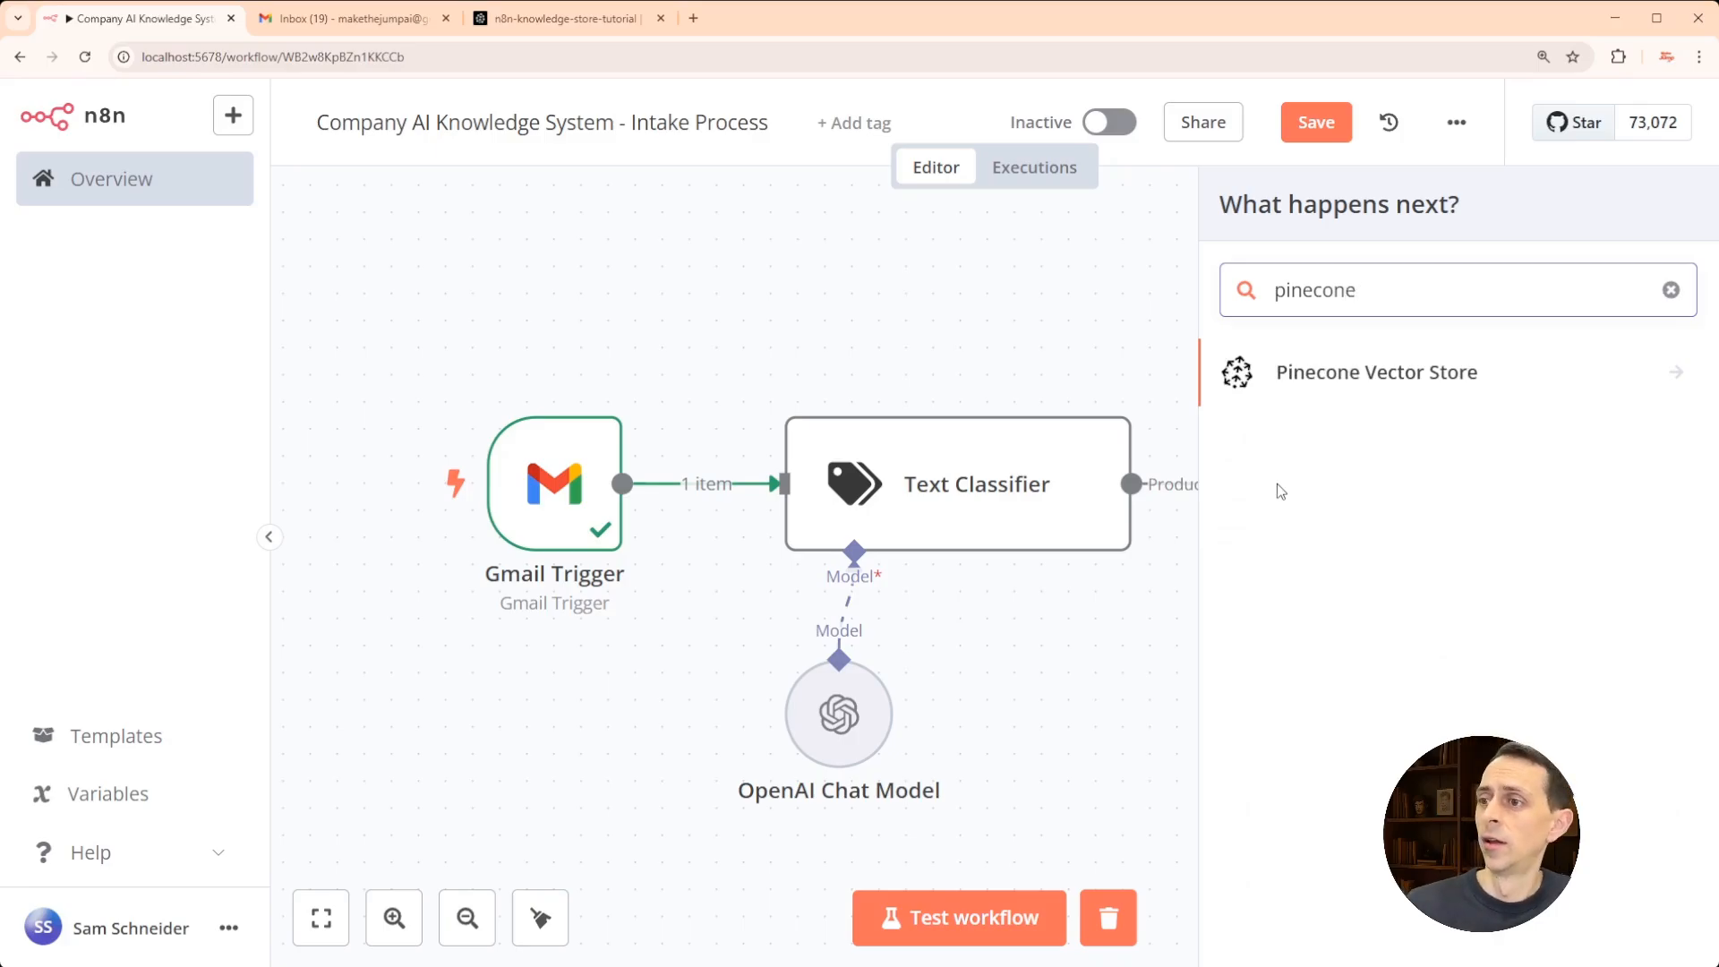
pyautogui.click(1345, 373)
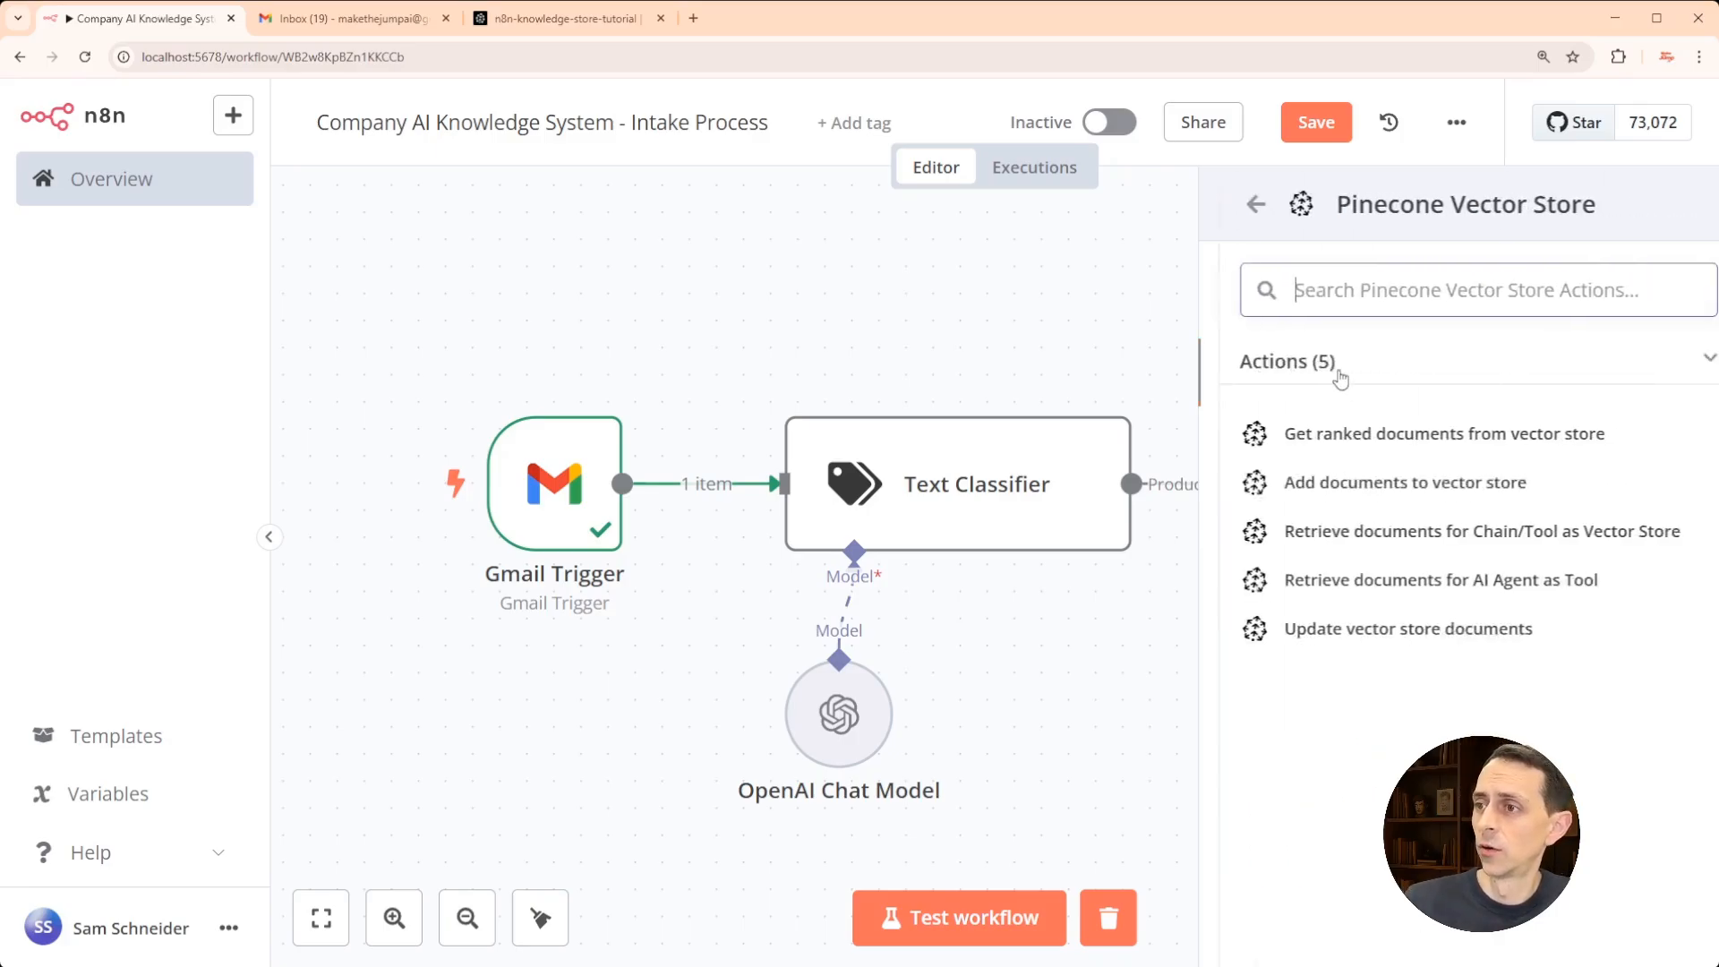
pyautogui.click(1352, 486)
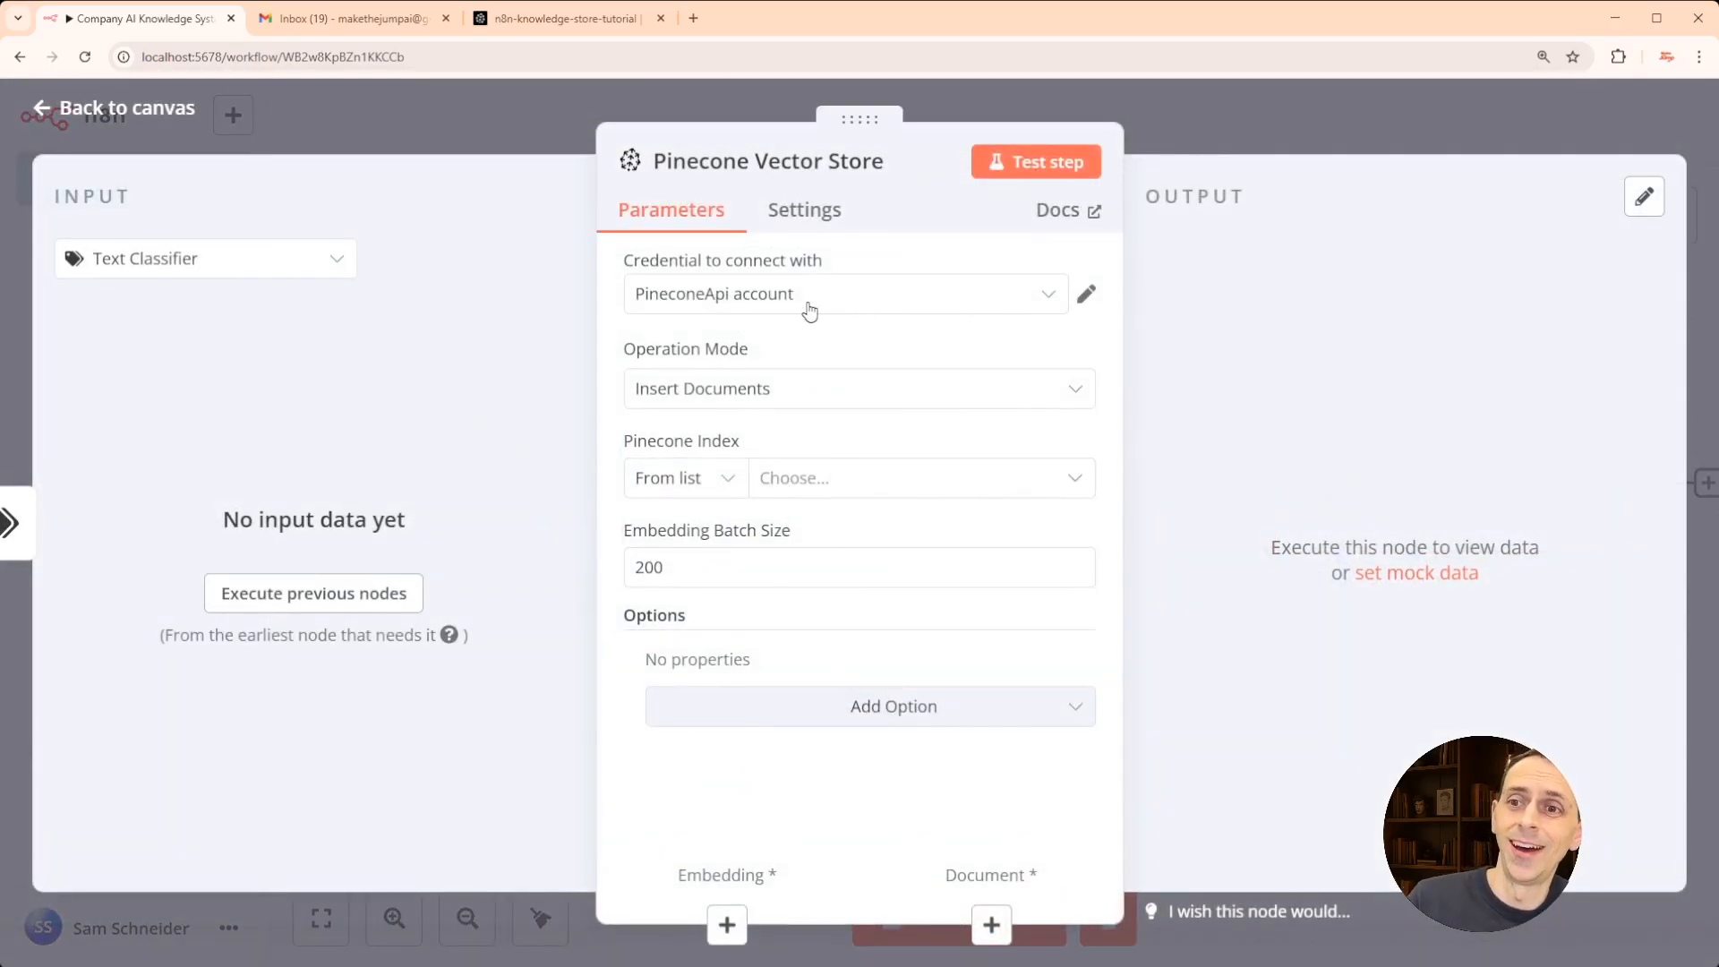
# - Use the PineconeApi credential, keep Insert Documents, and select the n8n-knowledge-store-tutorial index
pyautogui.click(759, 316)
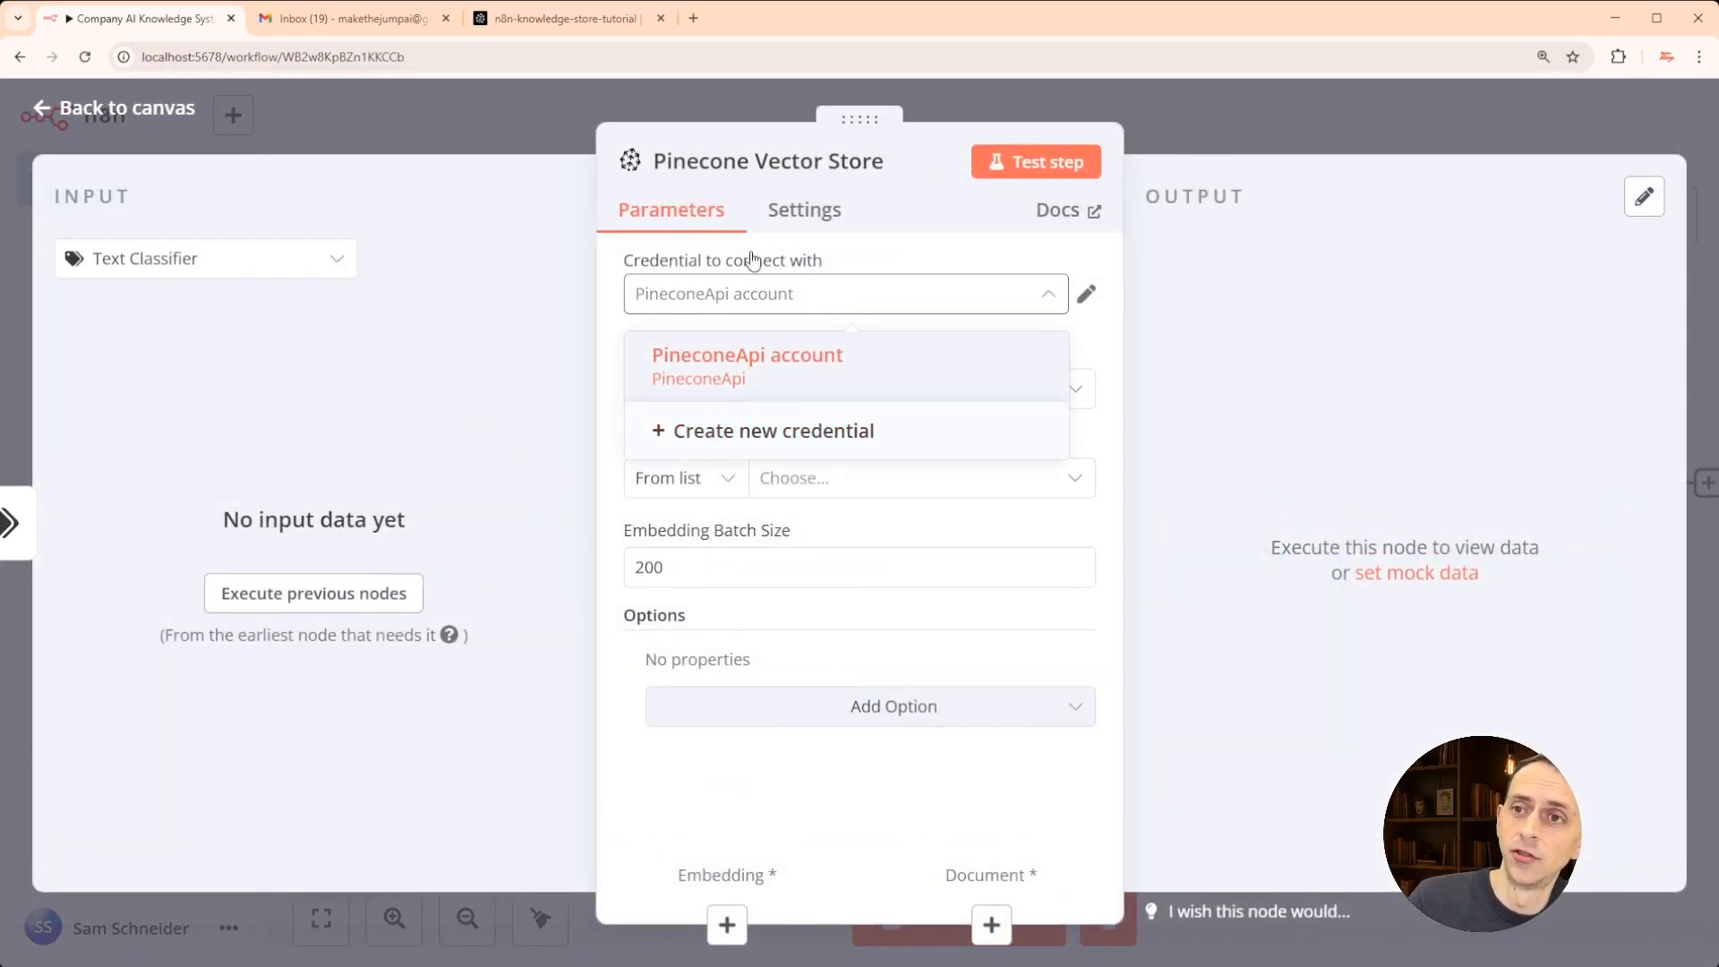
pyautogui.click(564, 18)
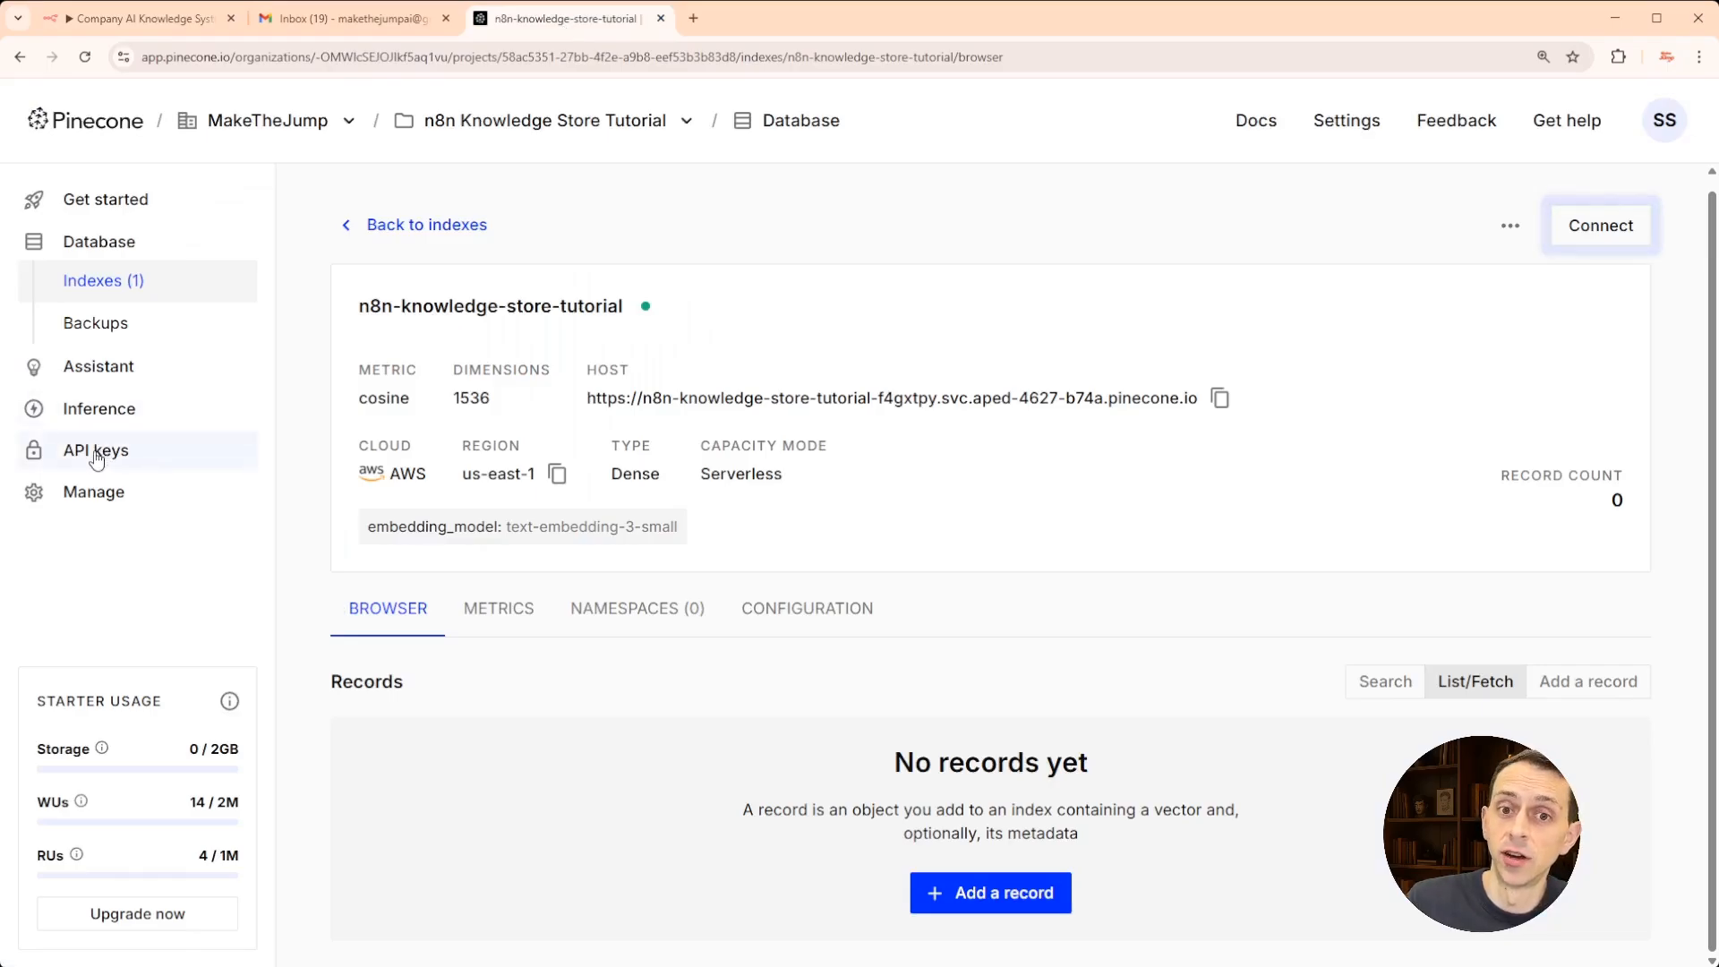
pyautogui.click(162, 25)
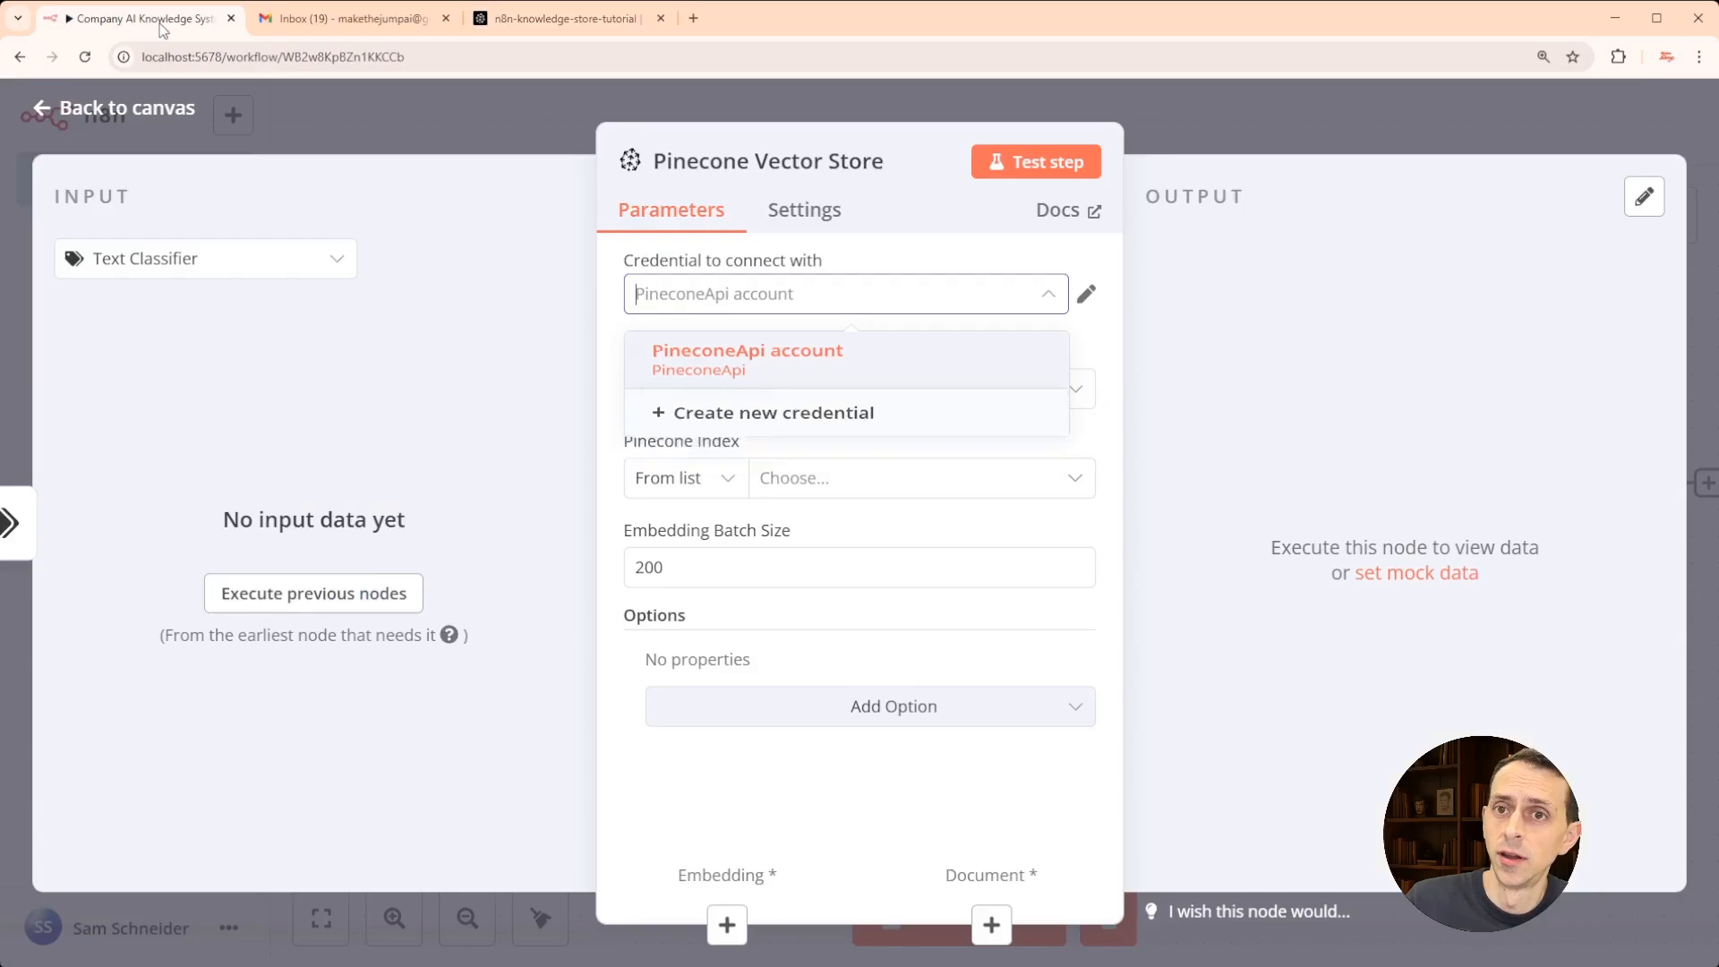
pyautogui.click(633, 357)
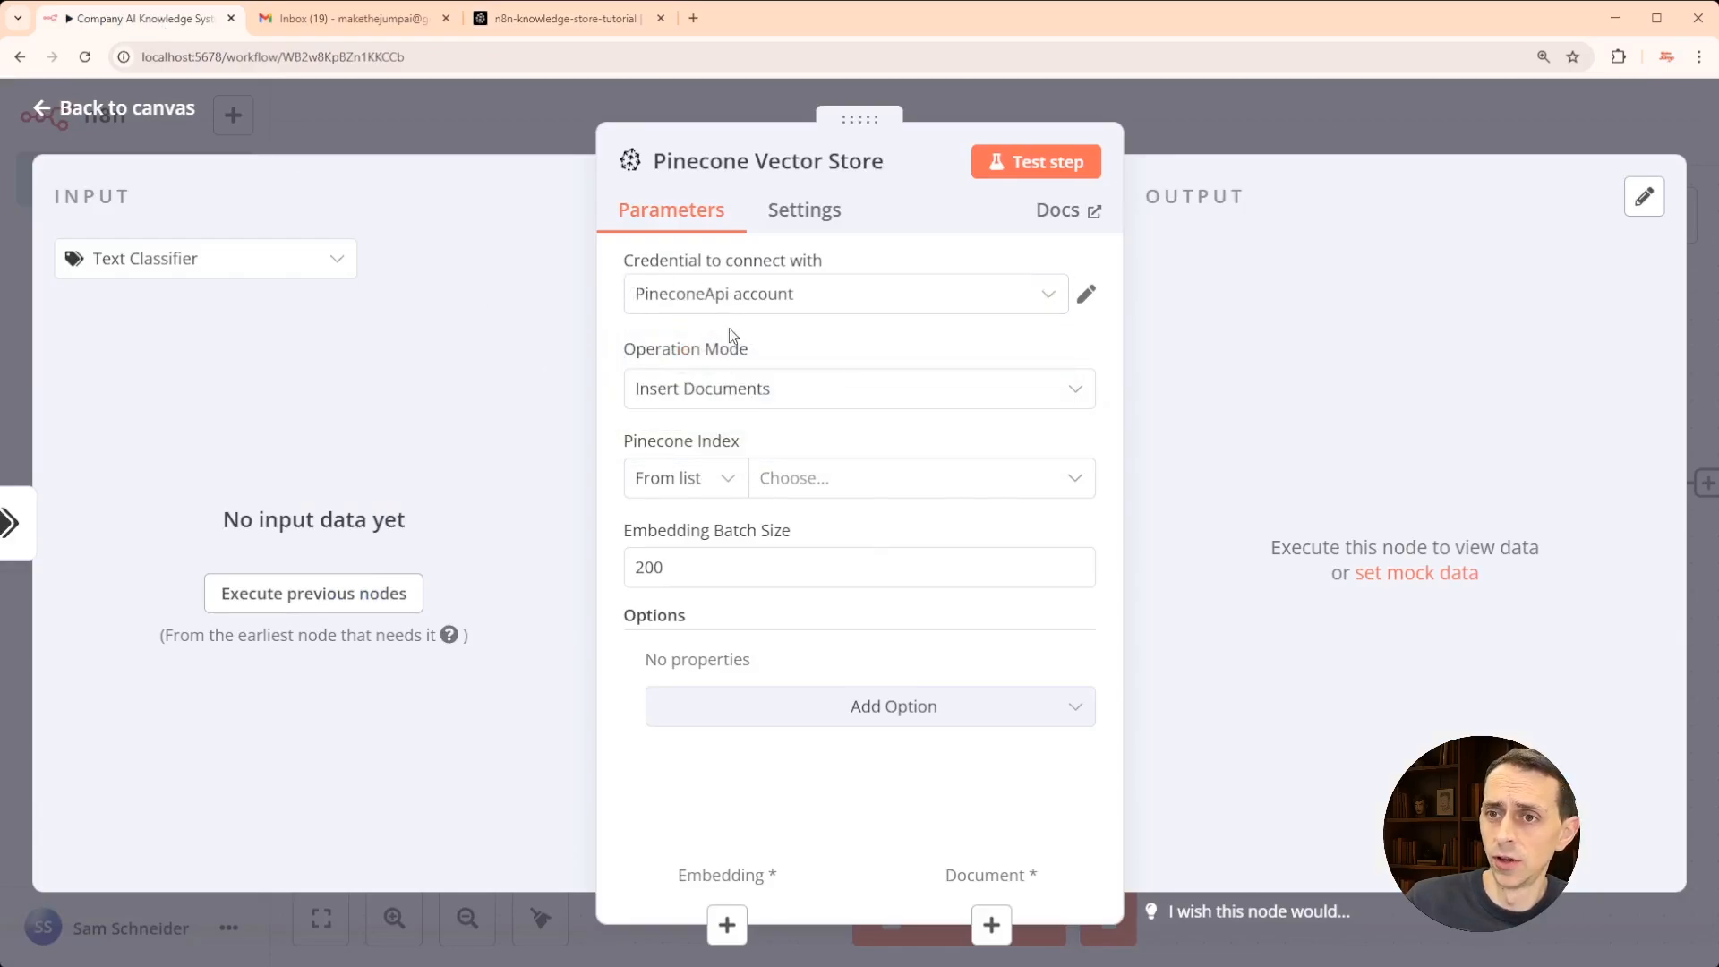
pyautogui.click(810, 398)
pyautogui.click(808, 395)
pyautogui.click(816, 482)
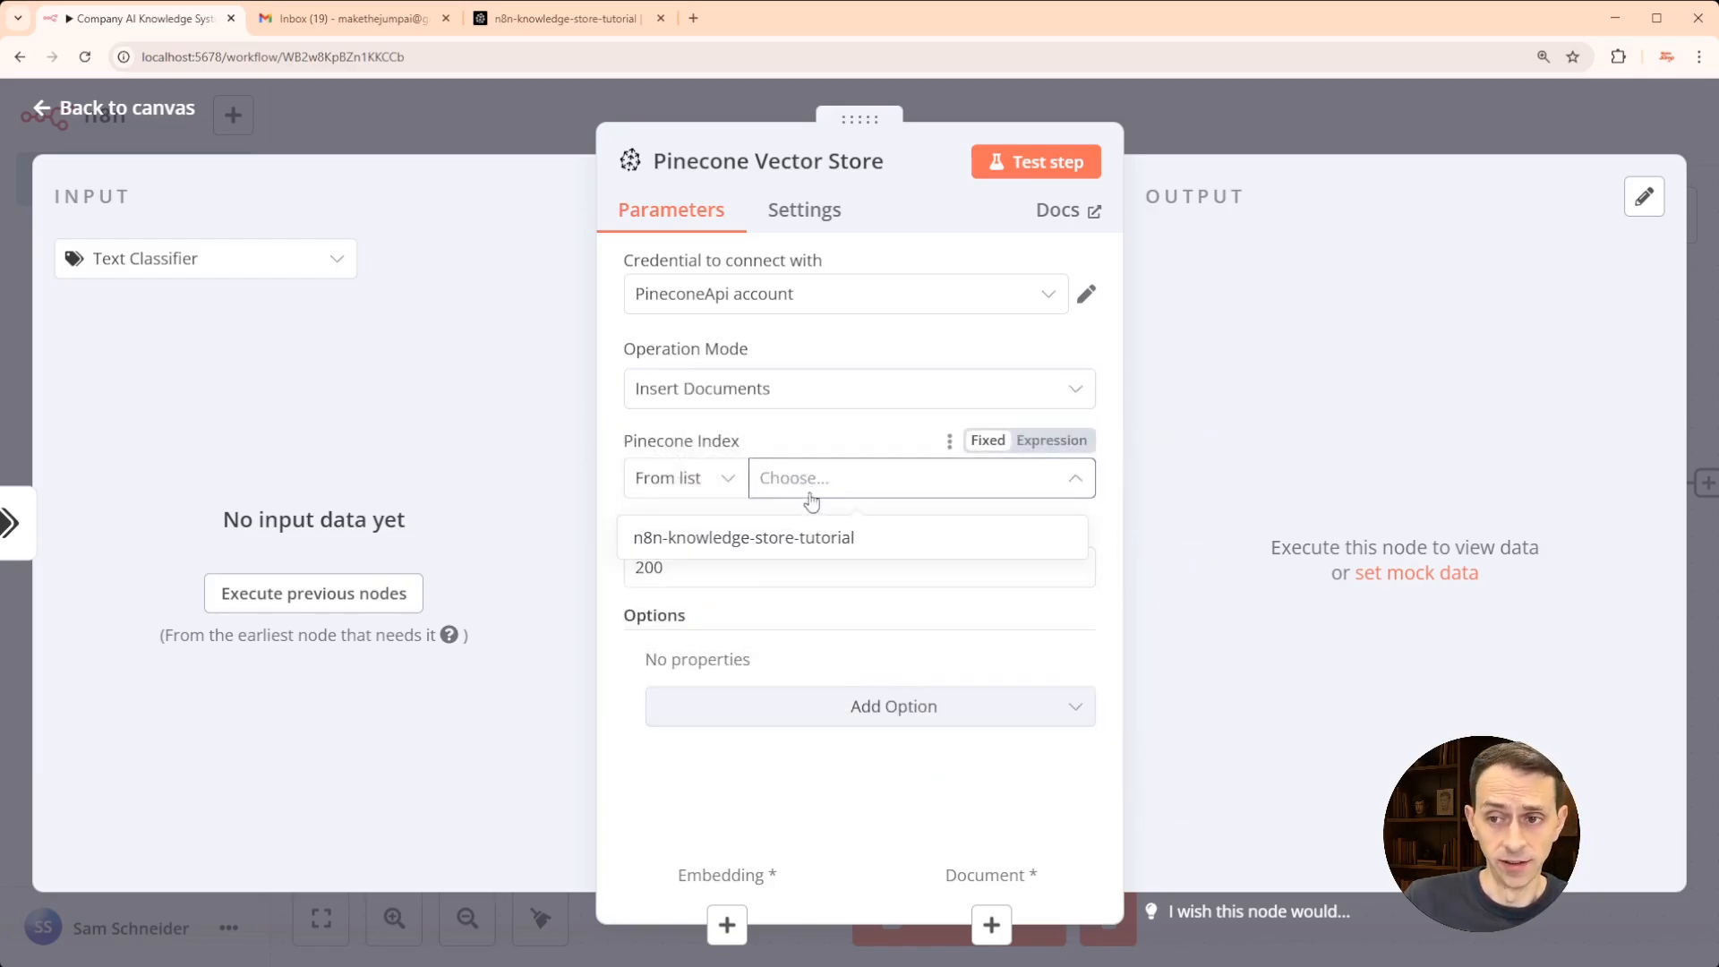
pyautogui.click(735, 541)
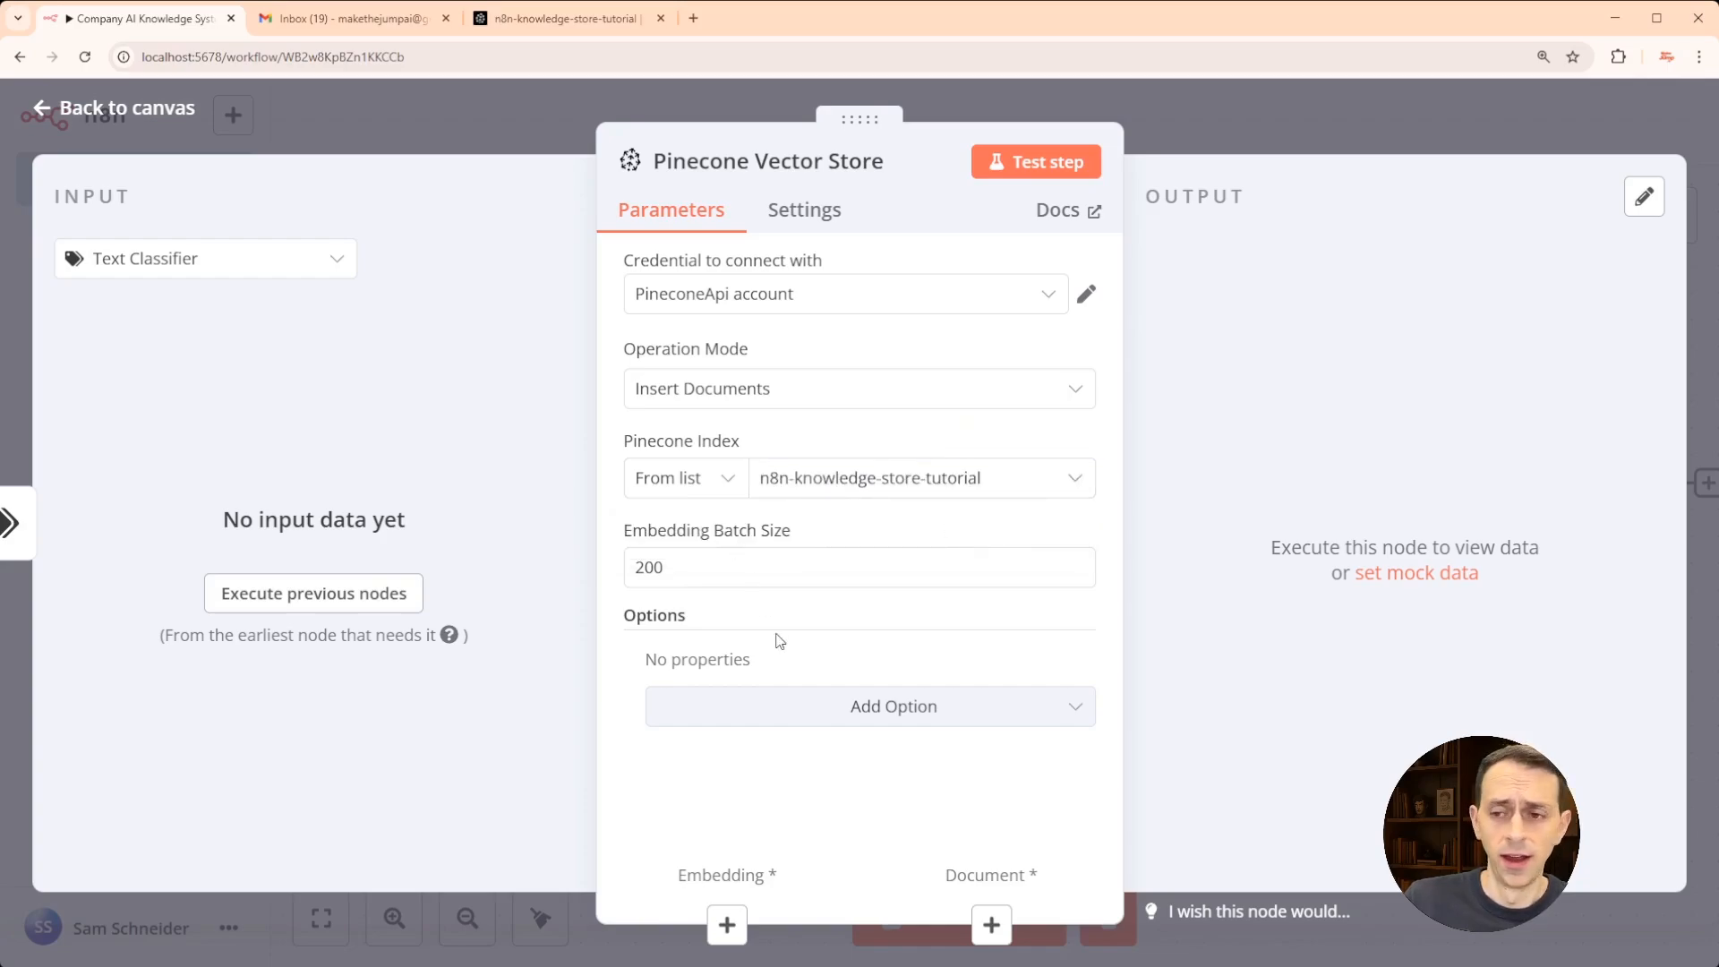
pyautogui.click(725, 924)
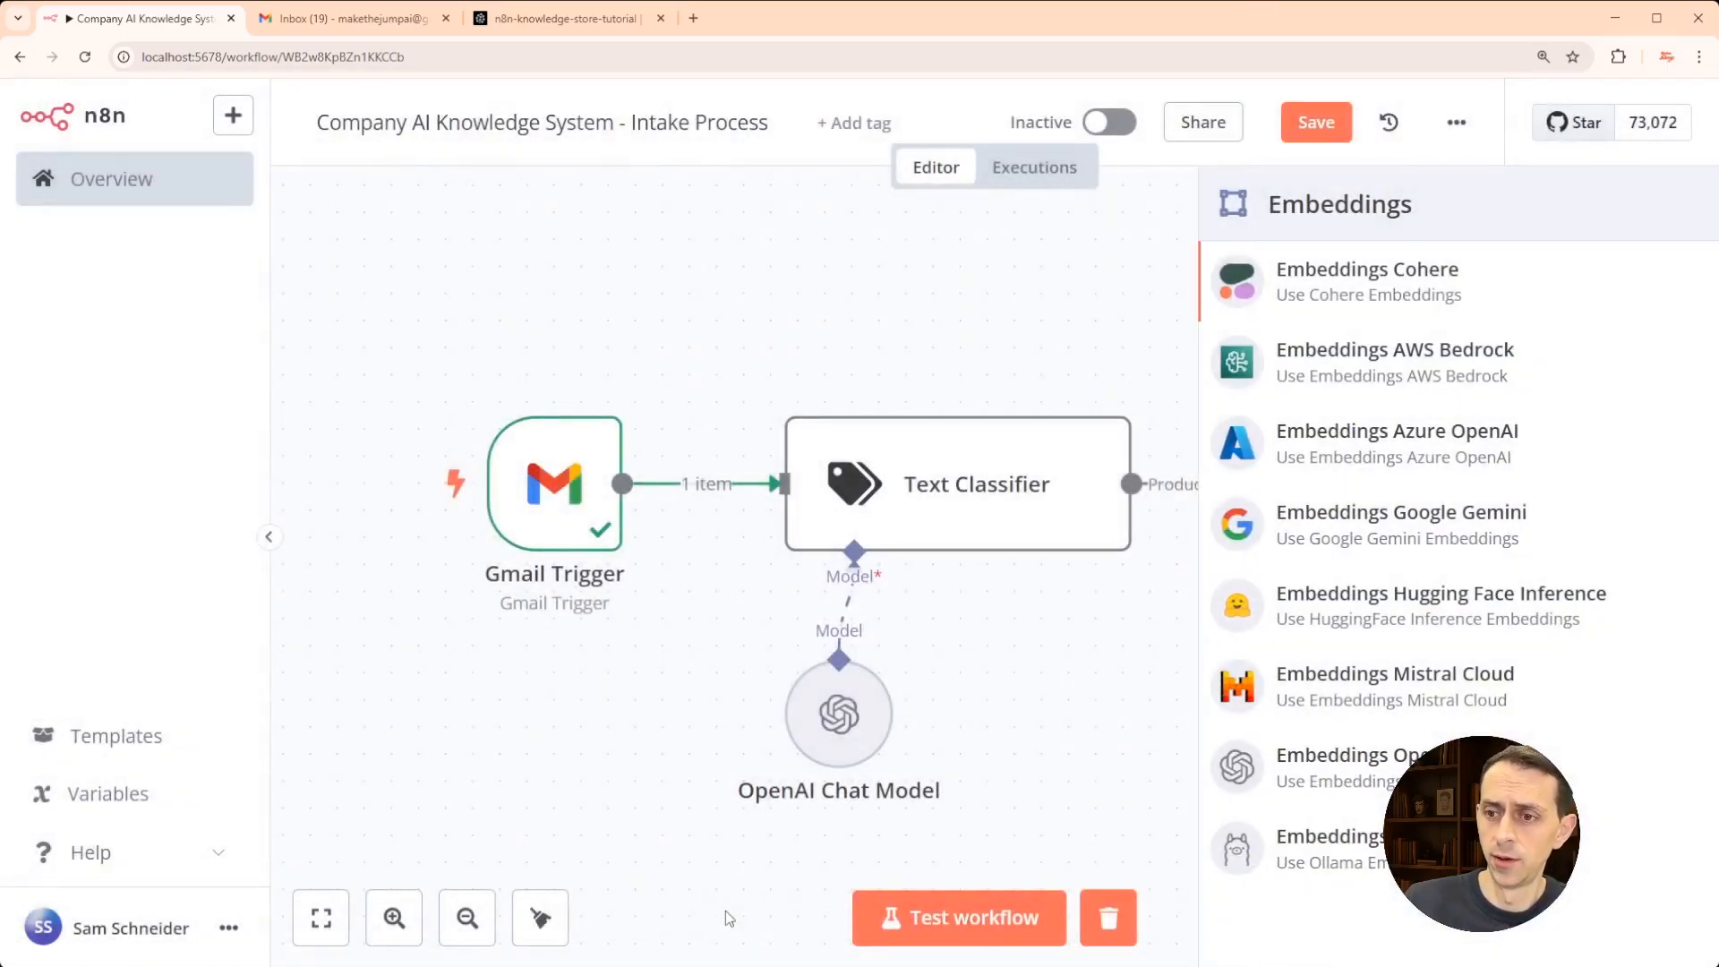
# - Attach an Embeddings OpenAI node (text-embedding-3-small) under the Pinecone store and save the workflow
pyautogui.click(1352, 769)
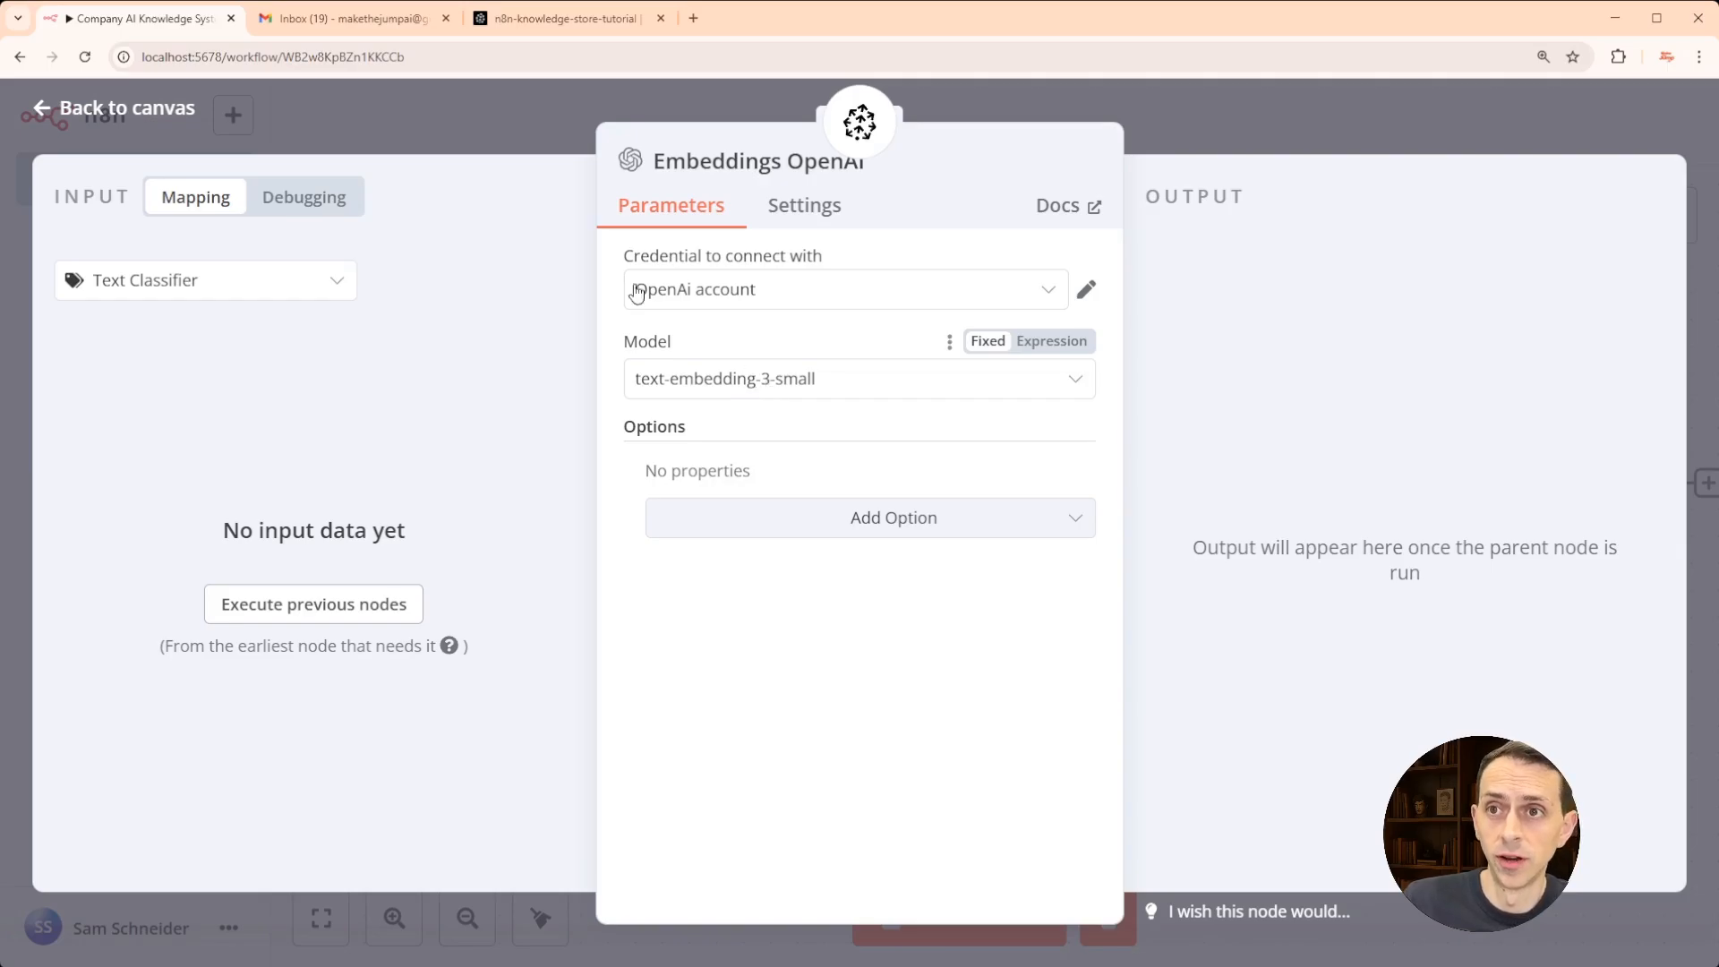
pyautogui.click(421, 134)
pyautogui.click(1307, 134)
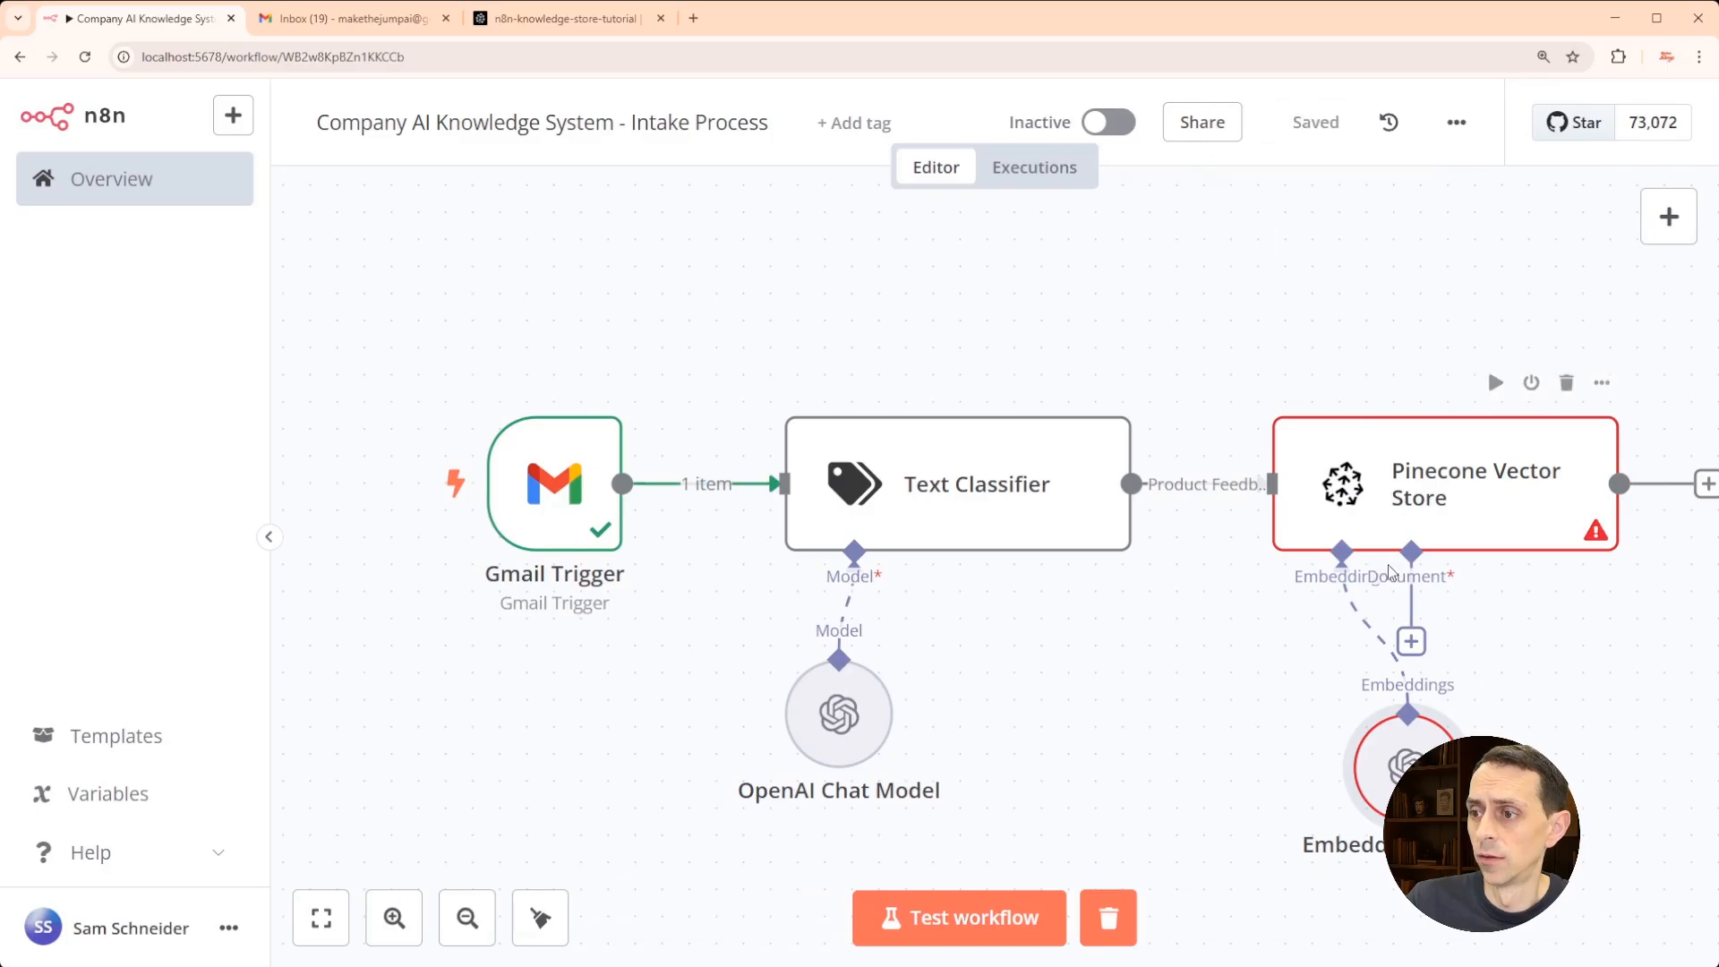
pyautogui.moveTo(1399, 748); pyautogui.dragTo(1291, 747)
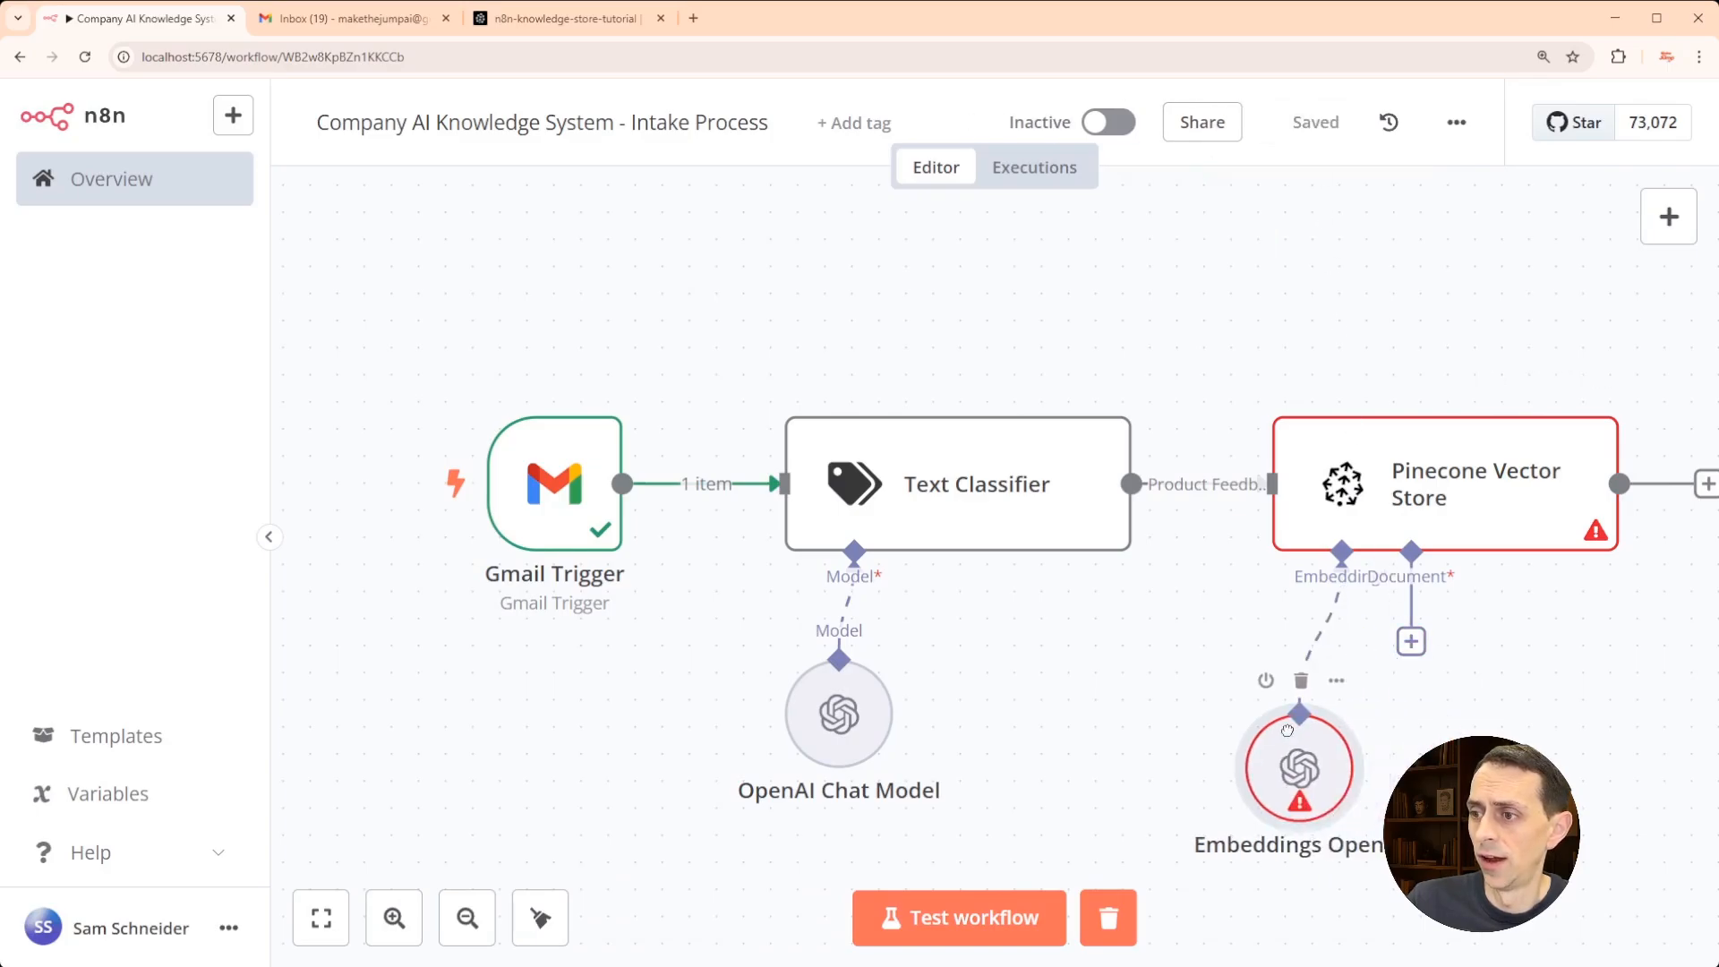
pyautogui.click(1412, 641)
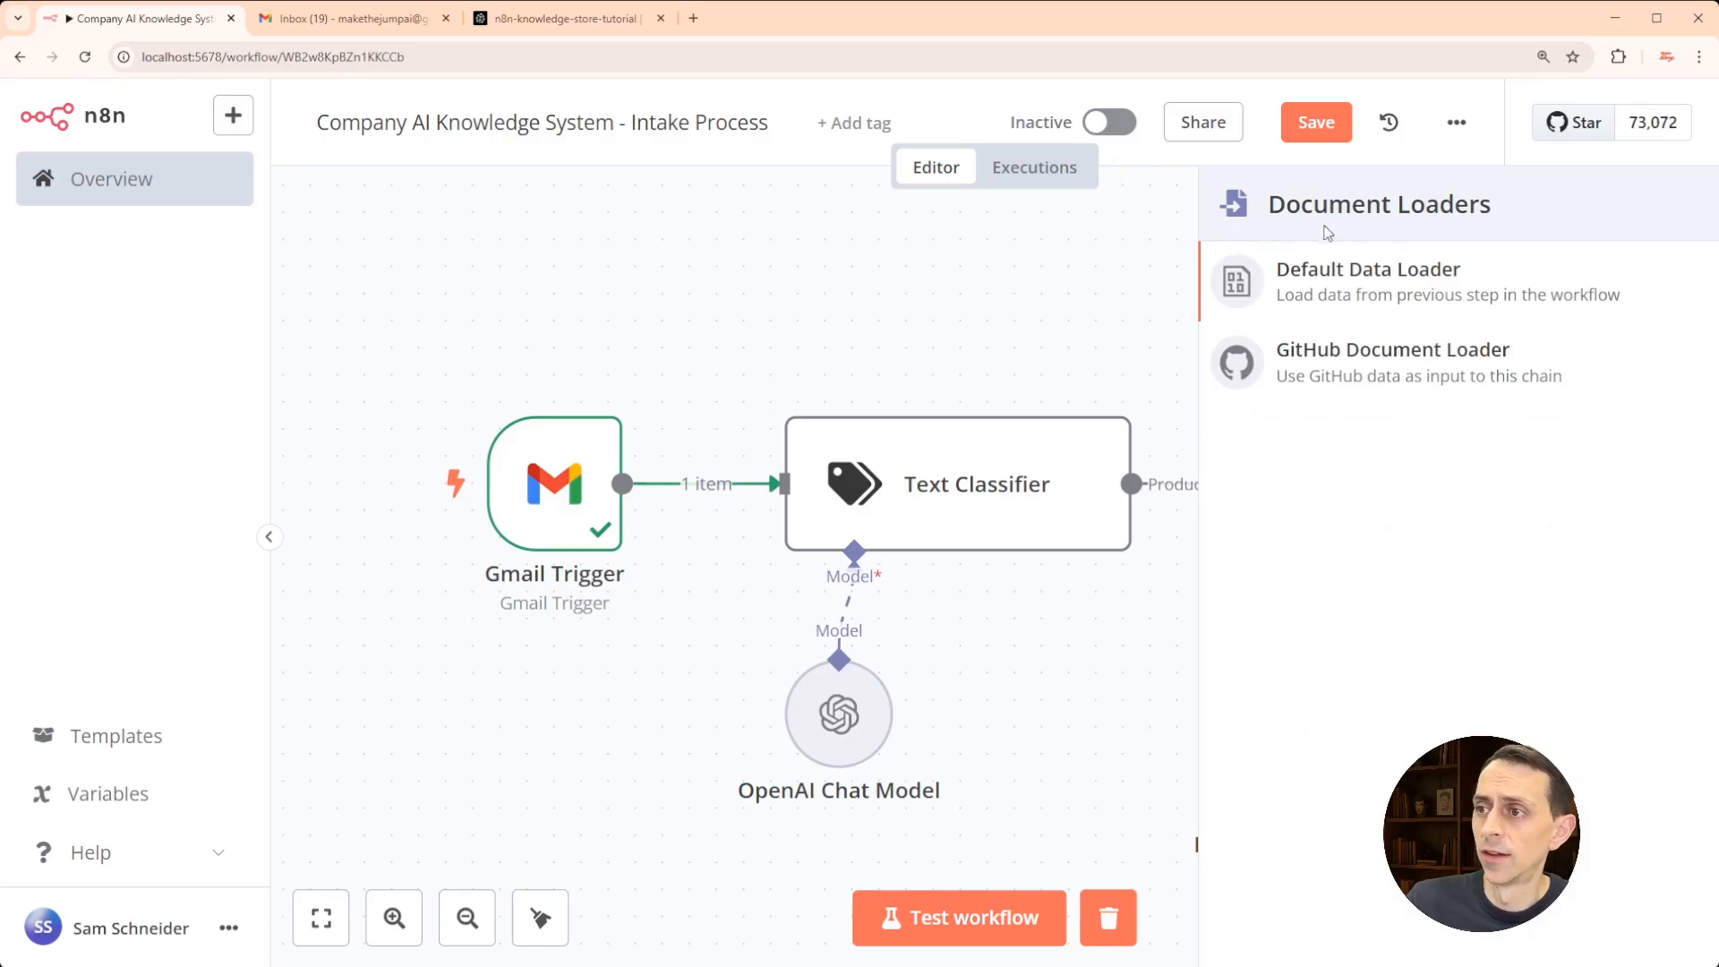
pyautogui.click(1365, 295)
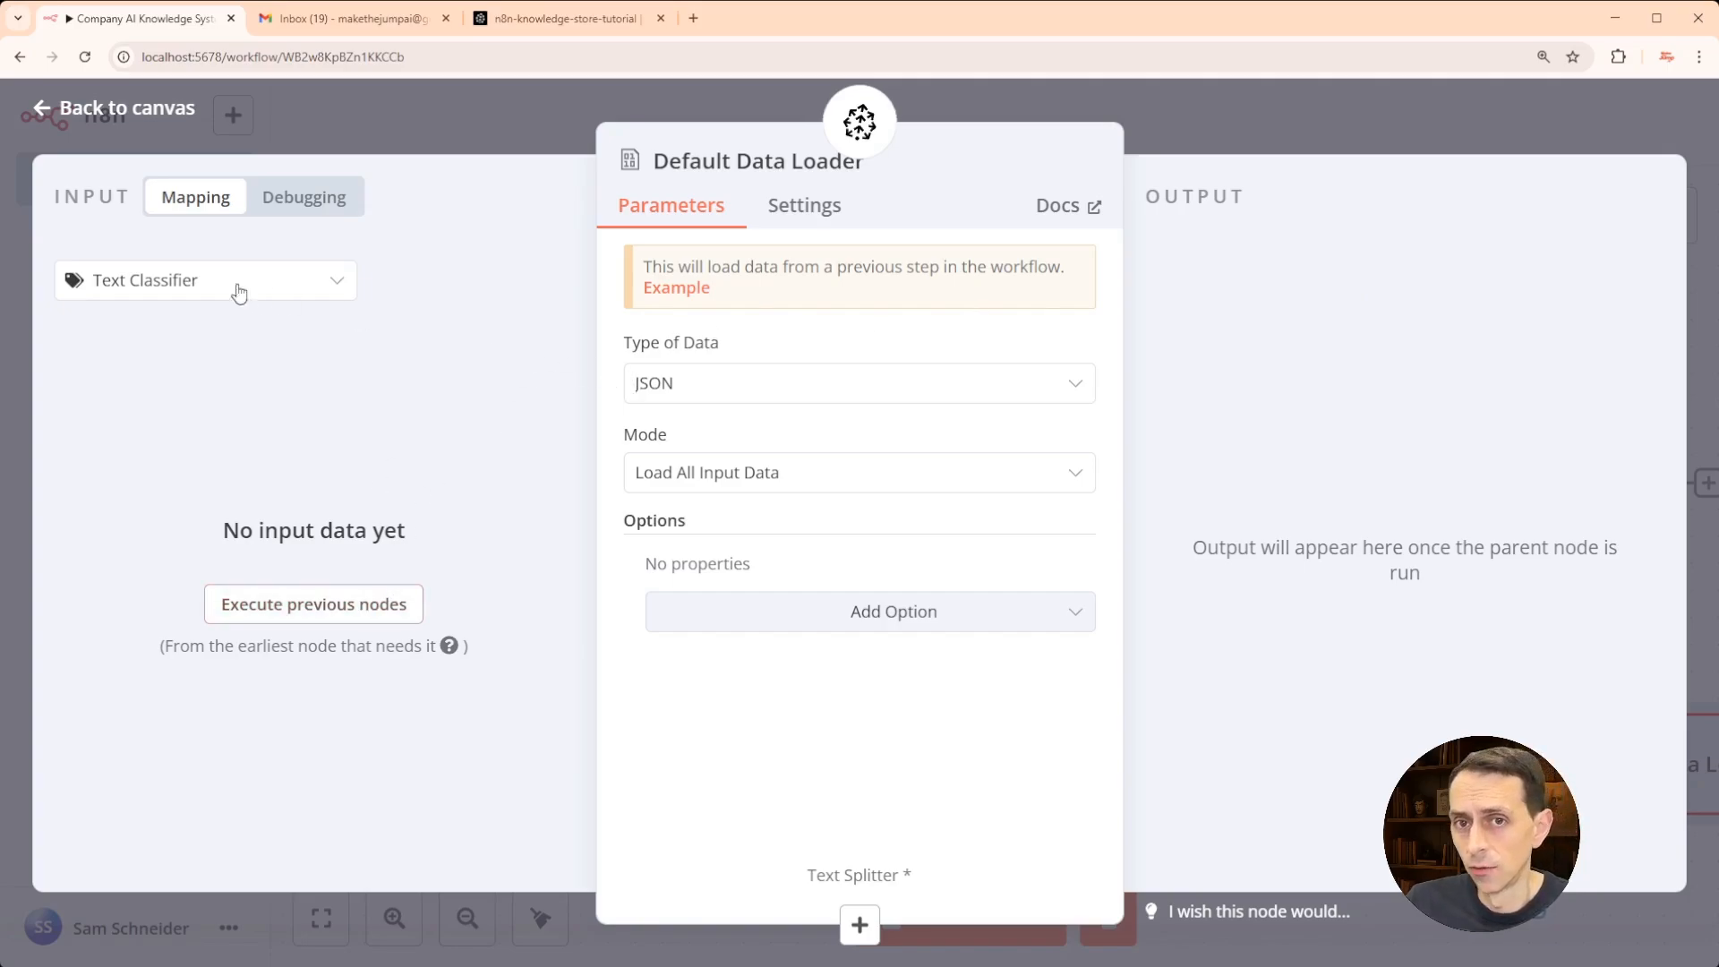
pyautogui.click(188, 280)
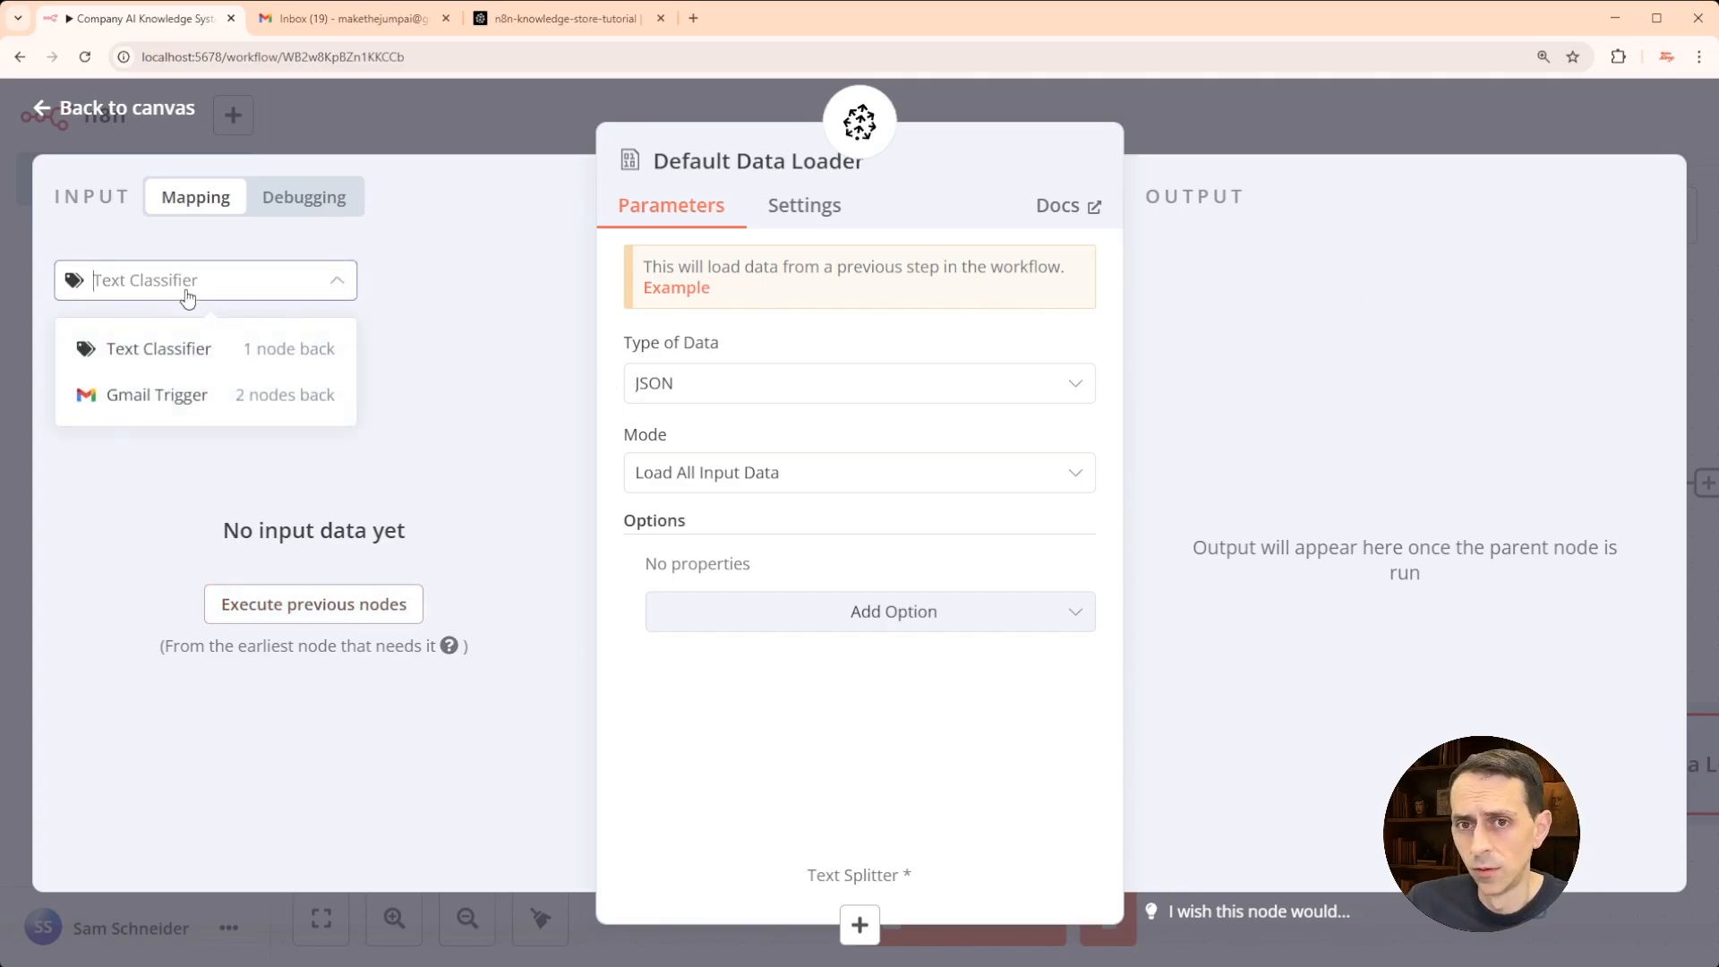
pyautogui.click(179, 398)
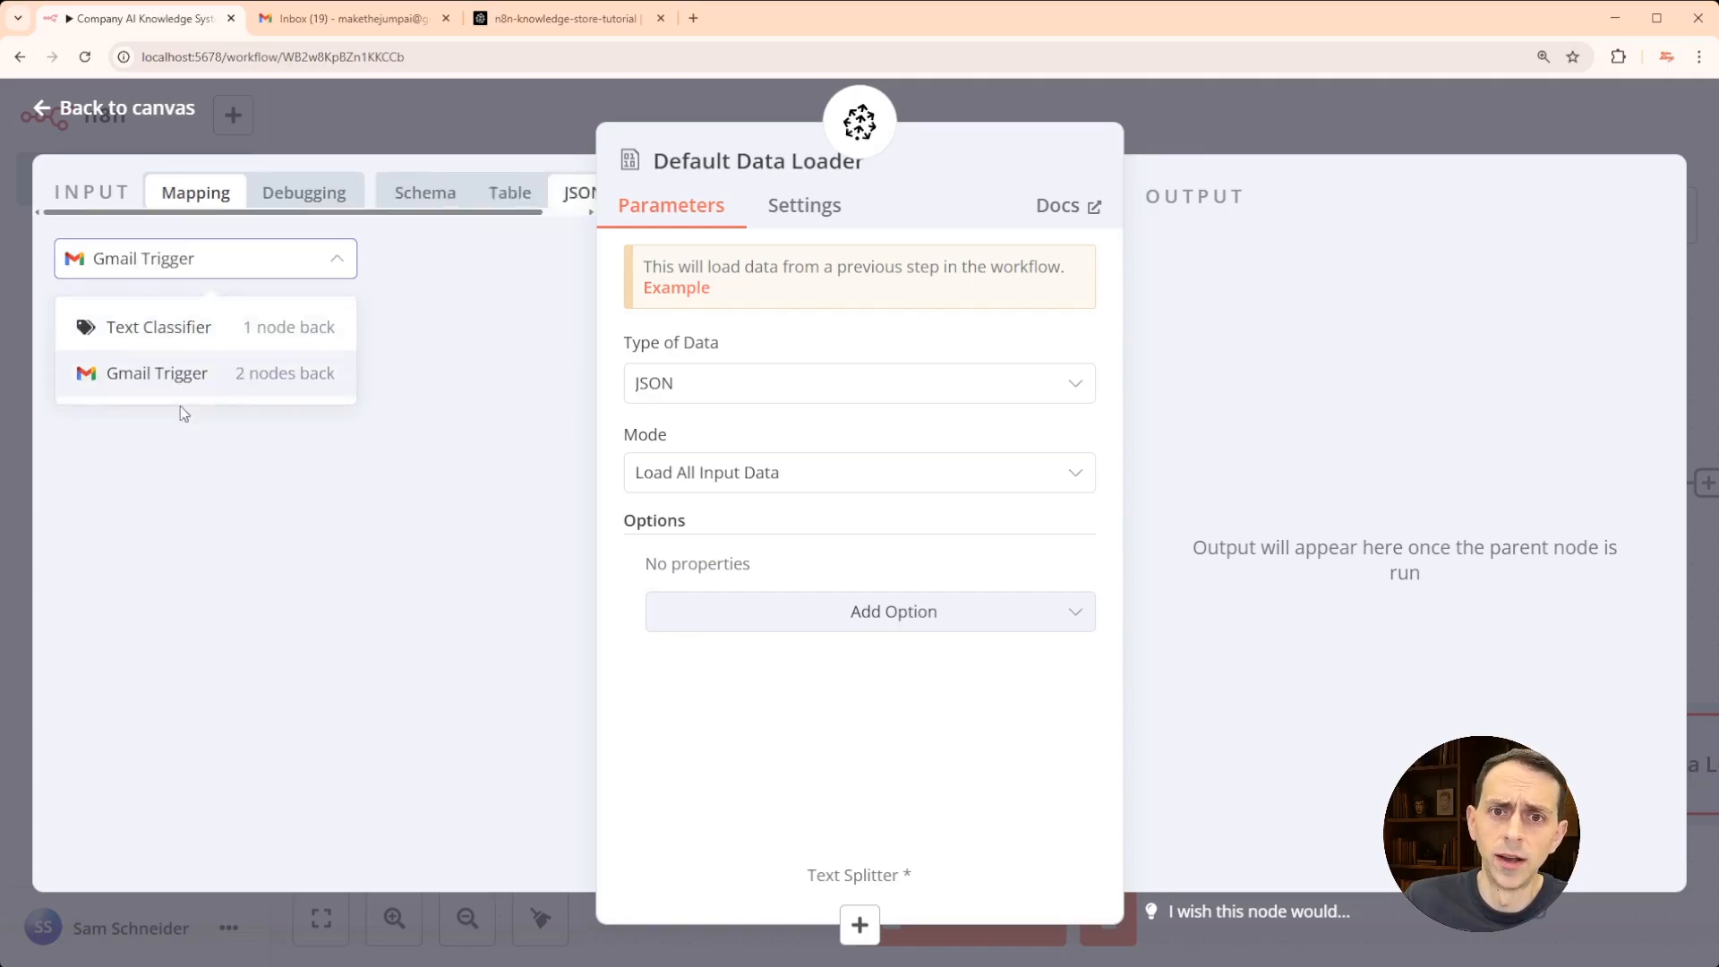
pyautogui.click(156, 262)
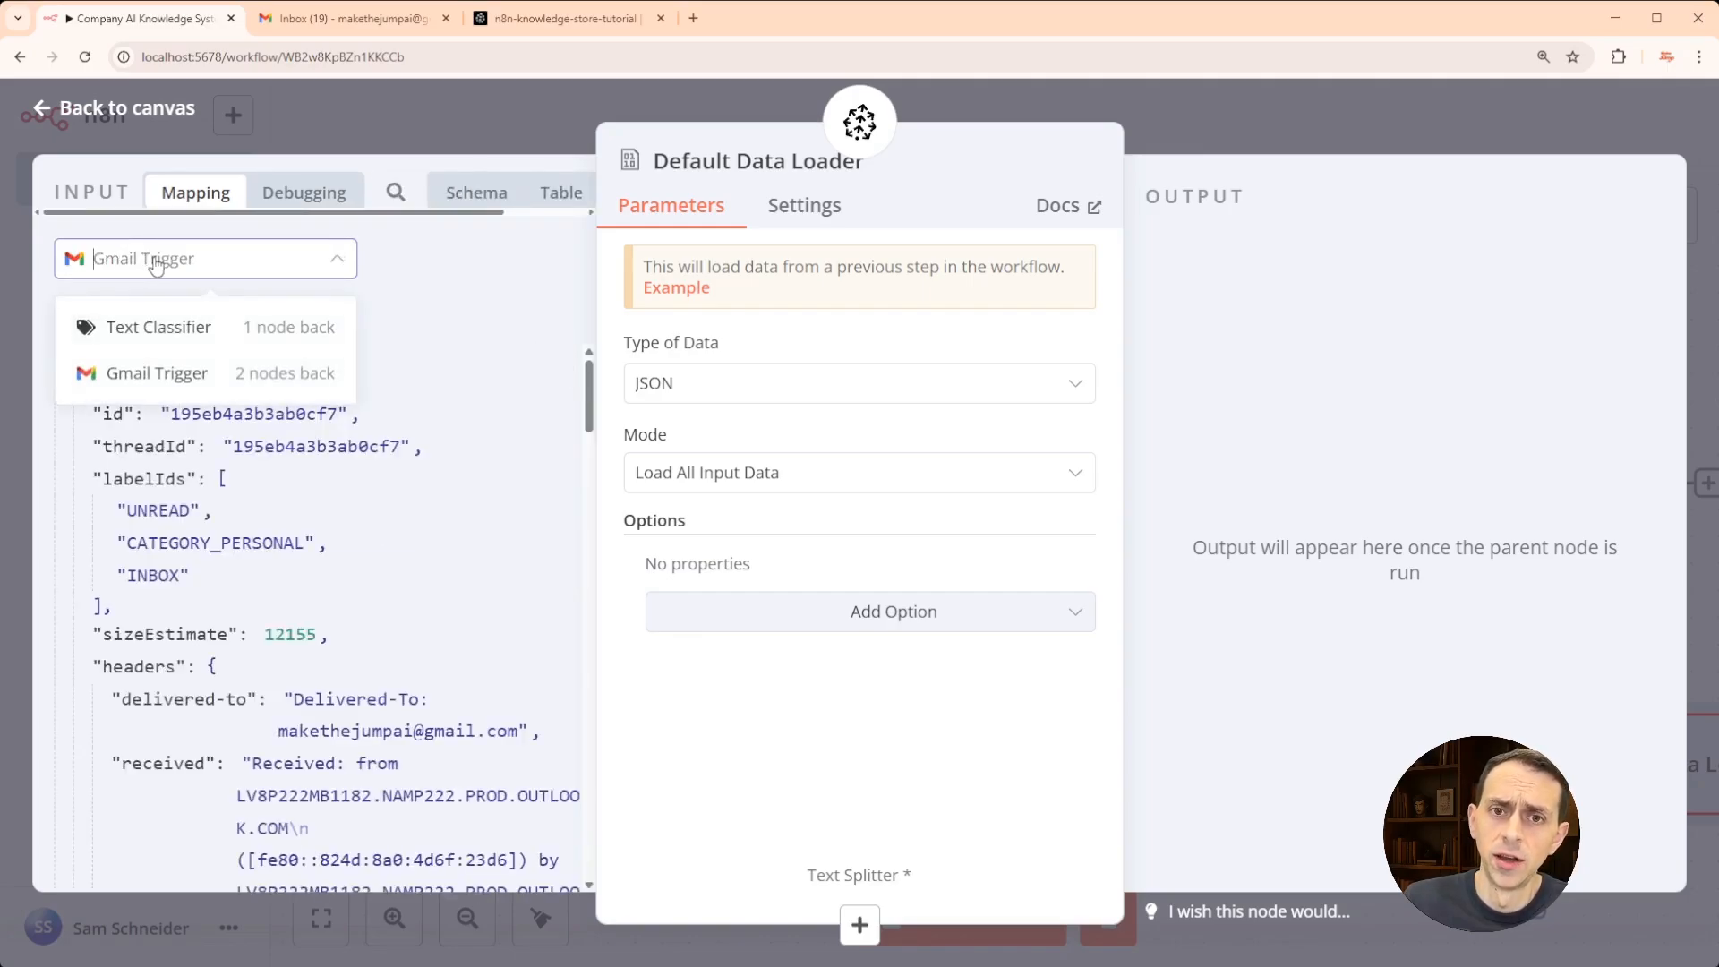
pyautogui.click(170, 327)
pyautogui.click(217, 295)
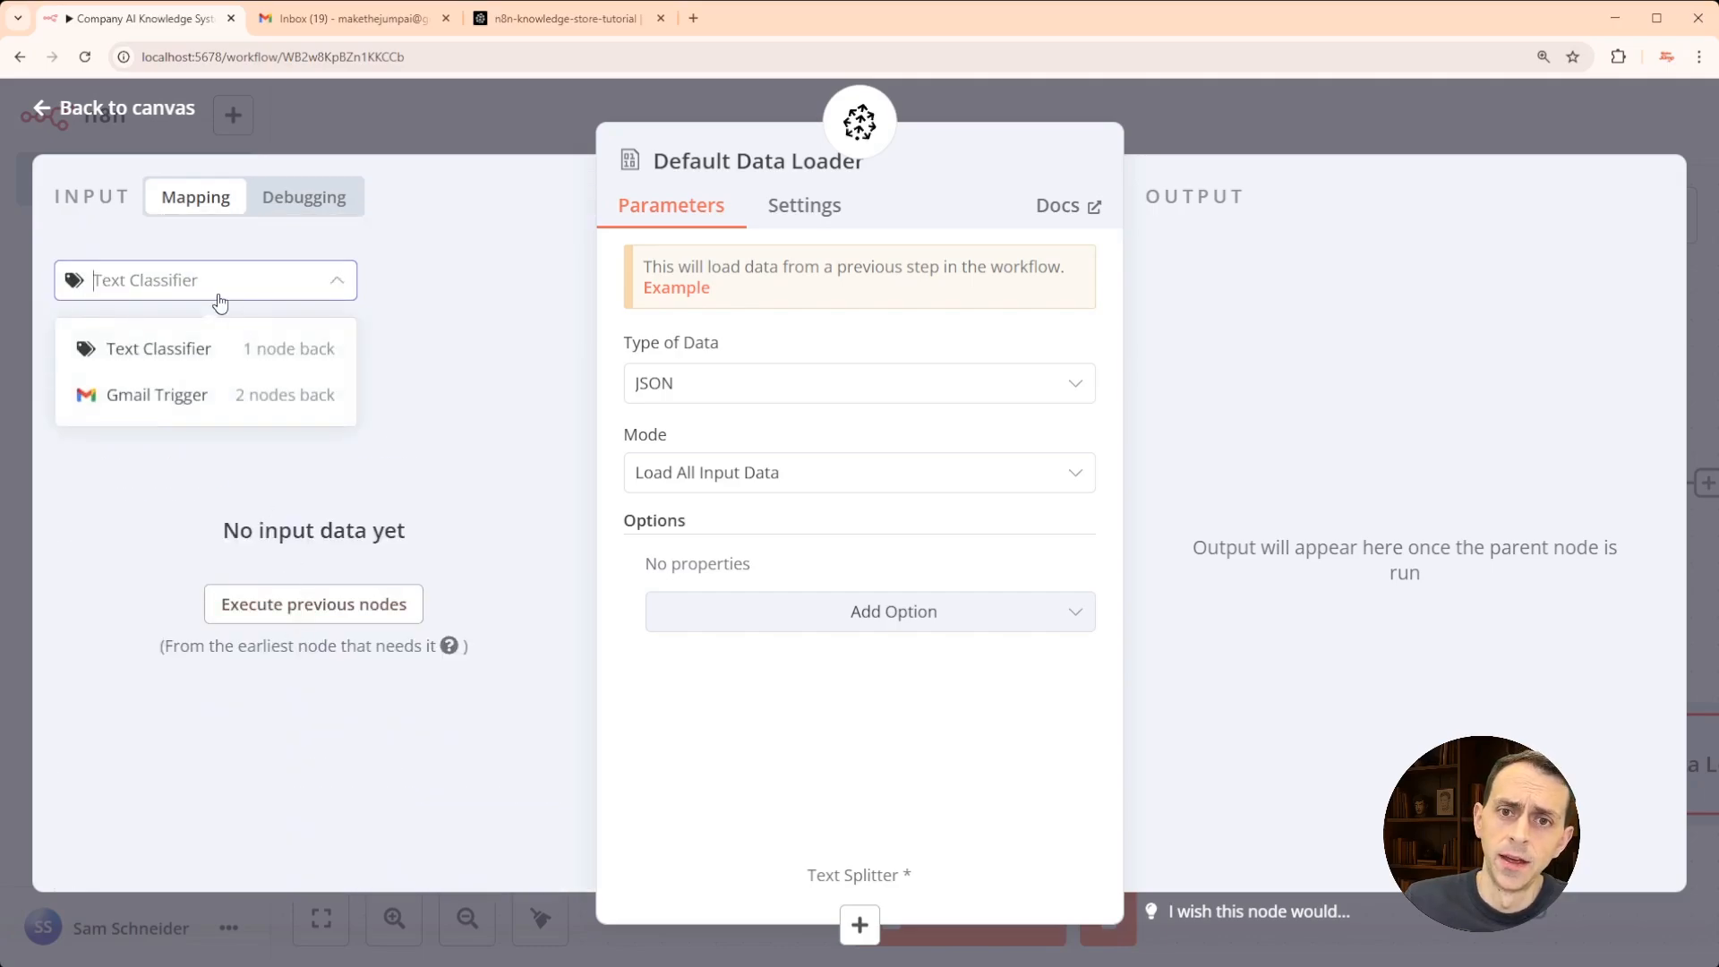
pyautogui.click(190, 407)
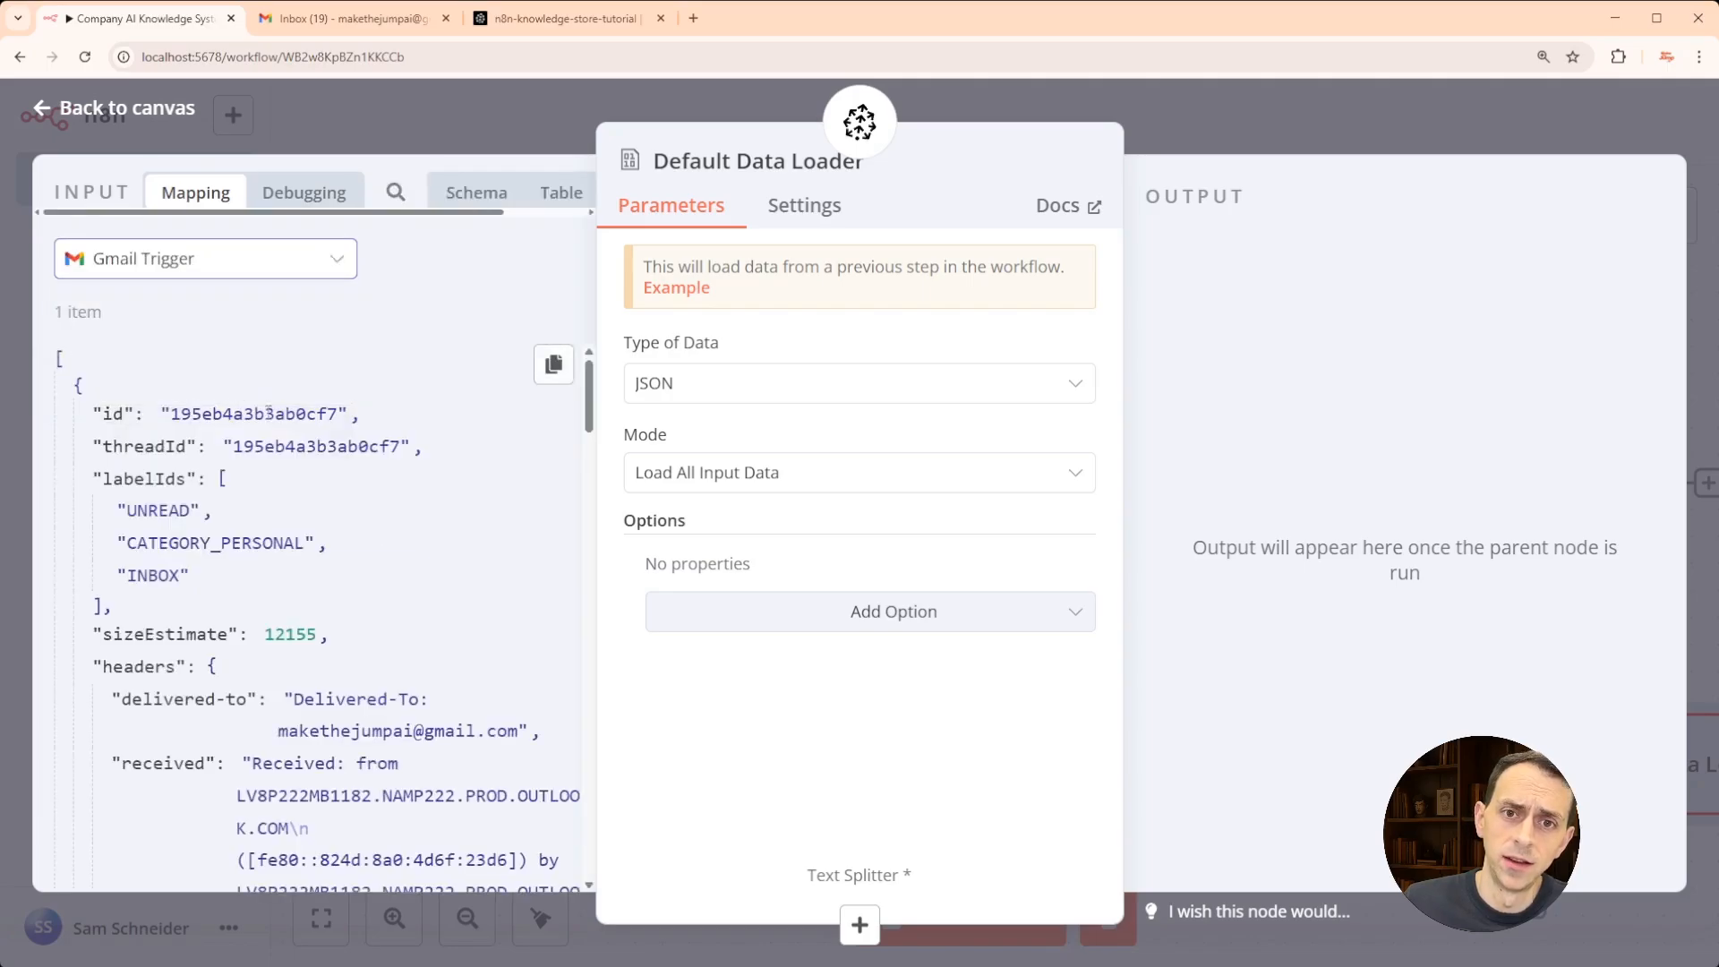
pyautogui.scroll(-3, 286, 380)
pyautogui.scroll(3, 292, 385)
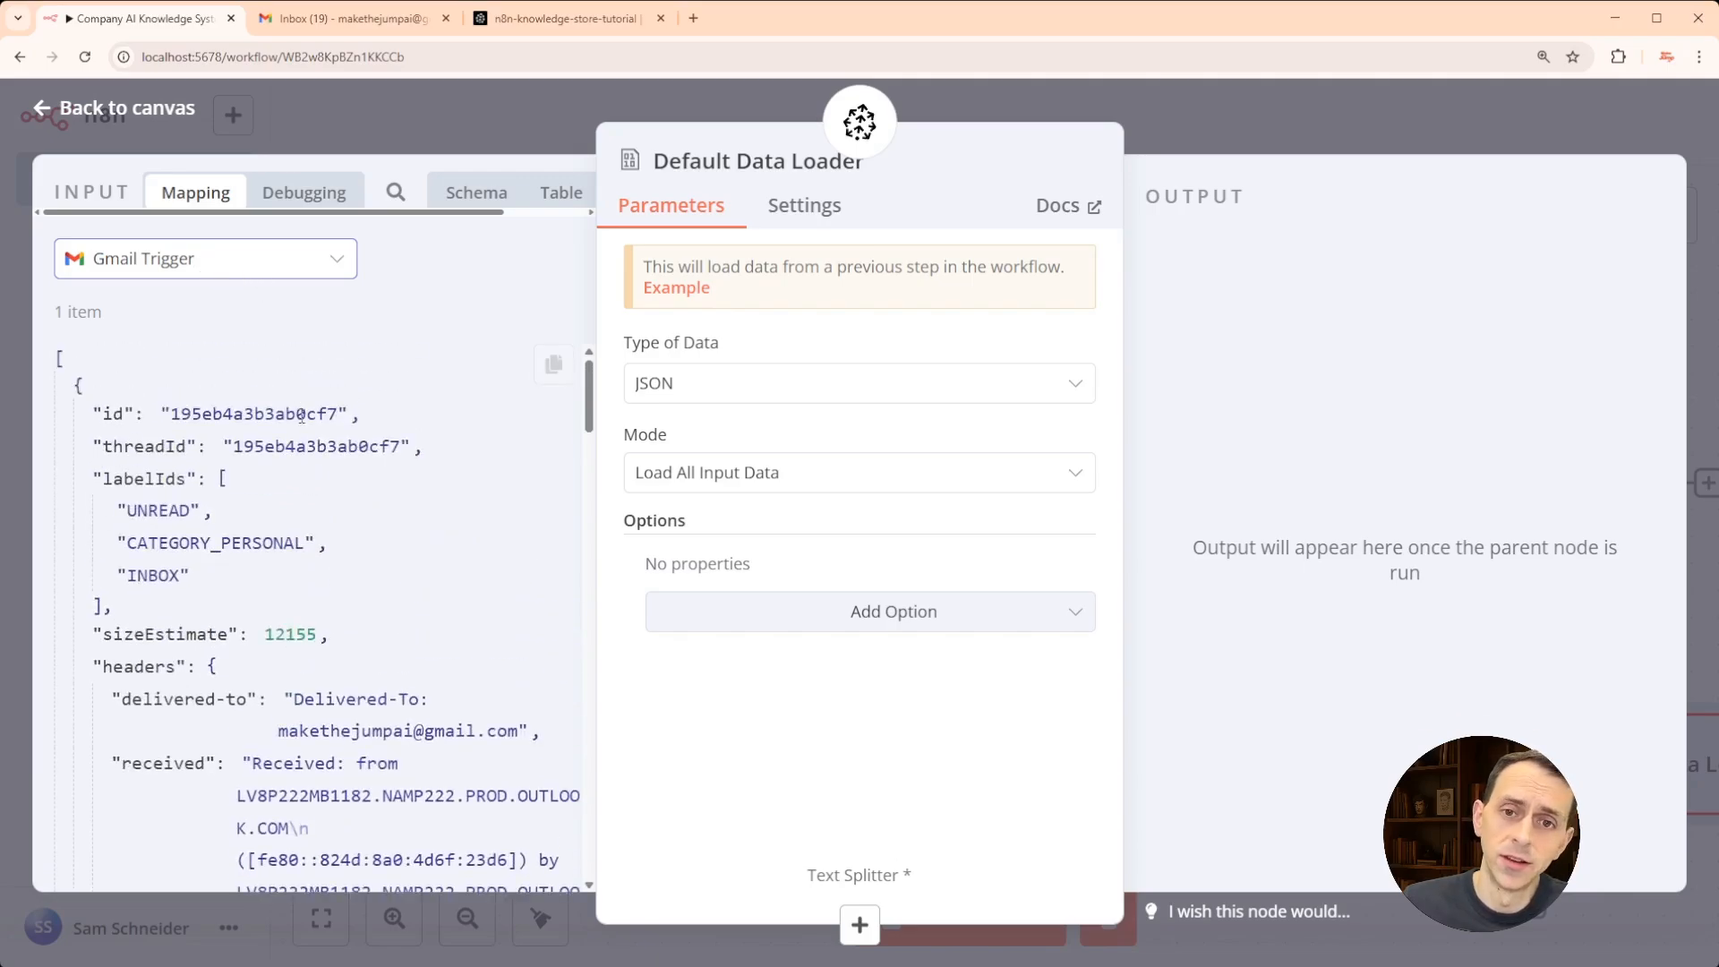
pyautogui.scroll(-5, 349, 379)
pyautogui.scroll(5, 349, 379)
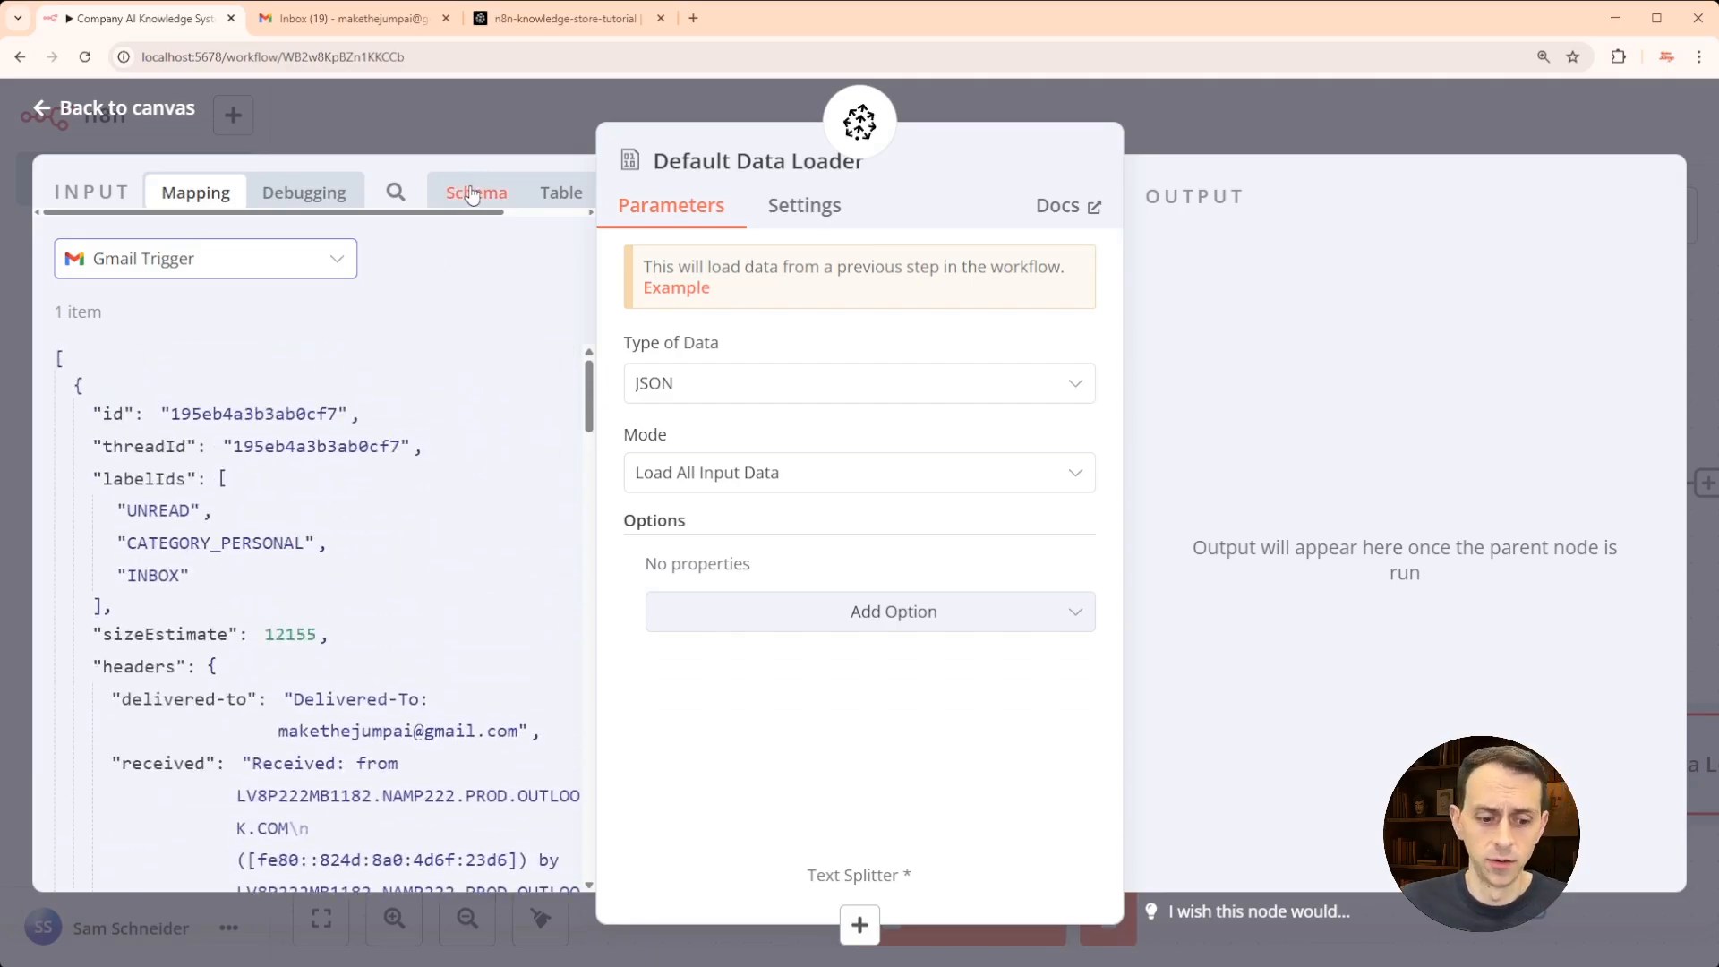
pyautogui.hscroll(2, 472, 194)
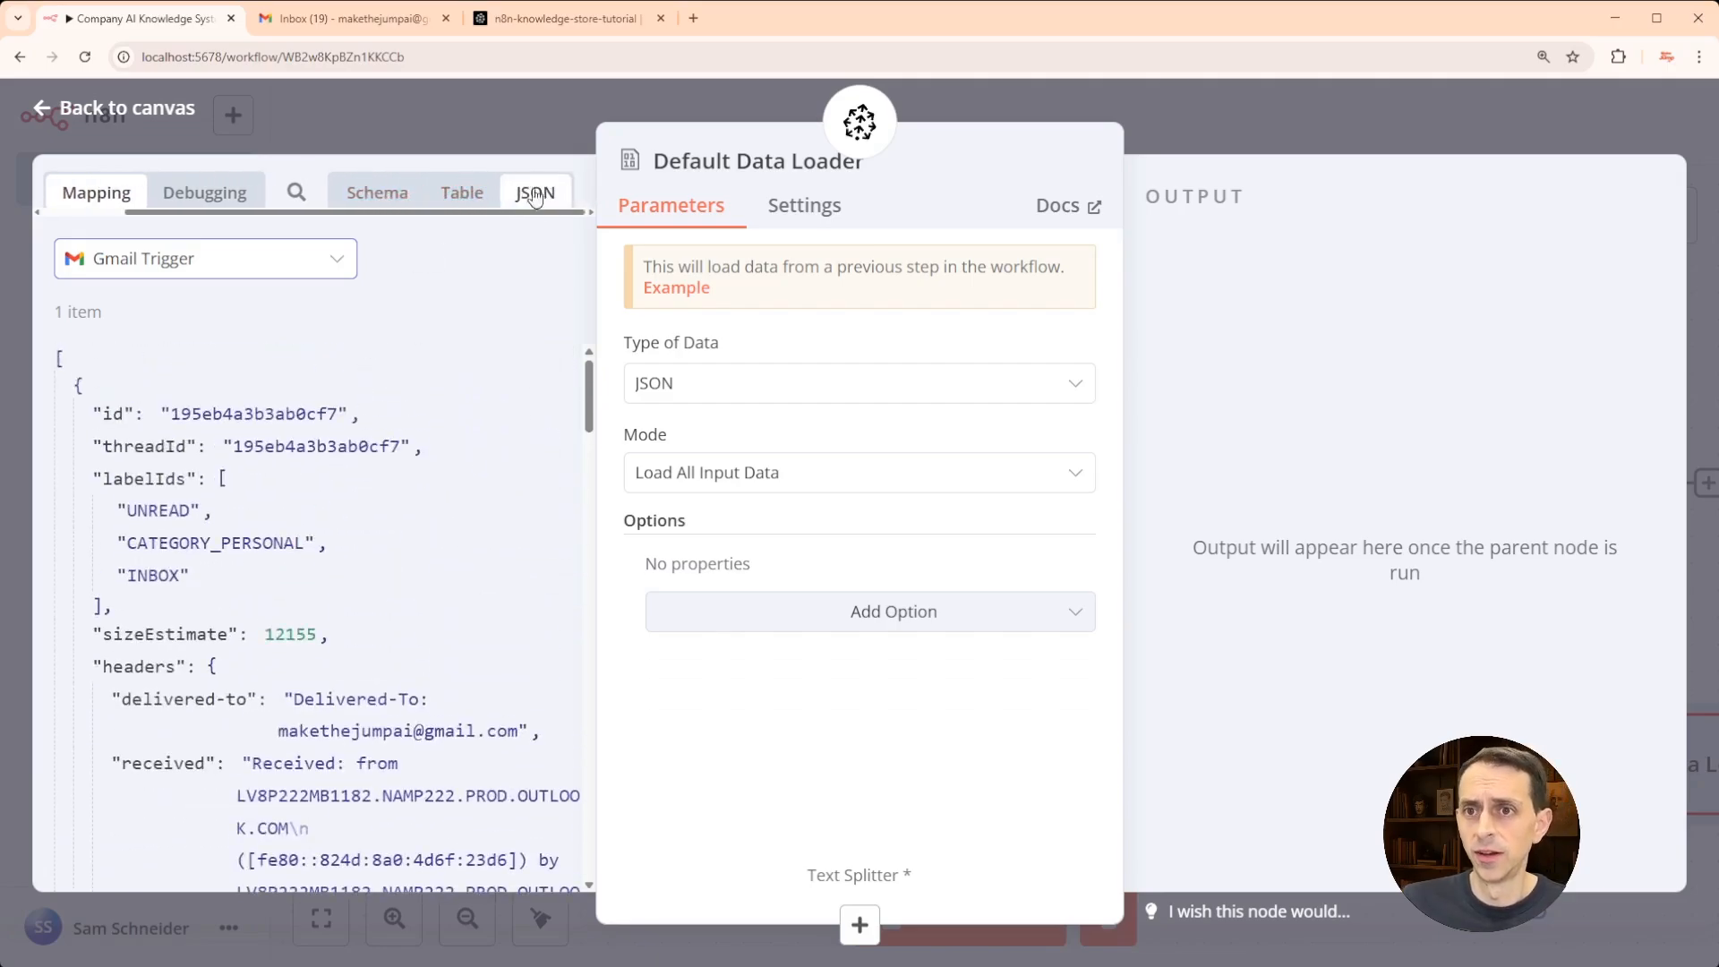
pyautogui.scroll(-10, 223, 407)
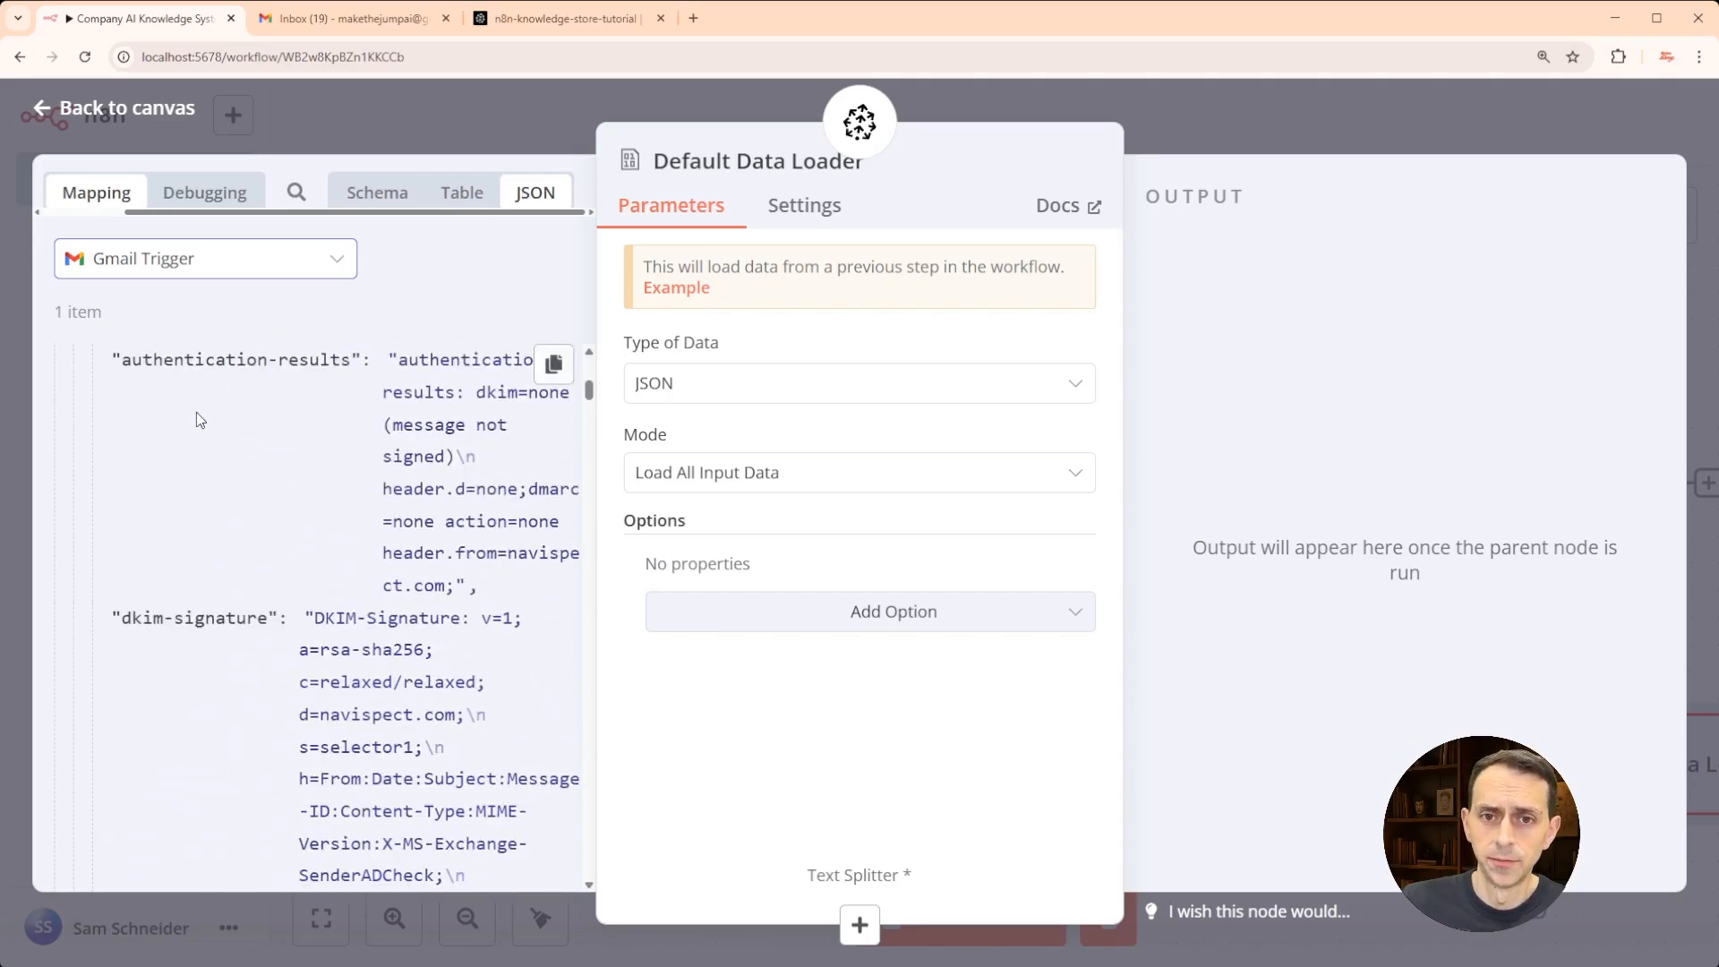
pyautogui.scroll(-10, 184, 418)
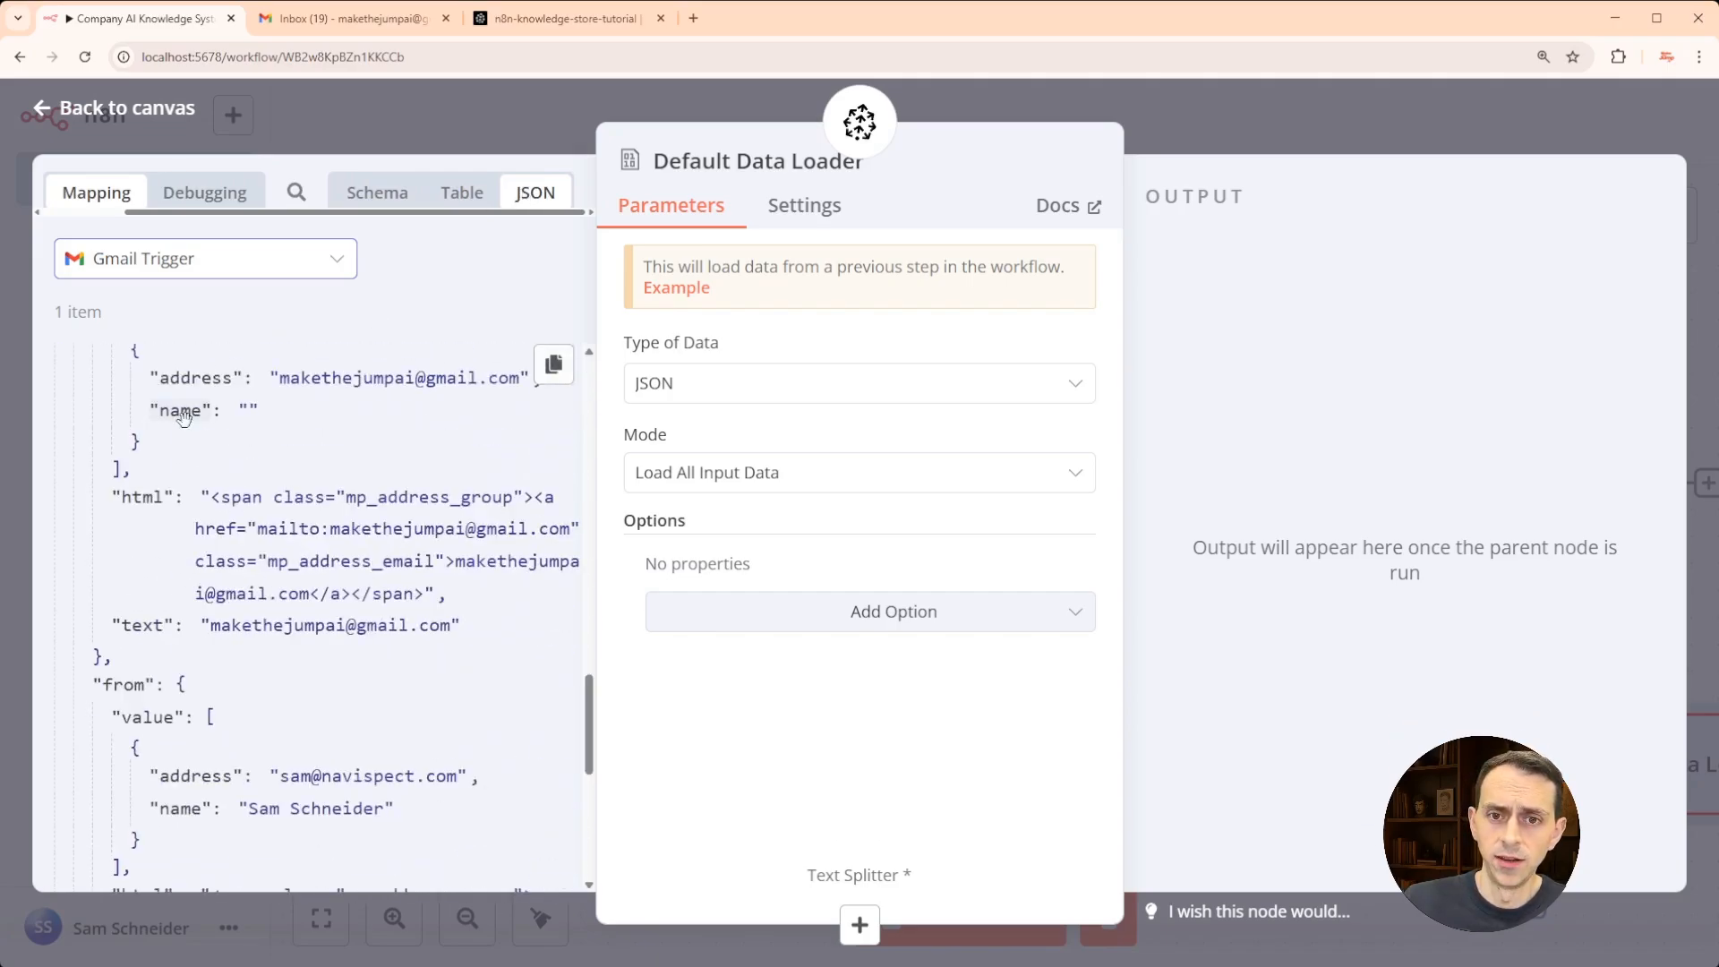
pyautogui.scroll(-10, 188, 457)
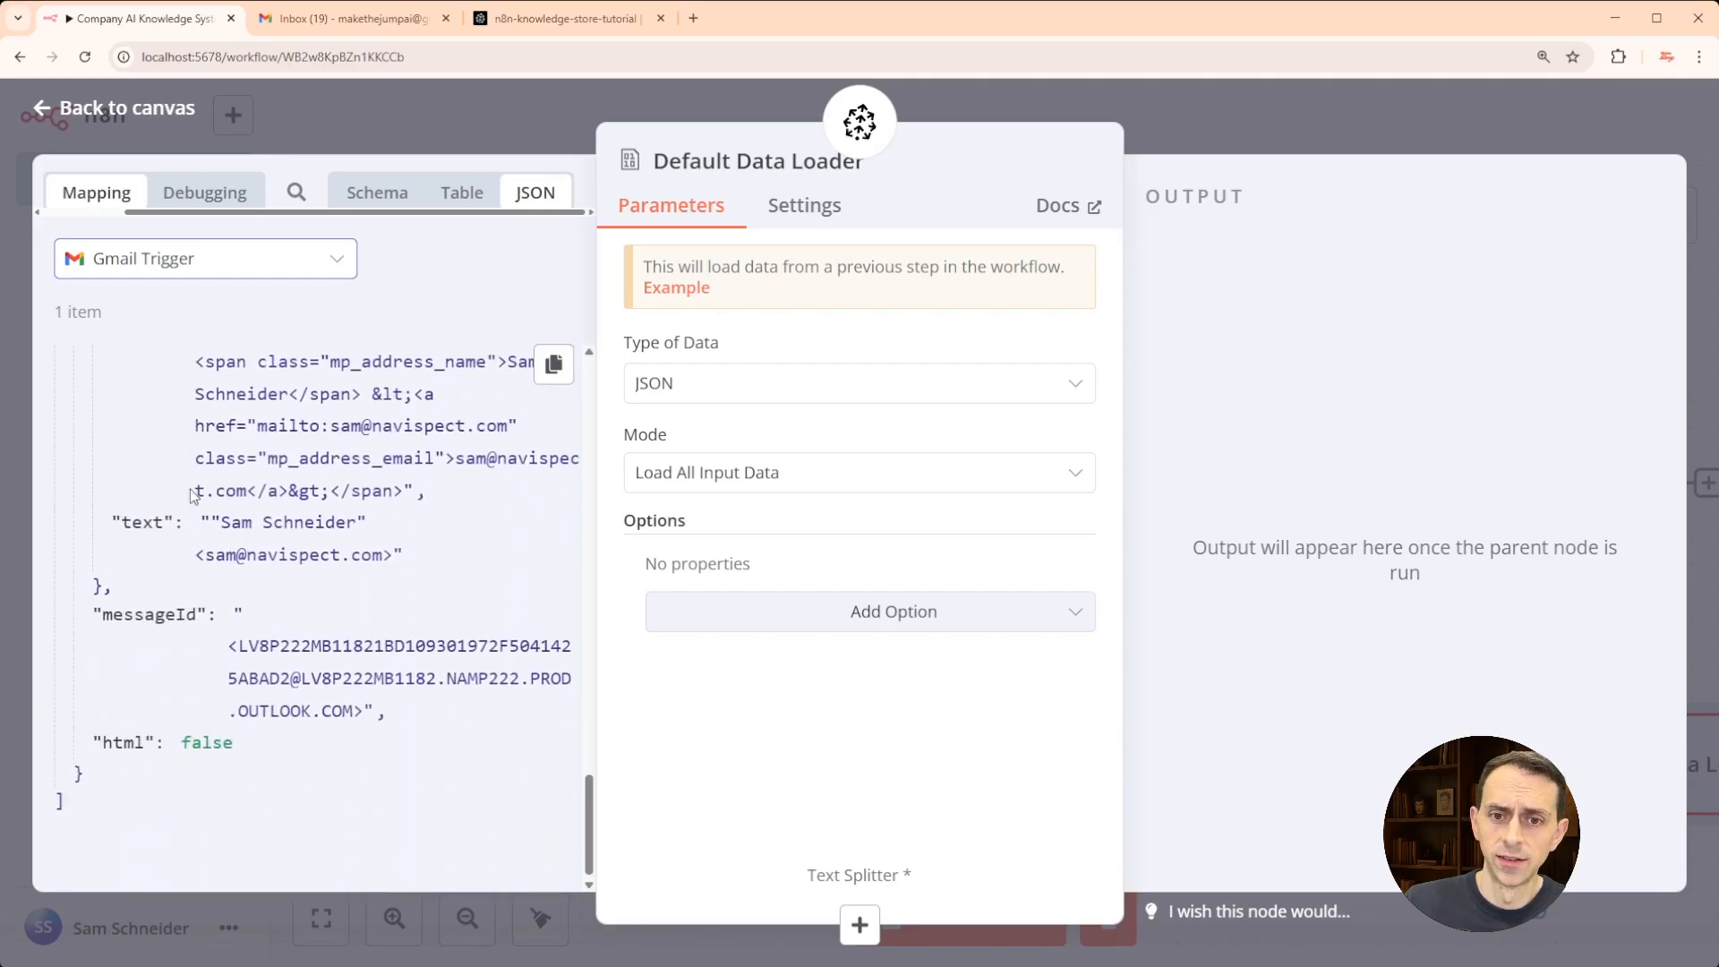
pyautogui.scroll(15, 191, 493)
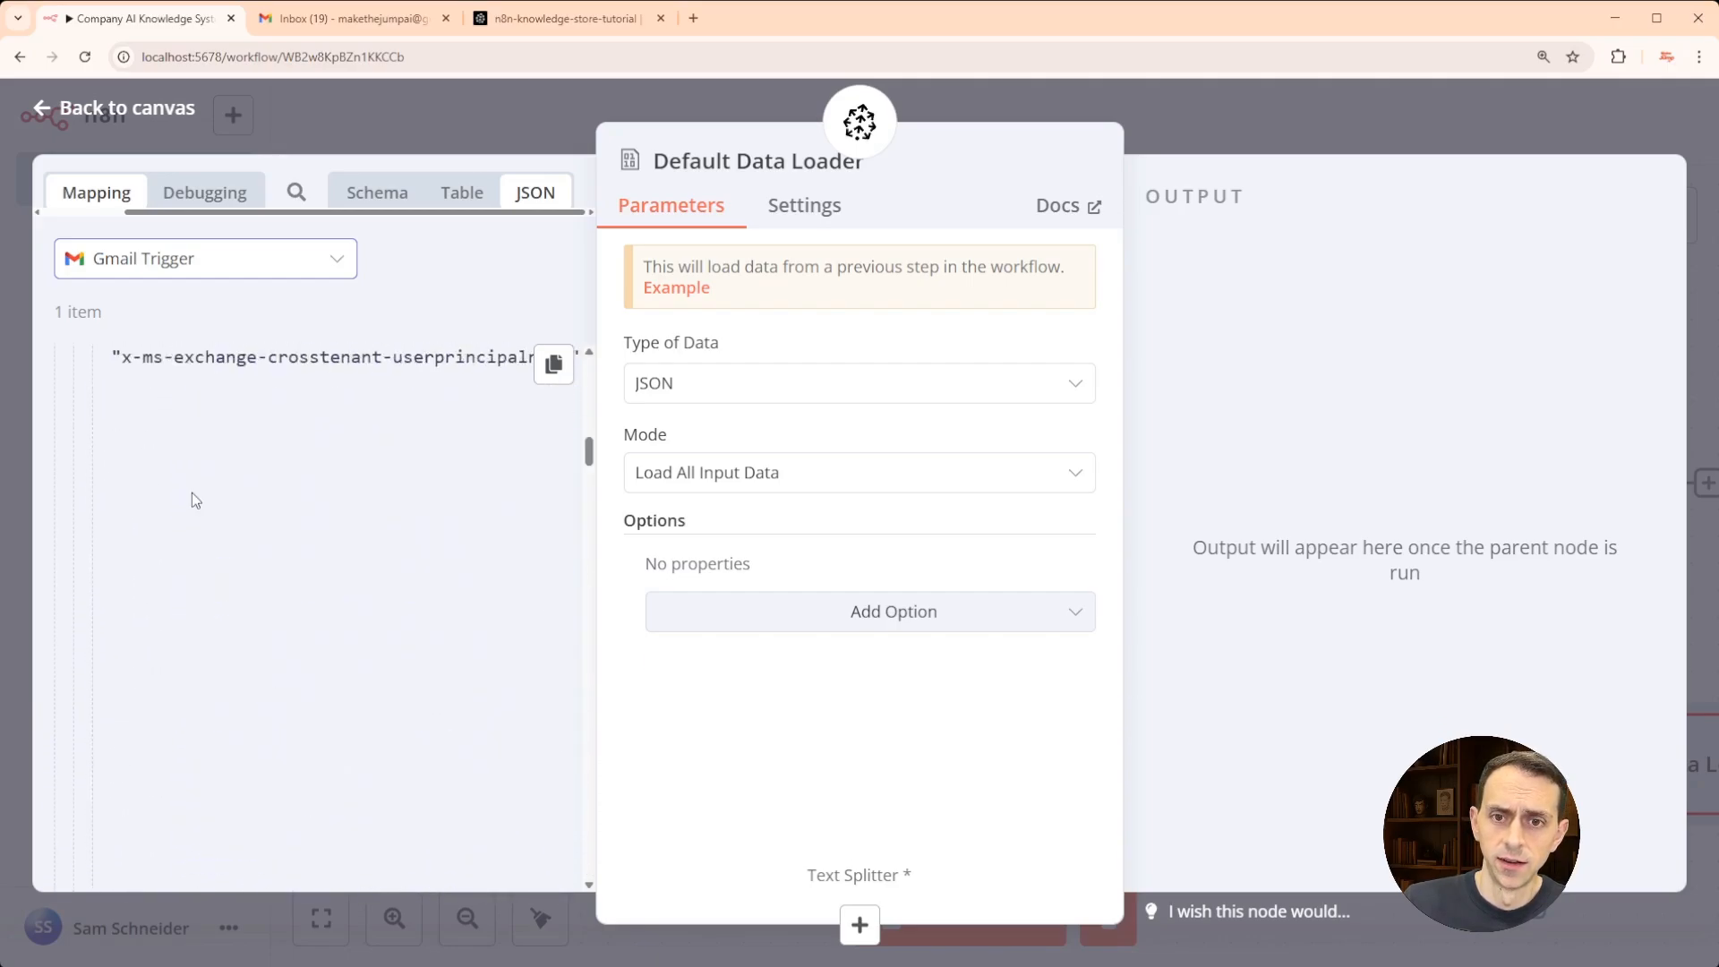
pyautogui.scroll(-5, 191, 492)
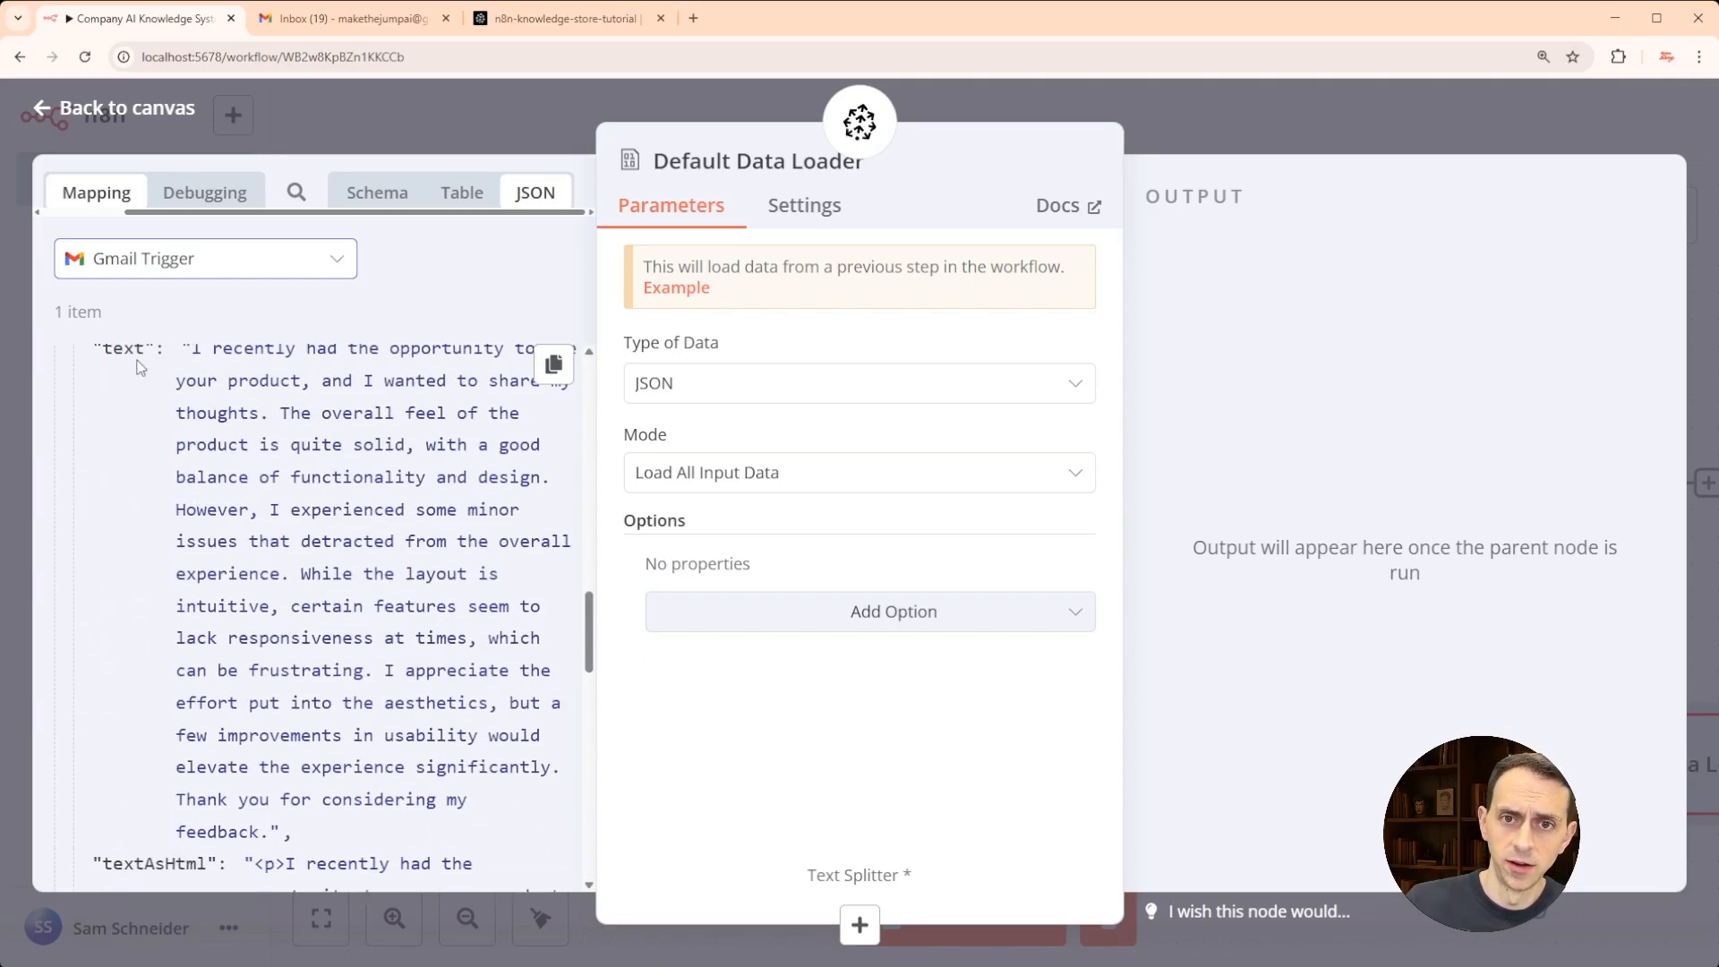
# - Set the loader's Mode to Load Specific Data and map the Gmail text field into Data
pyautogui.moveTo(128, 352); pyautogui.dragTo(142, 362)
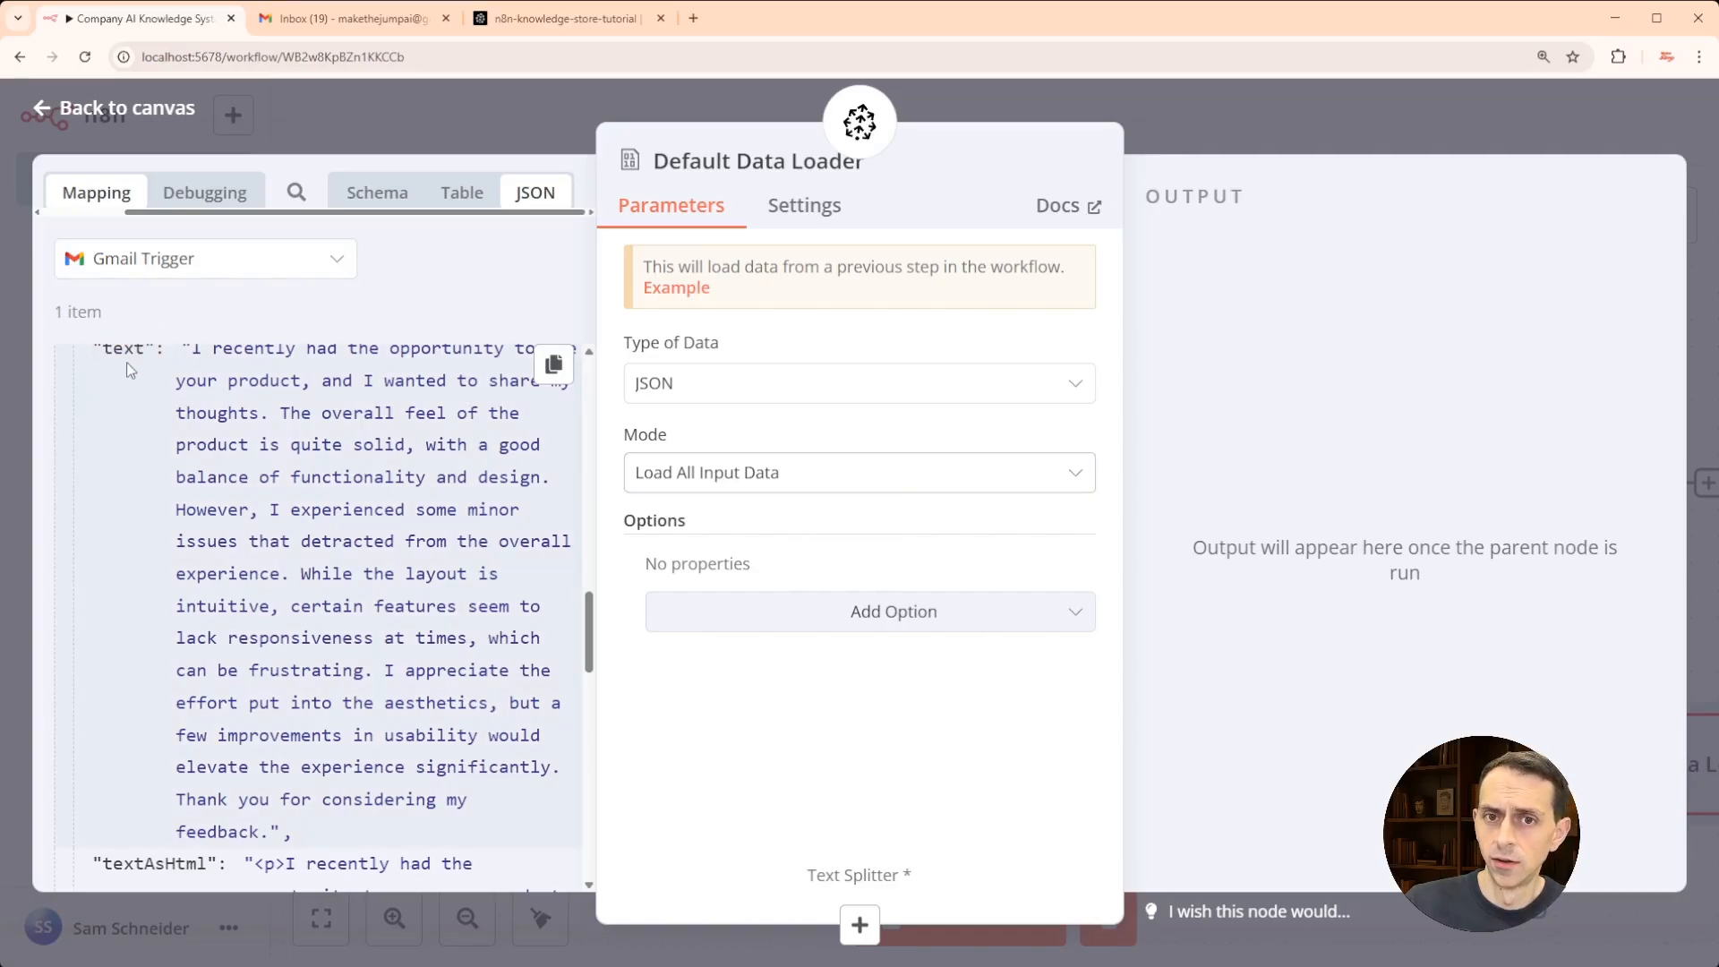
pyautogui.click(714, 479)
pyautogui.click(719, 657)
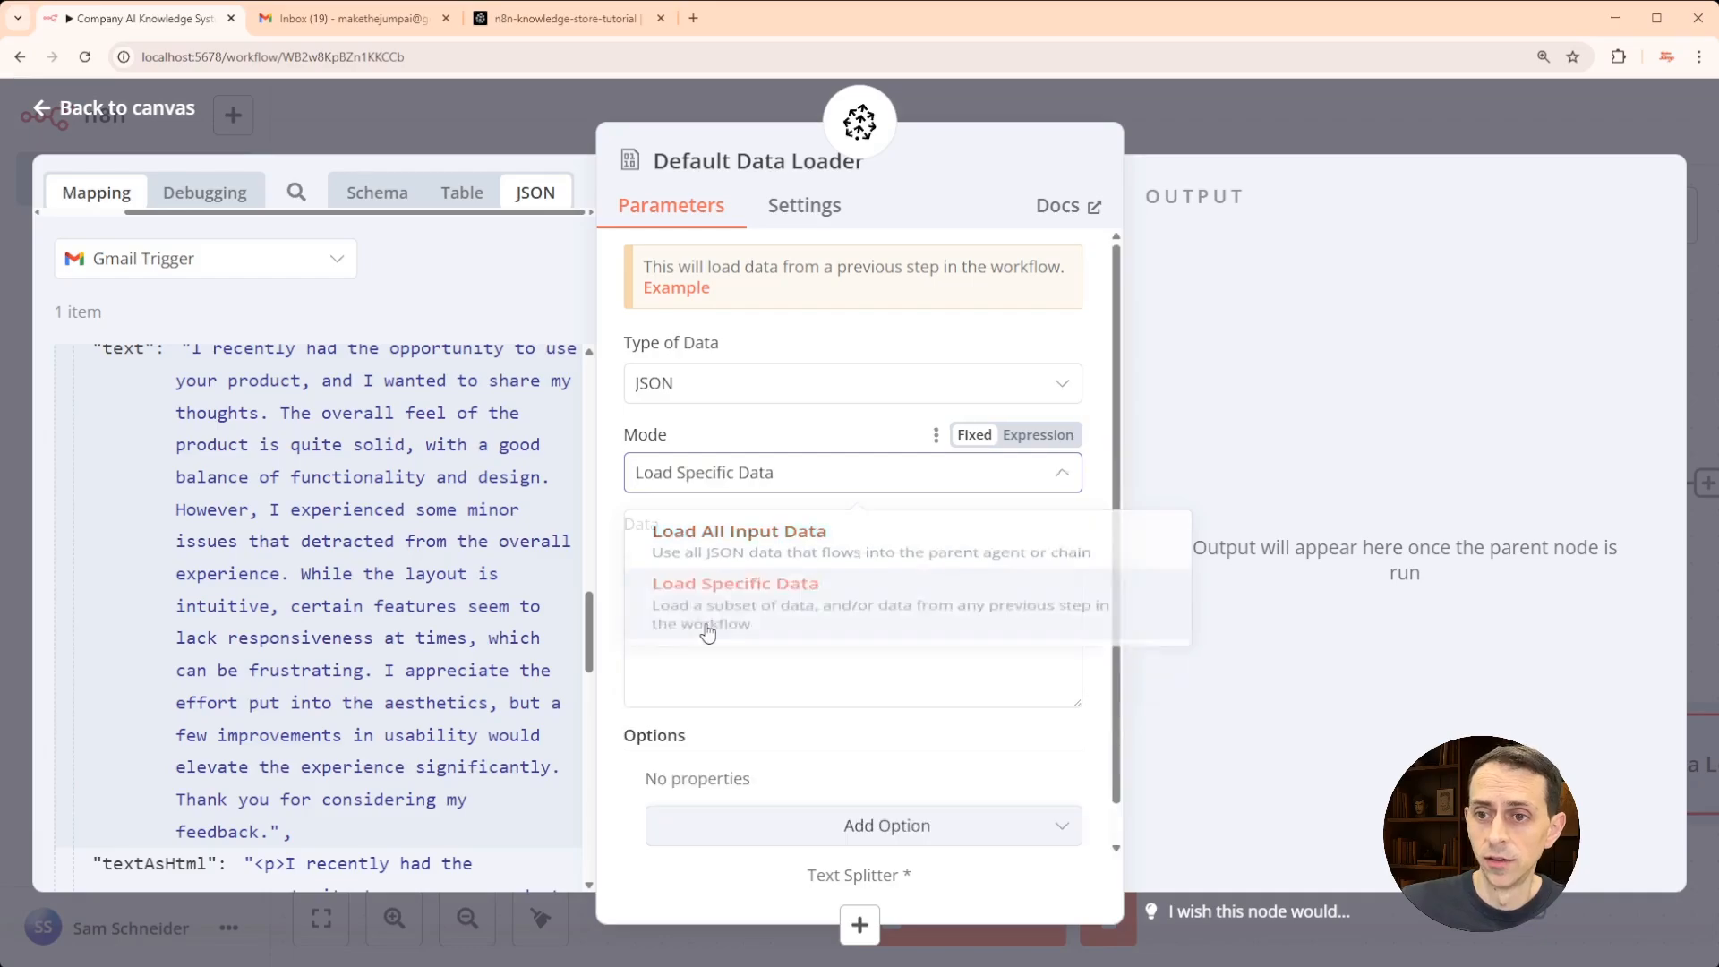
pyautogui.moveTo(120, 352); pyautogui.dragTo(731, 627)
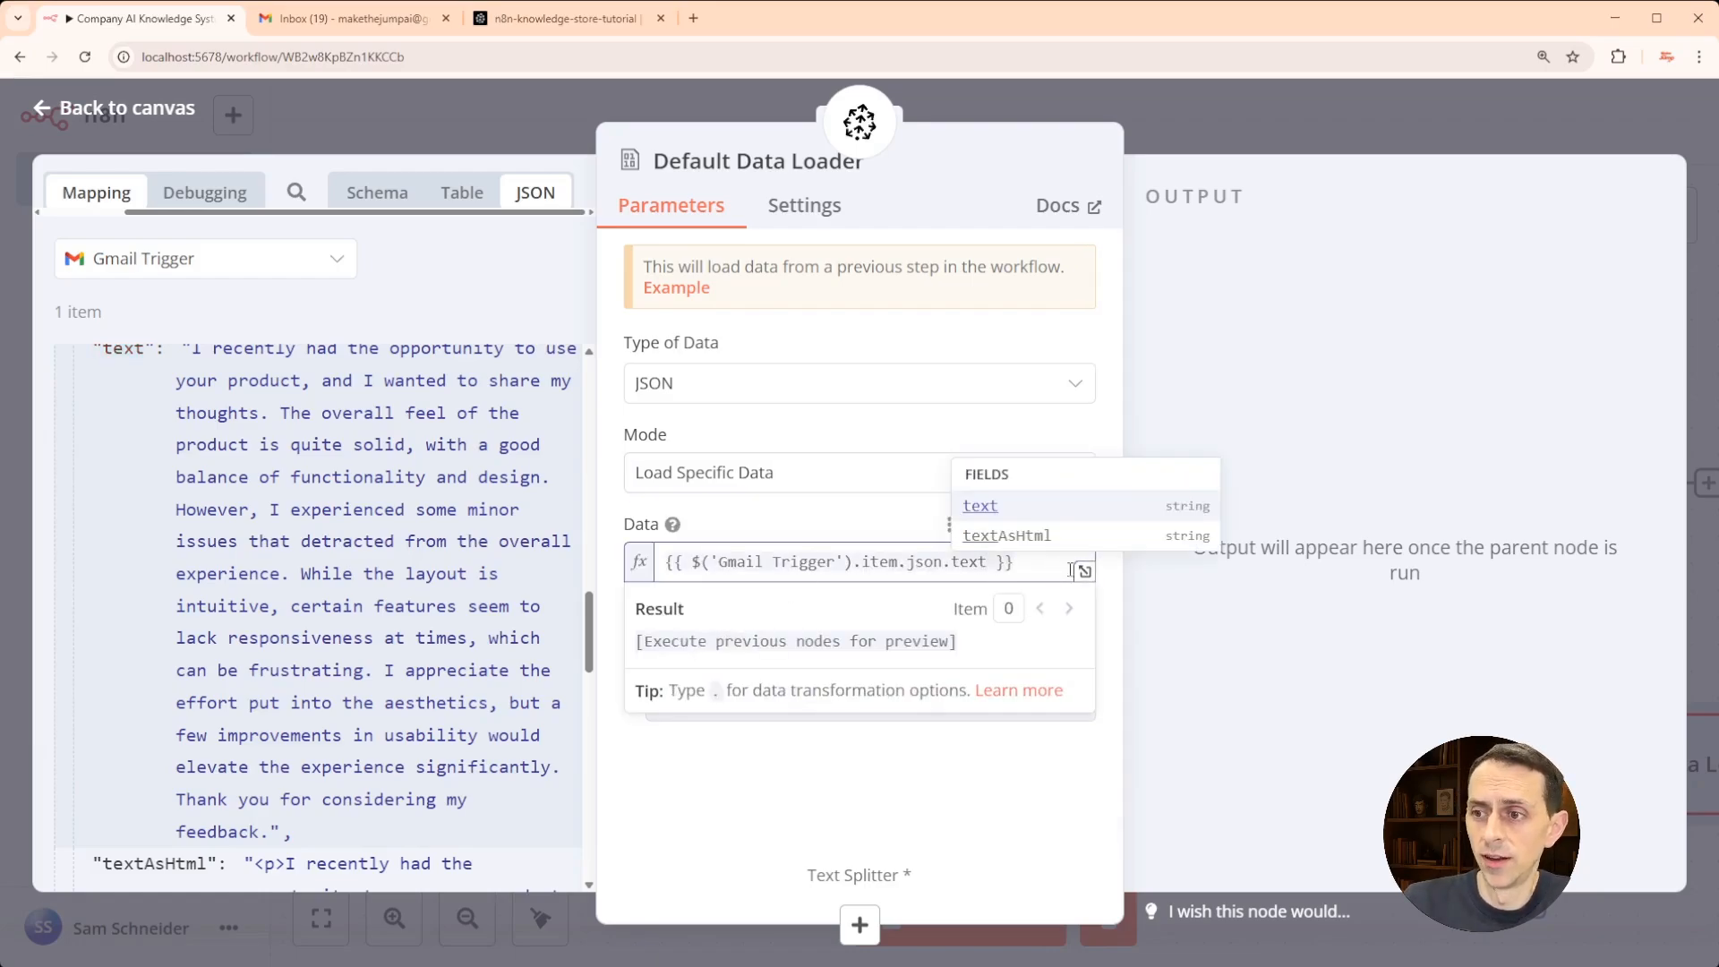
pyautogui.click(1106, 581)
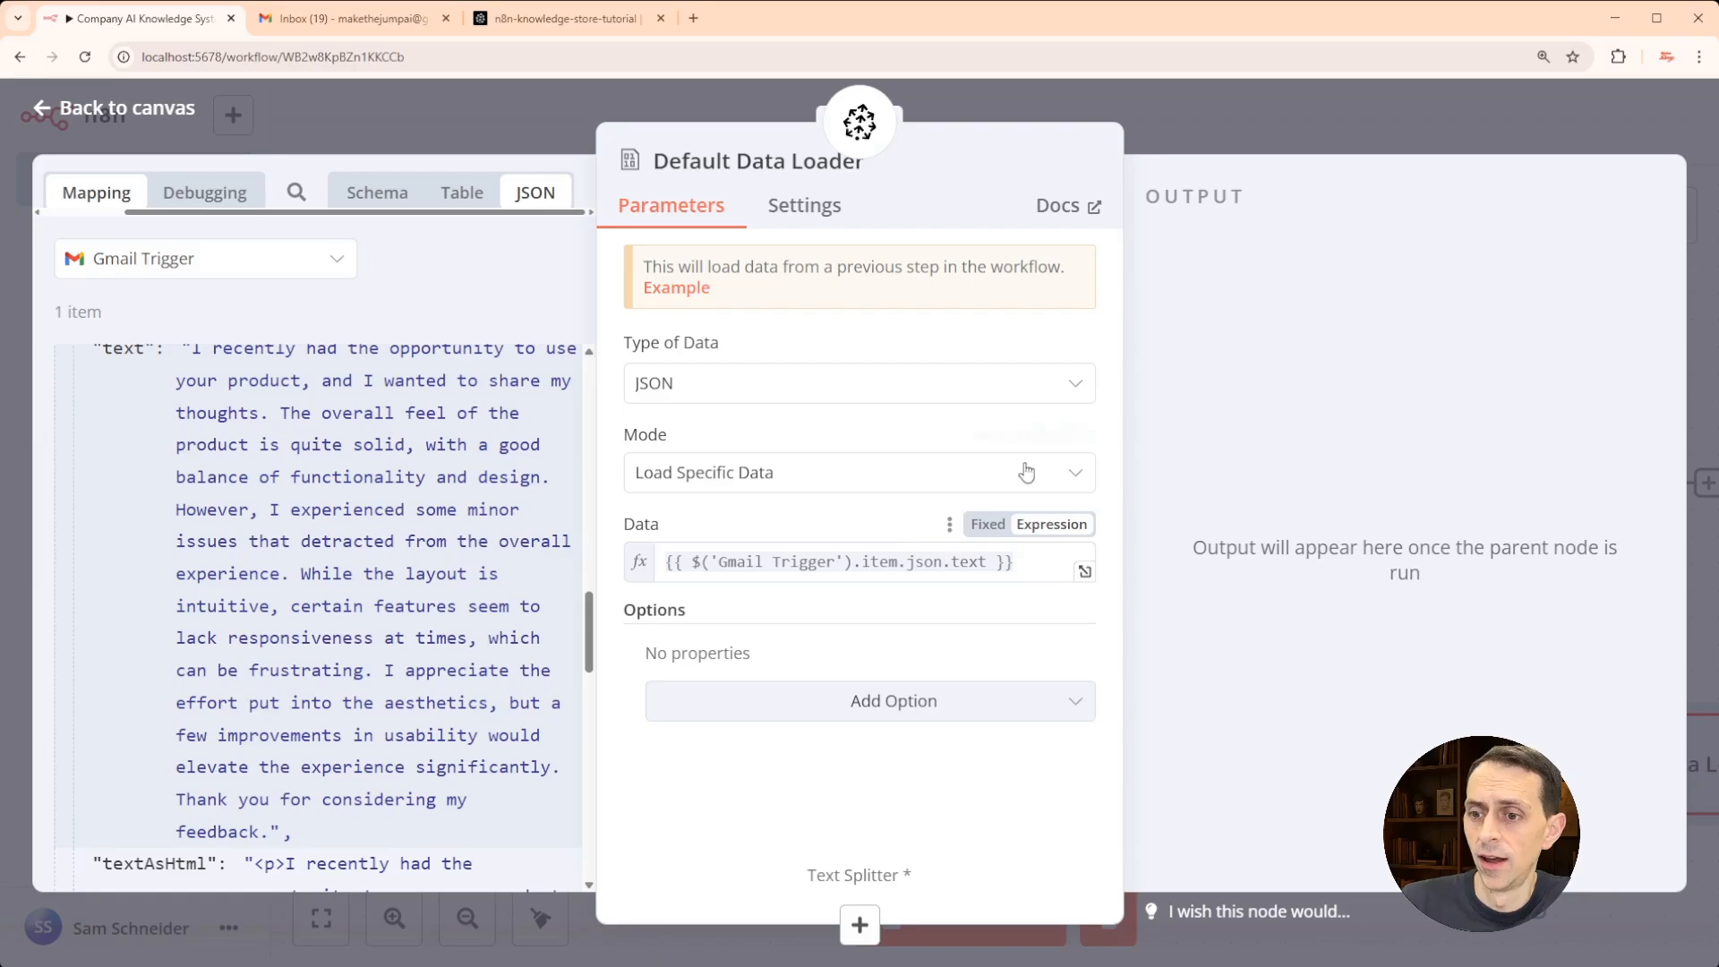
pyautogui.click(860, 927)
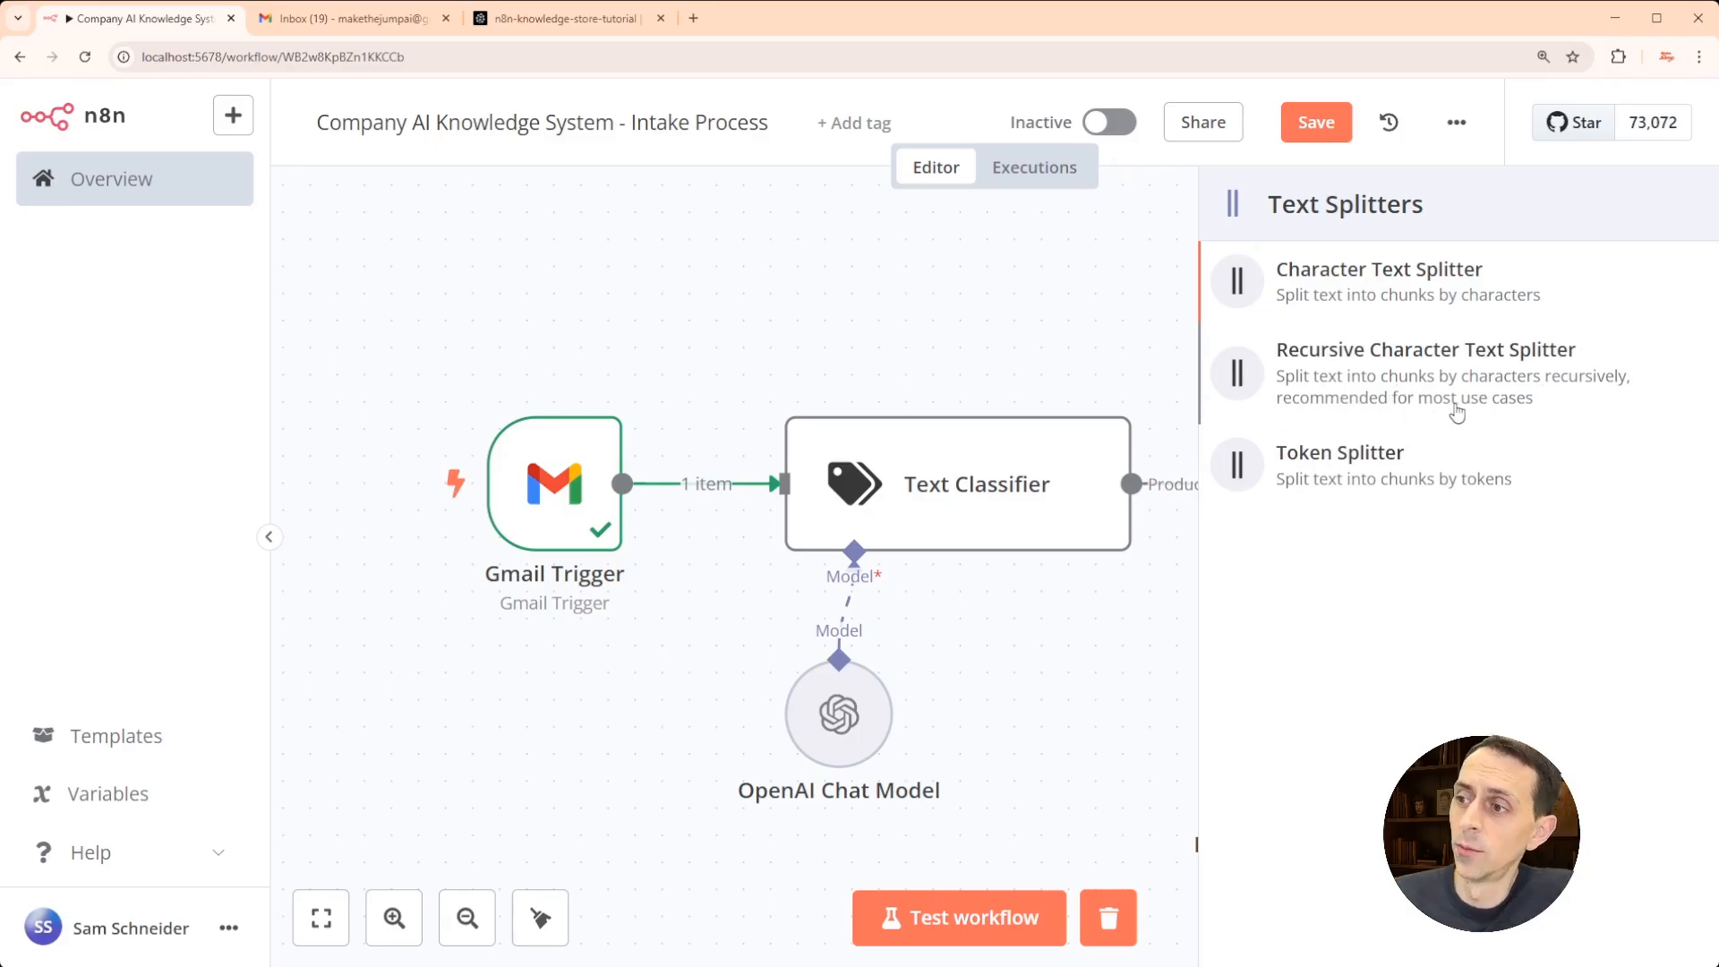
# - Attach a Recursive Character Text Splitter to the data loader, save, and zoom out to see all nodes
pyautogui.click(1346, 374)
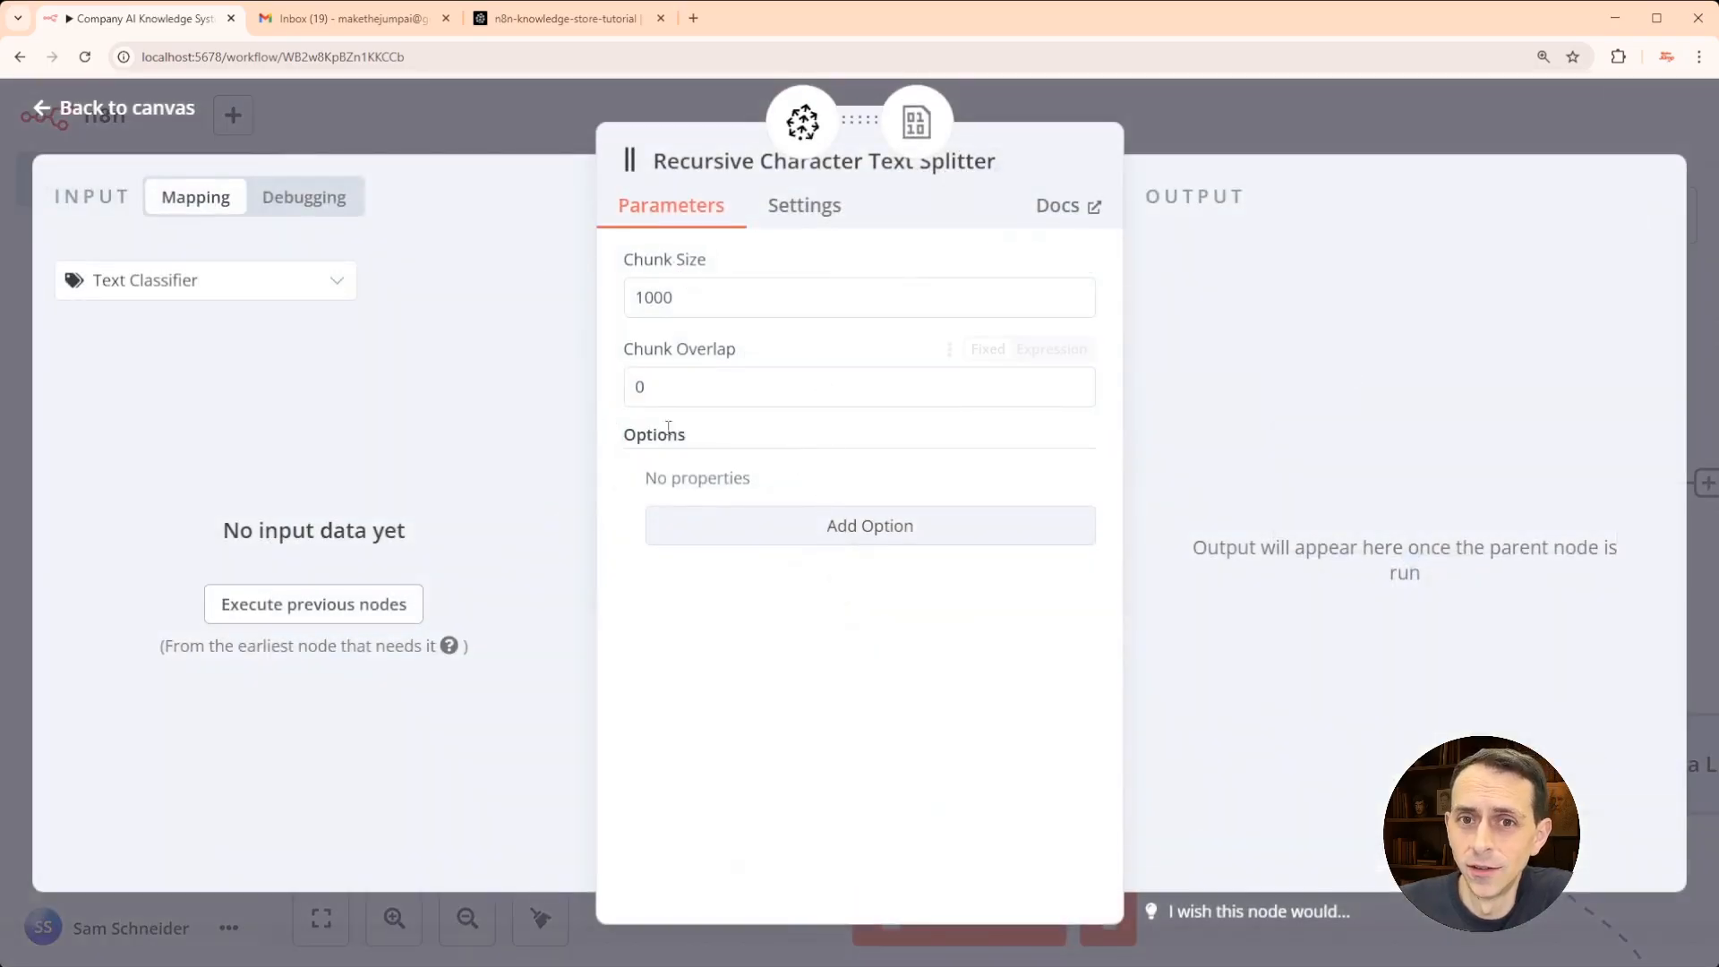
pyautogui.click(488, 136)
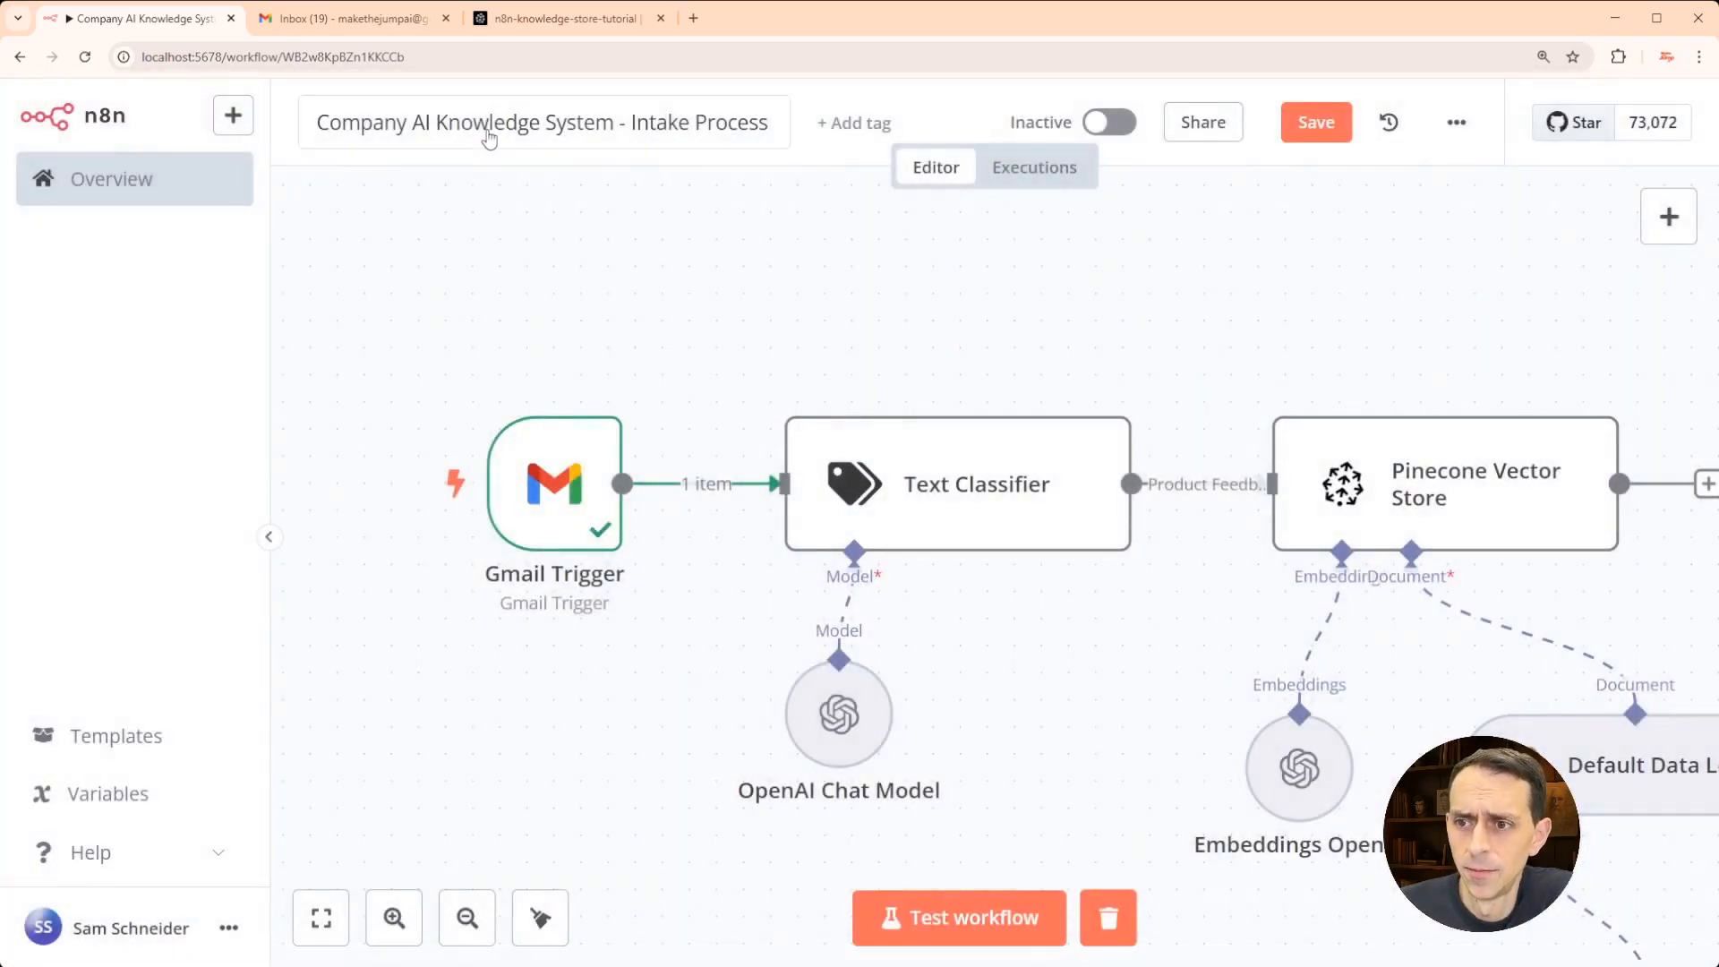
pyautogui.click(1302, 130)
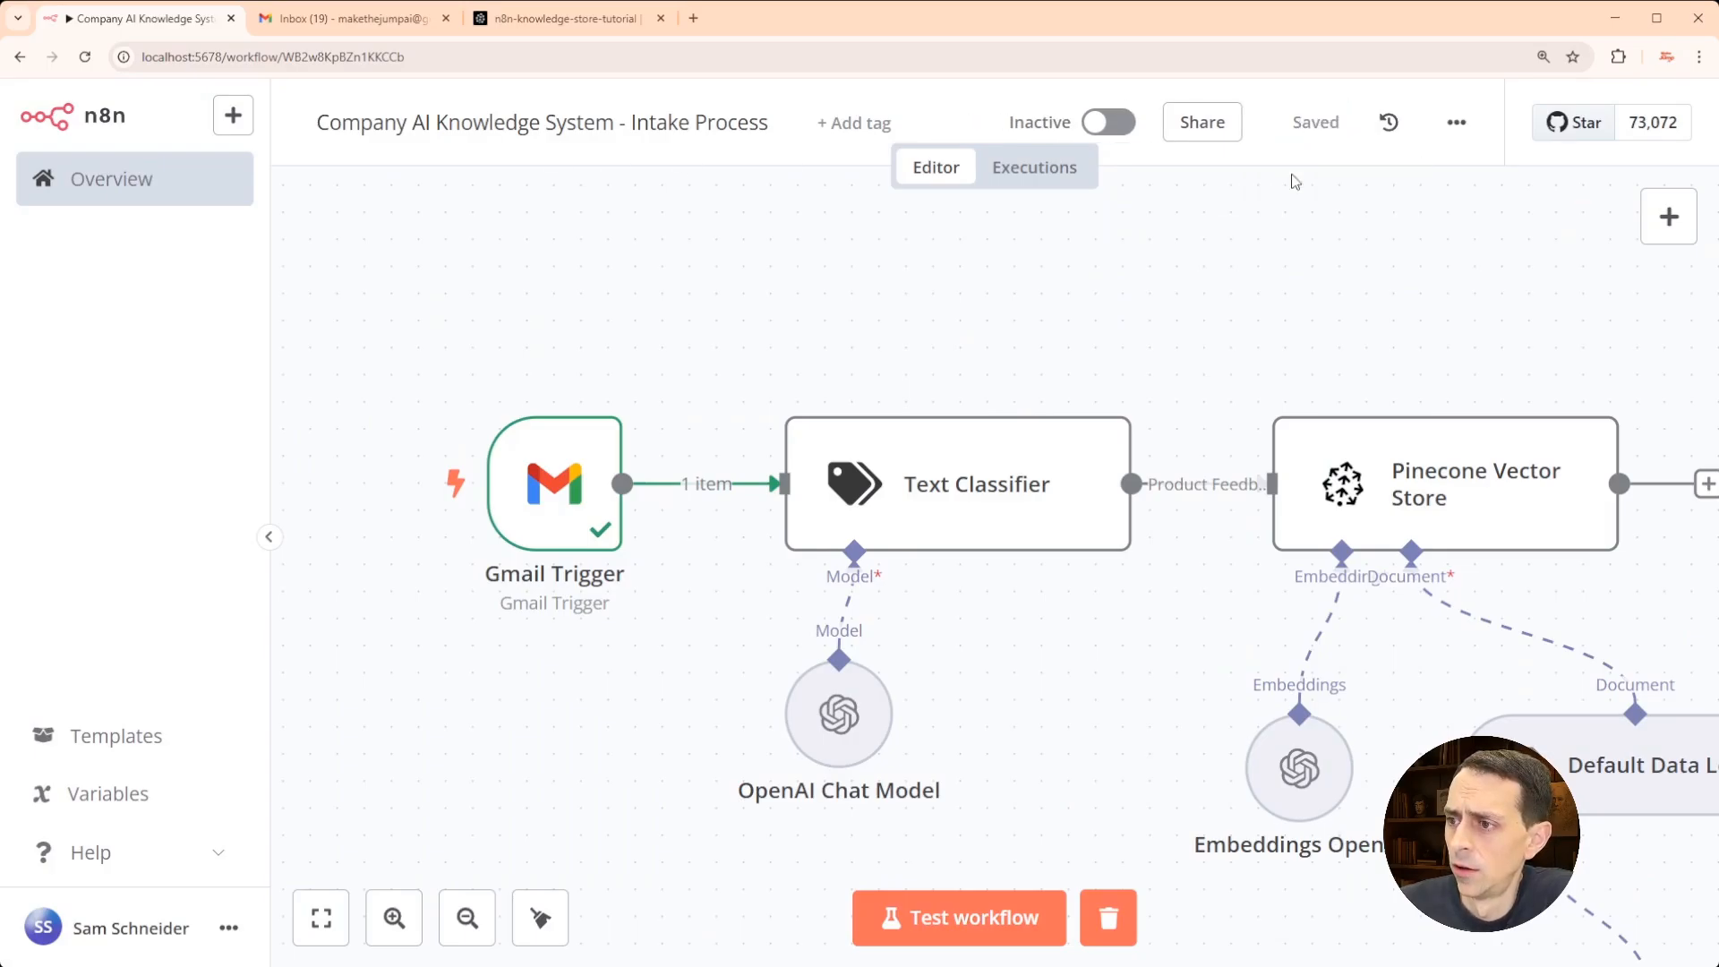
pyautogui.moveTo(1208, 365); pyautogui.dragTo(1051, 263)
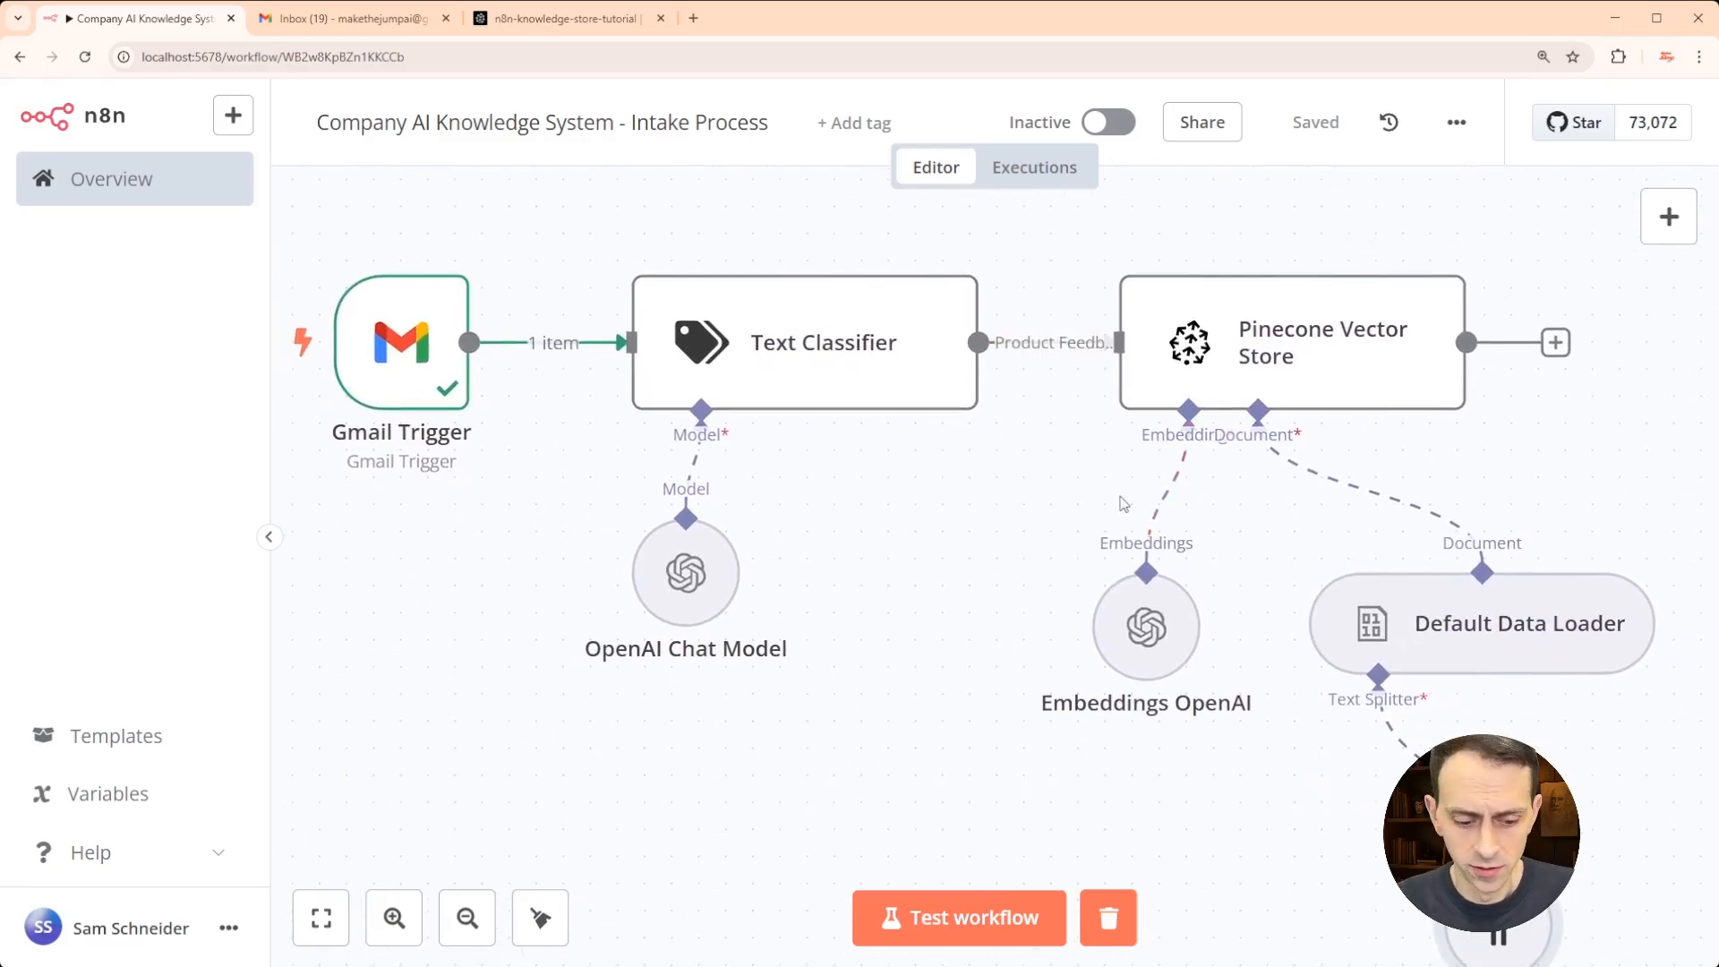
pyautogui.hotkey('ctrl', '-')
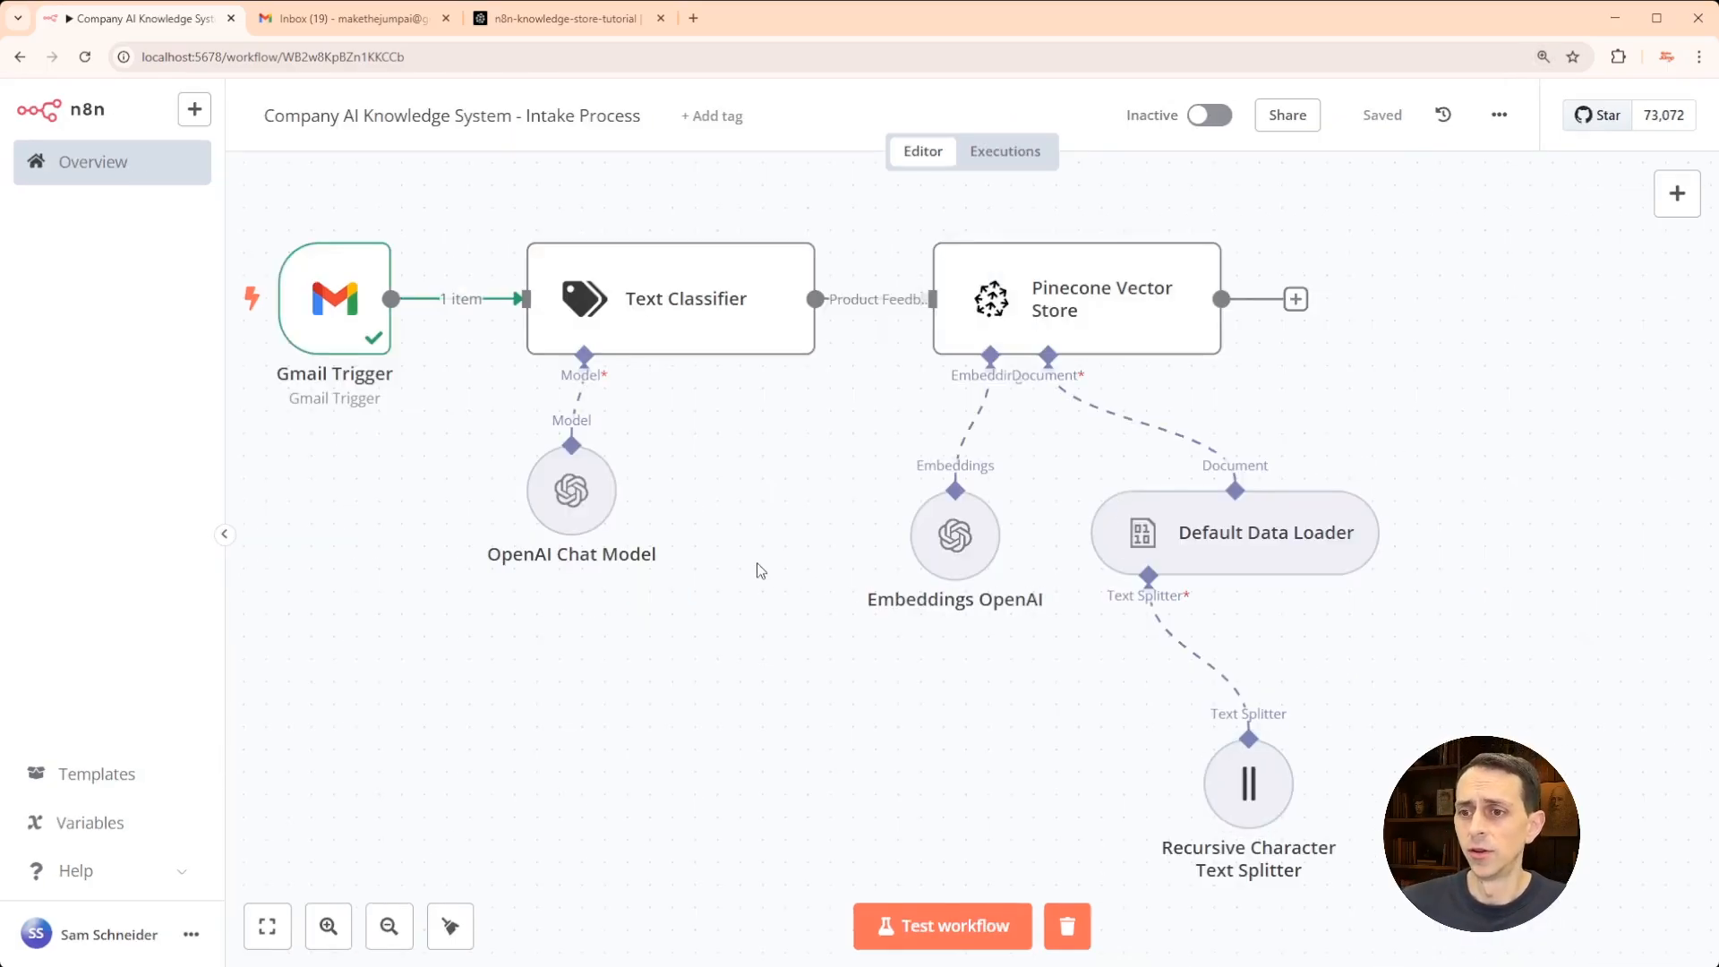
pyautogui.scroll(-1, 764, 555)
pyautogui.hscroll(-1, 764, 555)
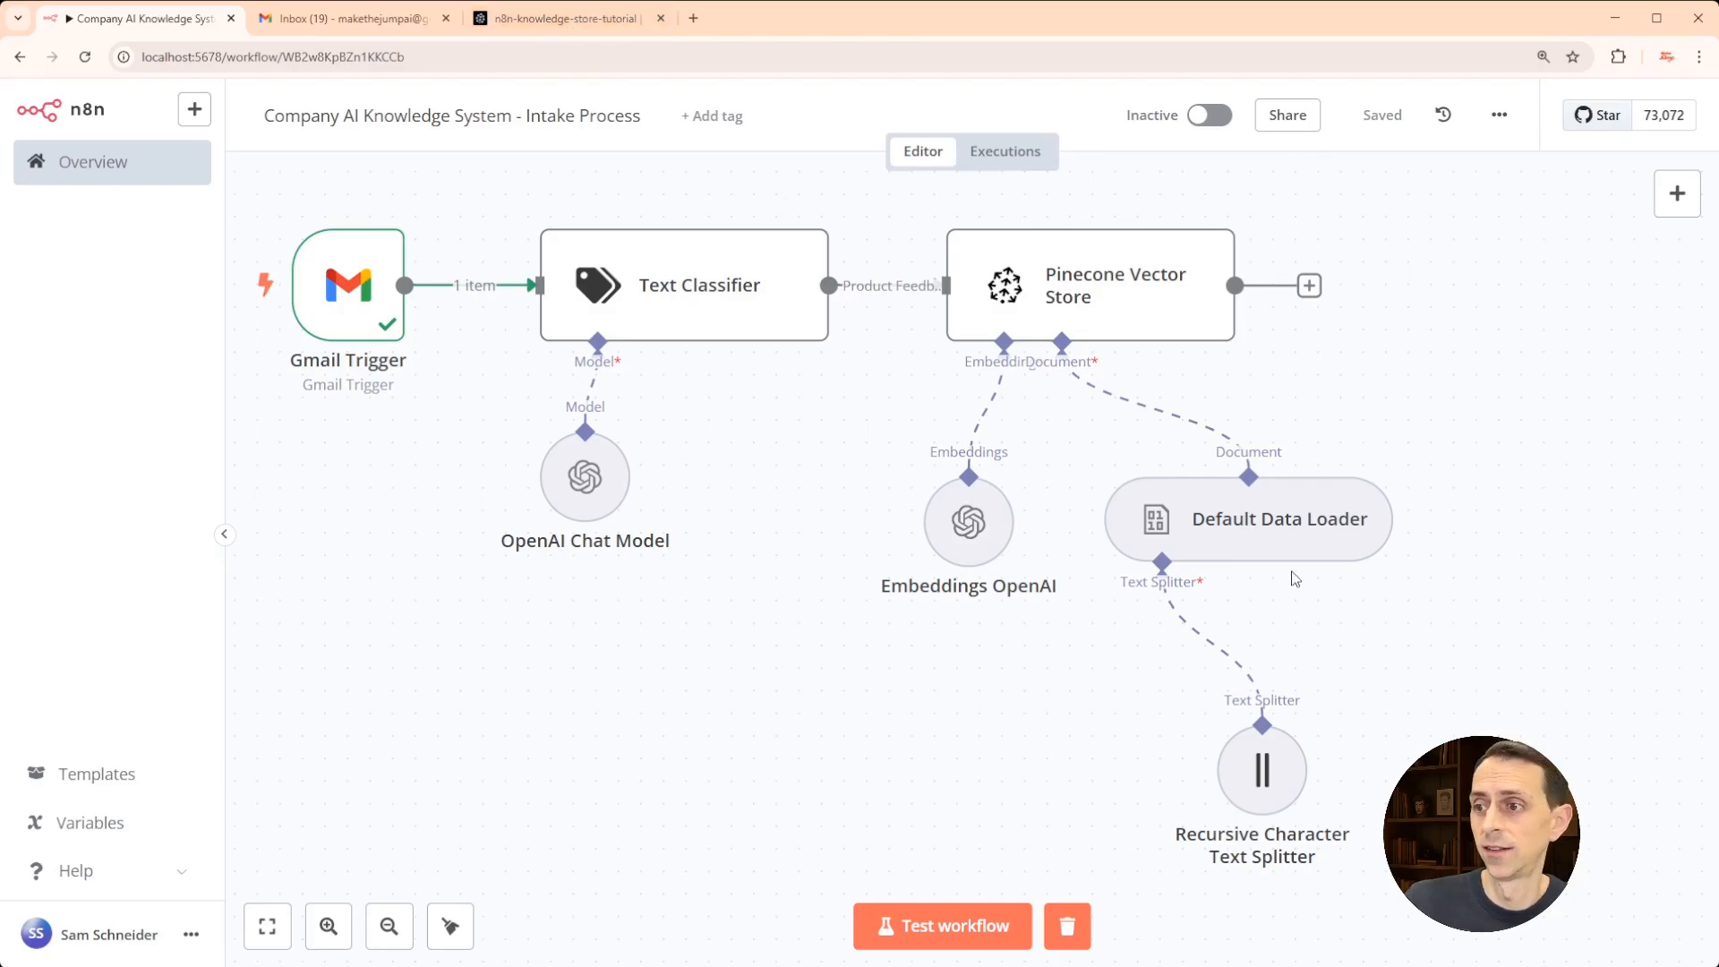
# - Confirm the Pinecone index has no records, then test-run the whole n8n workflow
pyautogui.click(548, 20)
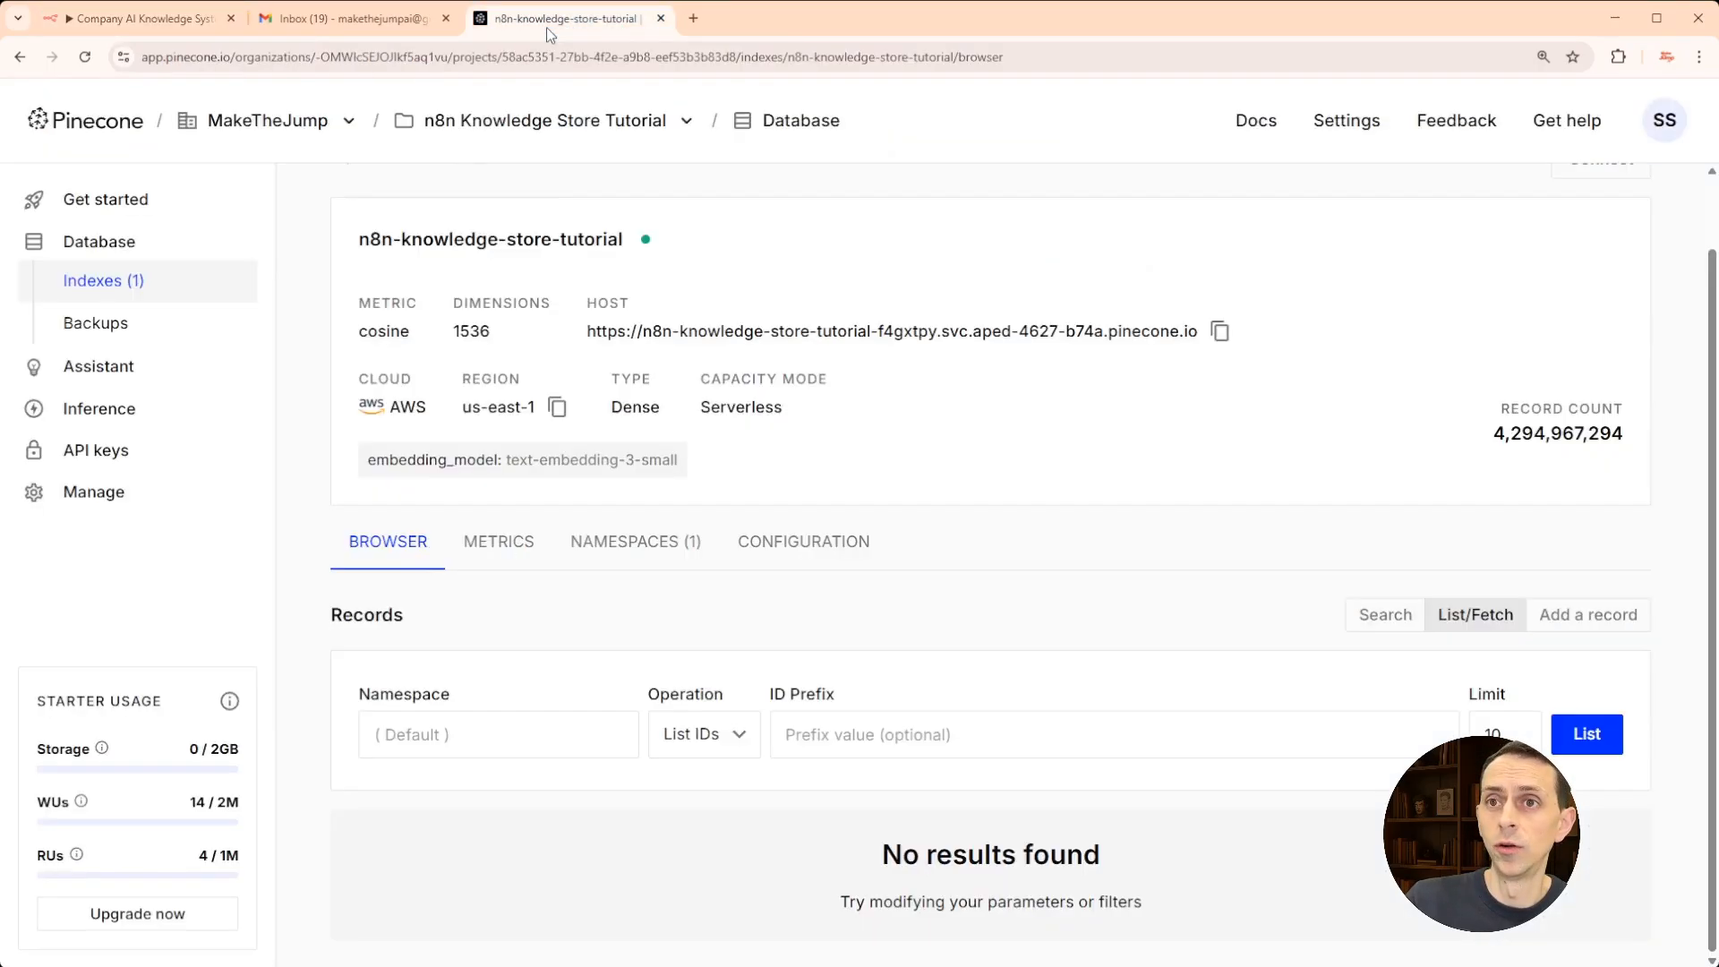
pyautogui.click(161, 28)
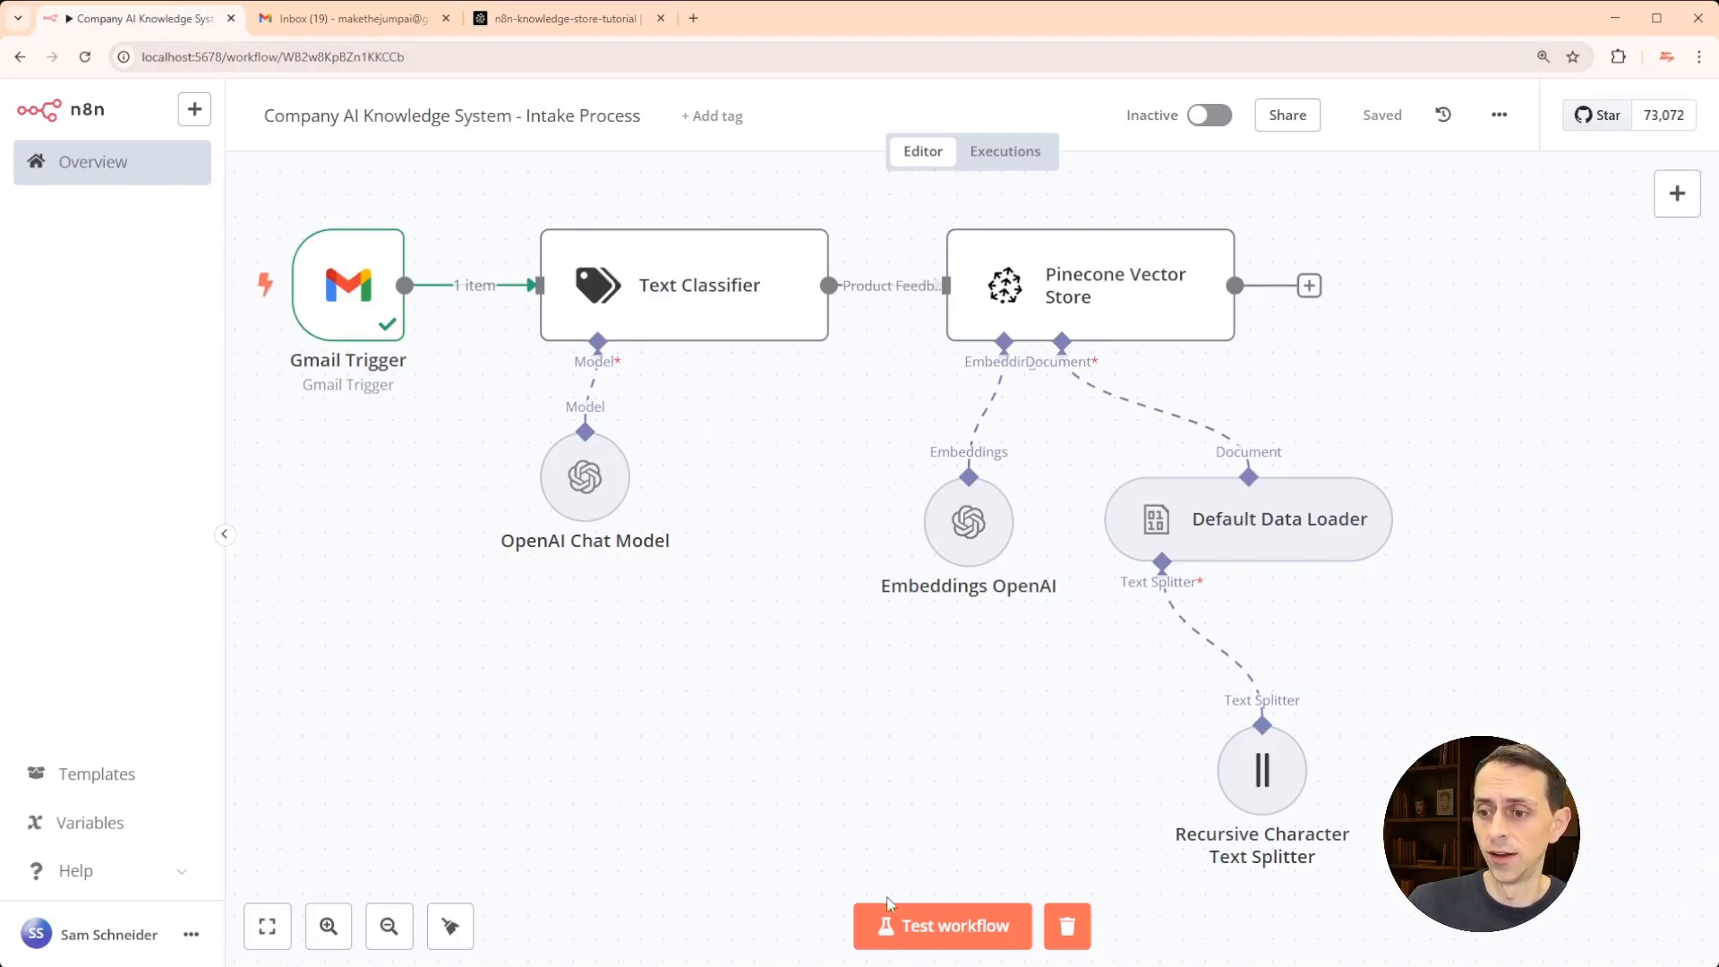
pyautogui.click(929, 923)
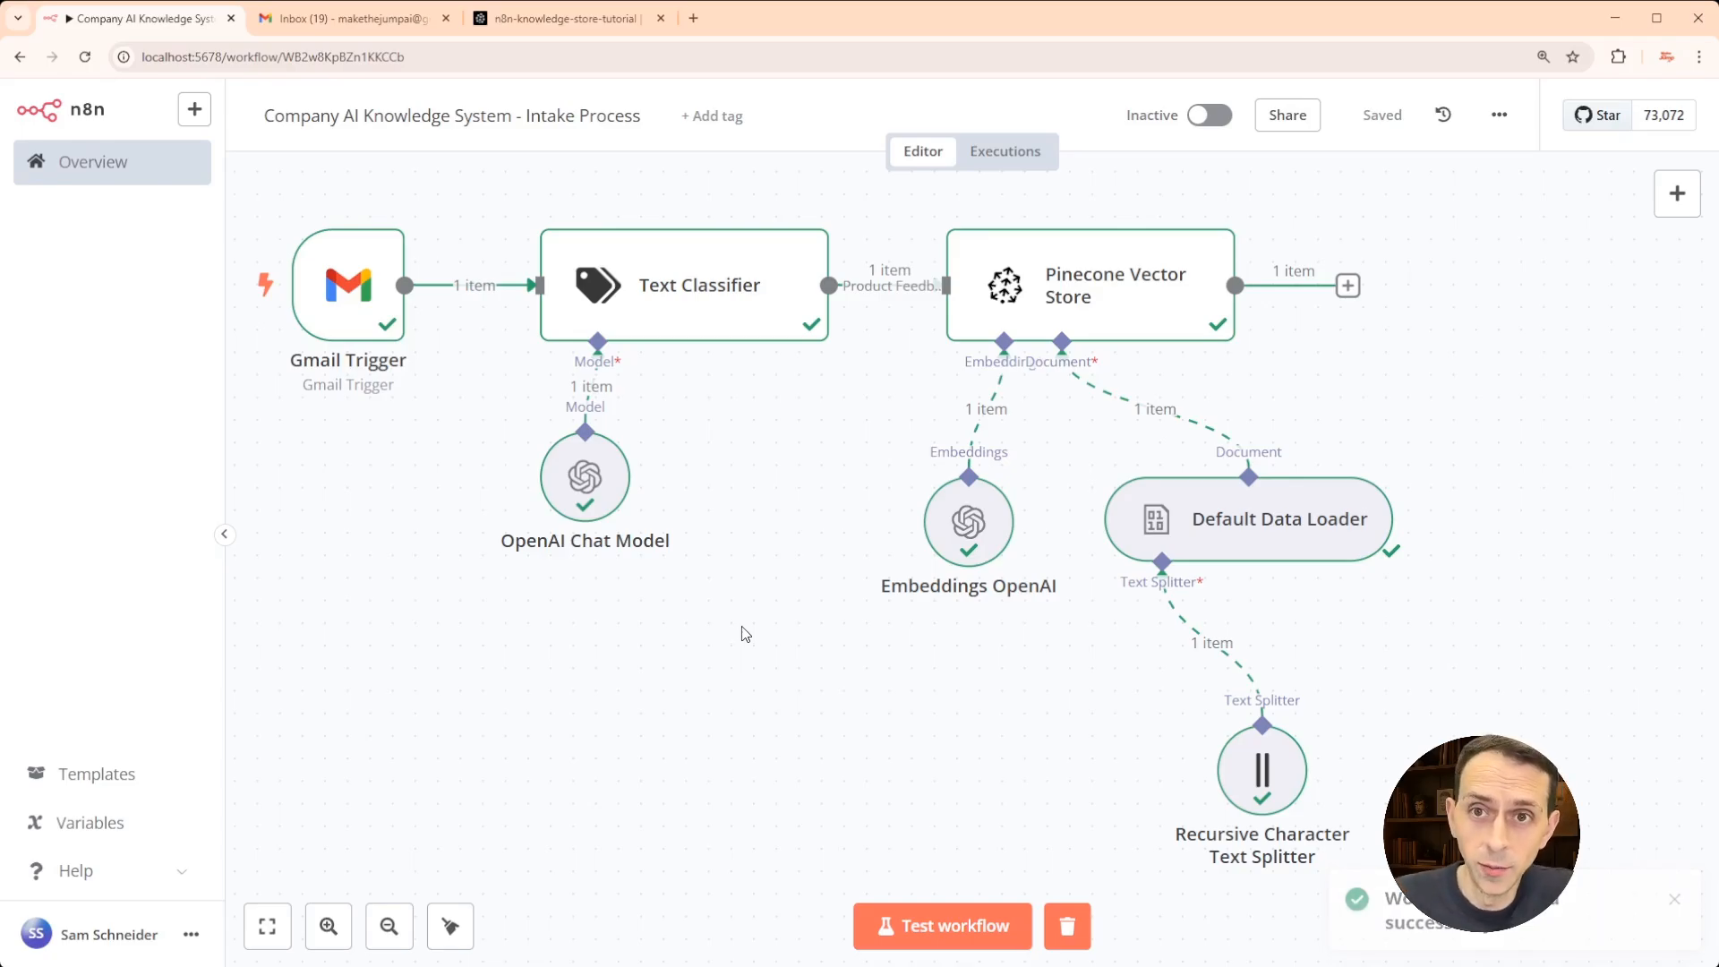
pyautogui.moveTo(288, 311)
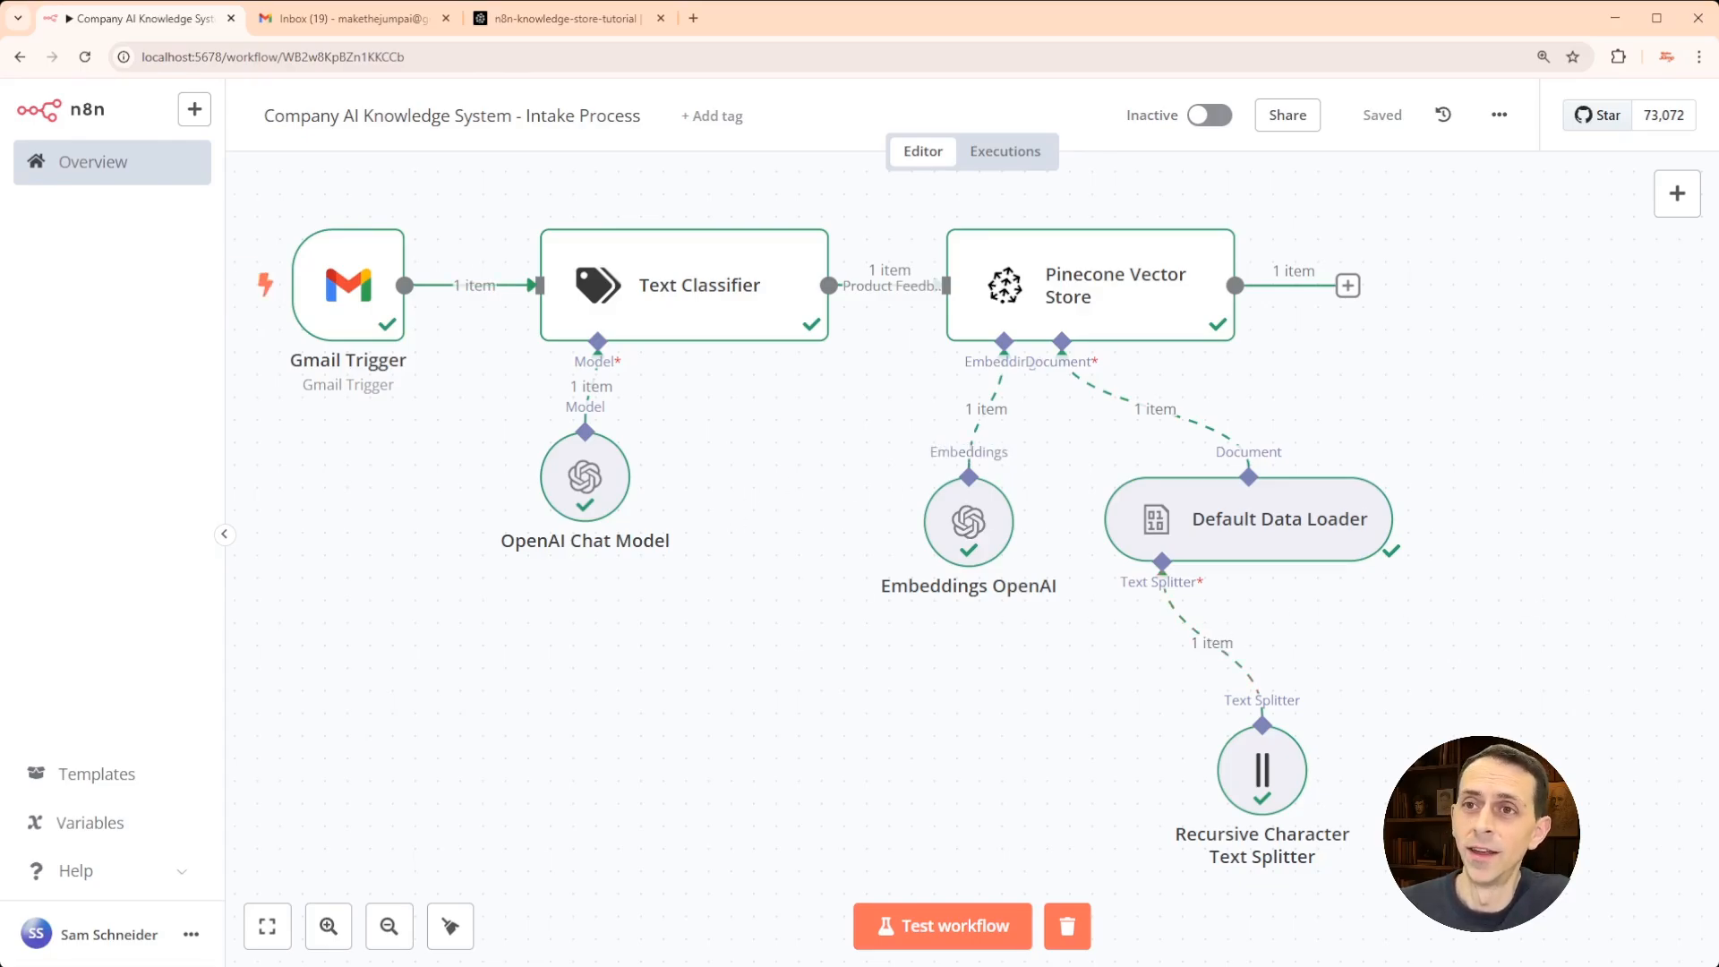
pyautogui.hotkey('ctrl', 'Tab')
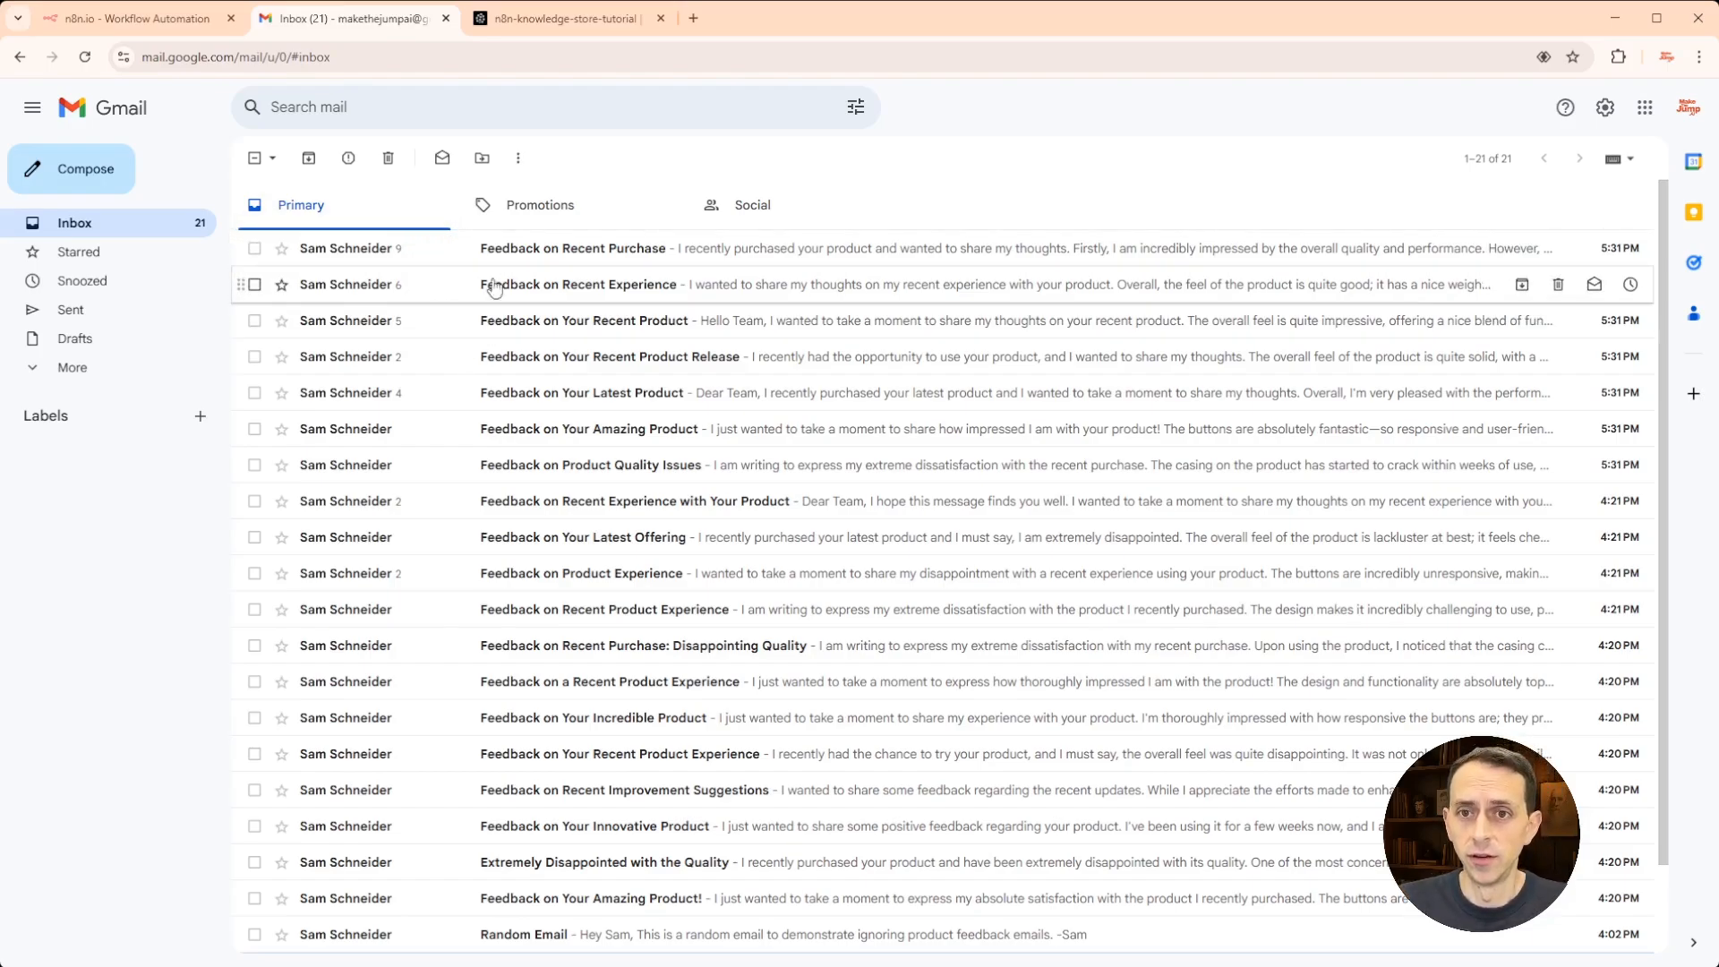
# - Open the 17:31:37 n8n execution showing five emails passed through to Pinecone
pyautogui.click(190, 18)
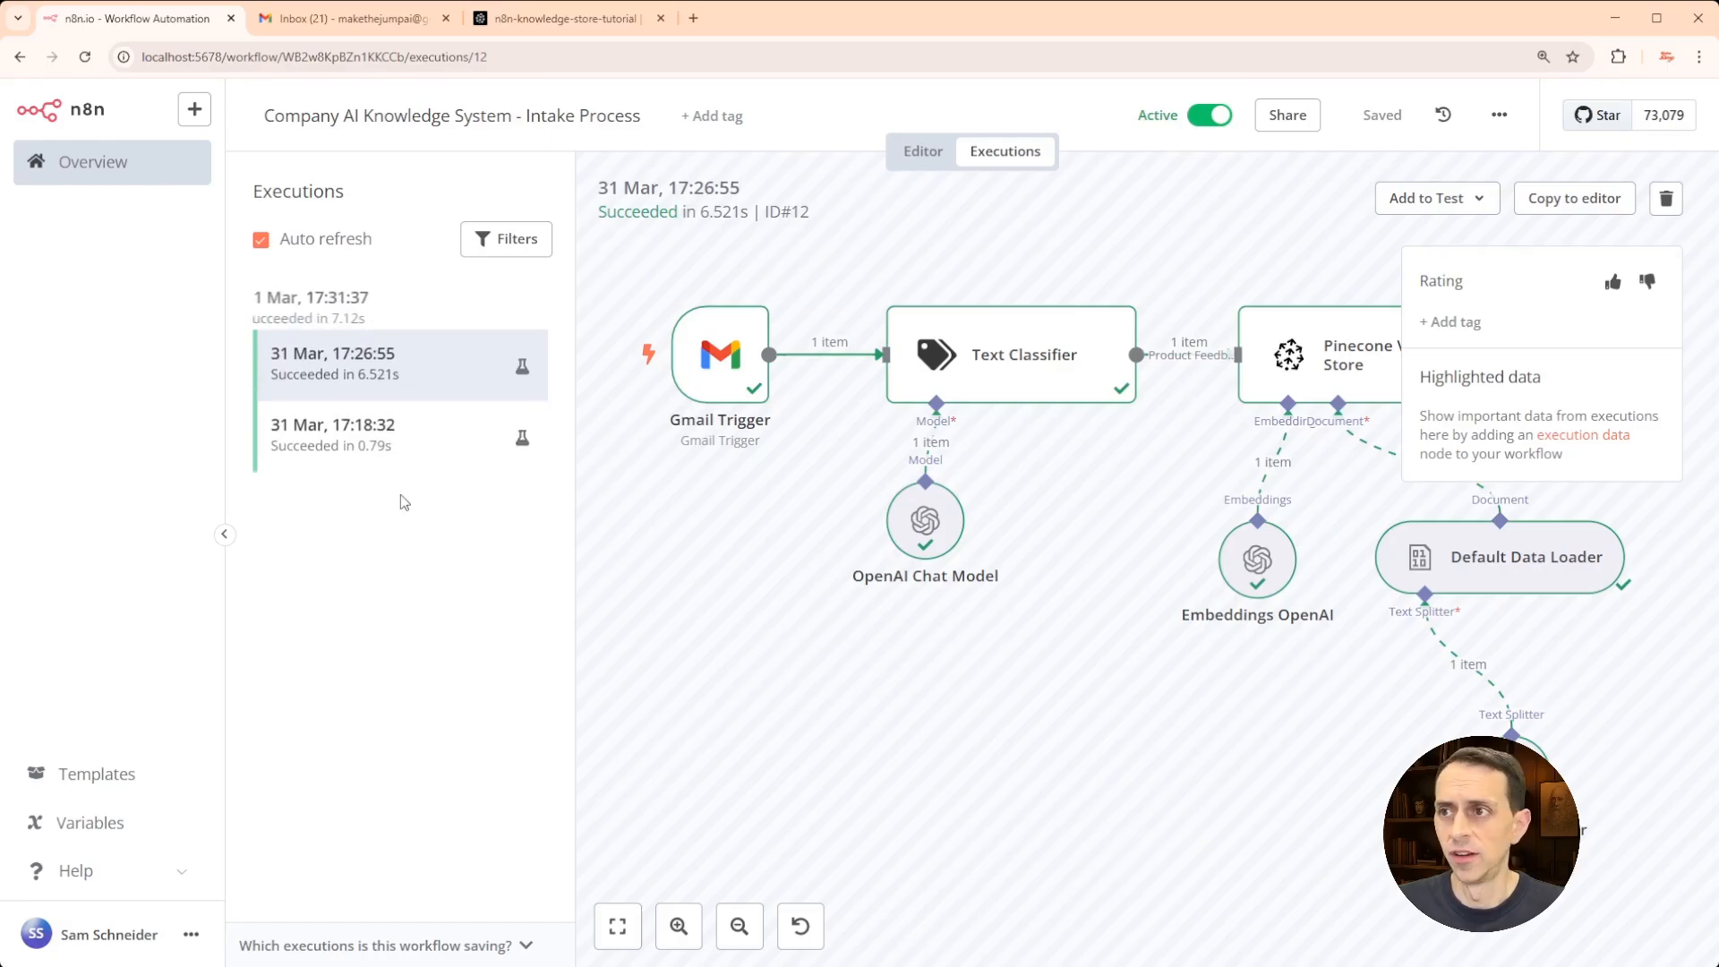
pyautogui.click(451, 311)
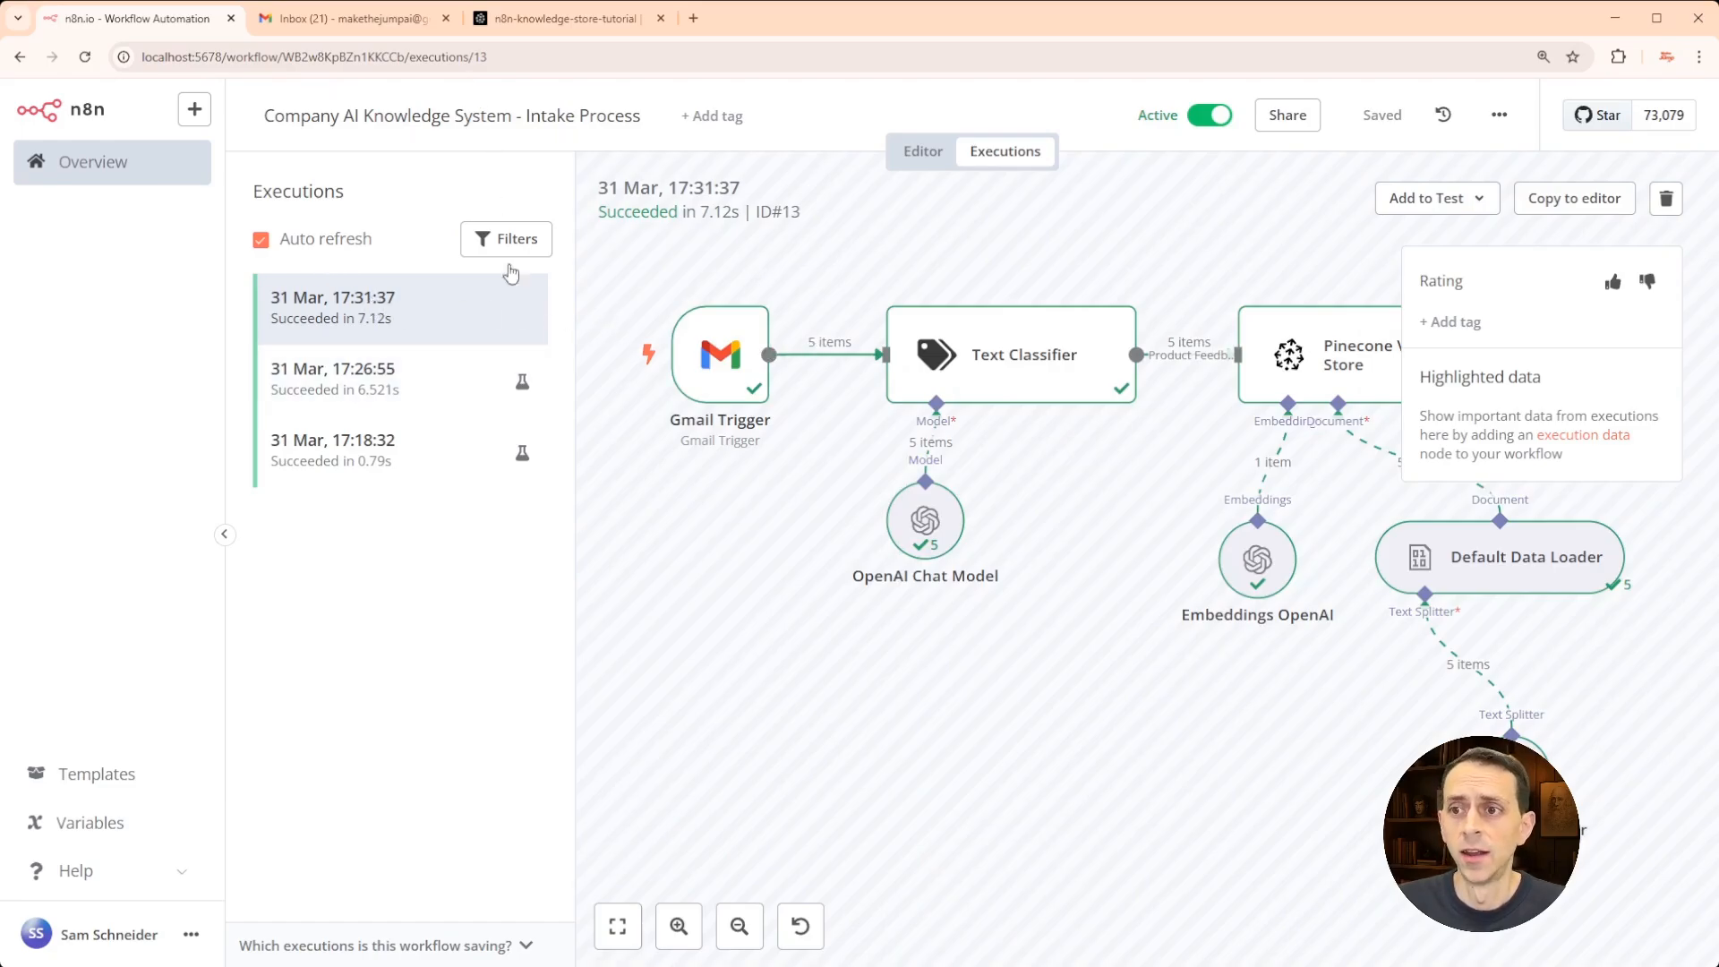
pyautogui.click(528, 25)
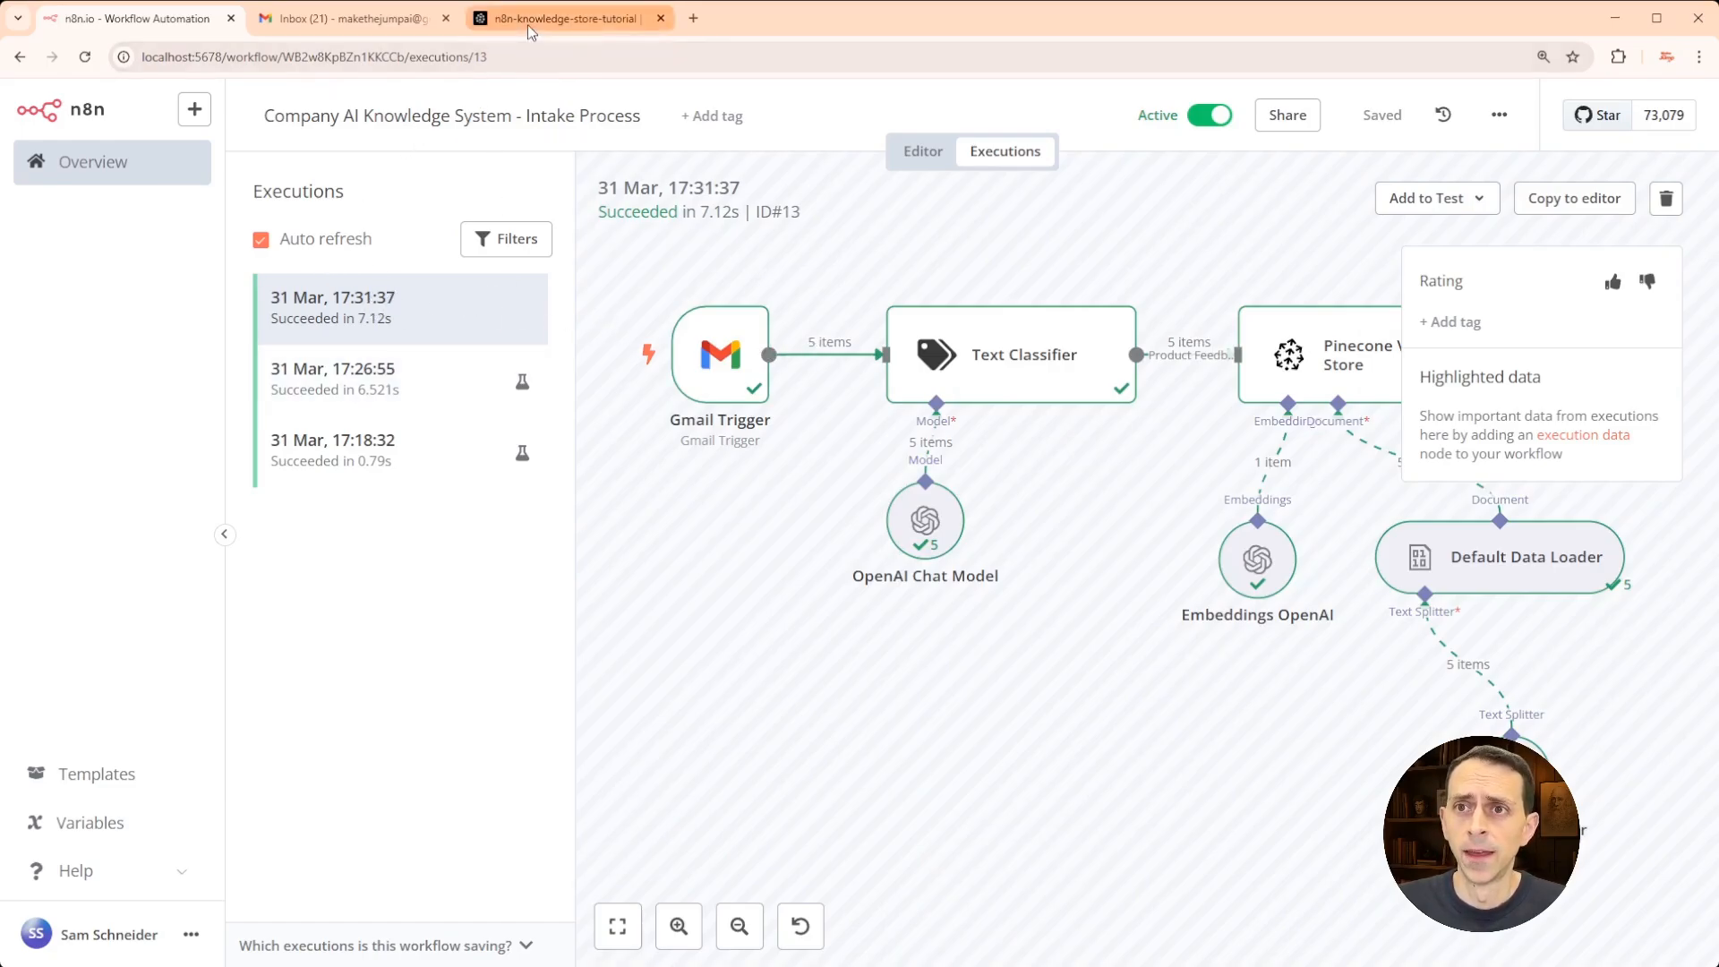
# - List, search and refresh the Pinecone records to confirm 6 feedback-email entries
pyautogui.click(1584, 735)
pyautogui.scroll(-4, 1021, 594)
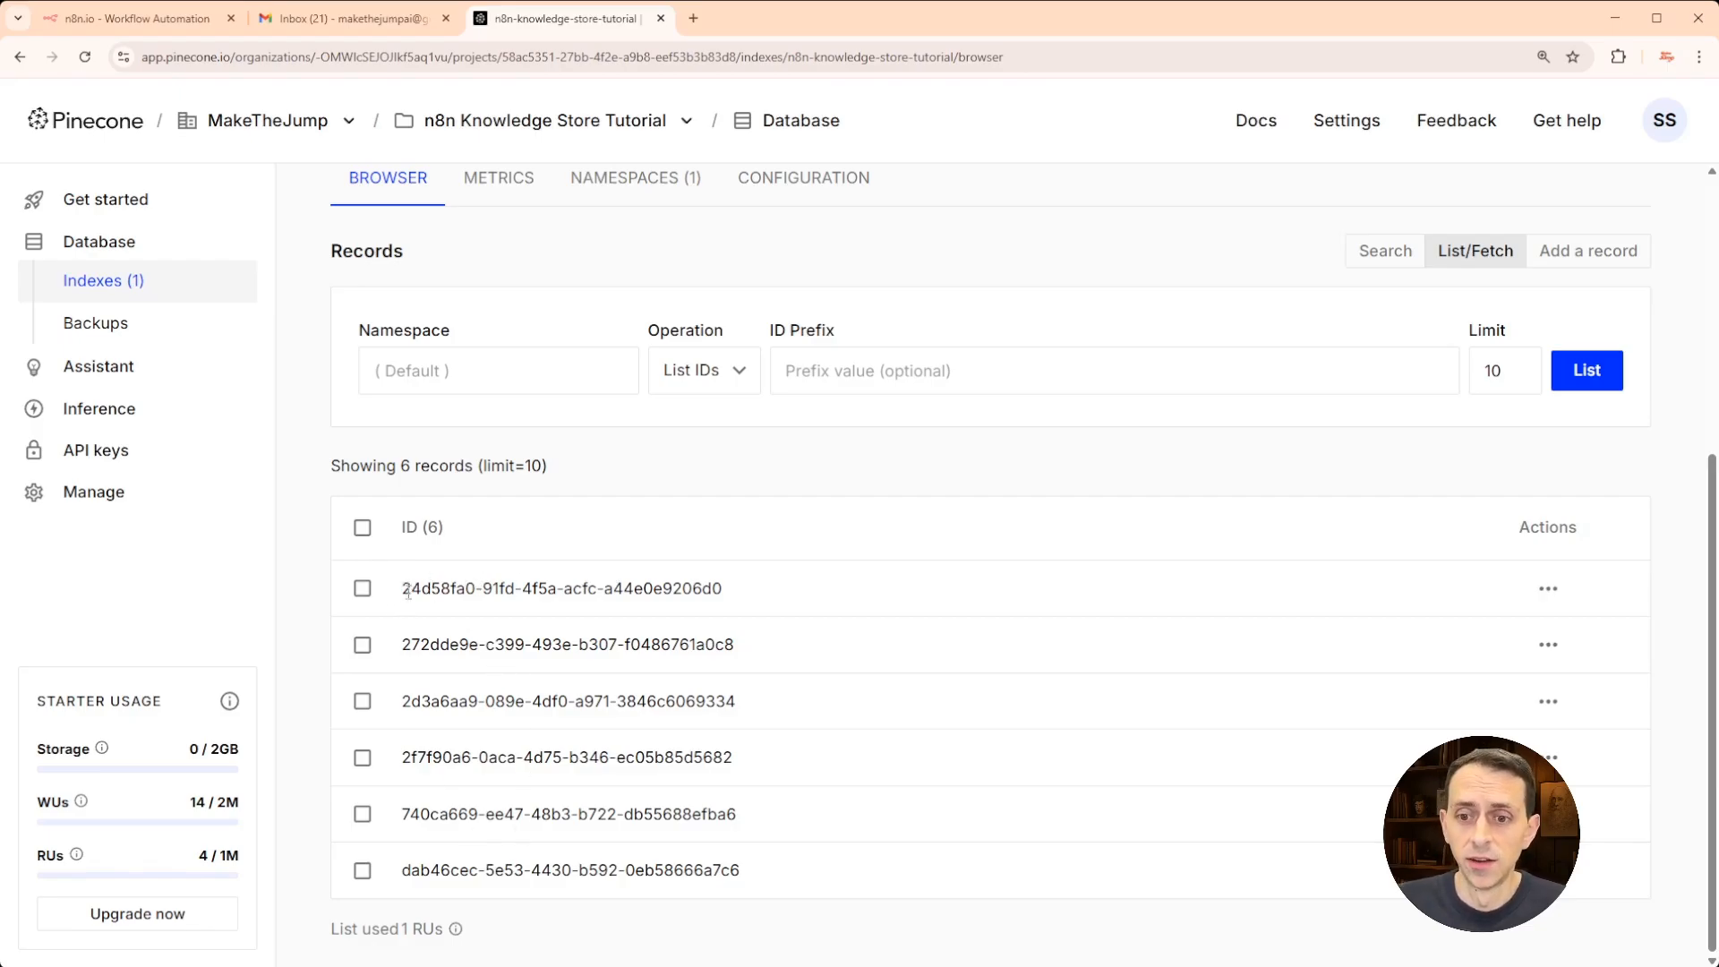
pyautogui.click(1384, 251)
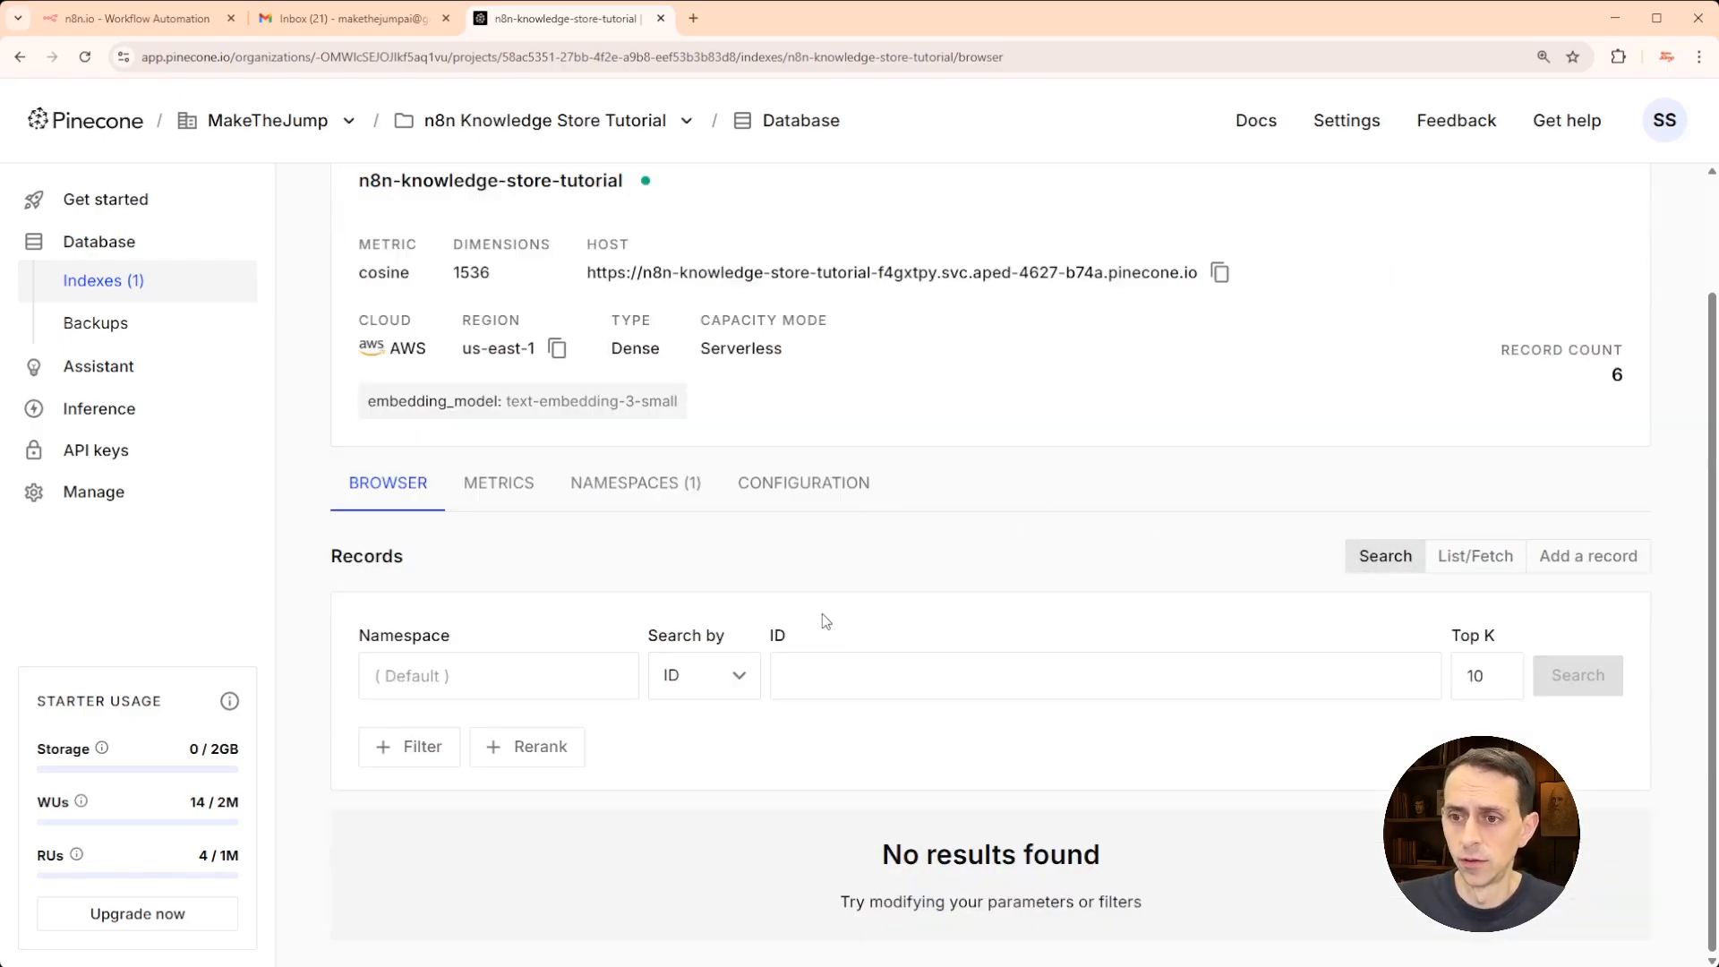
pyautogui.press('F5')
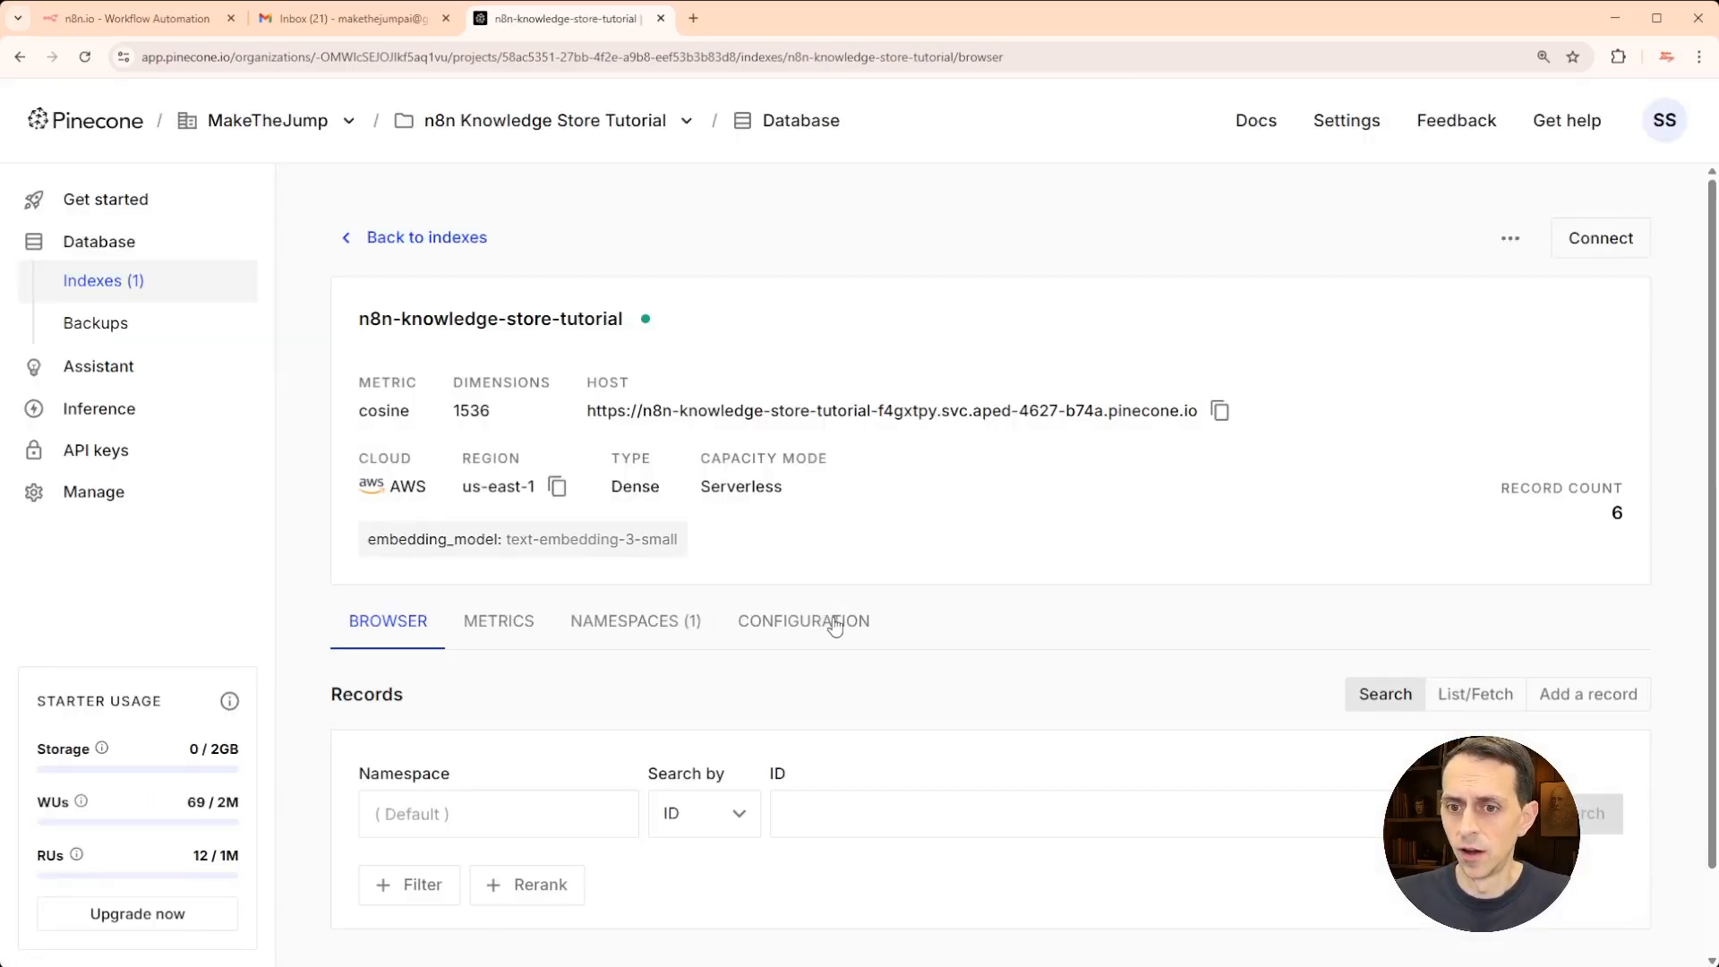
pyautogui.scroll(-6, 832, 598)
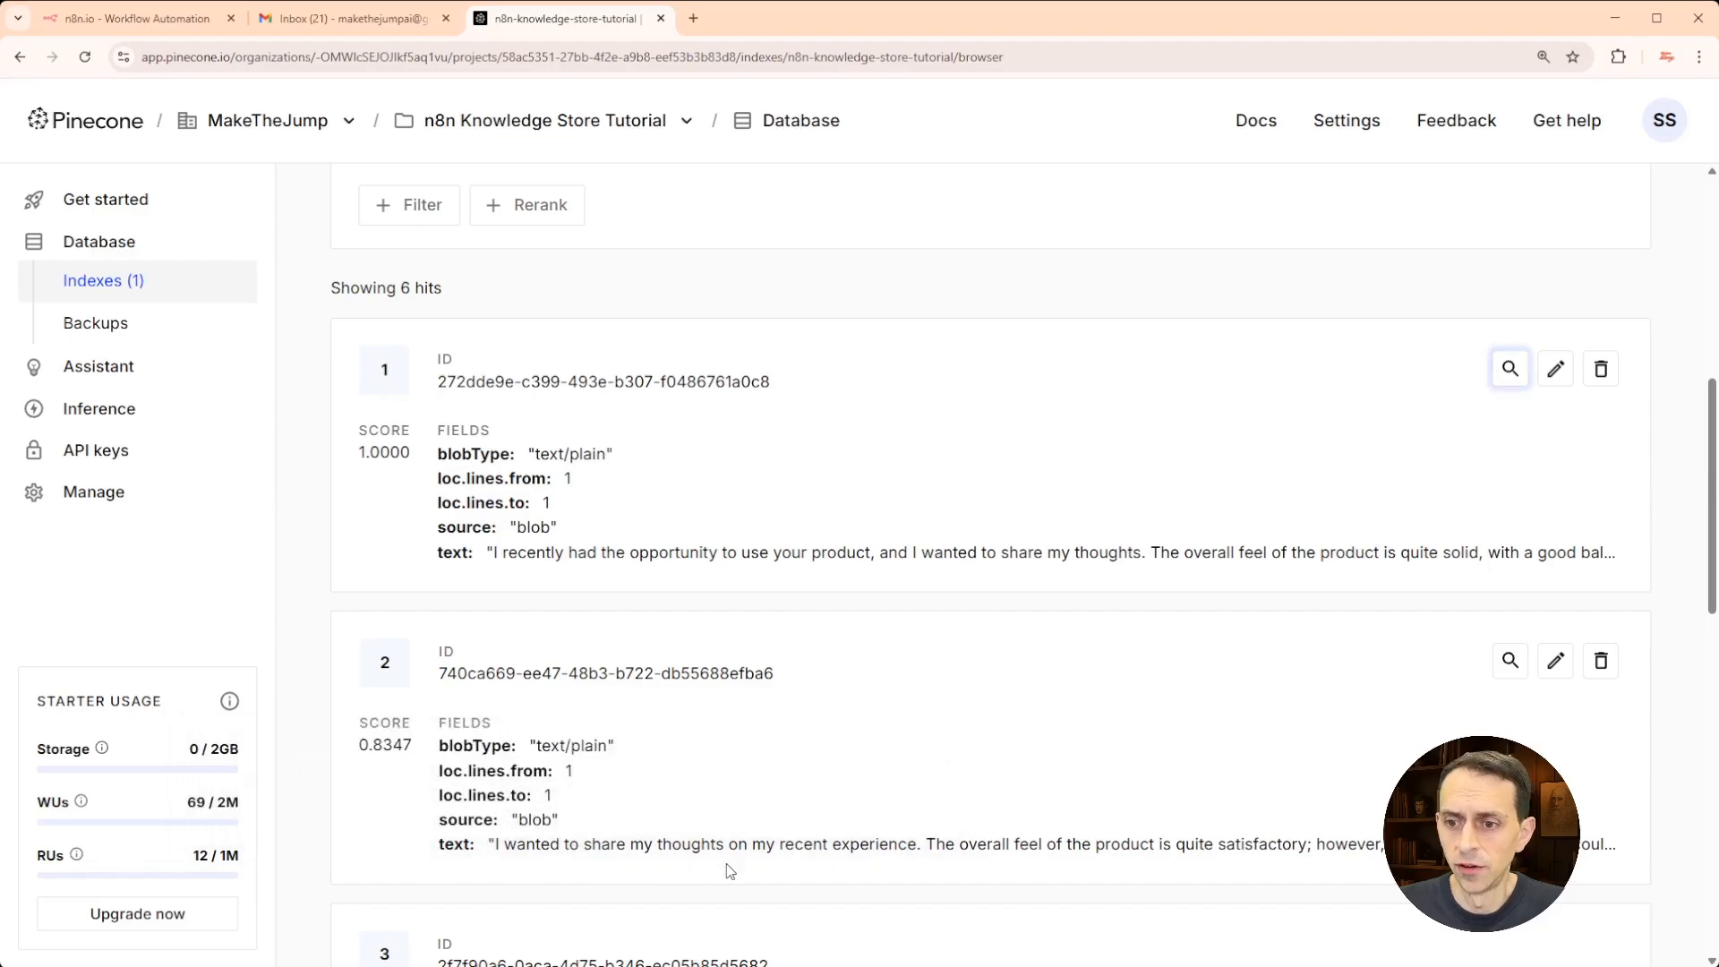
pyautogui.scroll(-4, 680, 769)
pyautogui.scroll(-9, 681, 769)
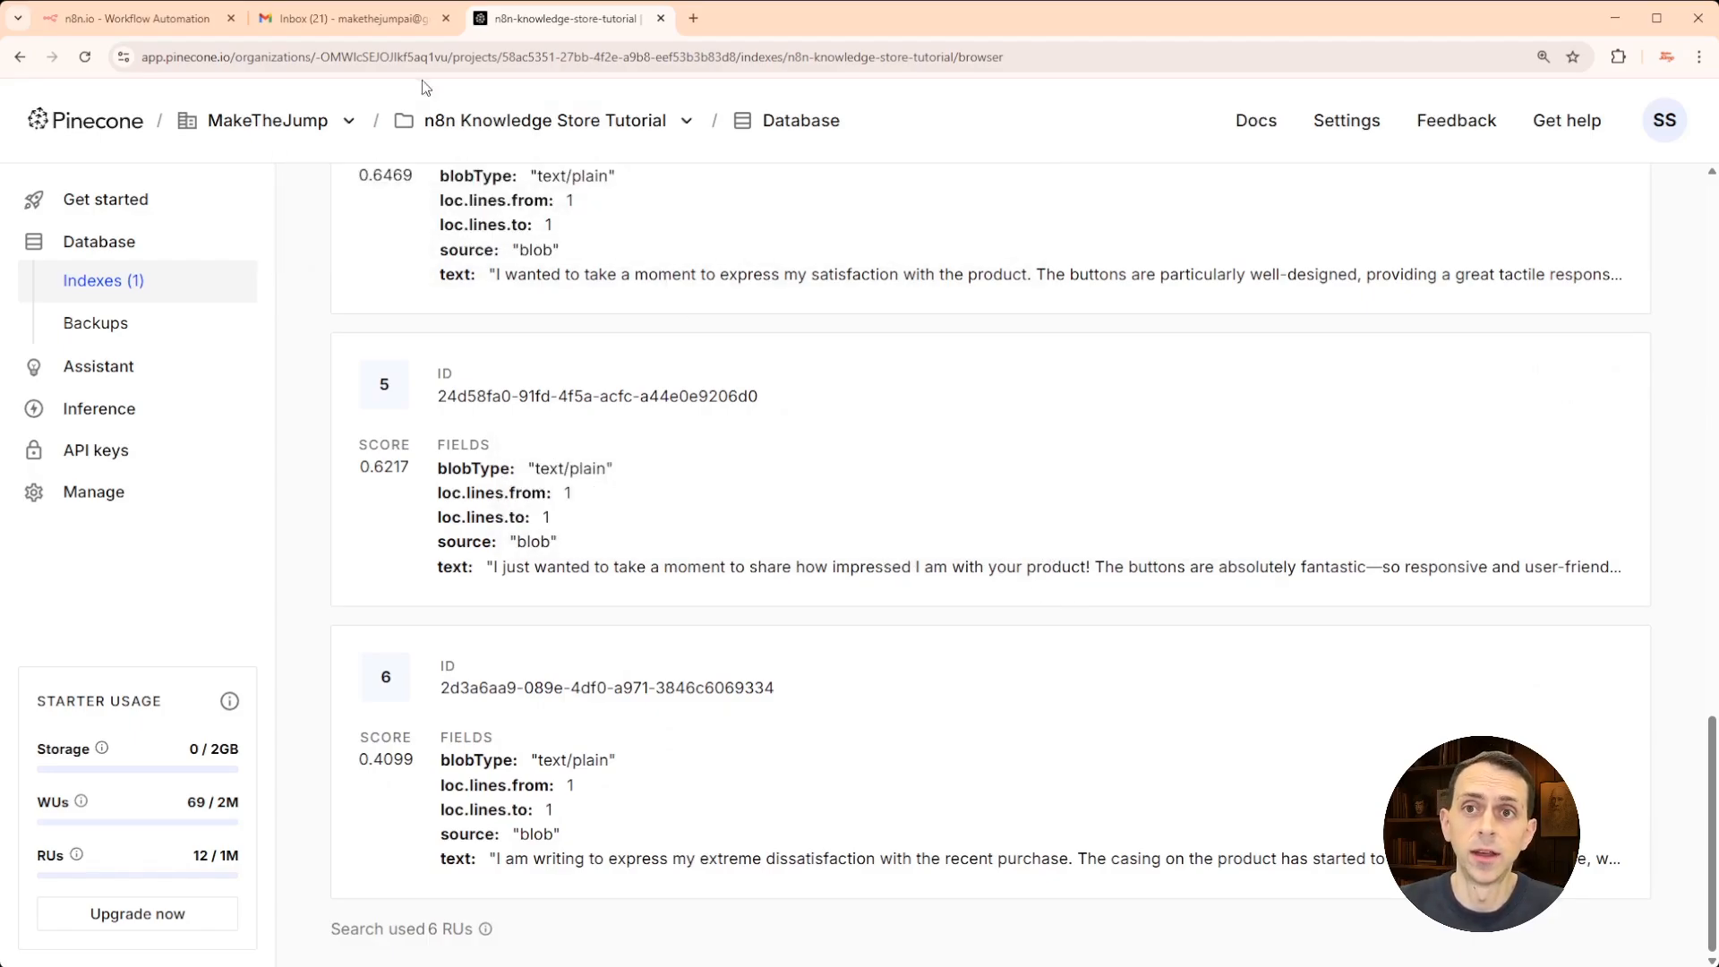
pyautogui.click(389, 29)
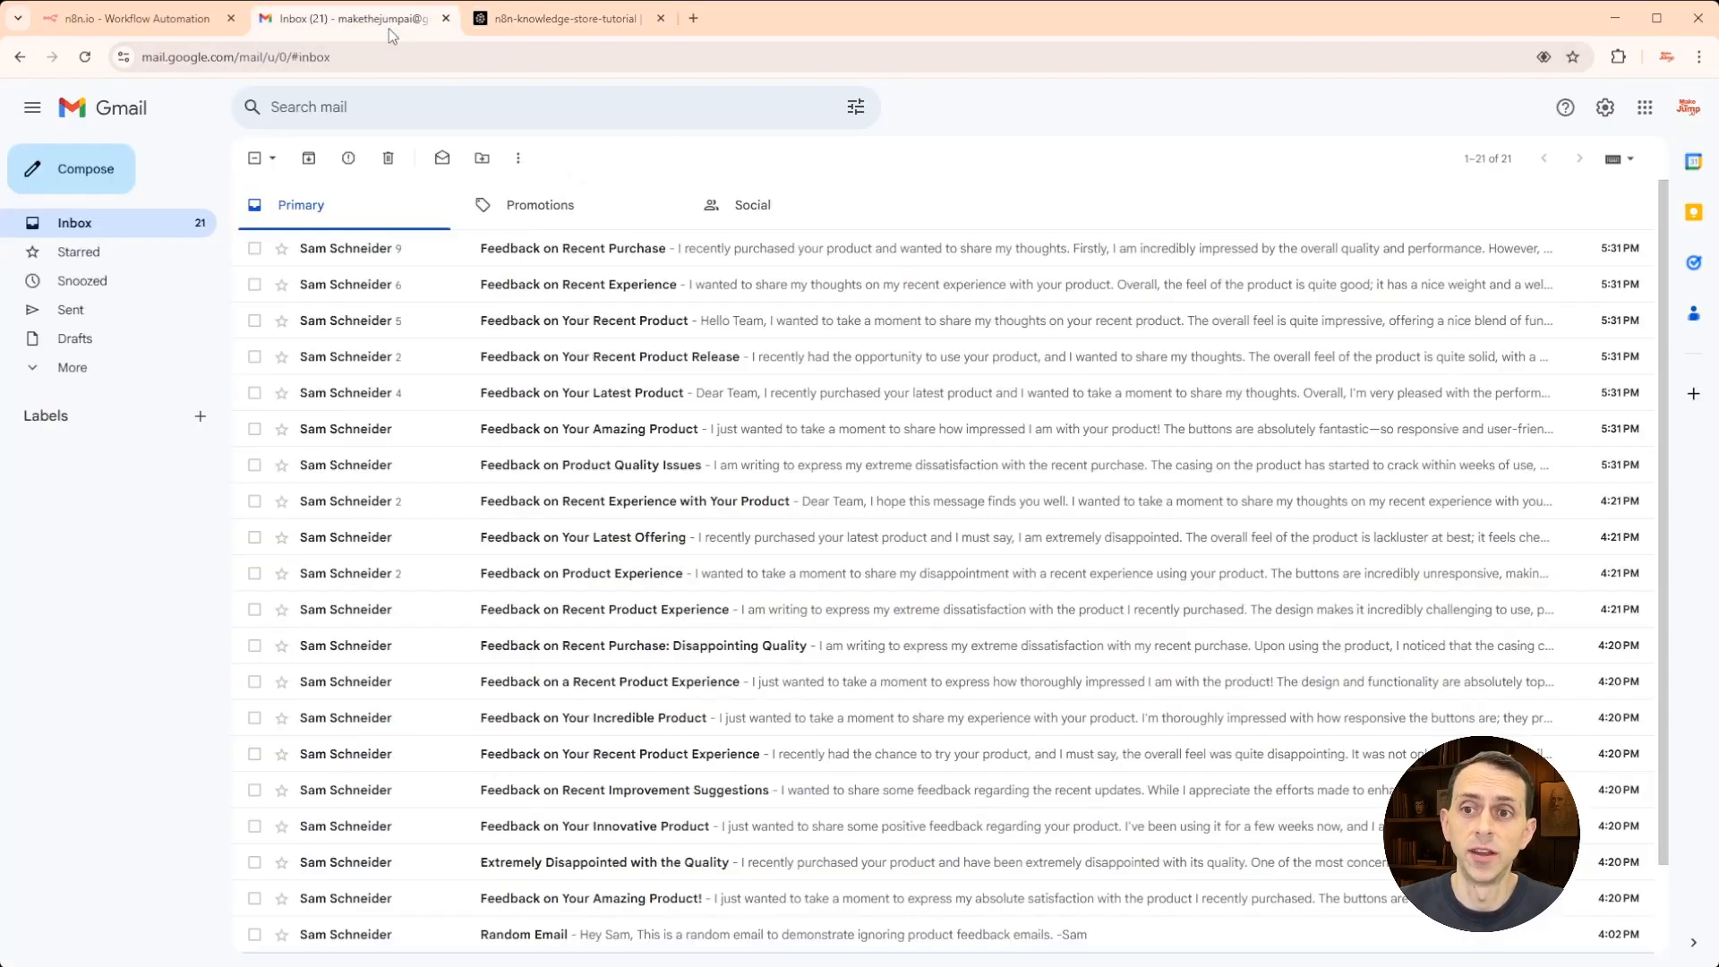
pyautogui.click(529, 18)
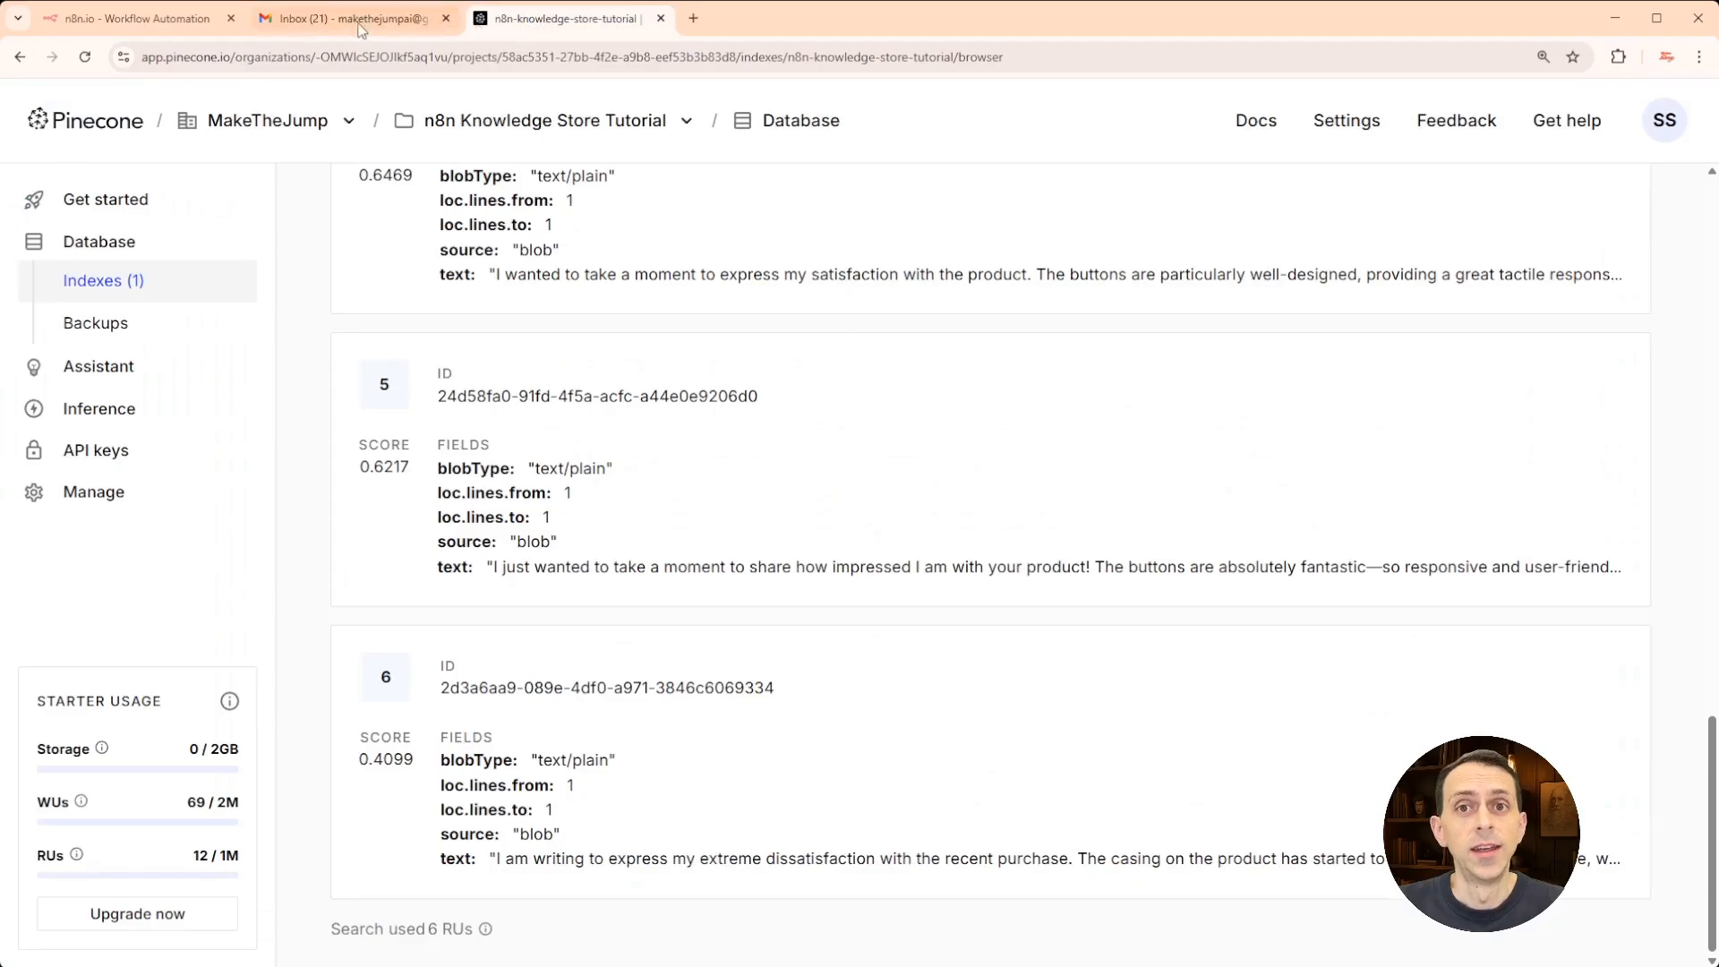
pyautogui.click(195, 23)
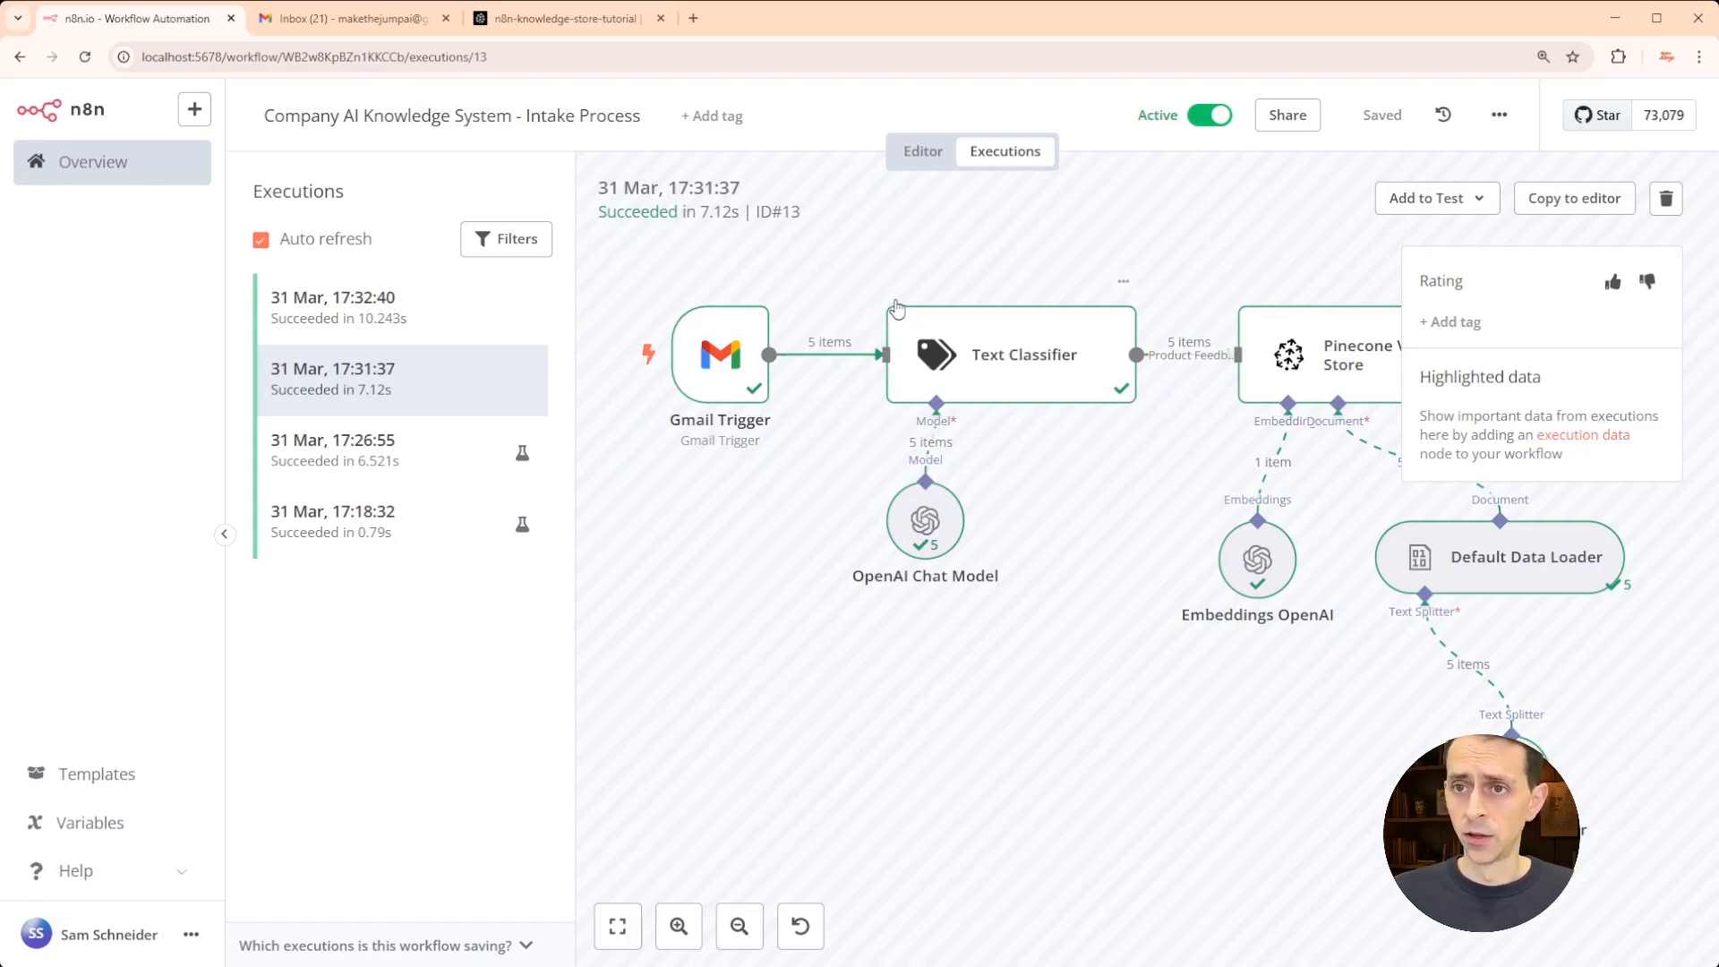
# - After the 17:32:40 run succeeds, return to the n8n-knowledge-store-tutorial Pinecone search results
pyautogui.click(544, 25)
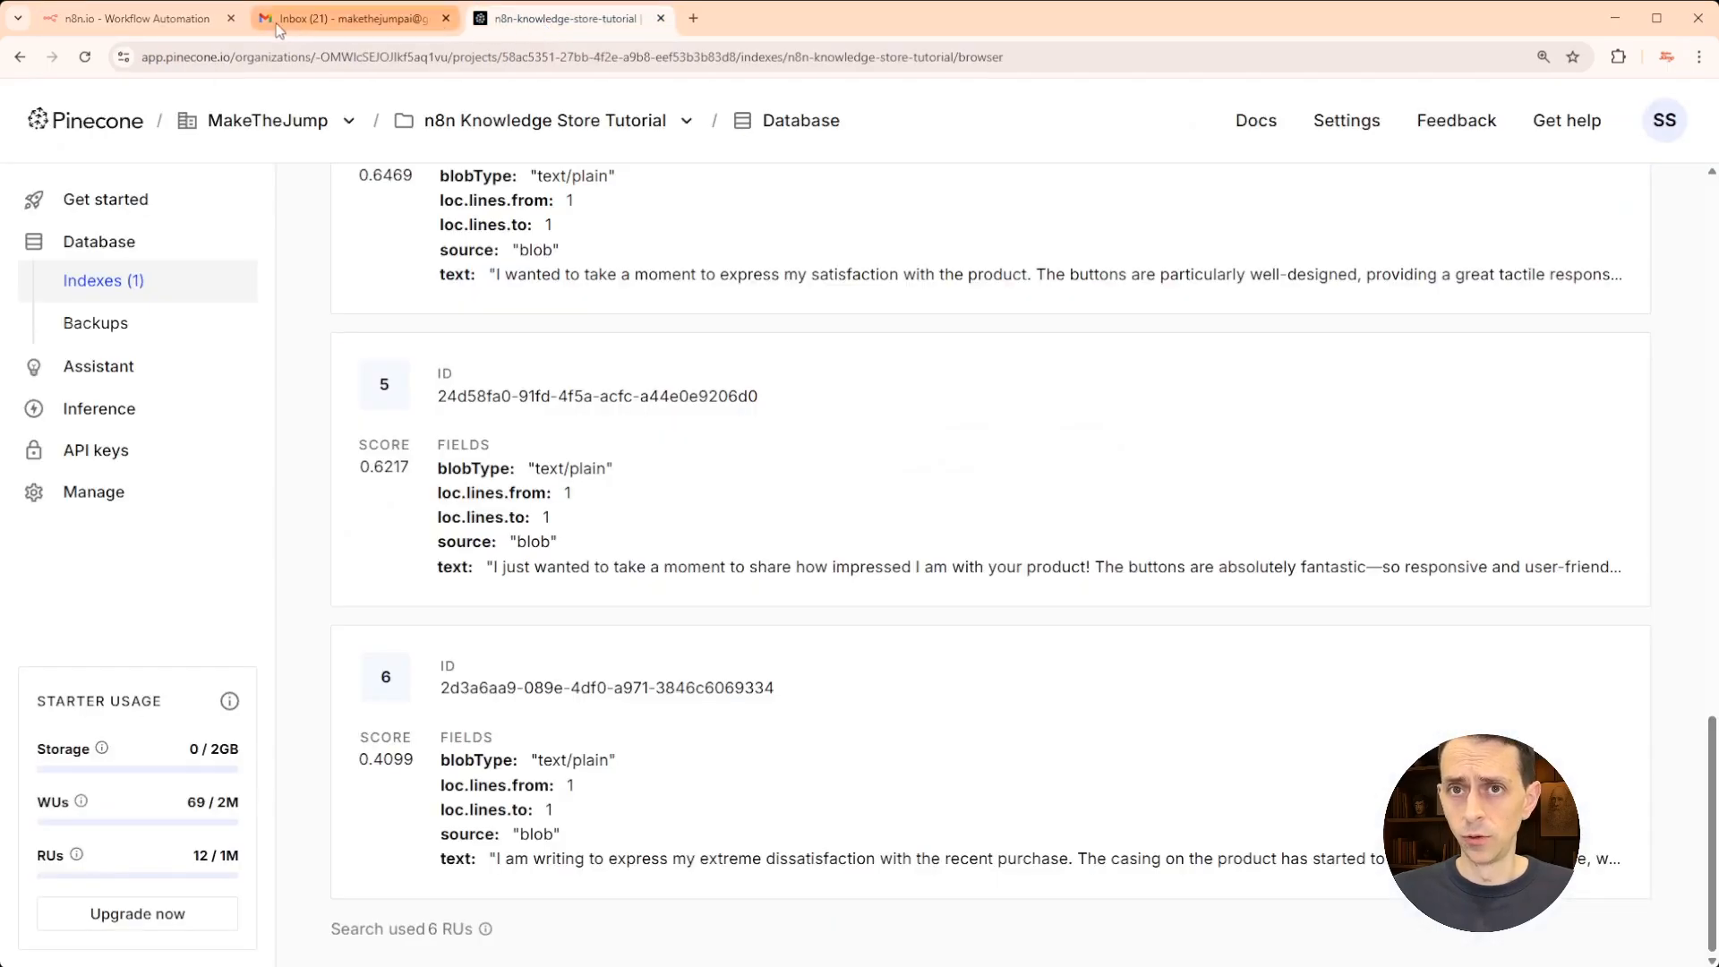
# - Scroll the Pinecone search results to confirm Record Count 15, then switch to Gmail
pyautogui.scroll(10, 881, 380)
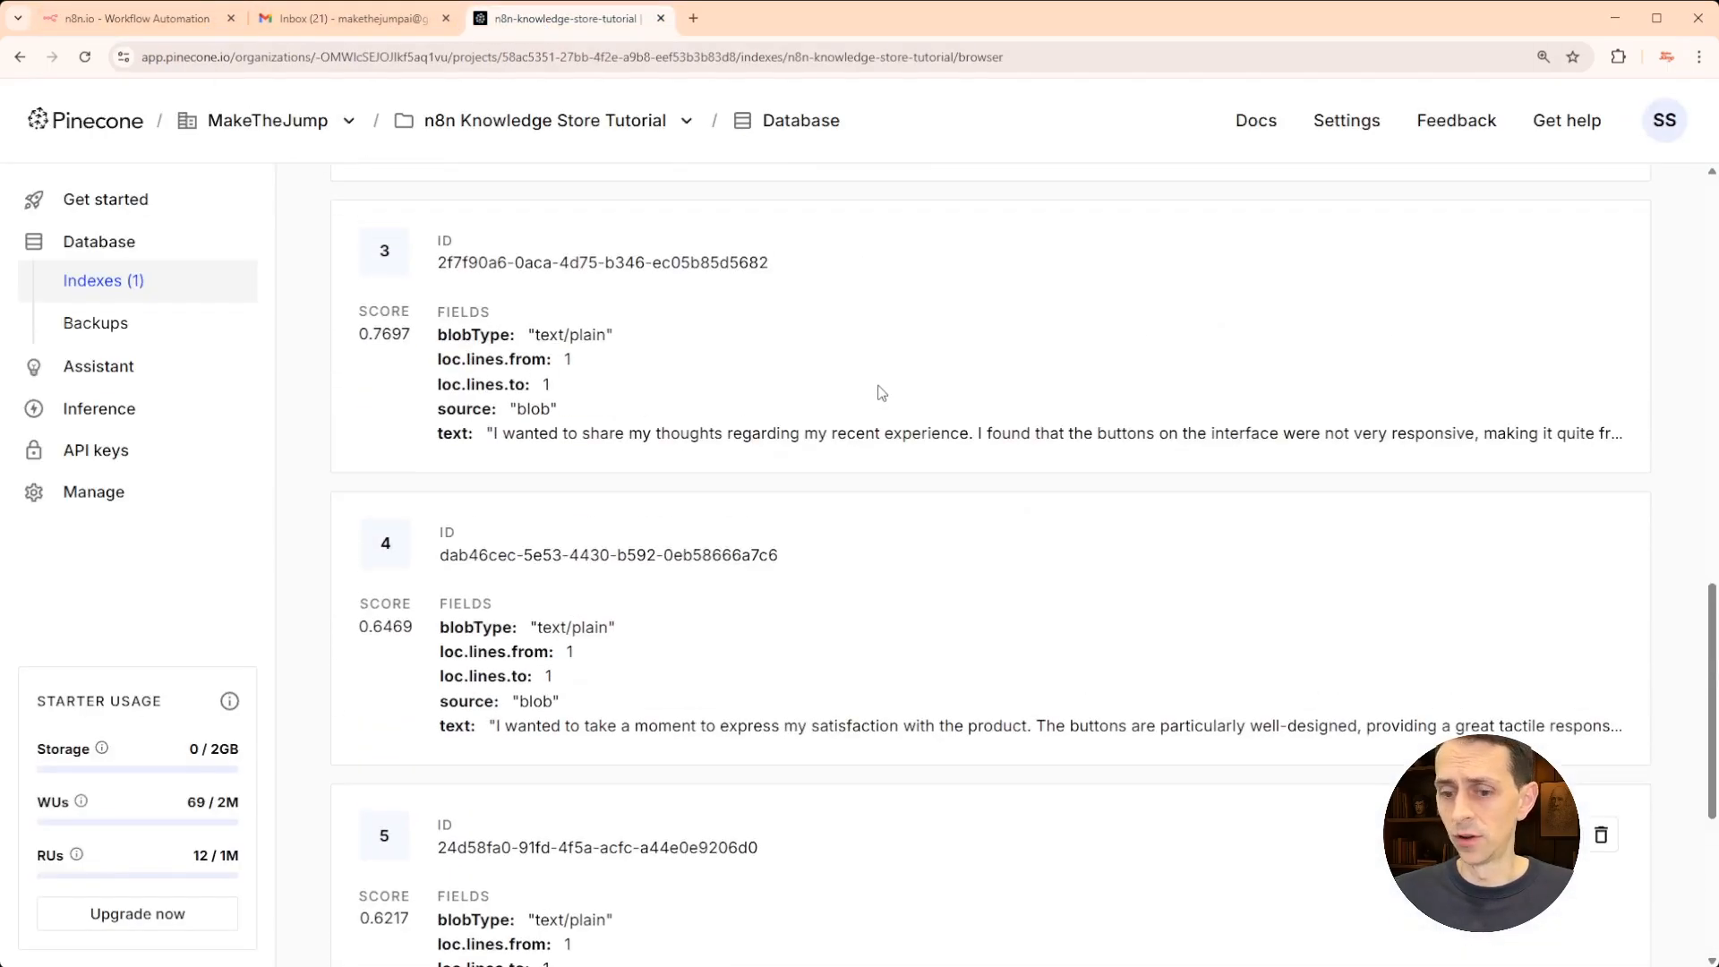
pyautogui.scroll(5, 886, 390)
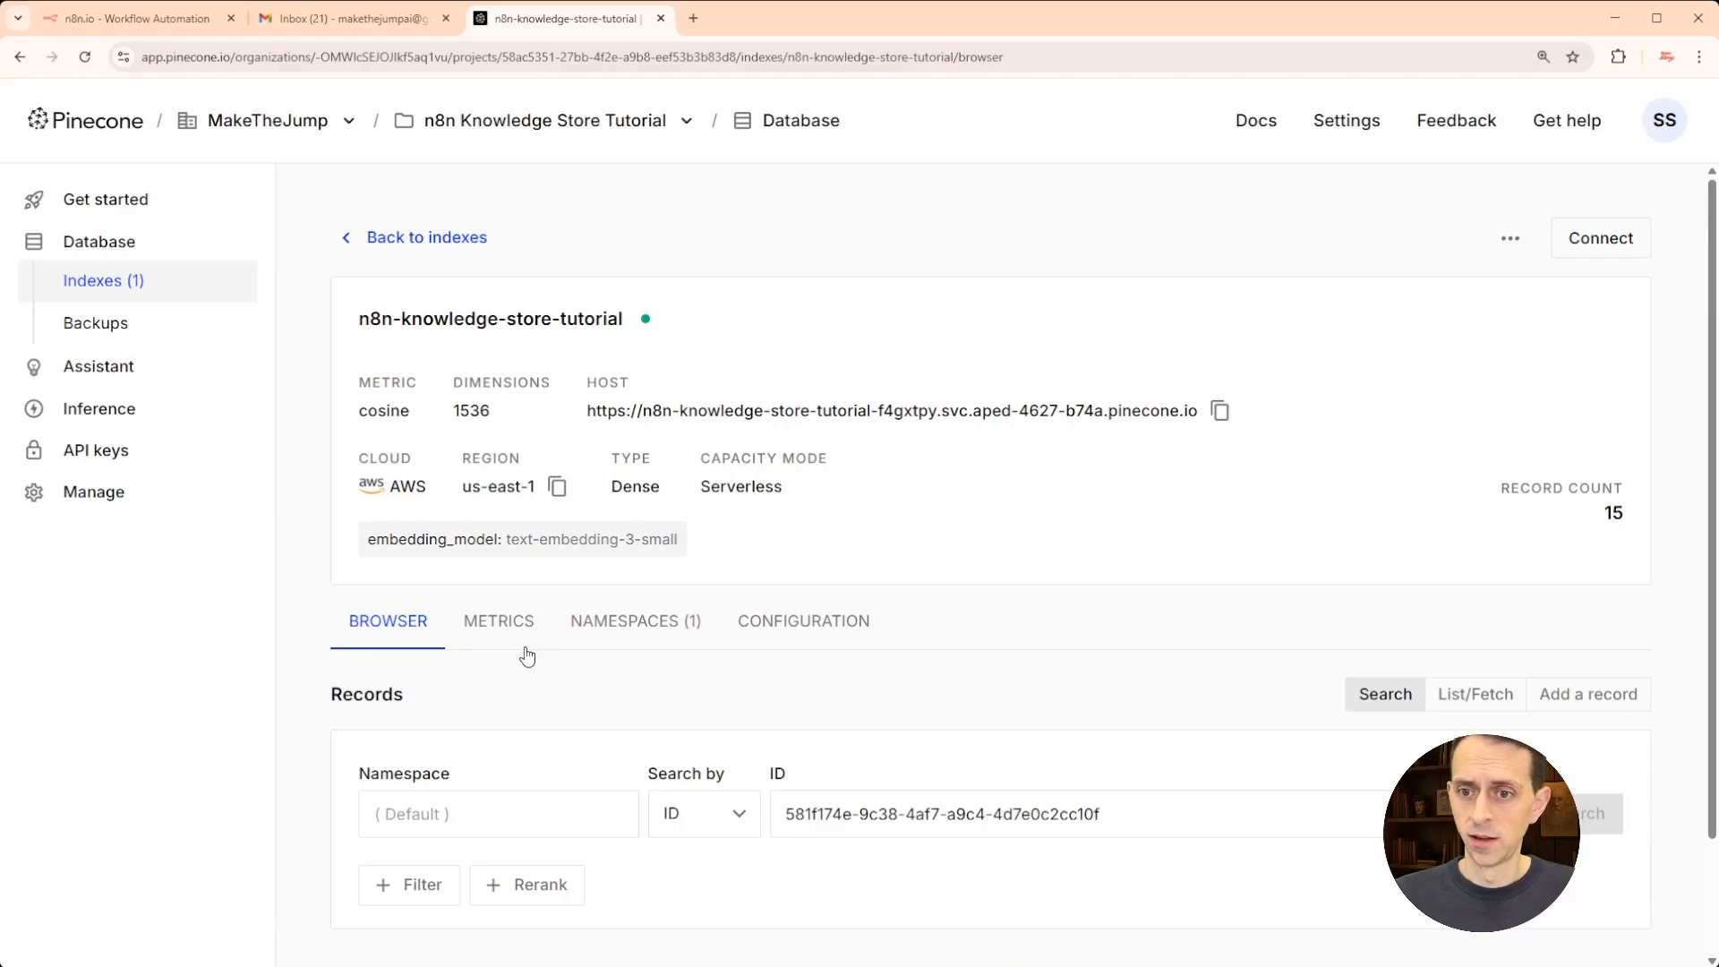
pyautogui.scroll(-20, 459, 696)
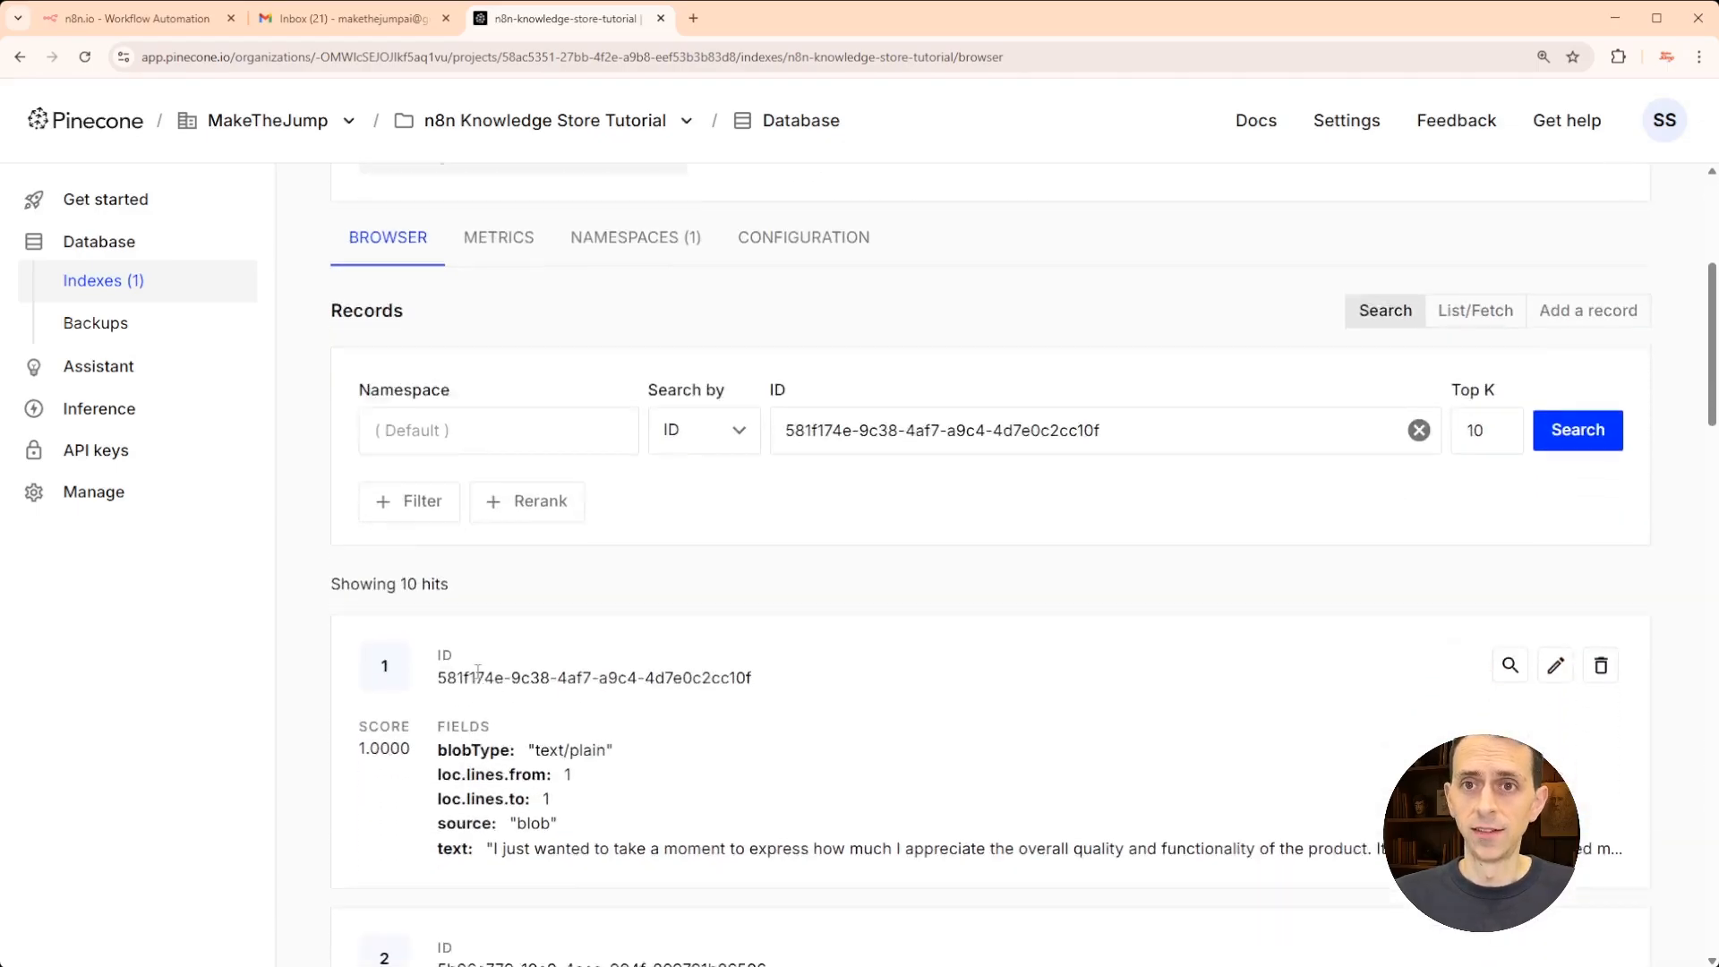
pyautogui.scroll(-5, 473, 678)
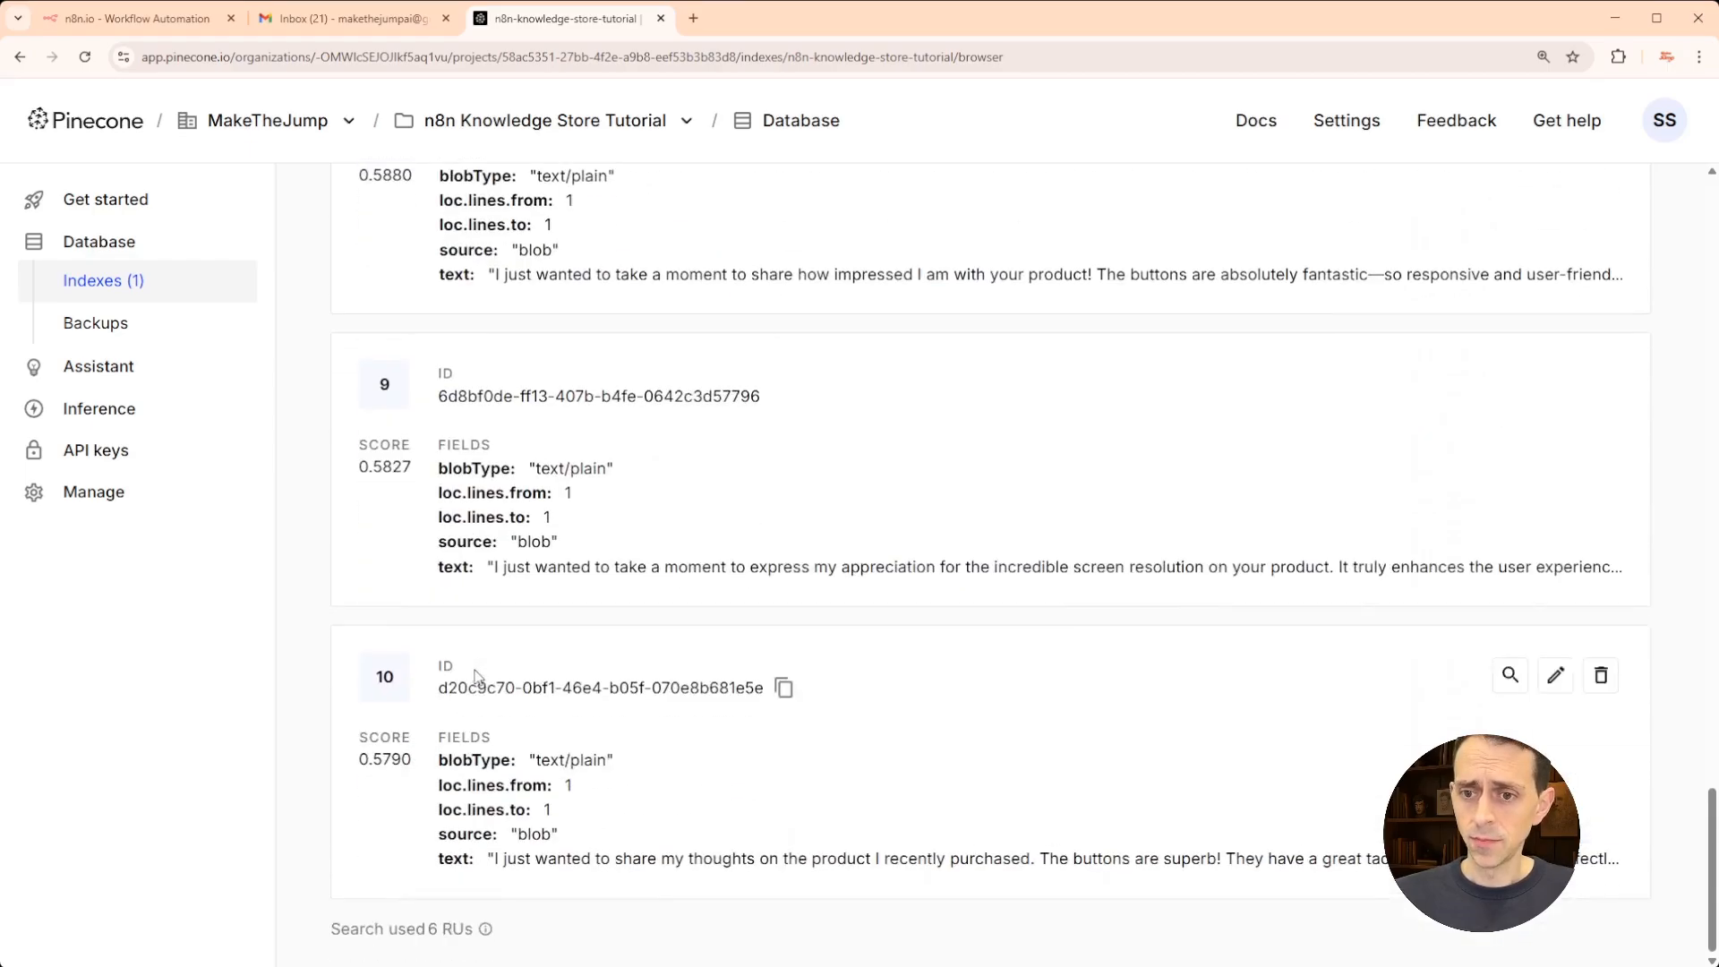
pyautogui.scroll(20, 479, 667)
pyautogui.scroll(15, 481, 664)
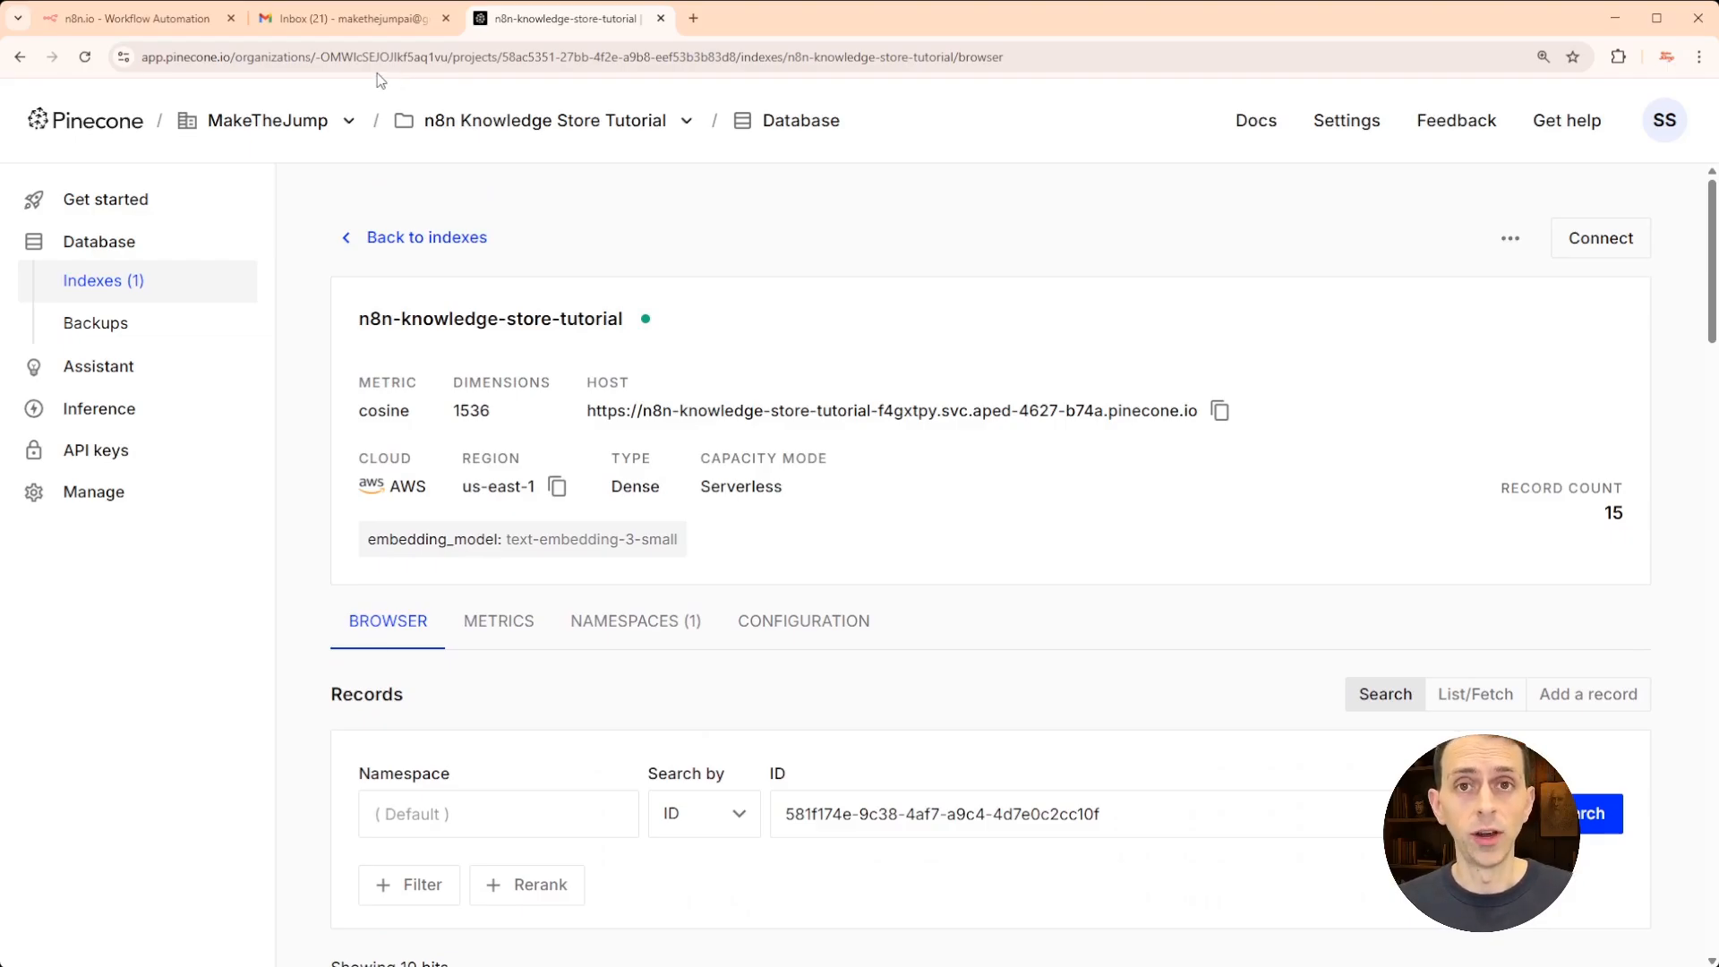
pyautogui.click(353, 24)
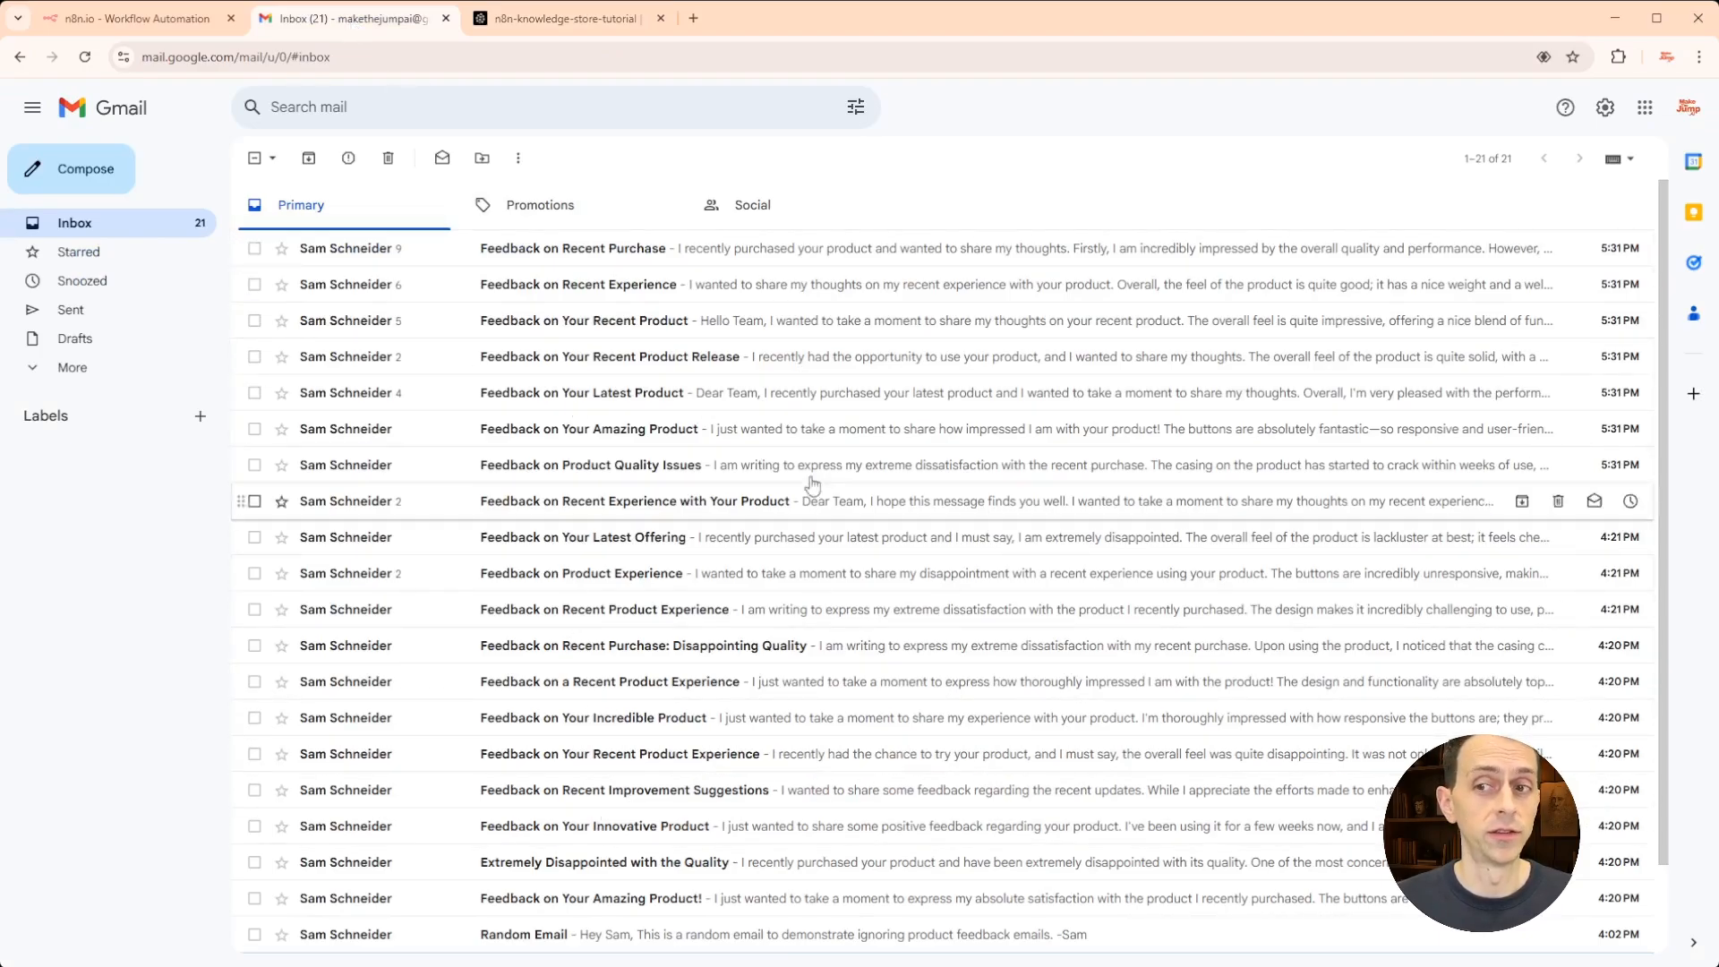
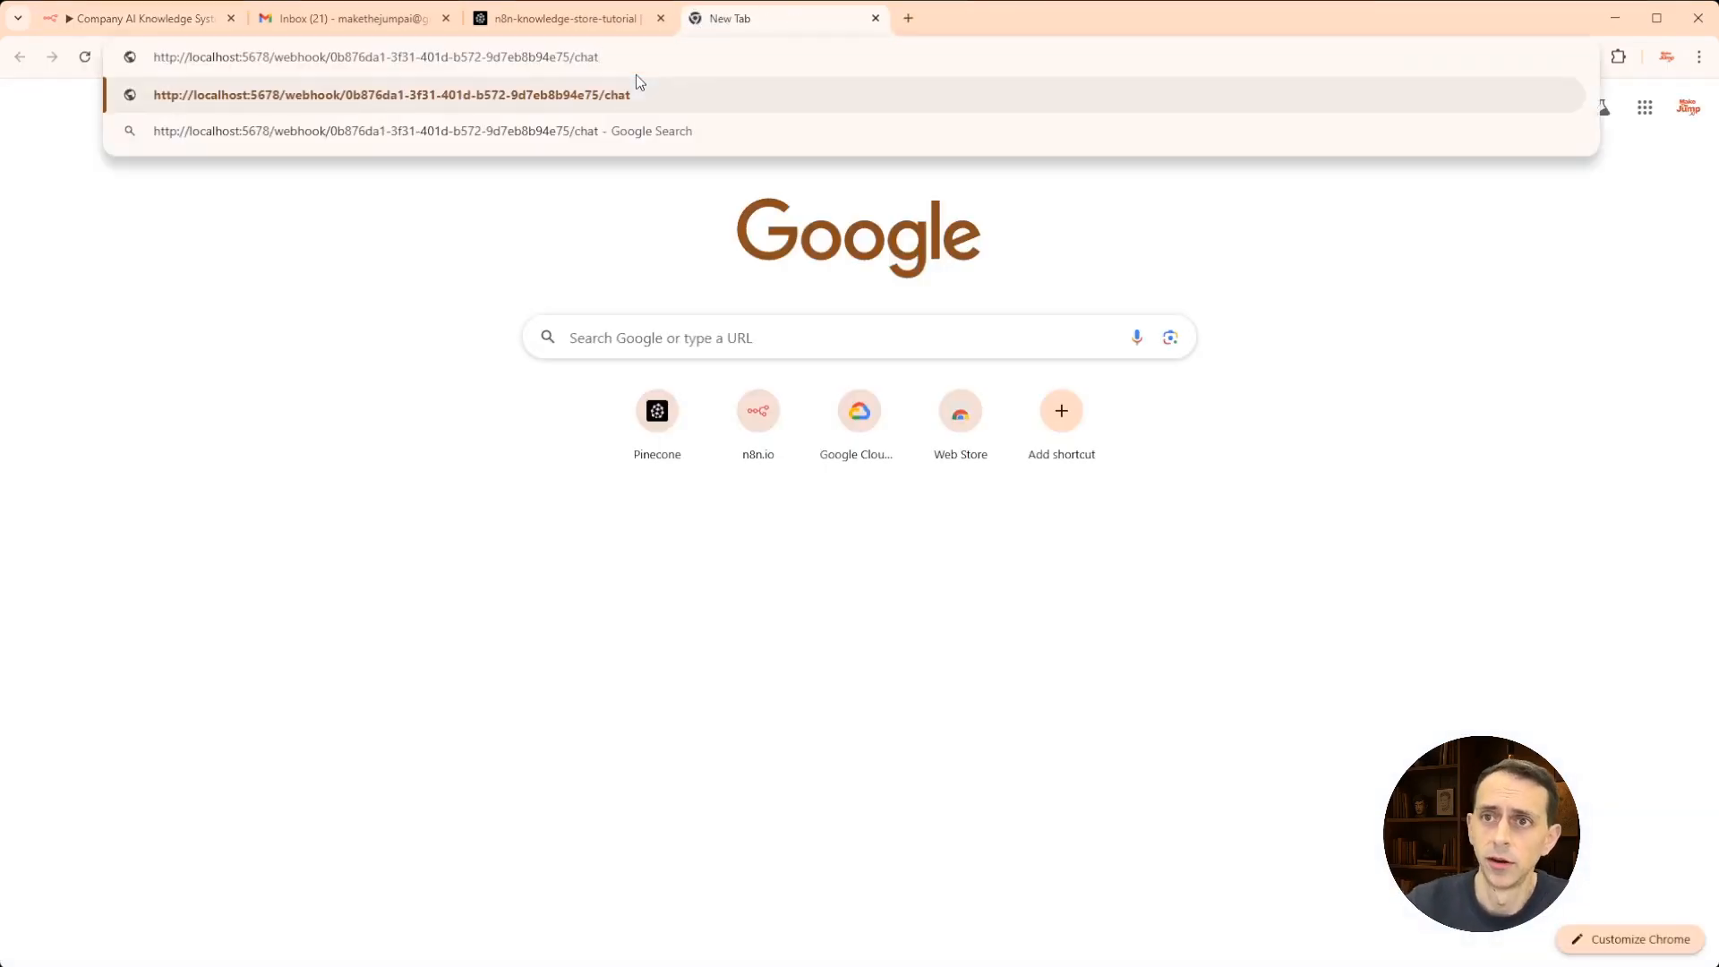
# - Load the pasted chat webhook URL in a new tab placed beside the n8n editor
pyautogui.press('Return')
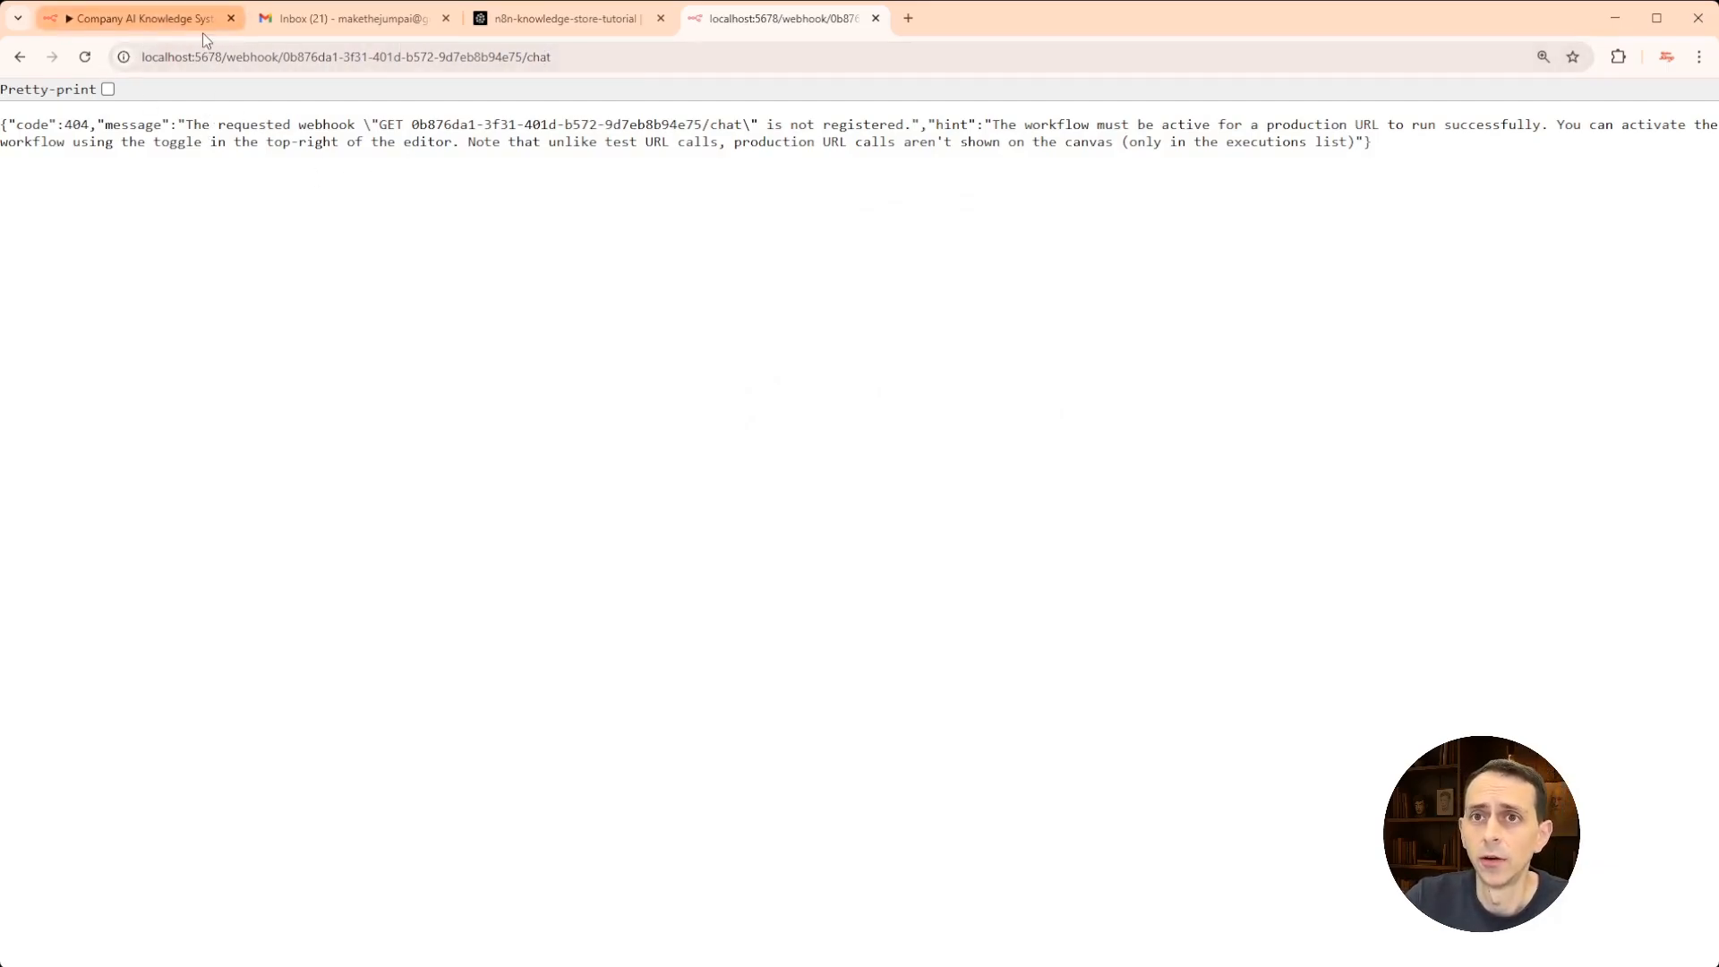
pyautogui.moveTo(779, 18); pyautogui.dragTo(354, 18)
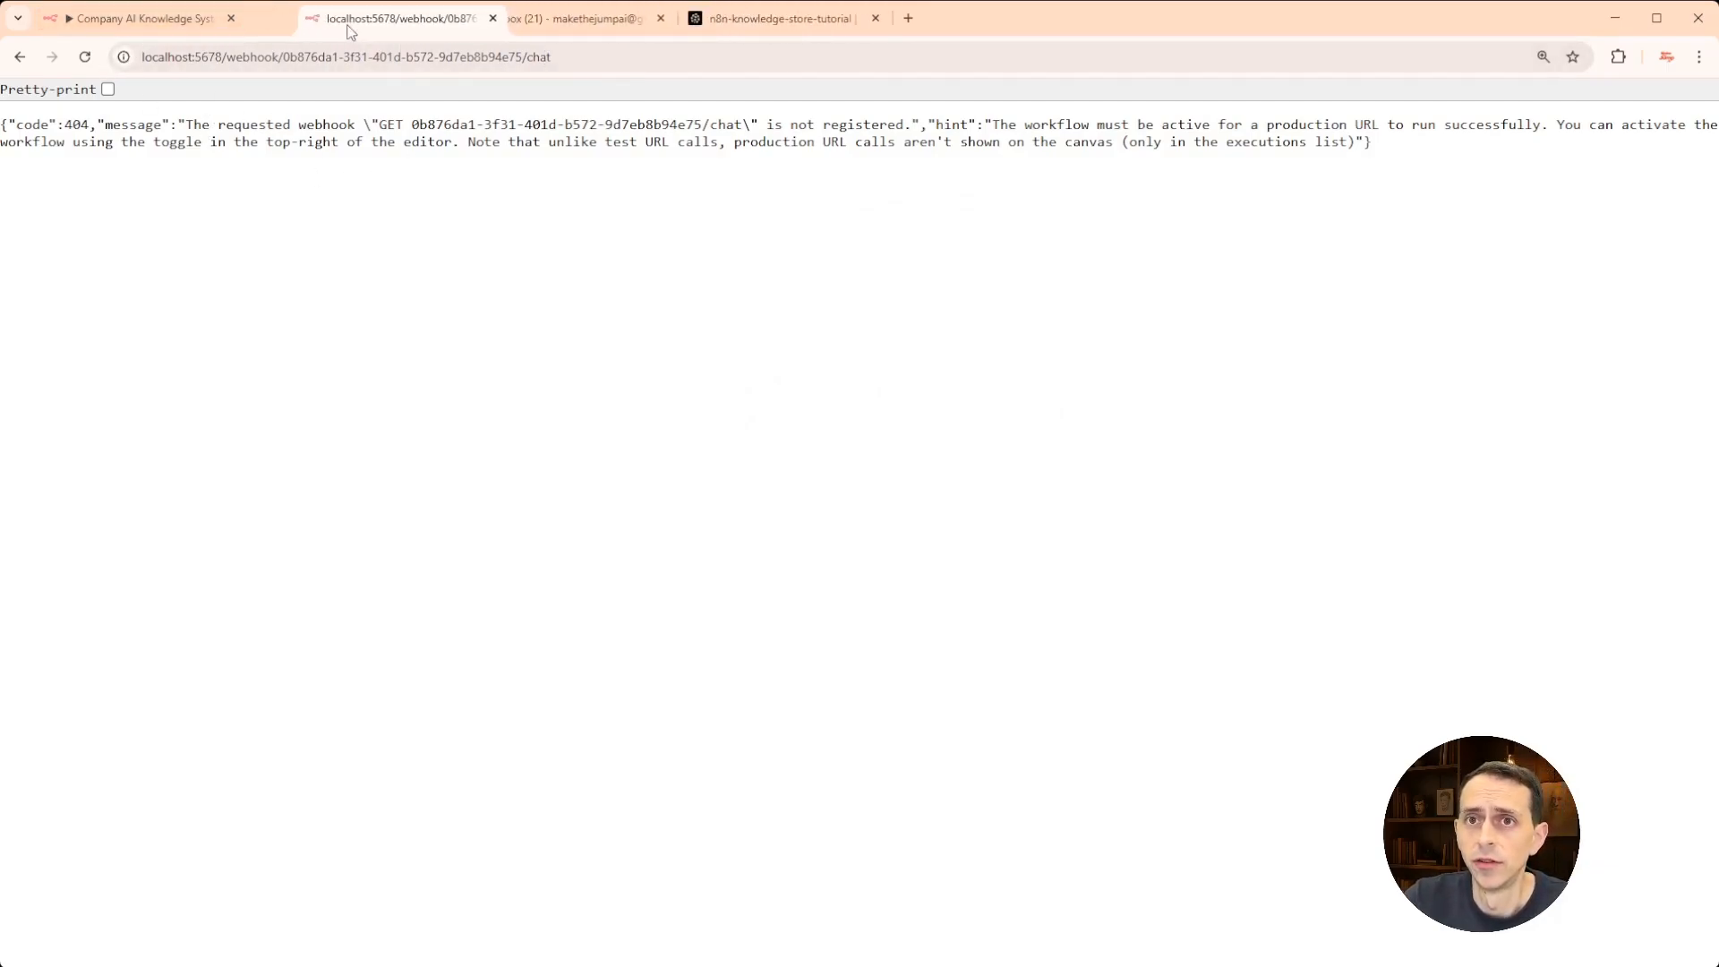
# - Close the chat trigger settings, switch the workflow to Active, and return to the webhook tab
pyautogui.click(159, 25)
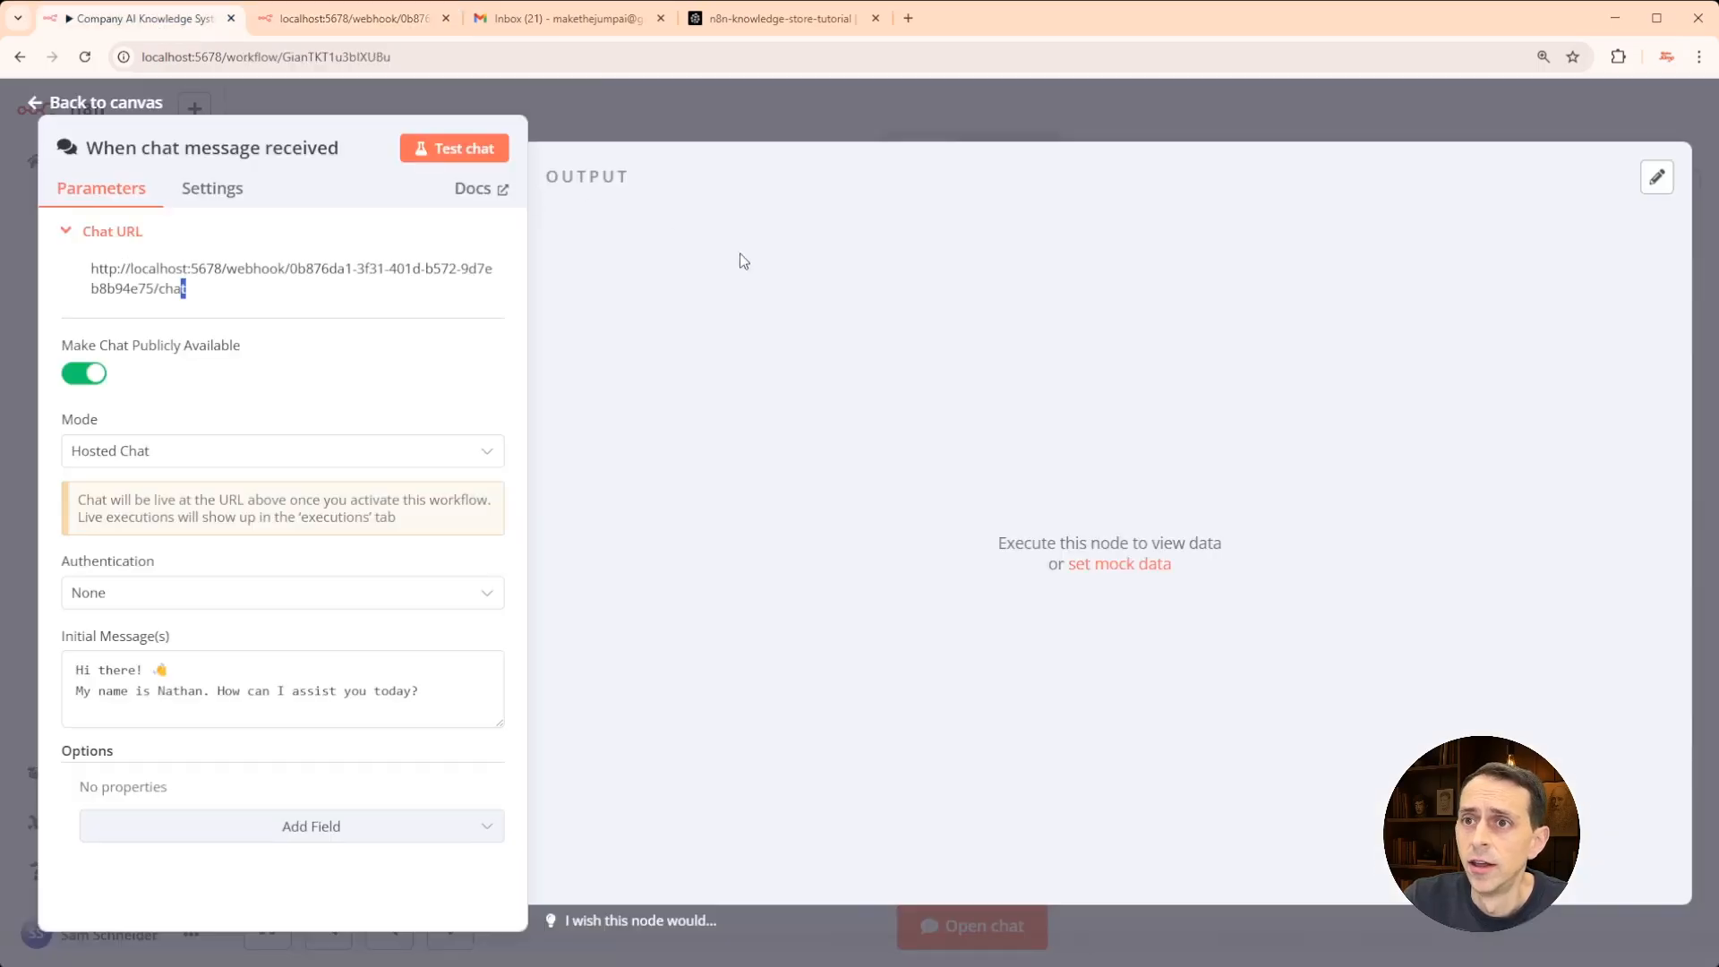
pyautogui.click(754, 108)
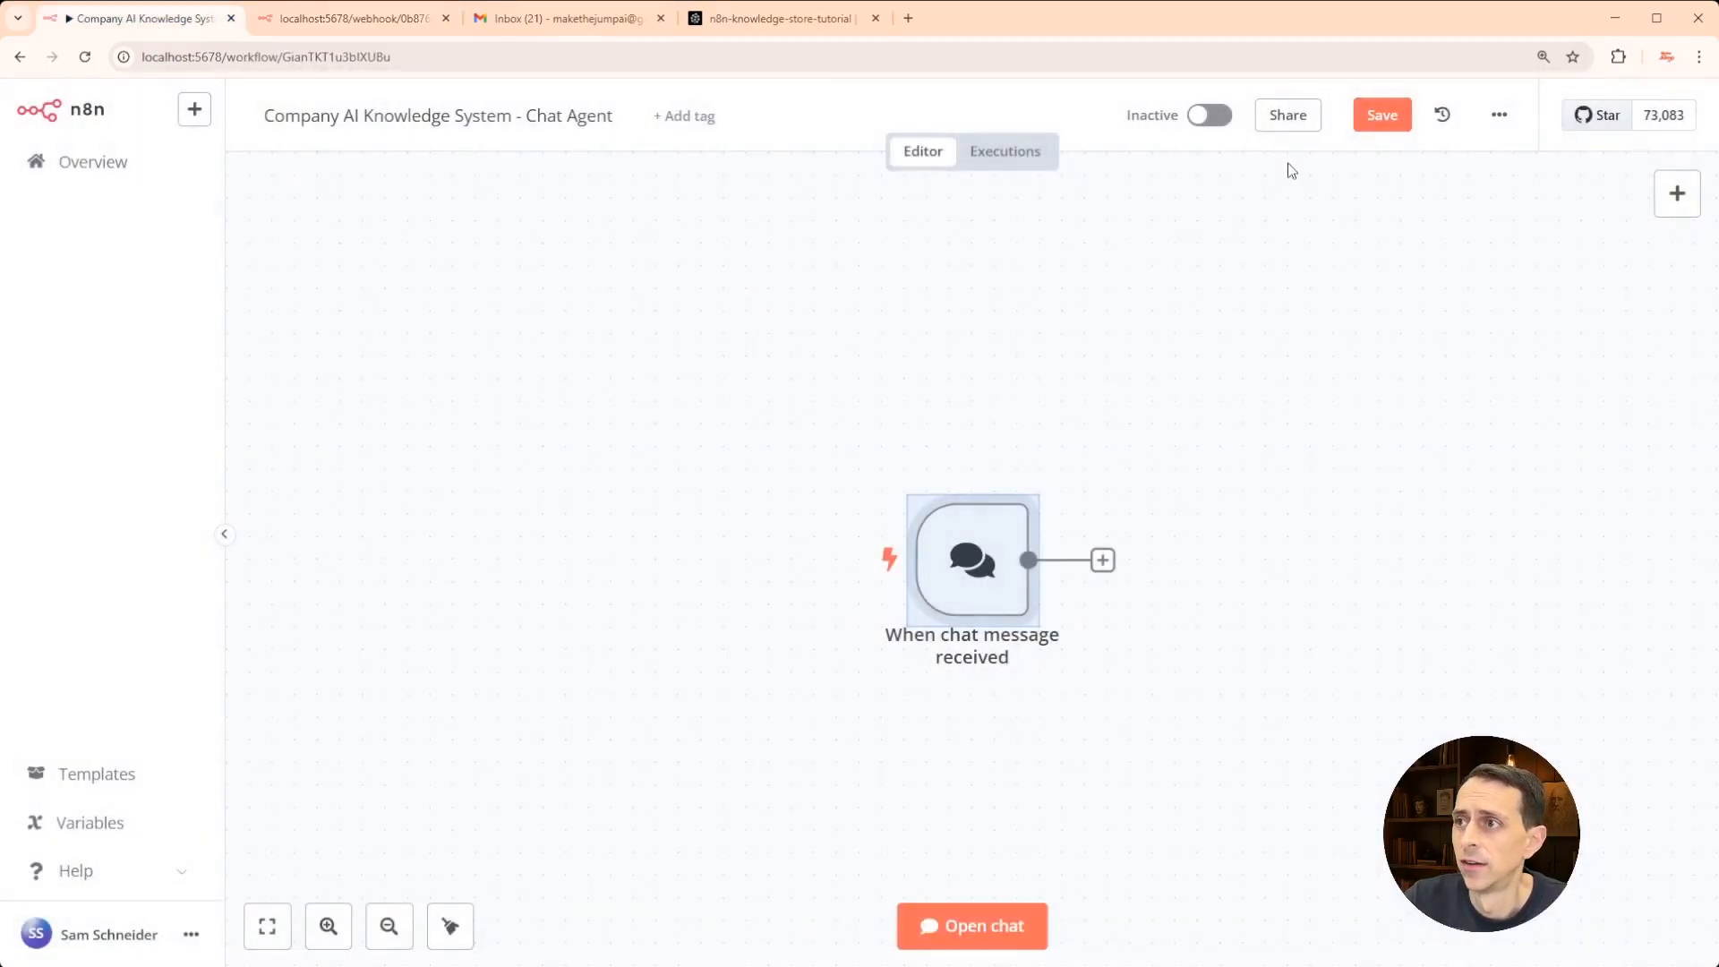
pyautogui.click(1199, 121)
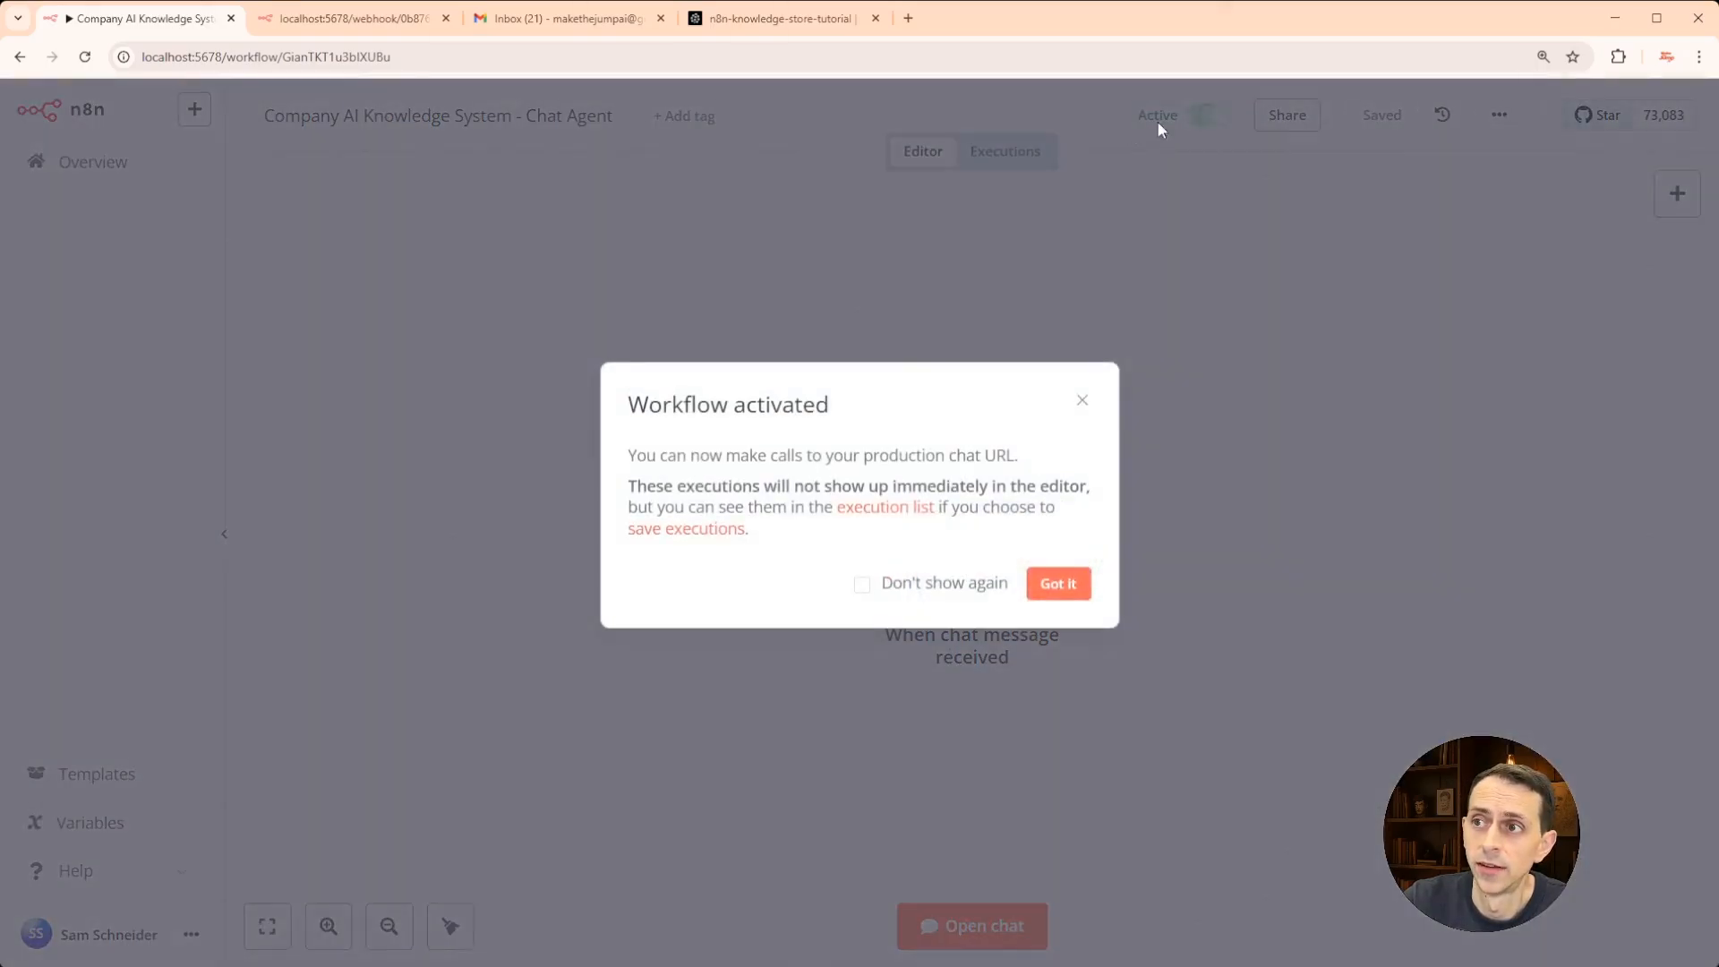
pyautogui.click(1057, 583)
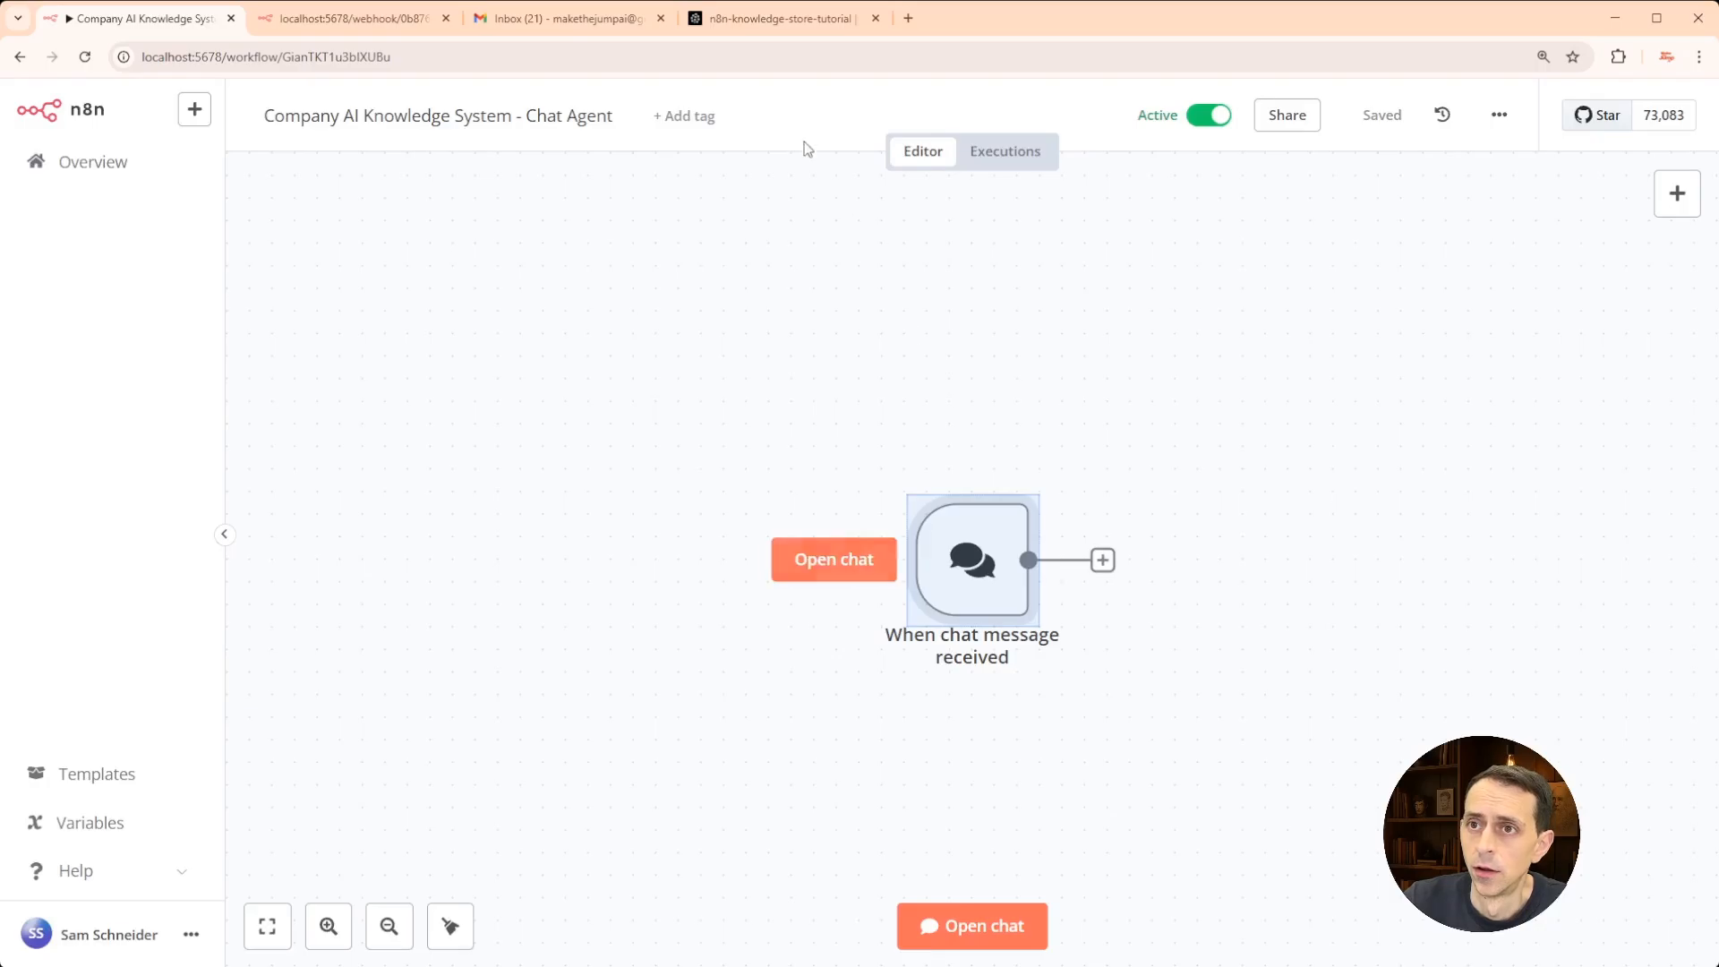
pyautogui.click(351, 18)
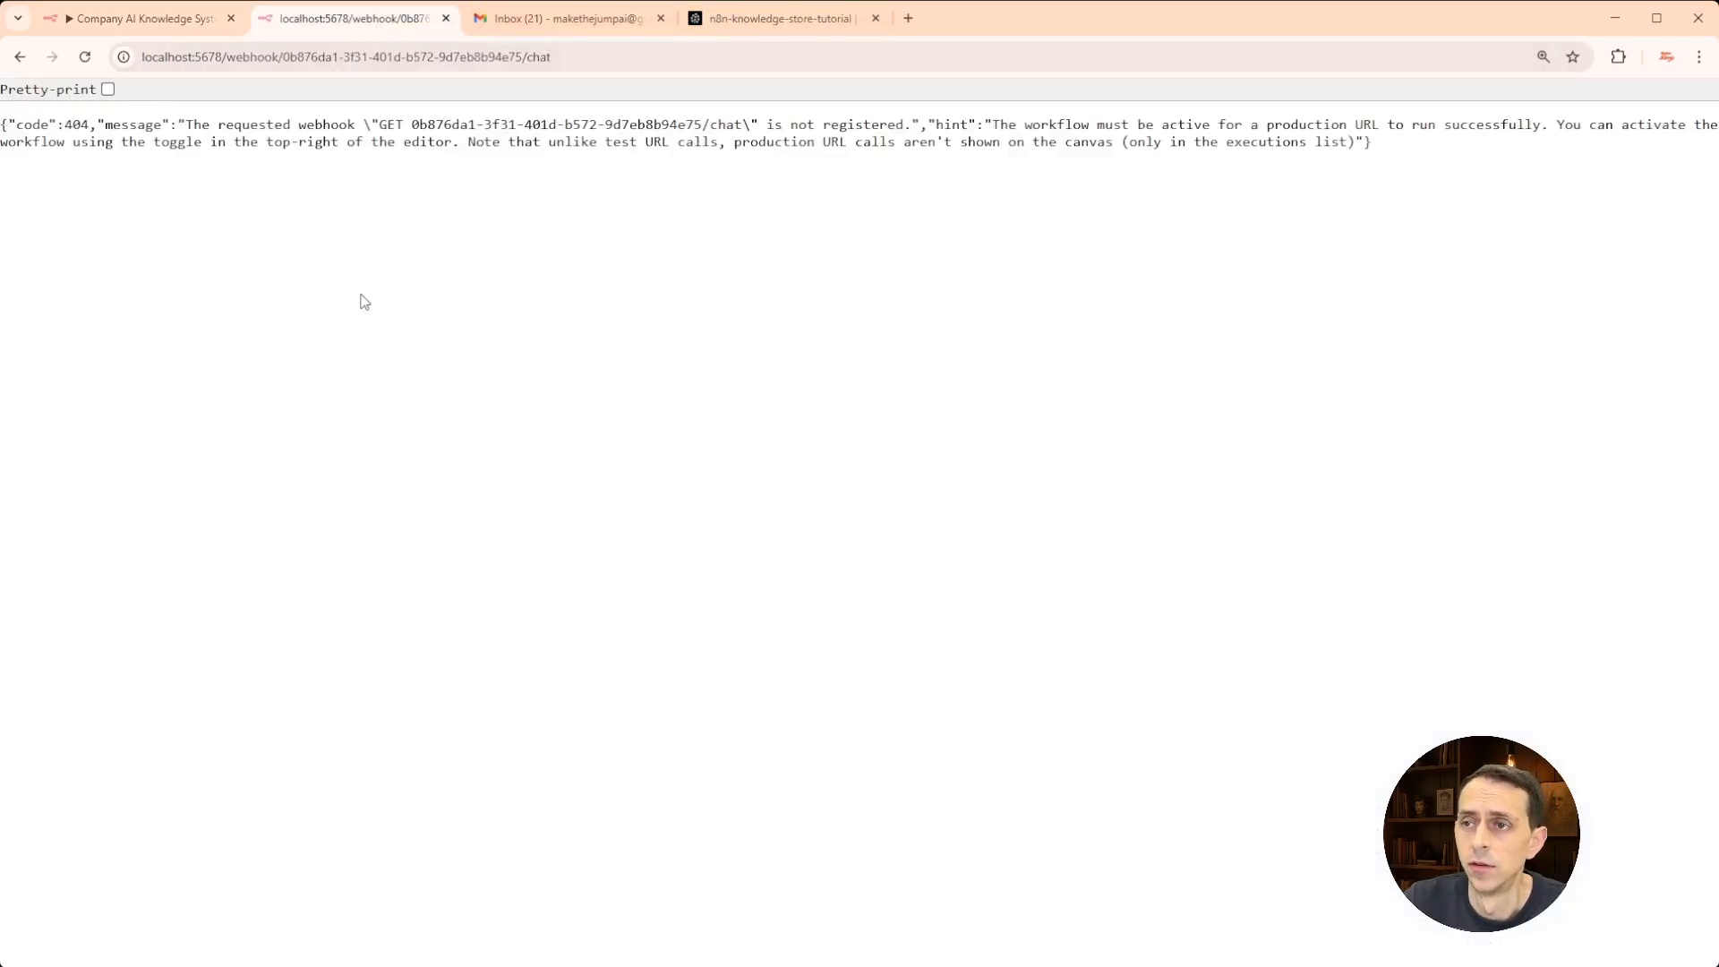
# - Reload the webhook page, then rename the assistant in the trigger's initial message to 'Customer service analyzer'
pyautogui.press('F5')
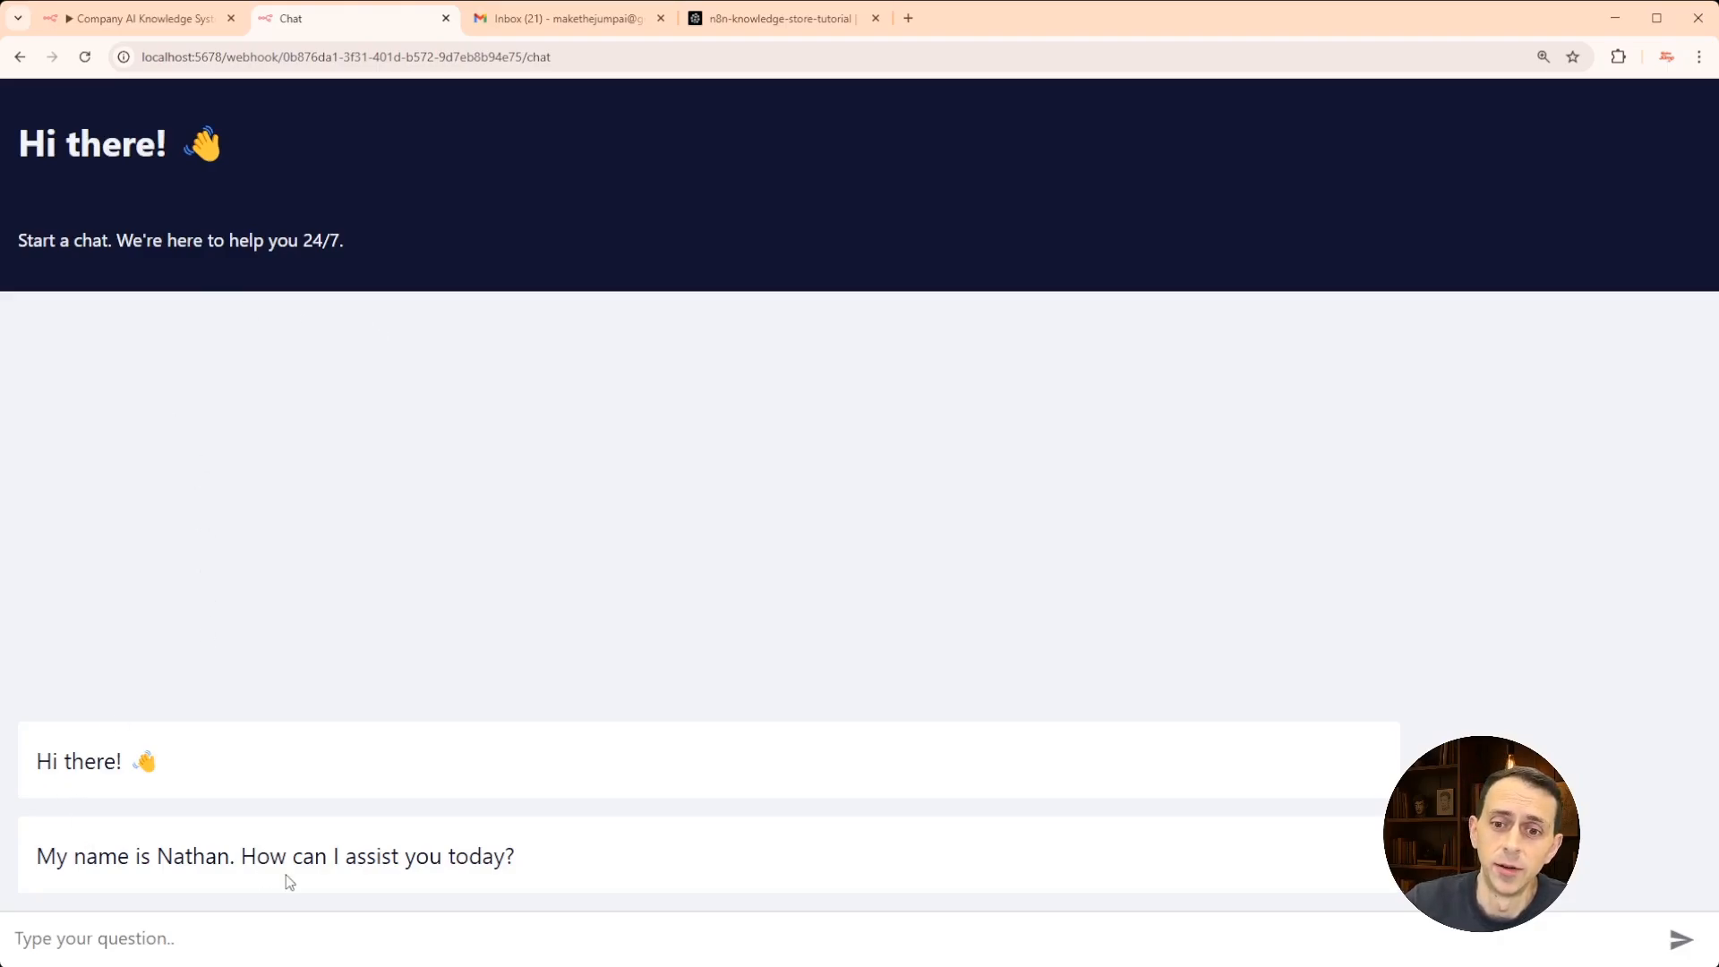
pyautogui.click(181, 20)
pyautogui.moveTo(974, 562)
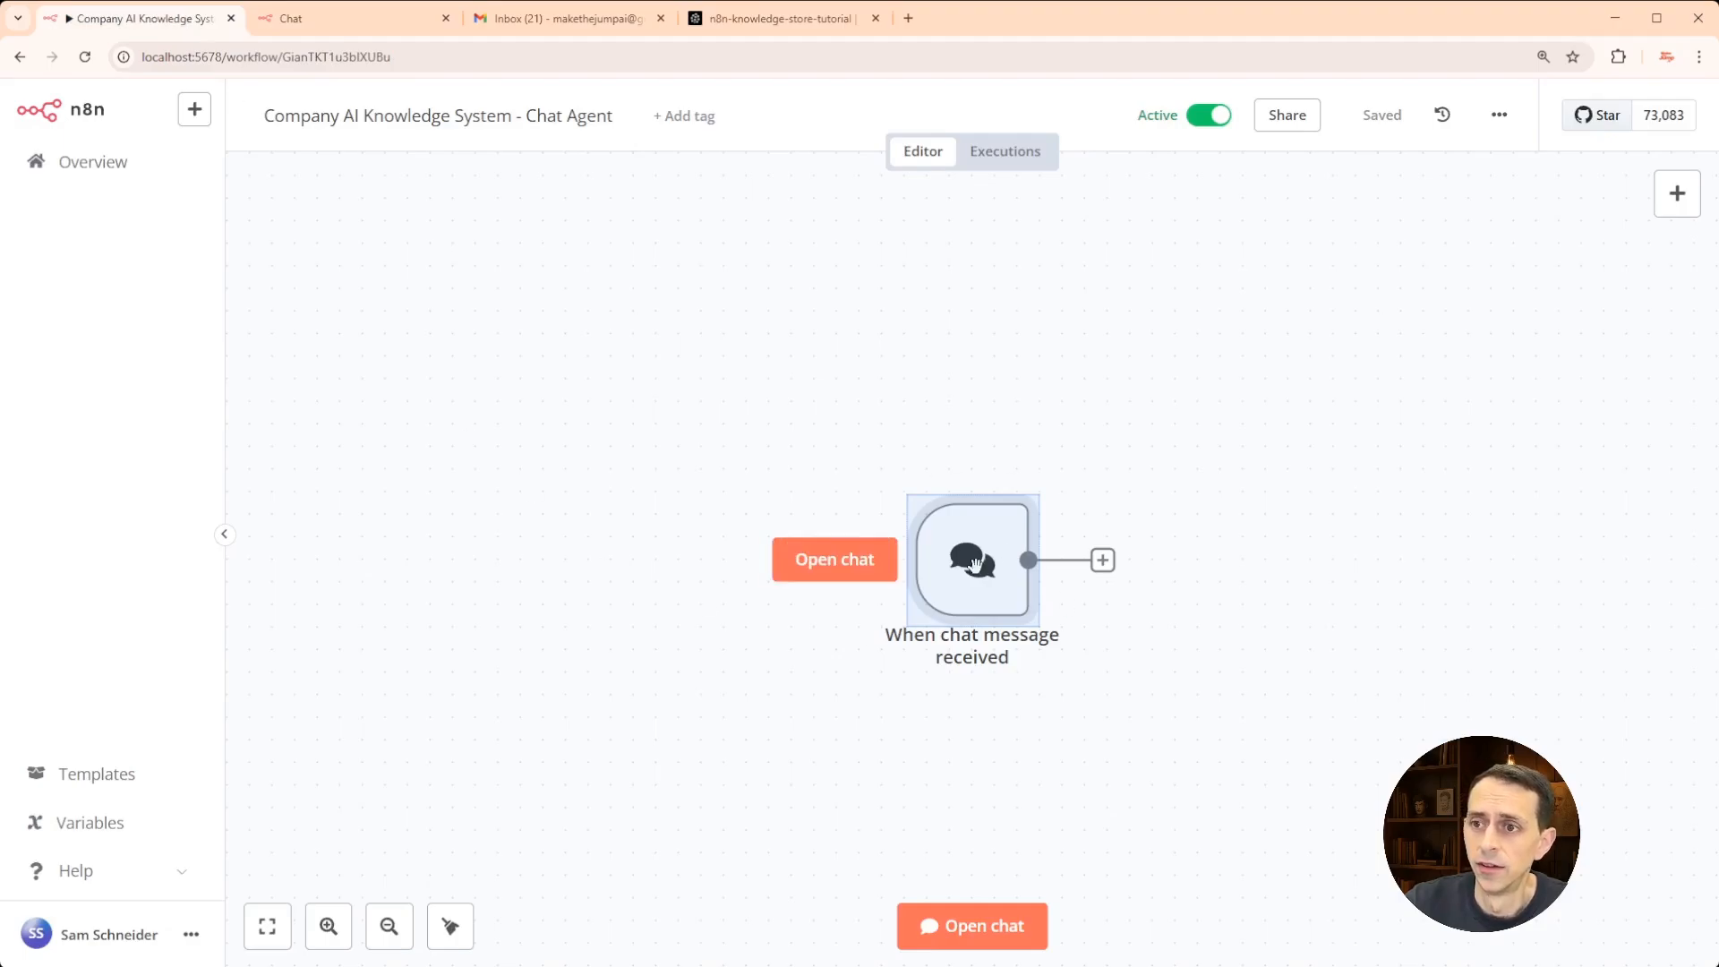
pyautogui.click(1144, 591)
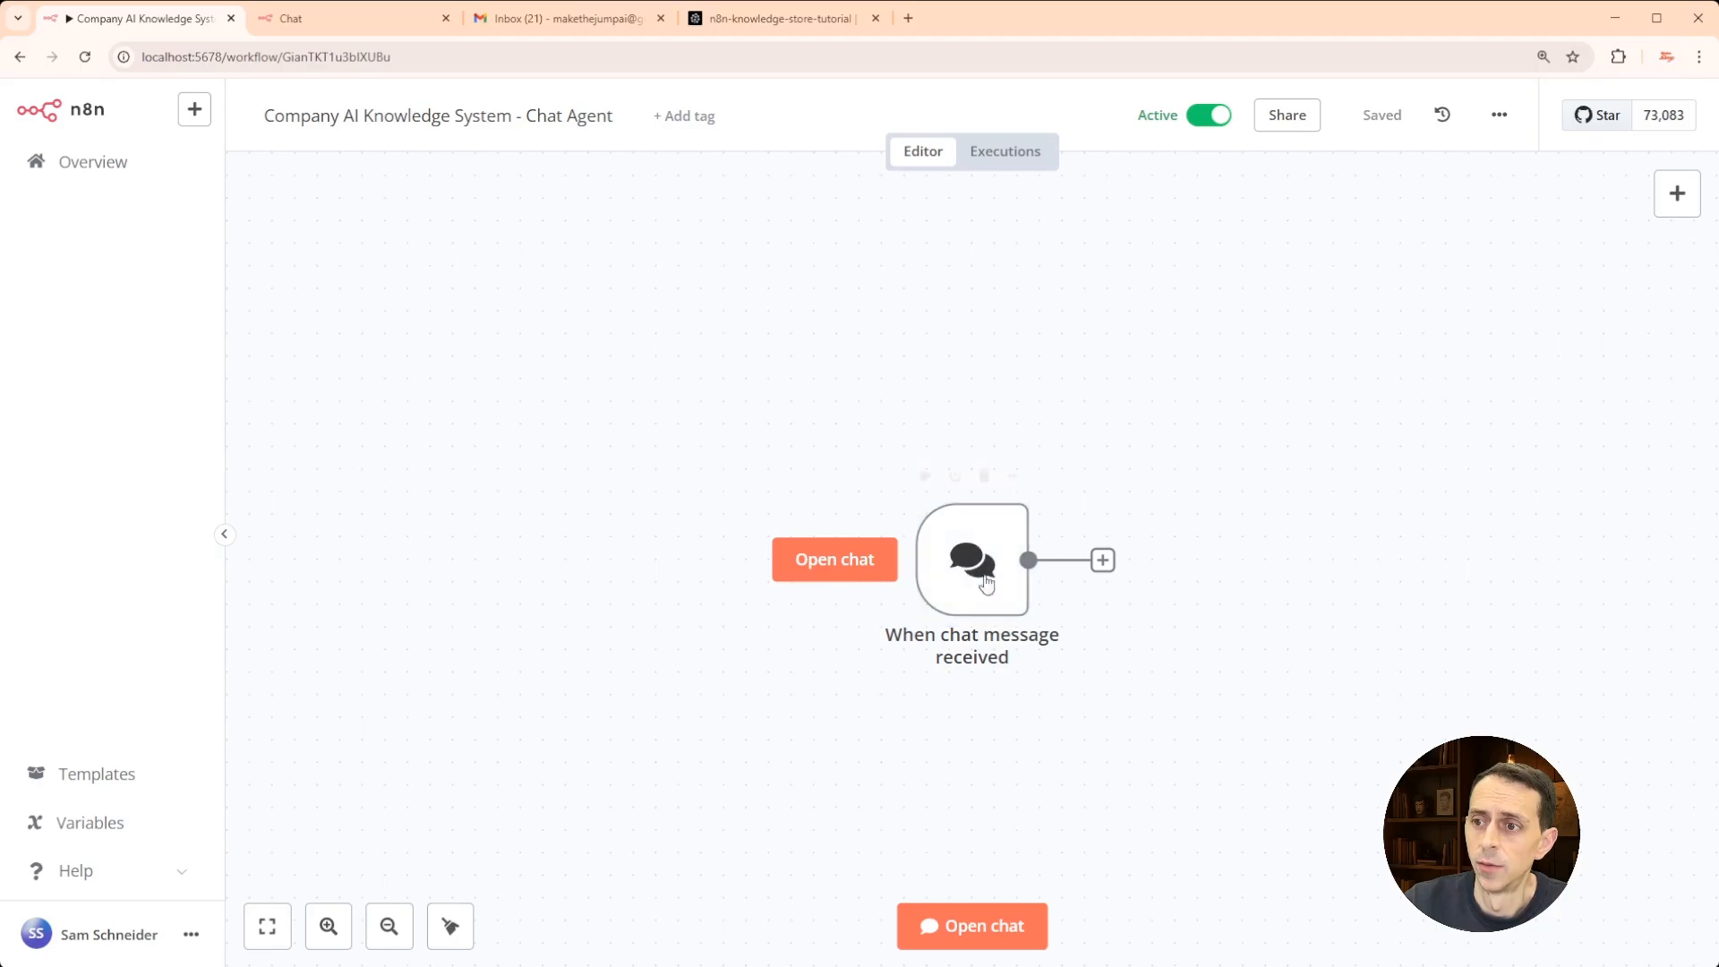
pyautogui.doubleClick(986, 583)
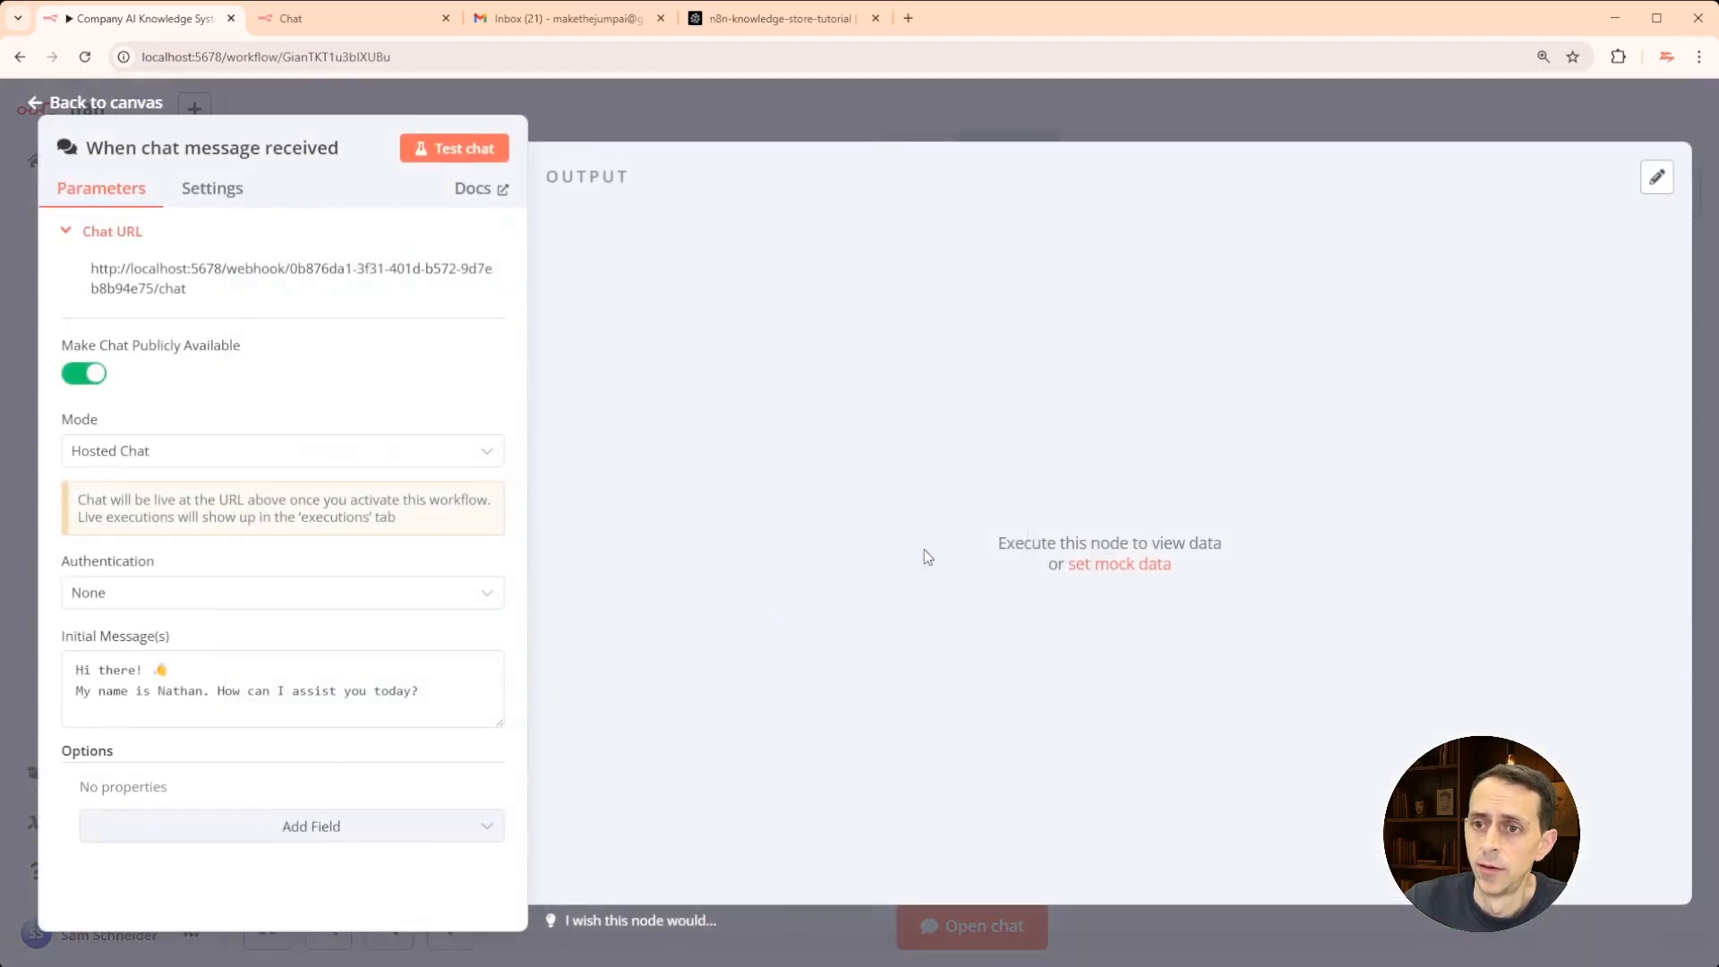
pyautogui.doubleClick(169, 687)
pyautogui.write('Cust')
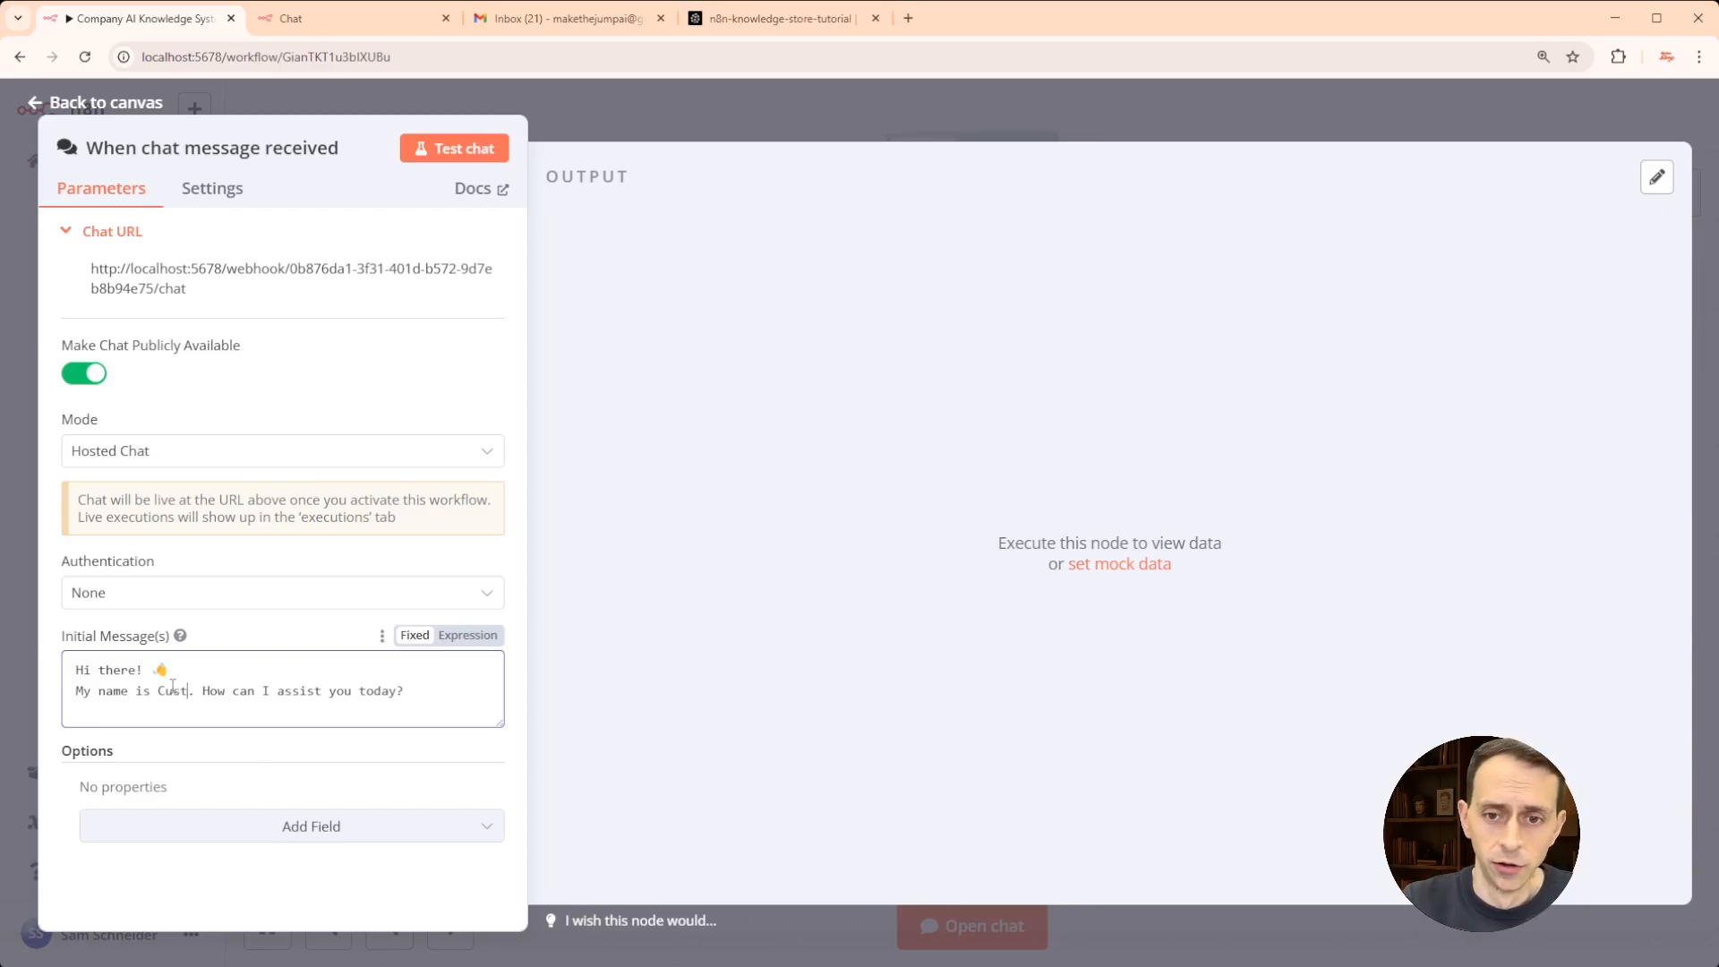
pyautogui.write('omer s')
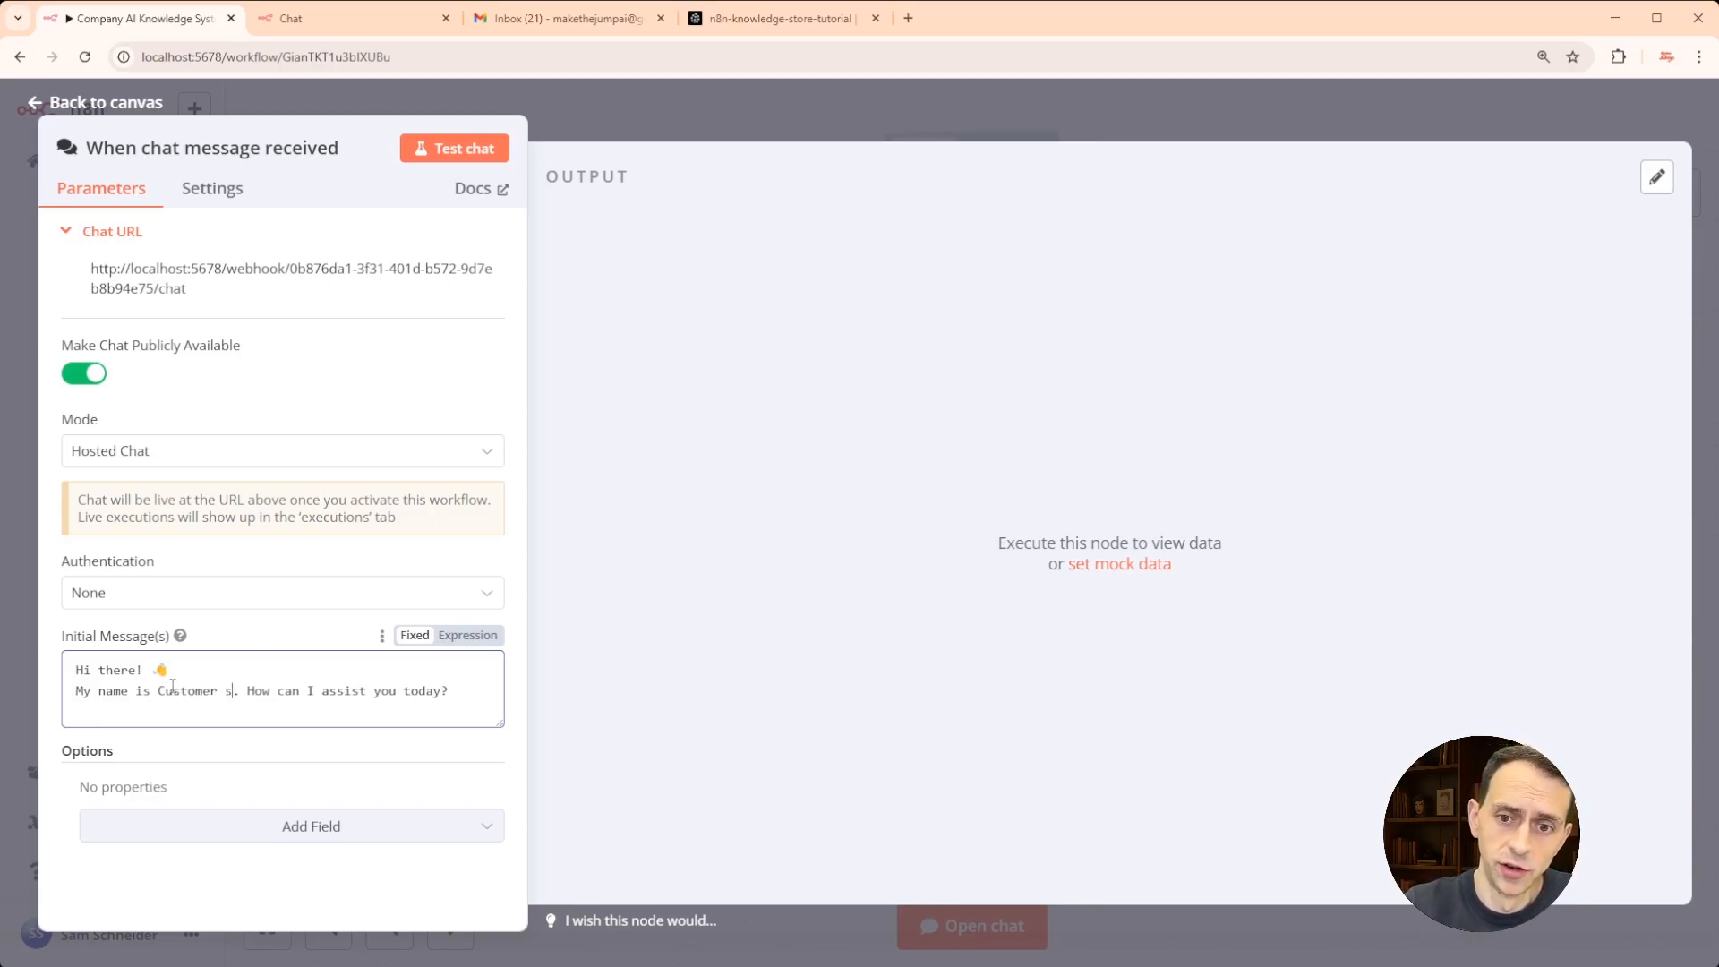
pyautogui.write('ervice analyzer')
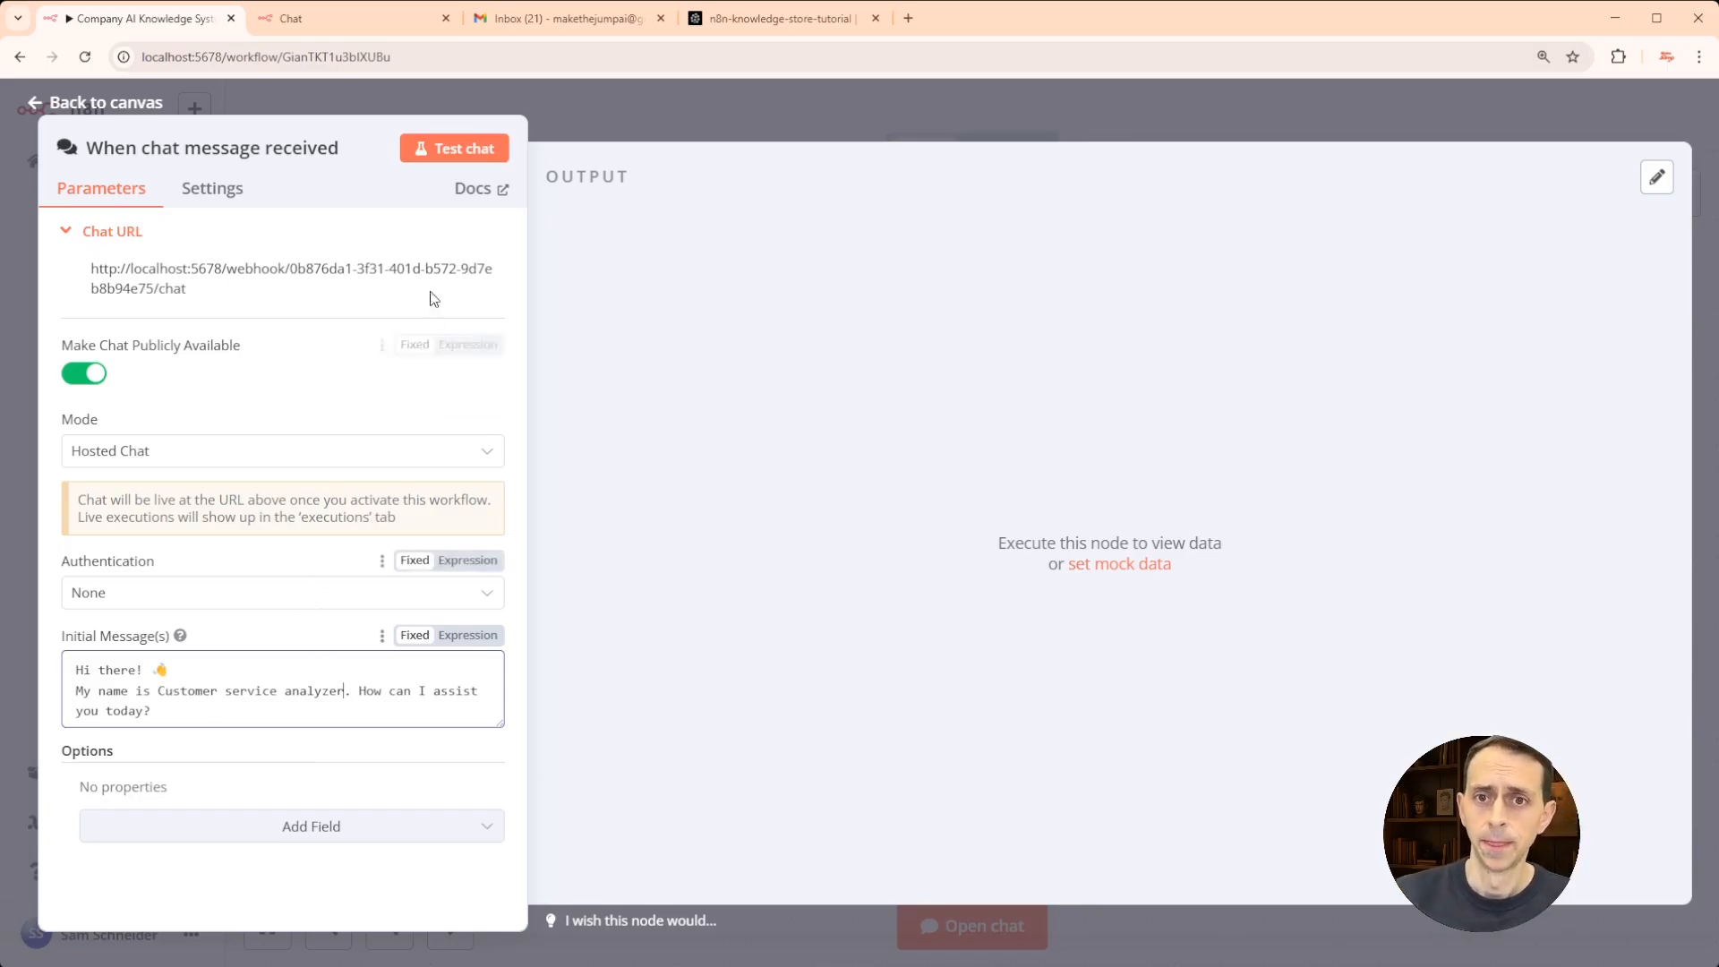
# - Run a test chat, pan the canvas, and check the hosted chat page
pyautogui.click(448, 151)
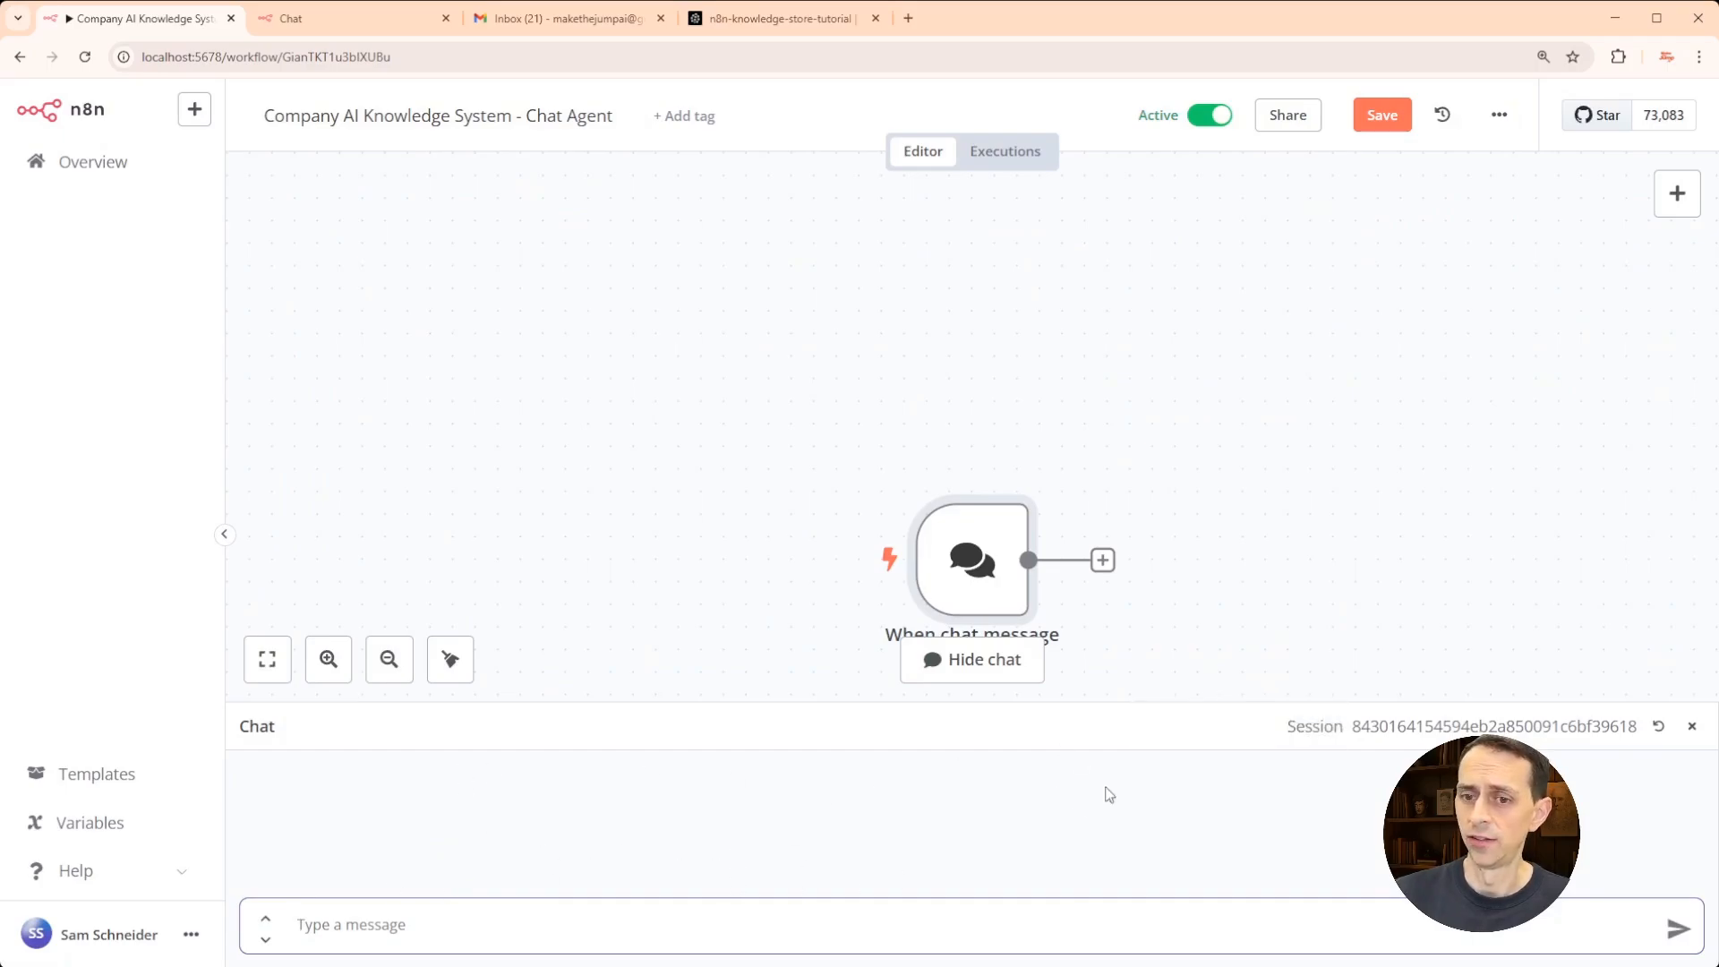
pyautogui.click(1691, 730)
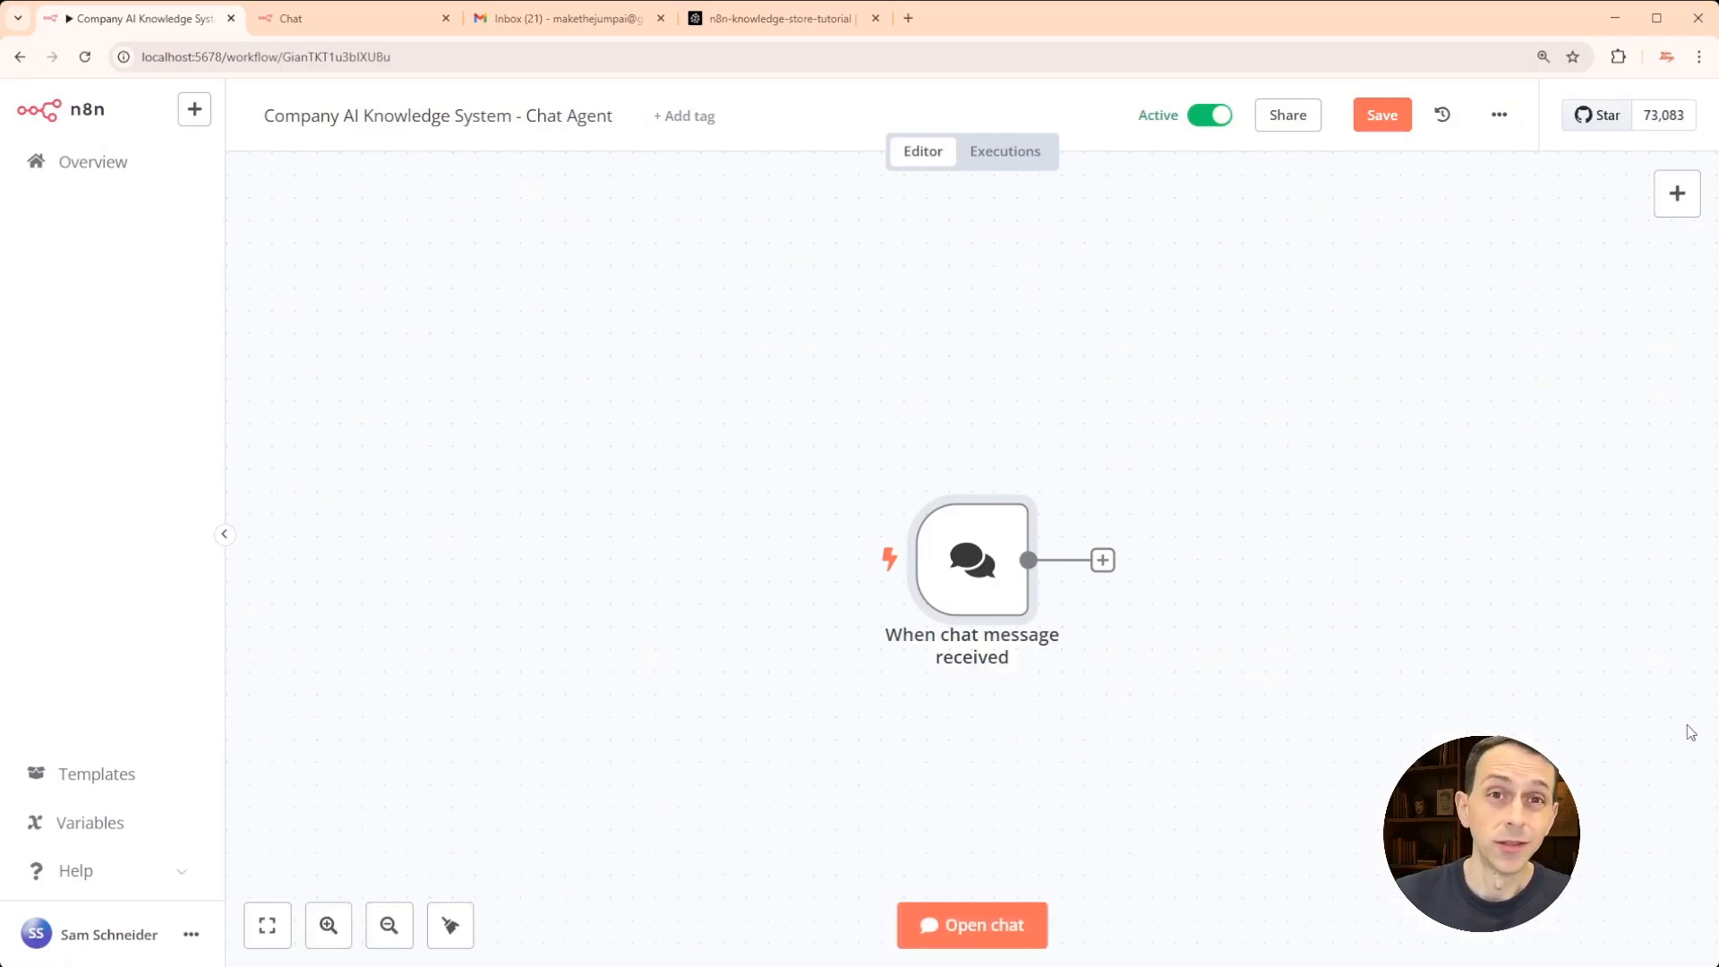
pyautogui.moveTo(1105, 645); pyautogui.dragTo(631, 507)
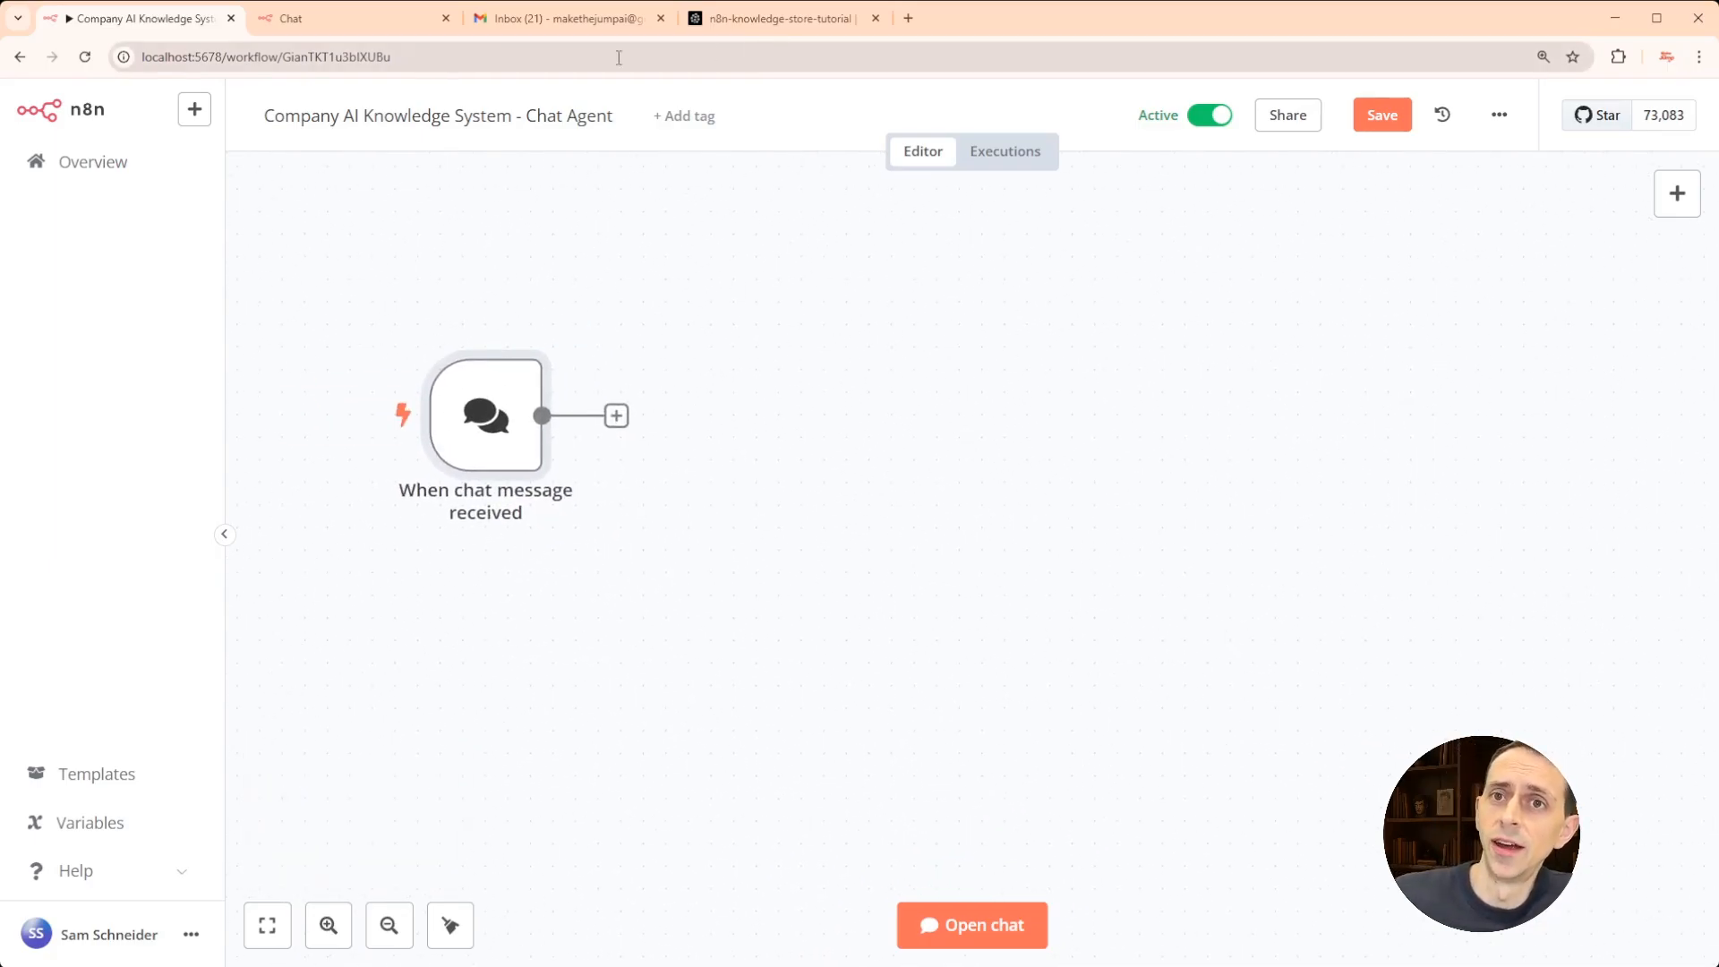
pyautogui.click(309, 20)
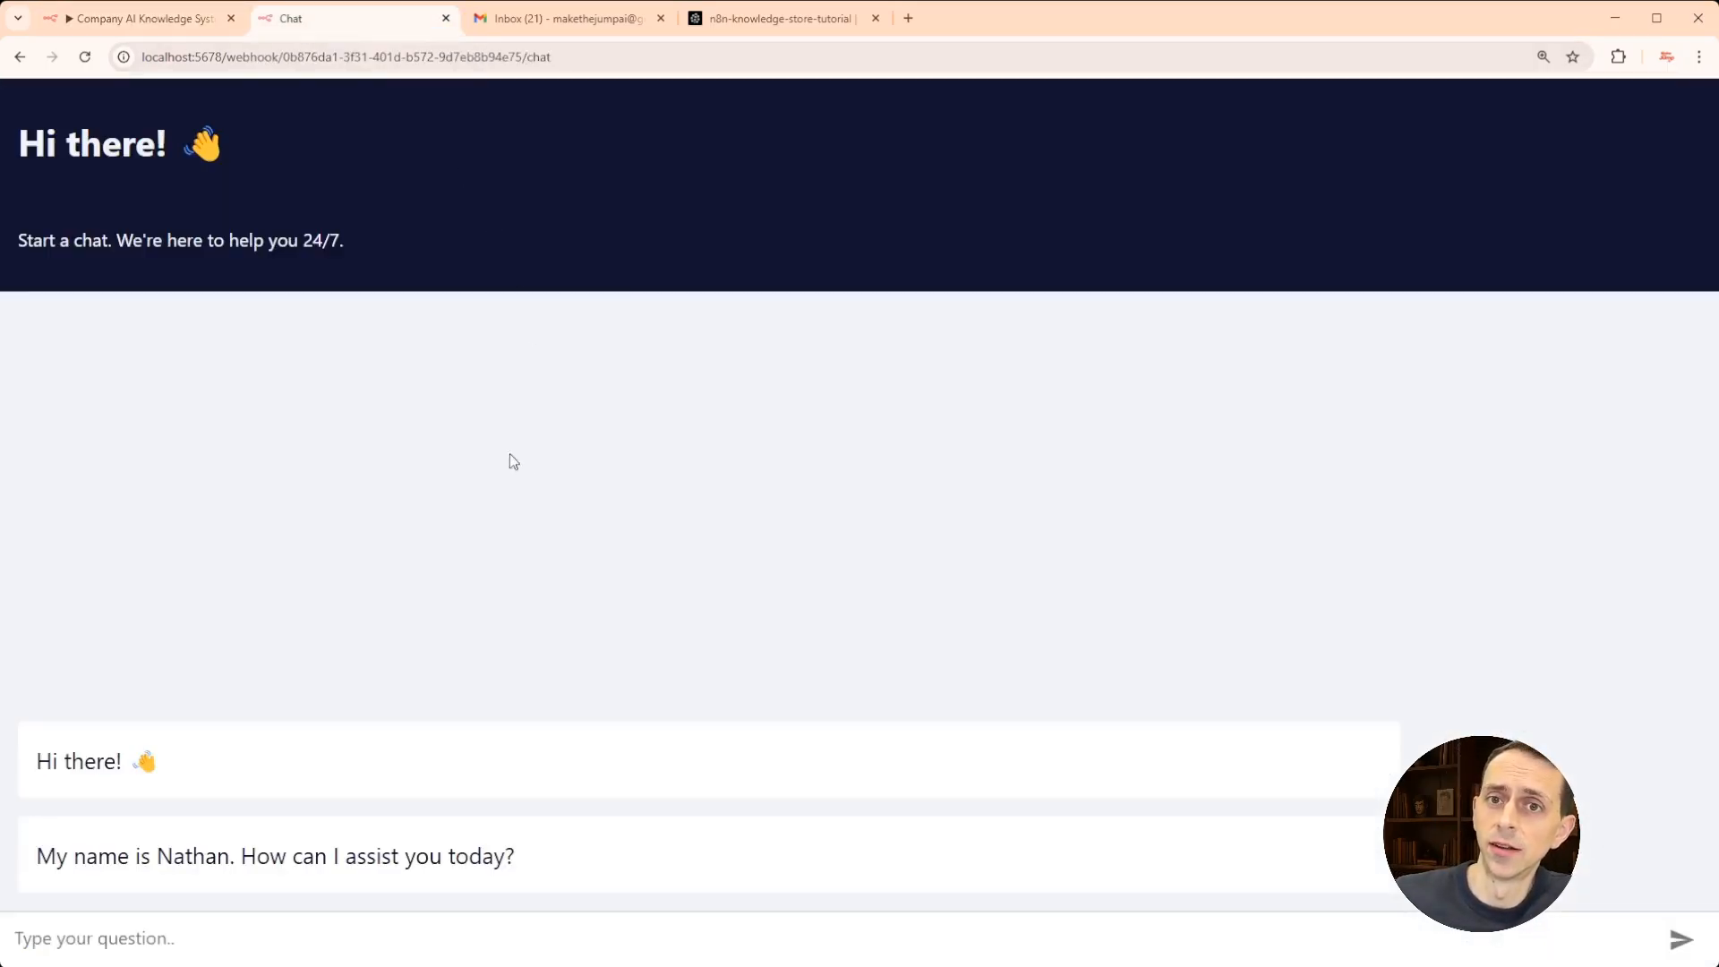
pyautogui.click(179, 25)
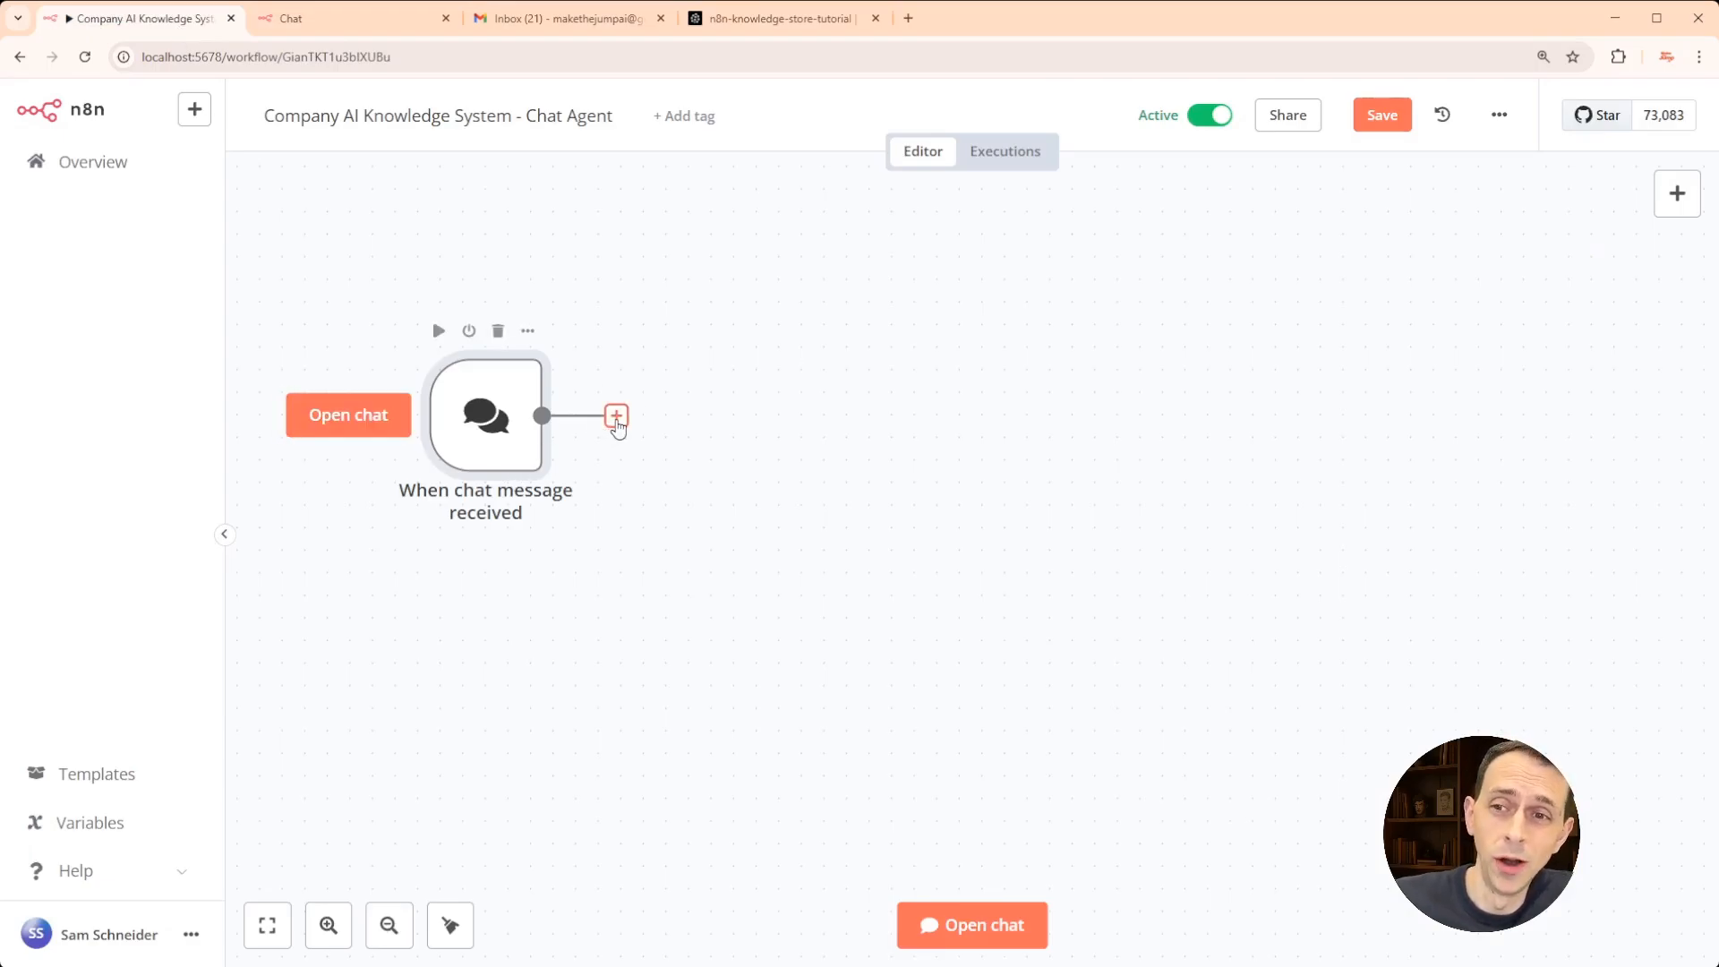
# - Add an Advanced AI > AI Agent node after the chat trigger and list its Chat Model options
pyautogui.click(616, 416)
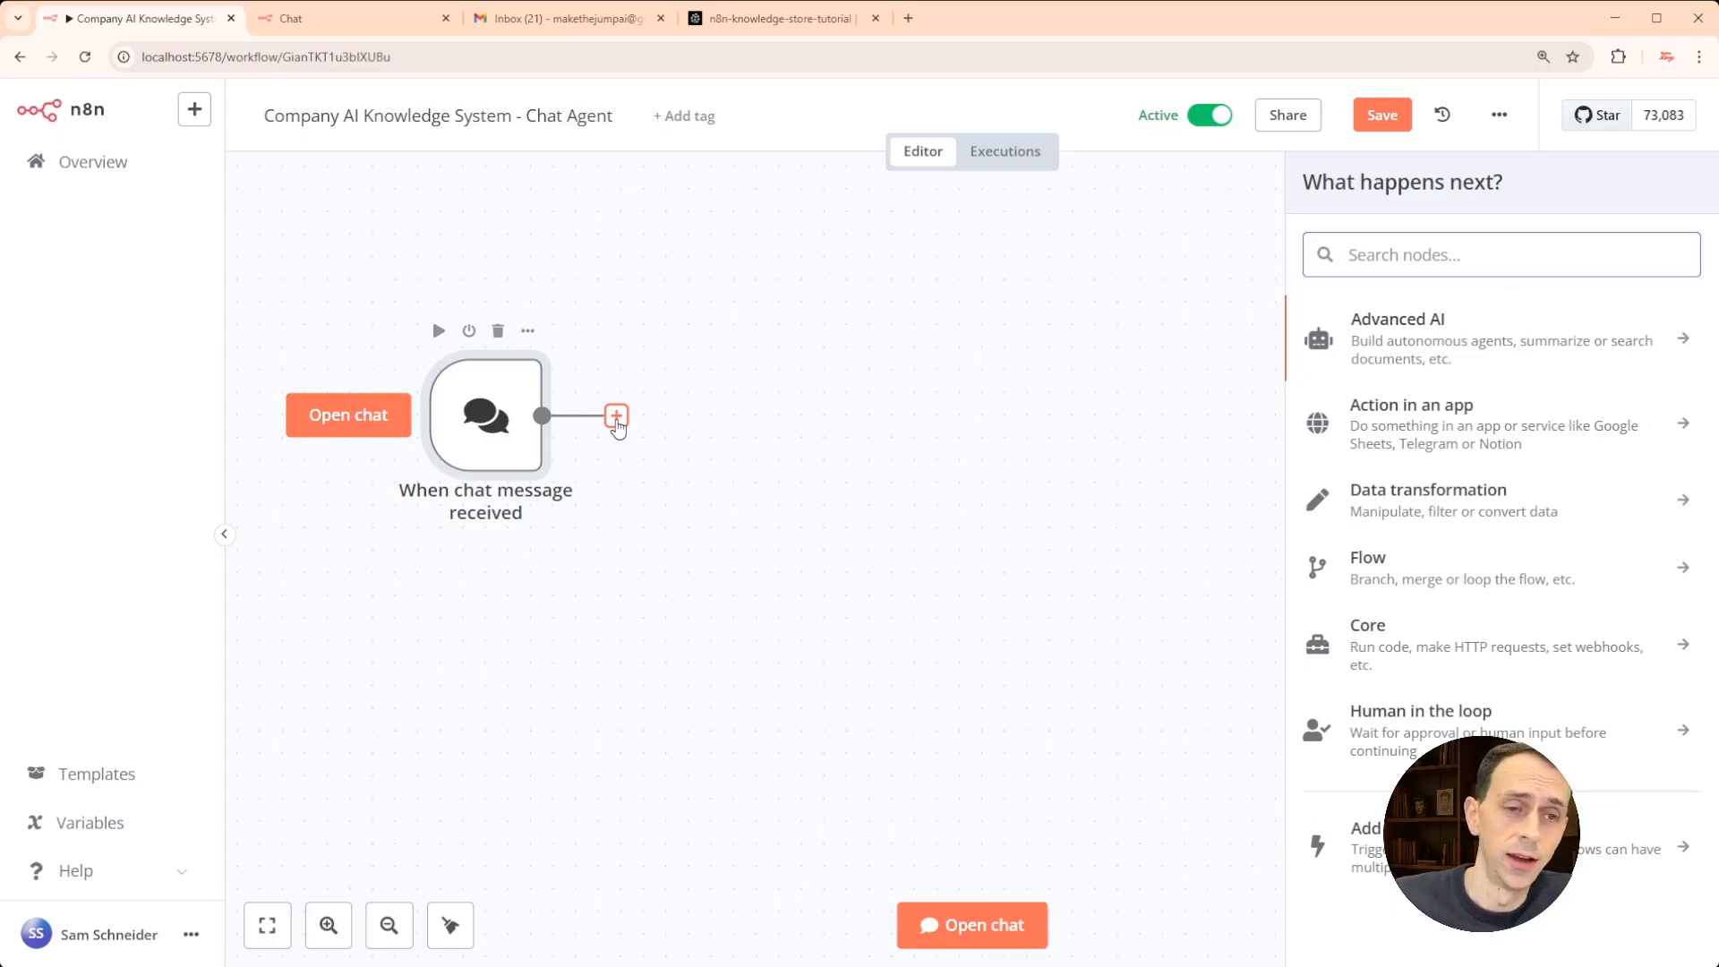
pyautogui.click(1446, 348)
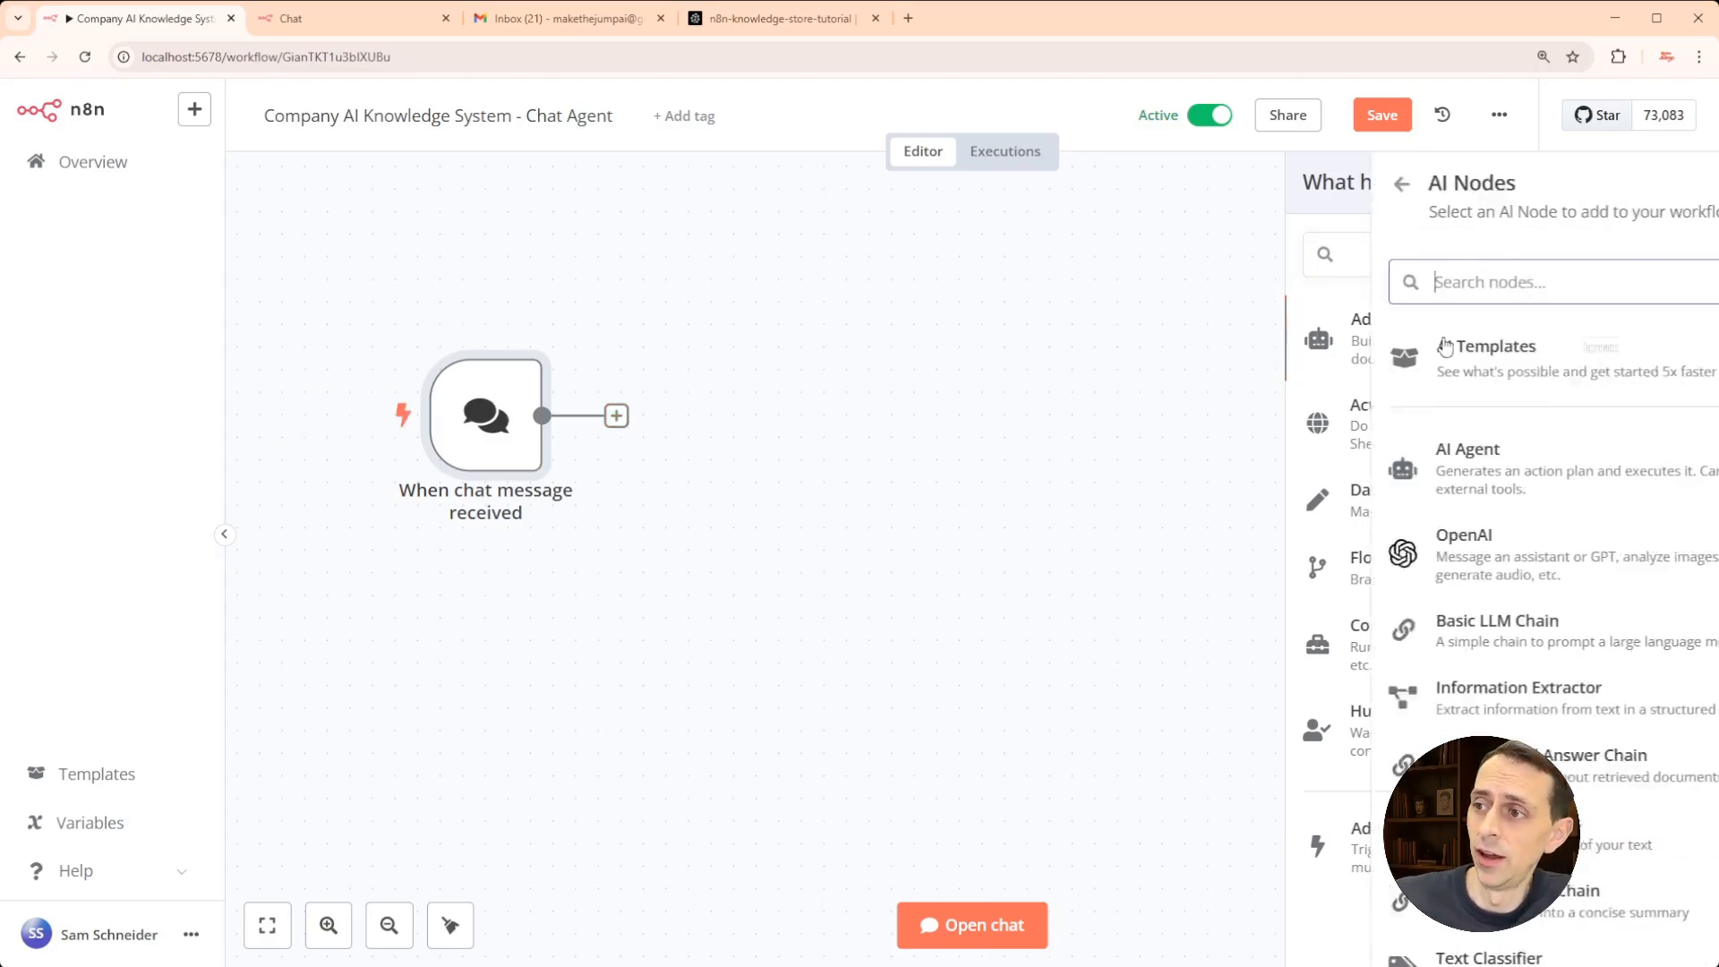
pyautogui.click(1409, 466)
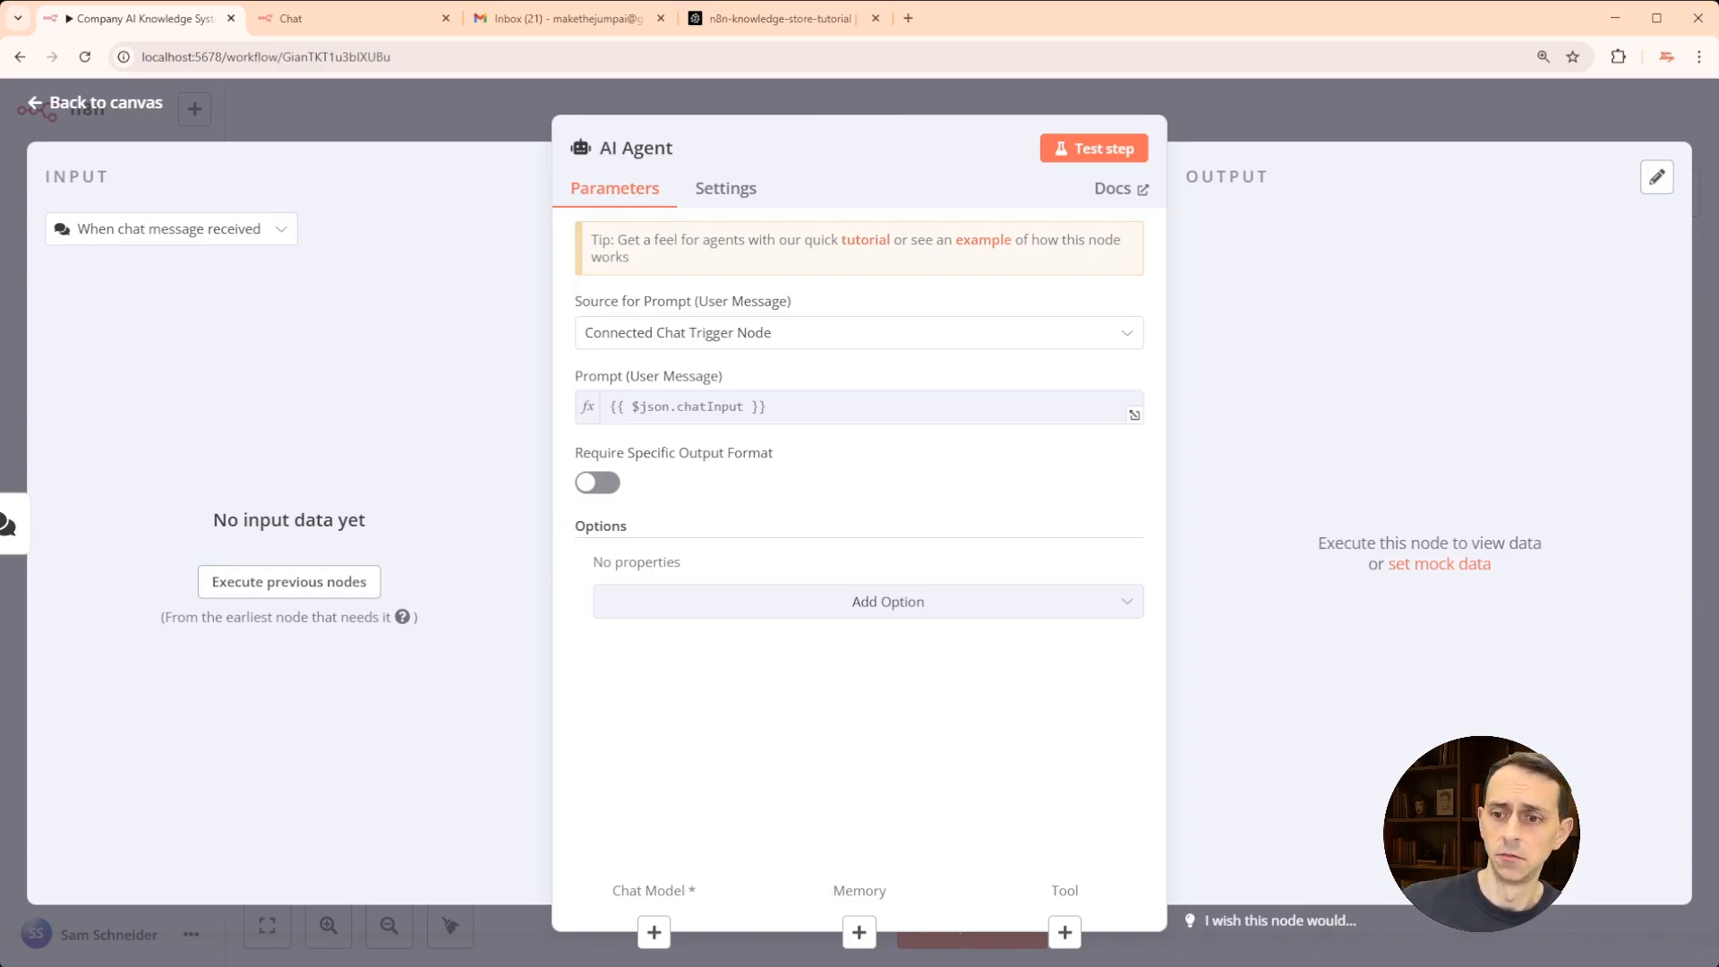
pyautogui.click(653, 932)
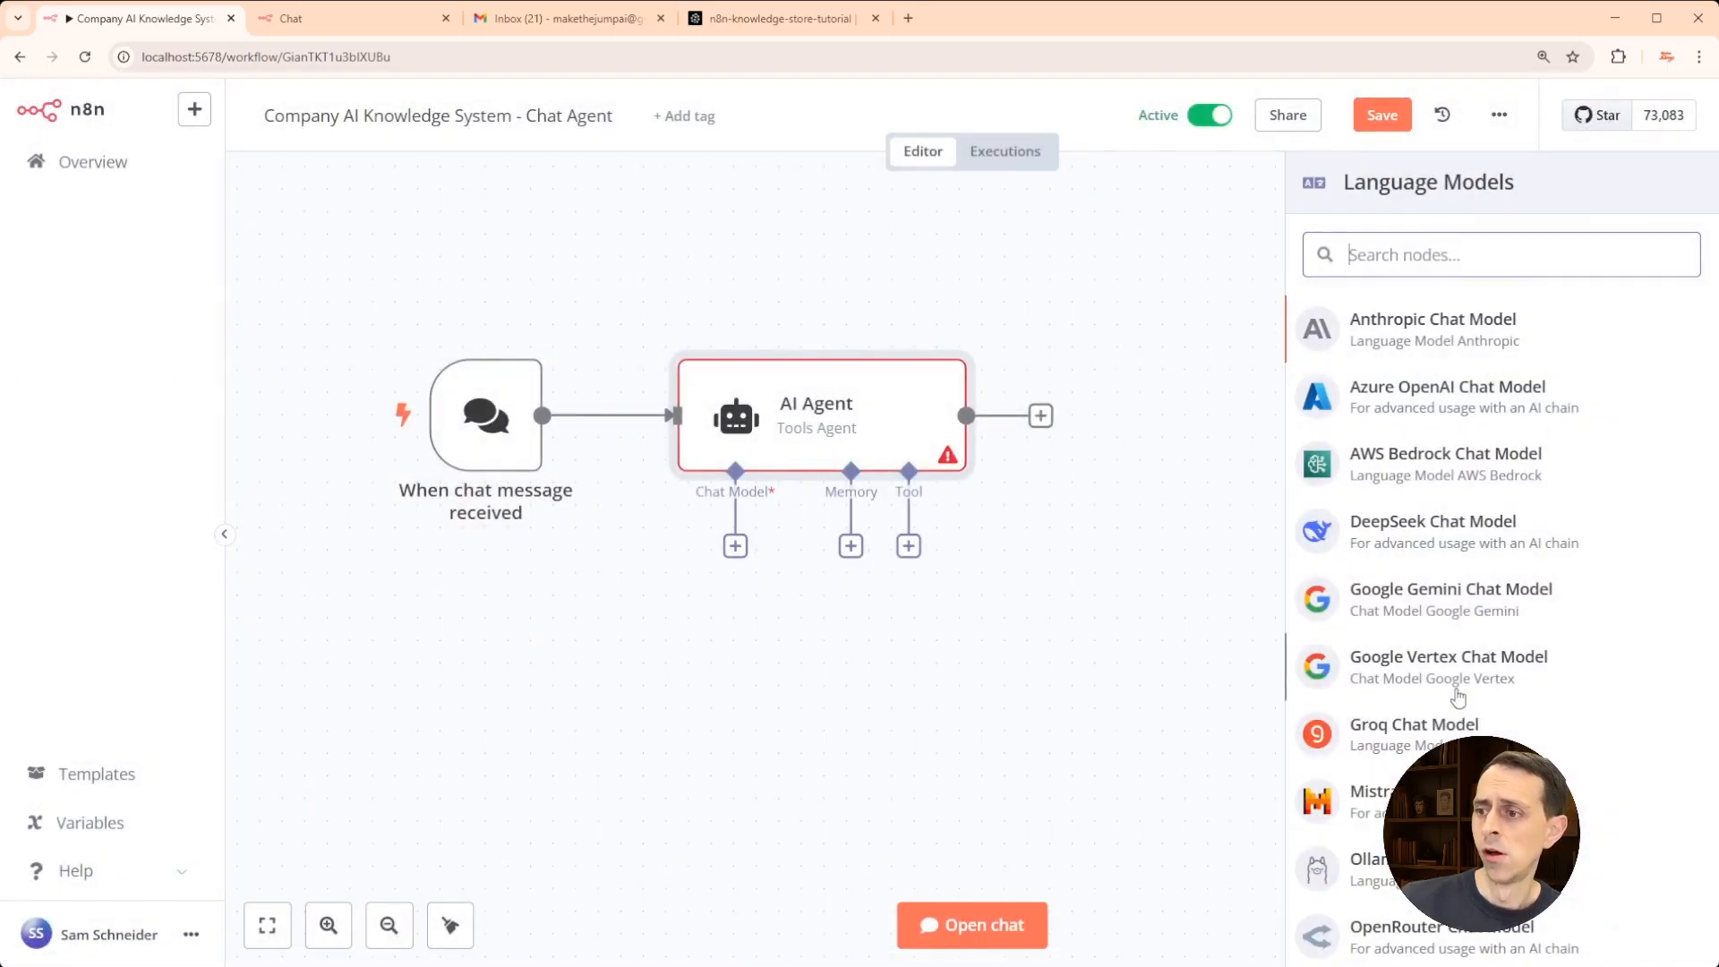
# - Attach an OpenAI Chat Model using gpt-4o-mini to the agent and place it under Chat Model
pyautogui.scroll(-1, 1462, 685)
pyautogui.scroll(-1, 1463, 685)
pyautogui.click(1393, 886)
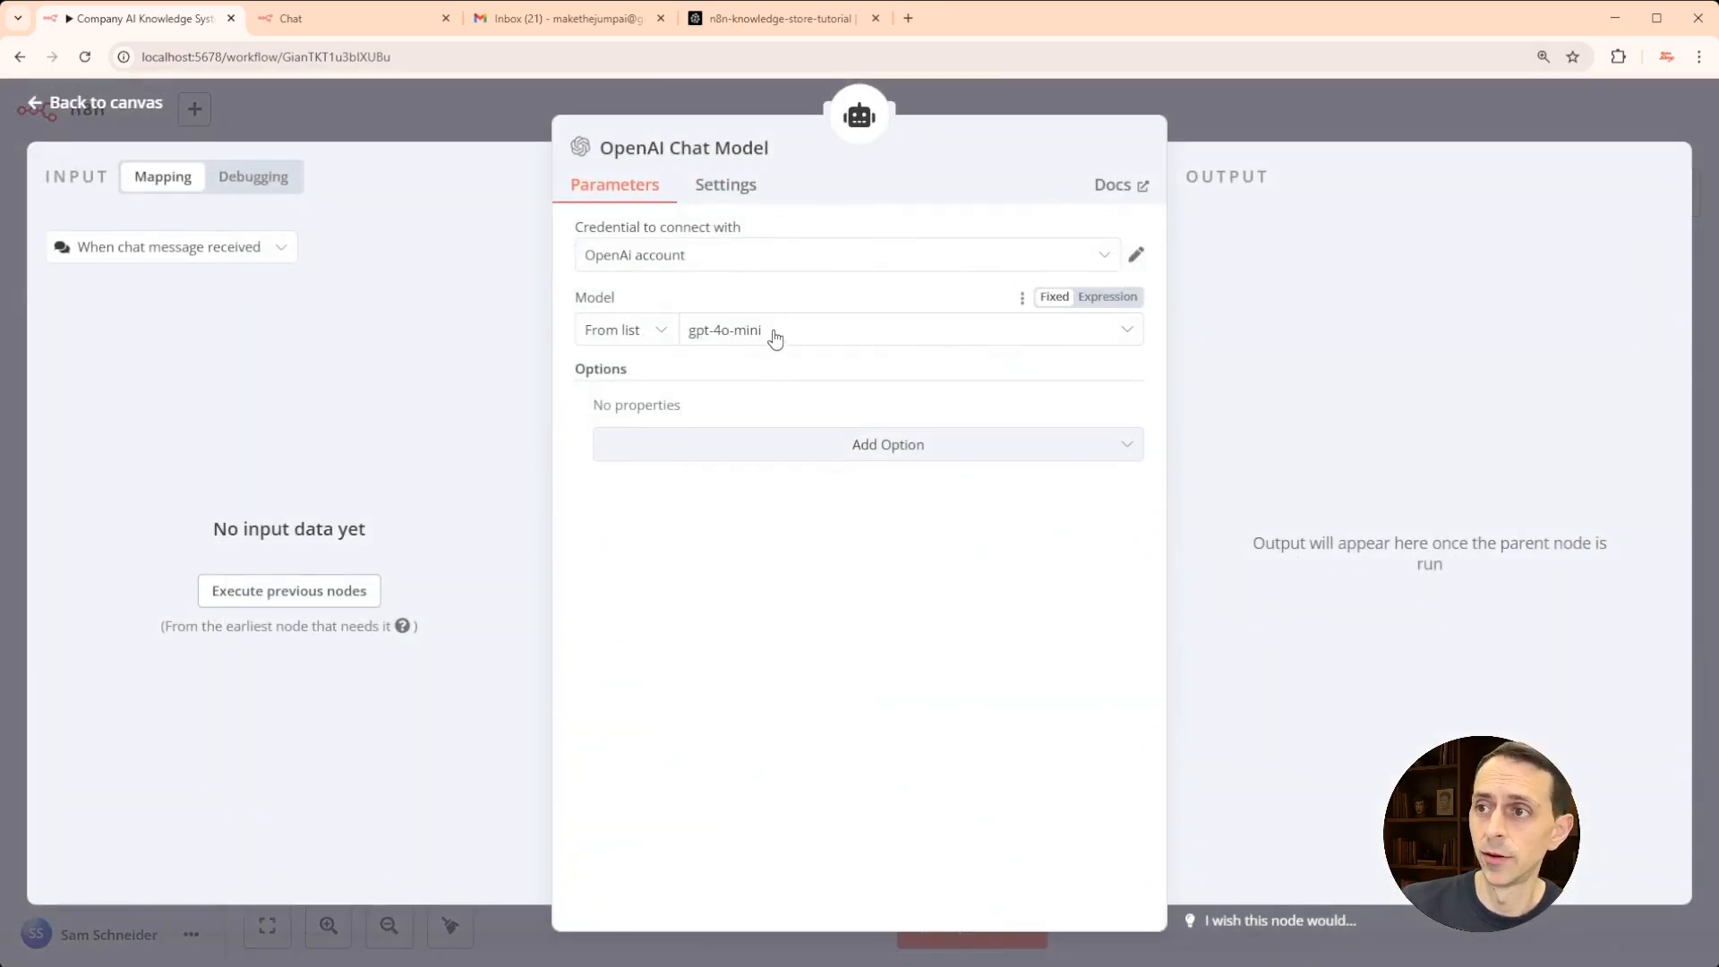
pyautogui.click(389, 120)
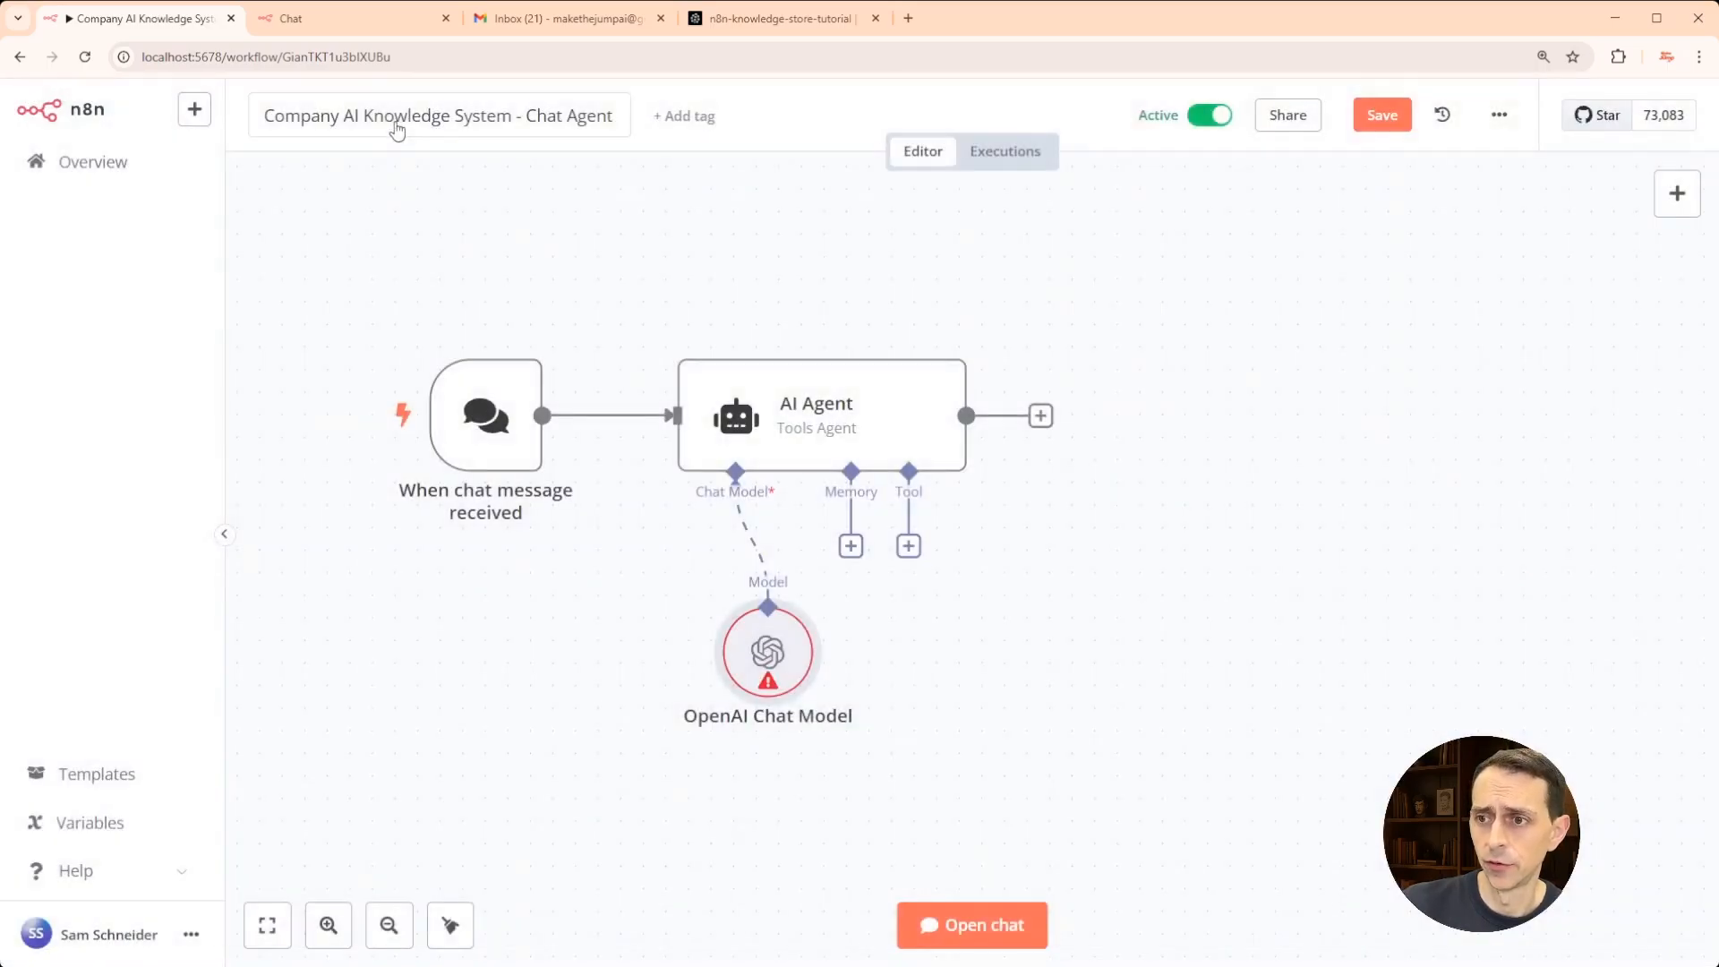
pyautogui.moveTo(762, 638); pyautogui.dragTo(717, 638)
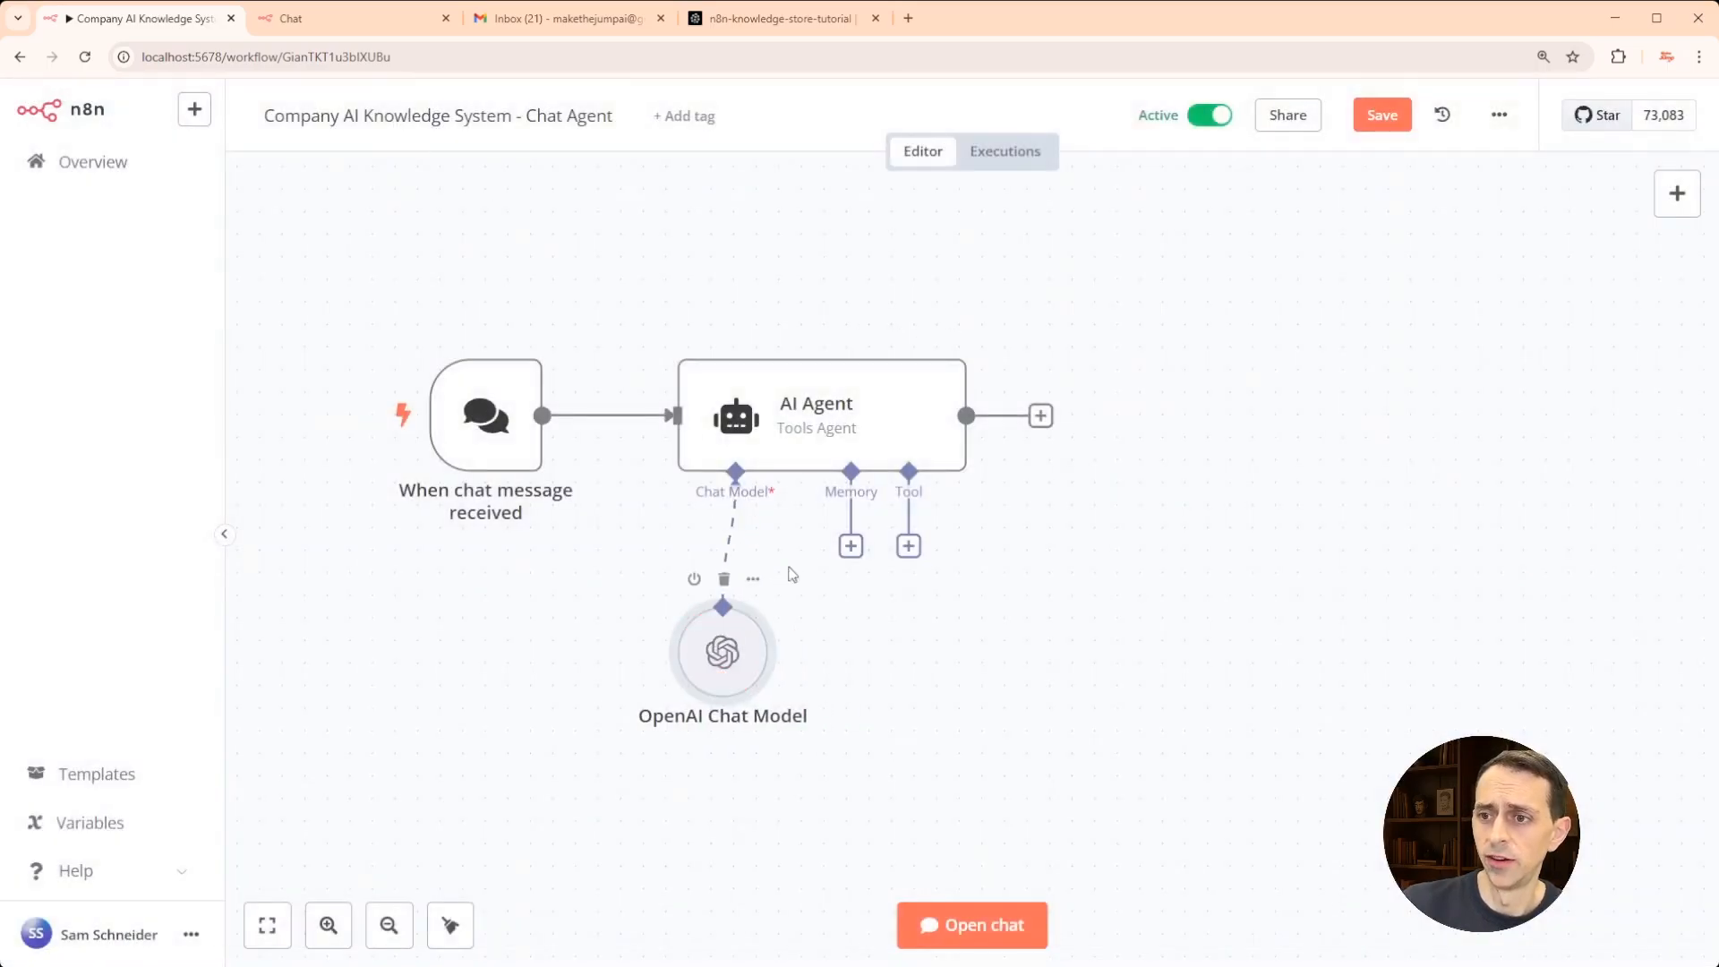
# - Give the AI Agent Simple Memory with a context window of 5 and move that node lower
pyautogui.click(851, 547)
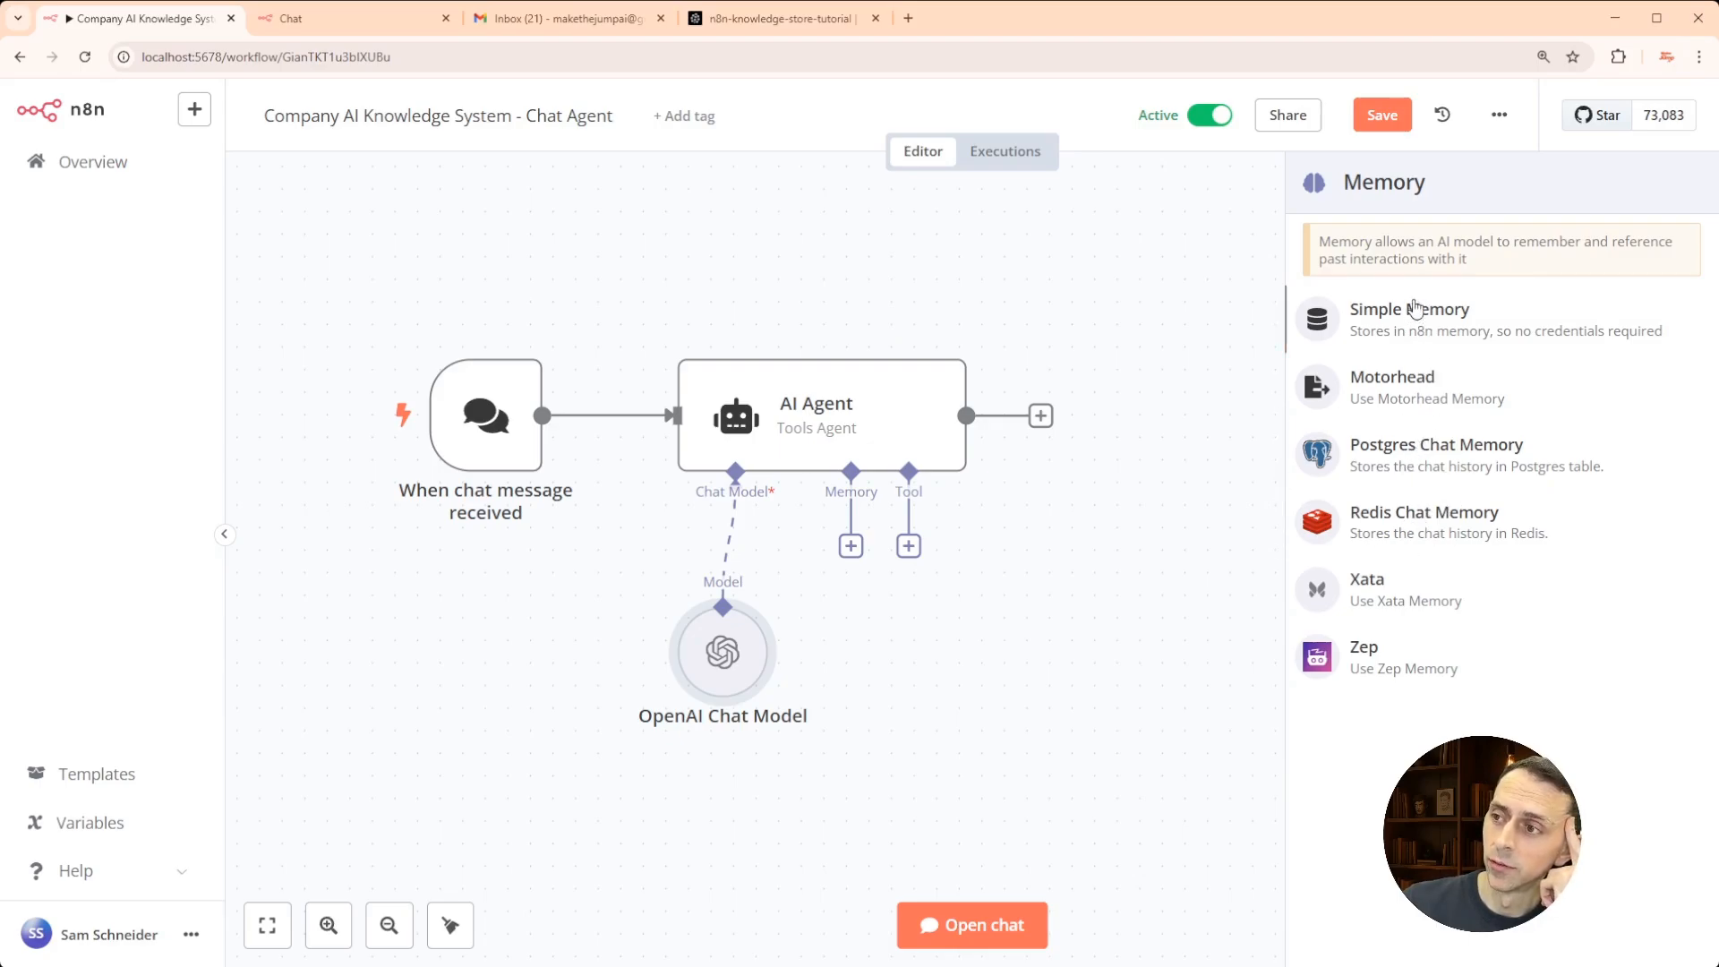
pyautogui.click(1440, 313)
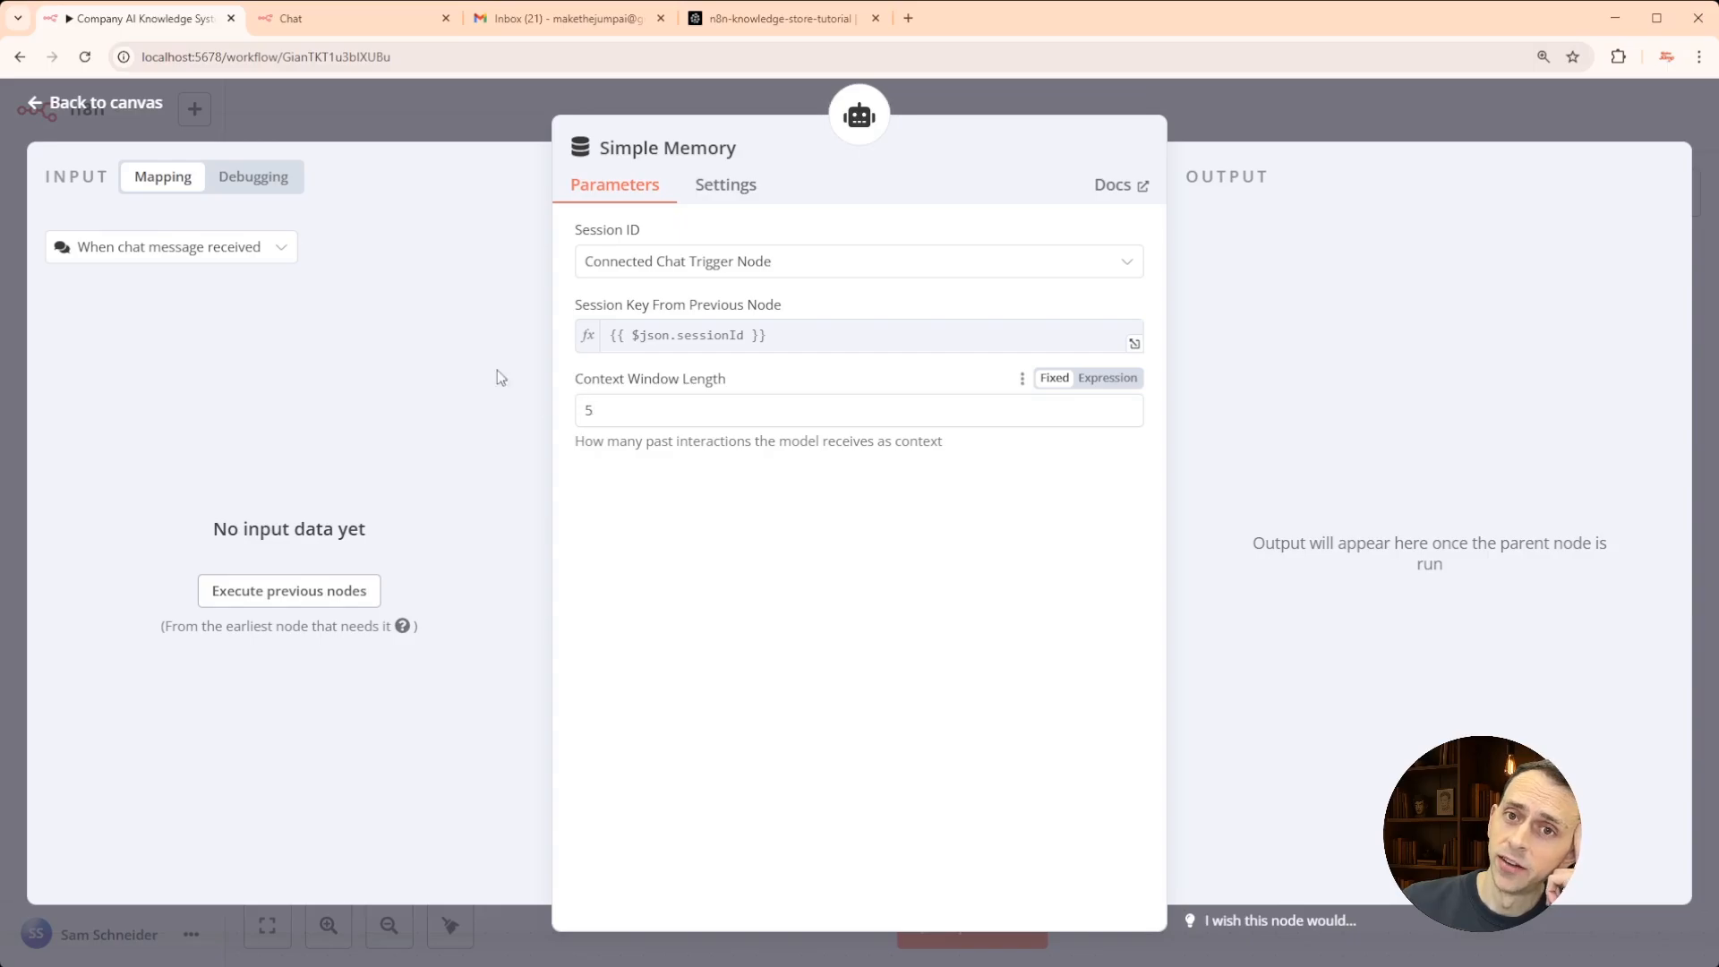
pyautogui.click(454, 112)
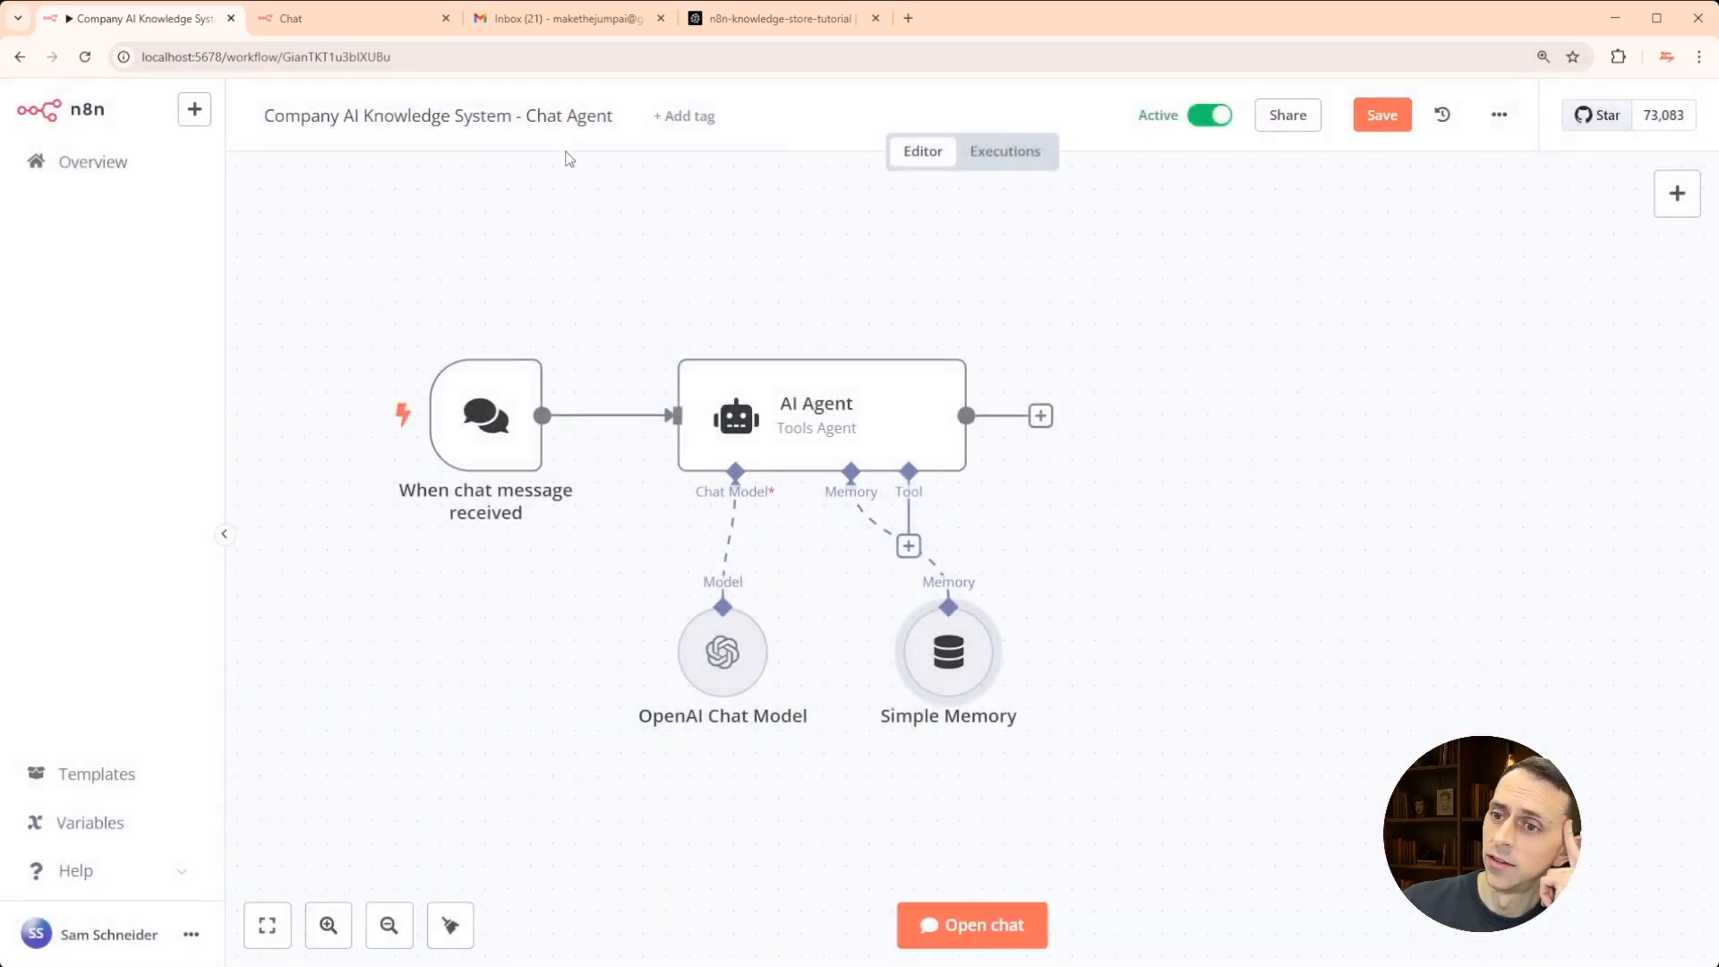
pyautogui.moveTo(947, 649); pyautogui.dragTo(834, 782)
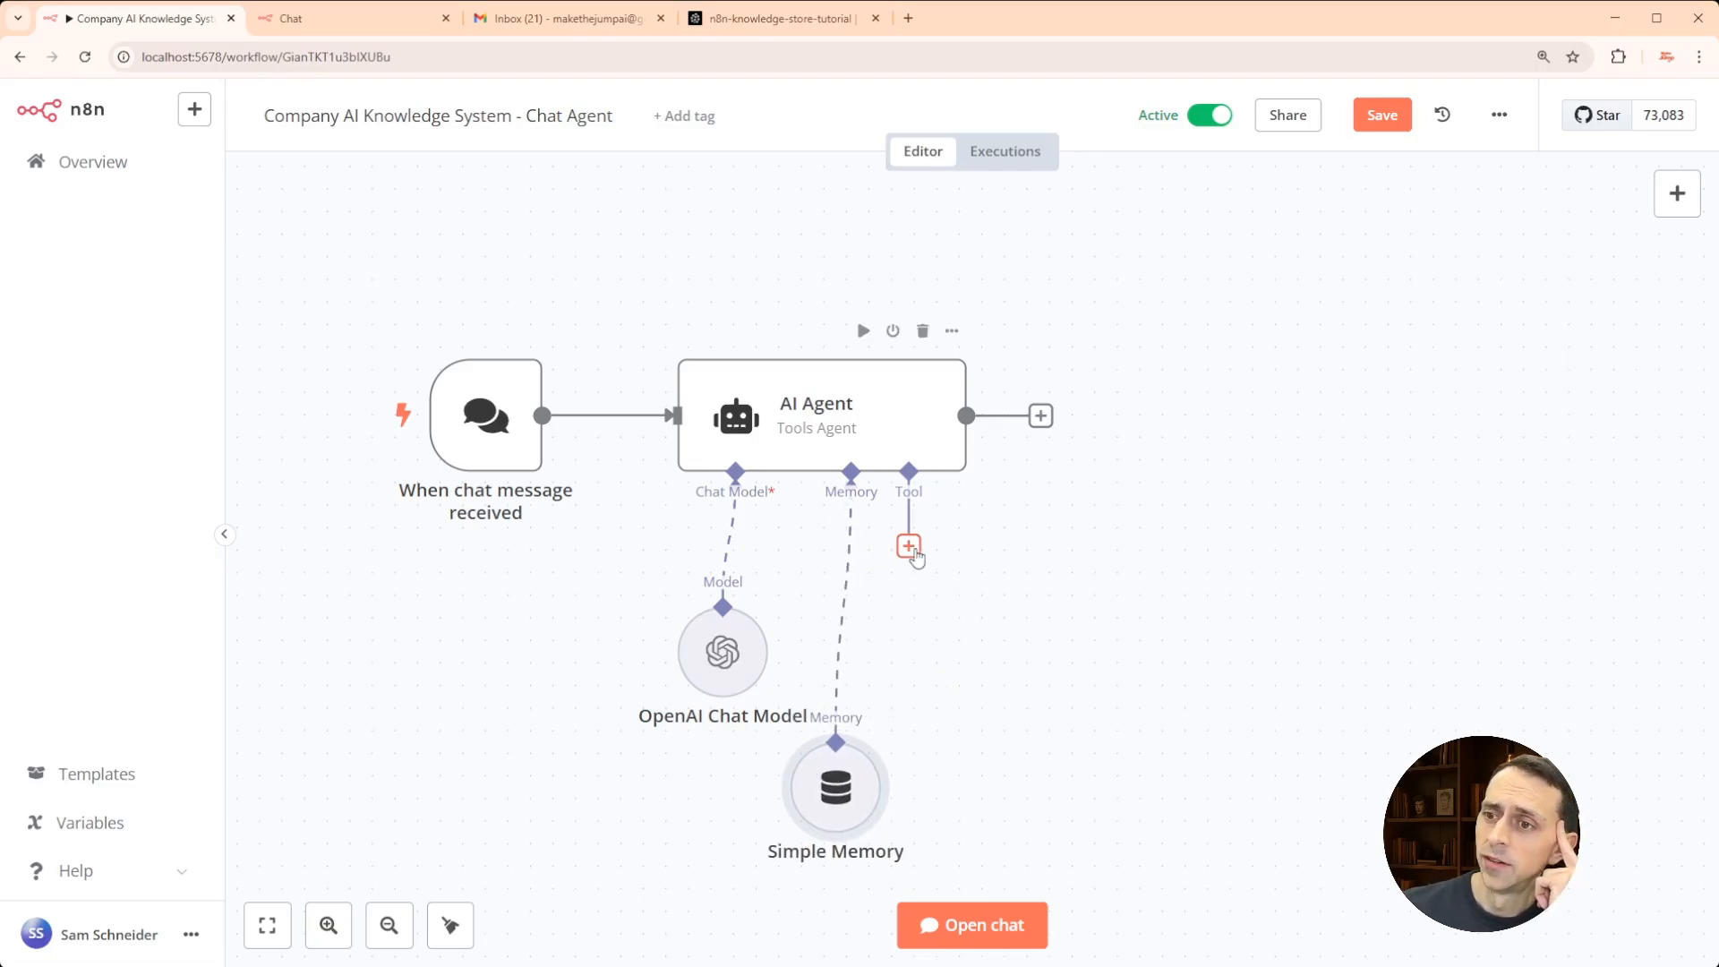
# - Add a Pinecone Vector Store tool to the AI Agent by searching 'pinecone'
pyautogui.click(908, 547)
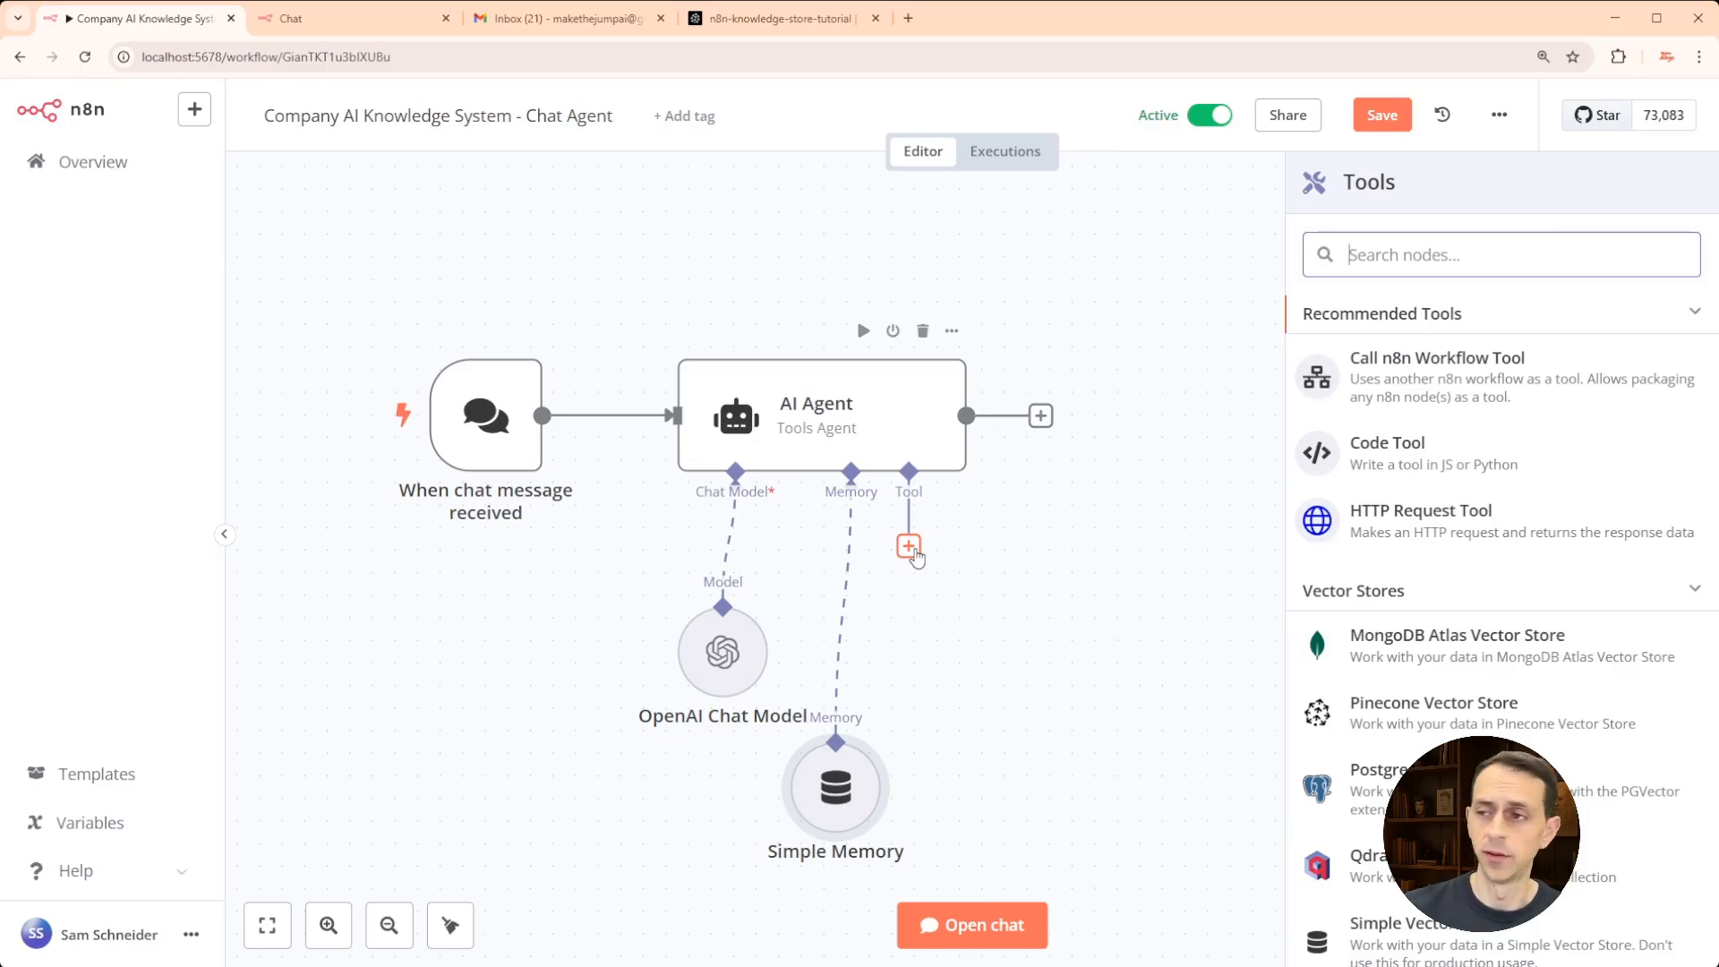
pyautogui.write('pinecone')
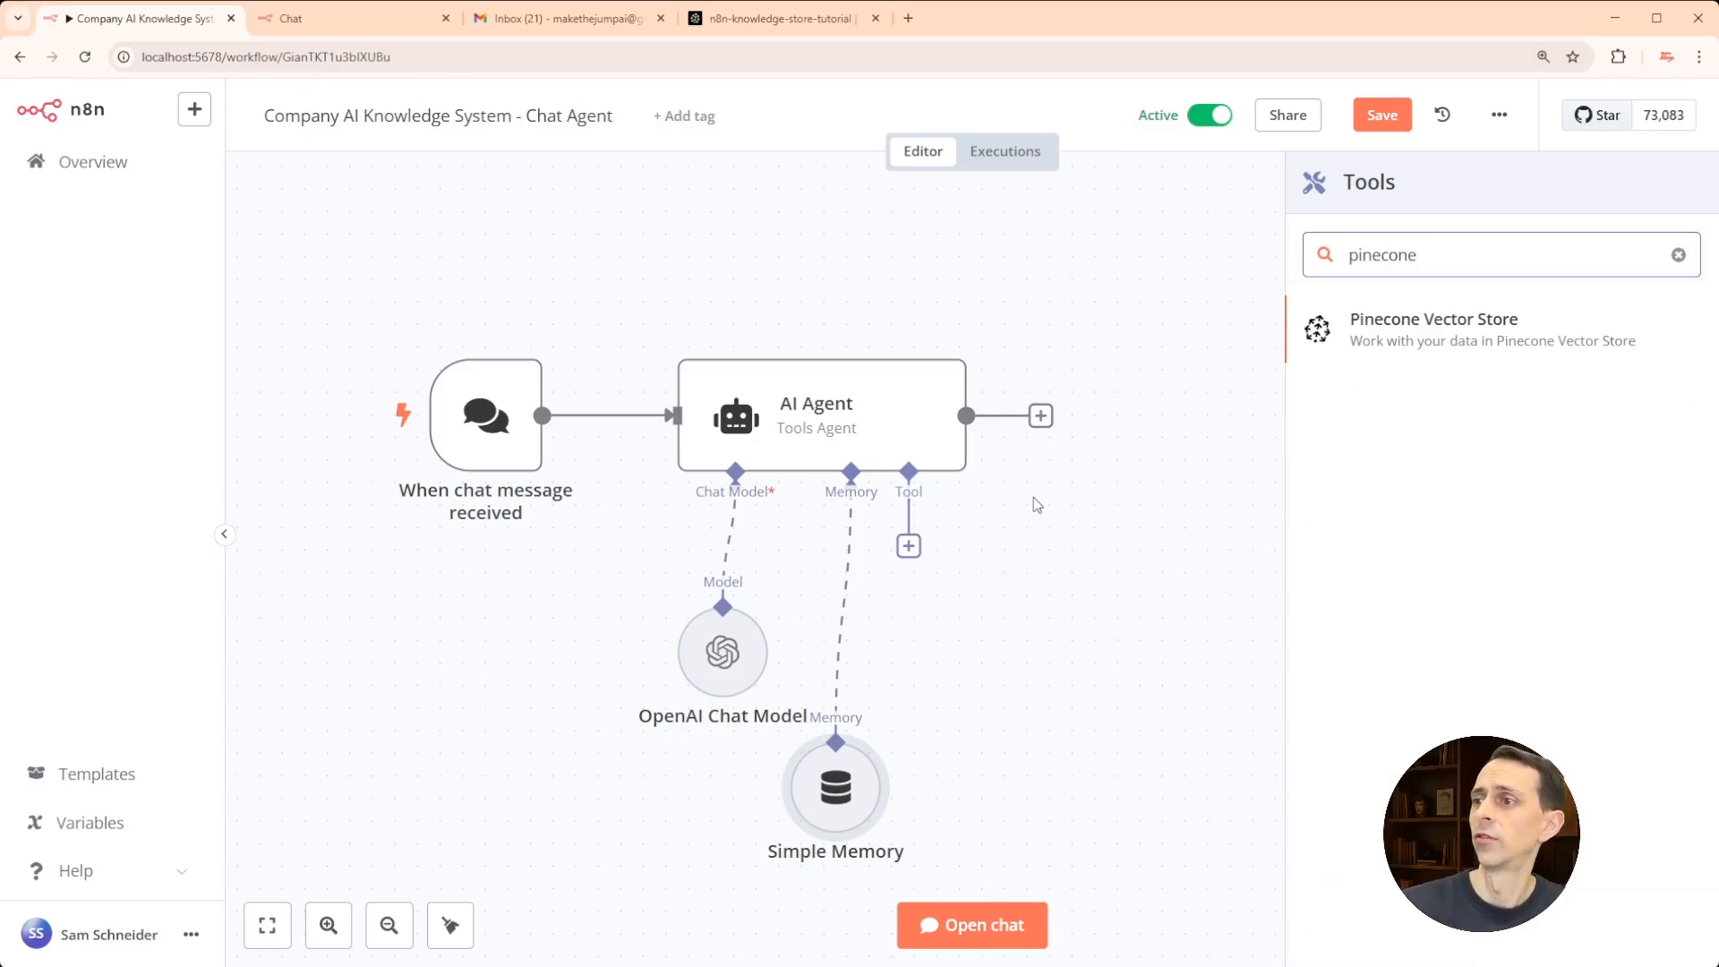
pyautogui.click(1415, 337)
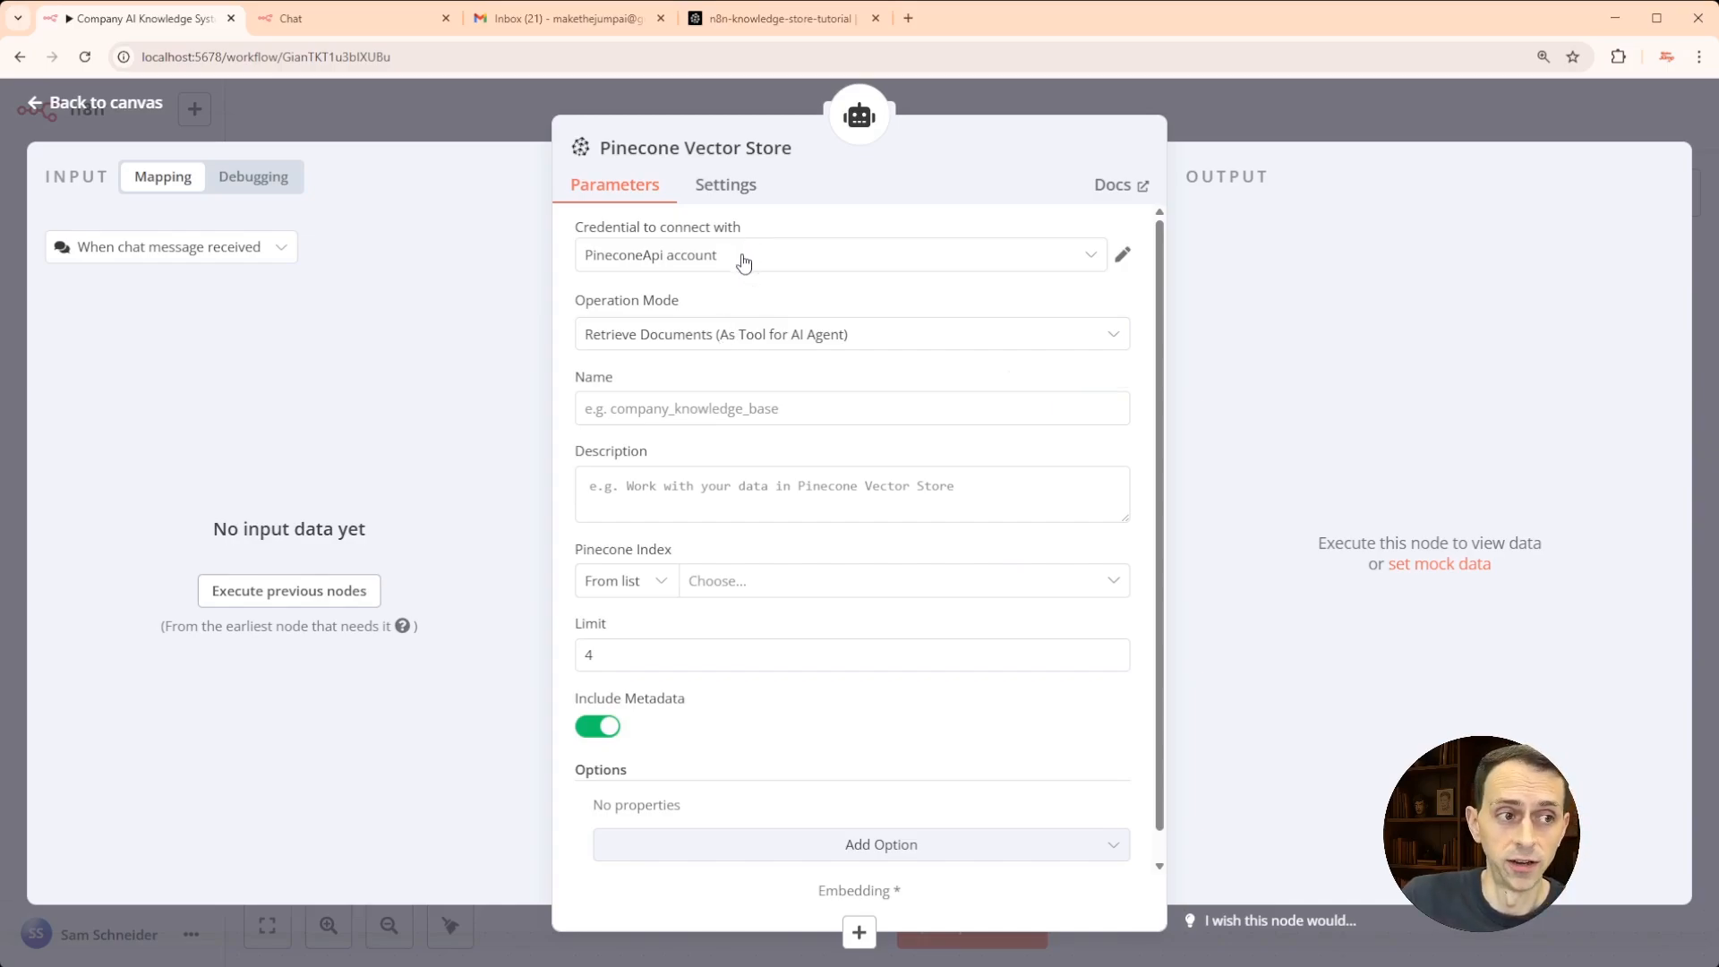
# - Name the tool company_knowledge_system with description 'Answer questions about our customer service interactions'
pyautogui.click(673, 406)
pyautogui.write('company_knowledge_system')
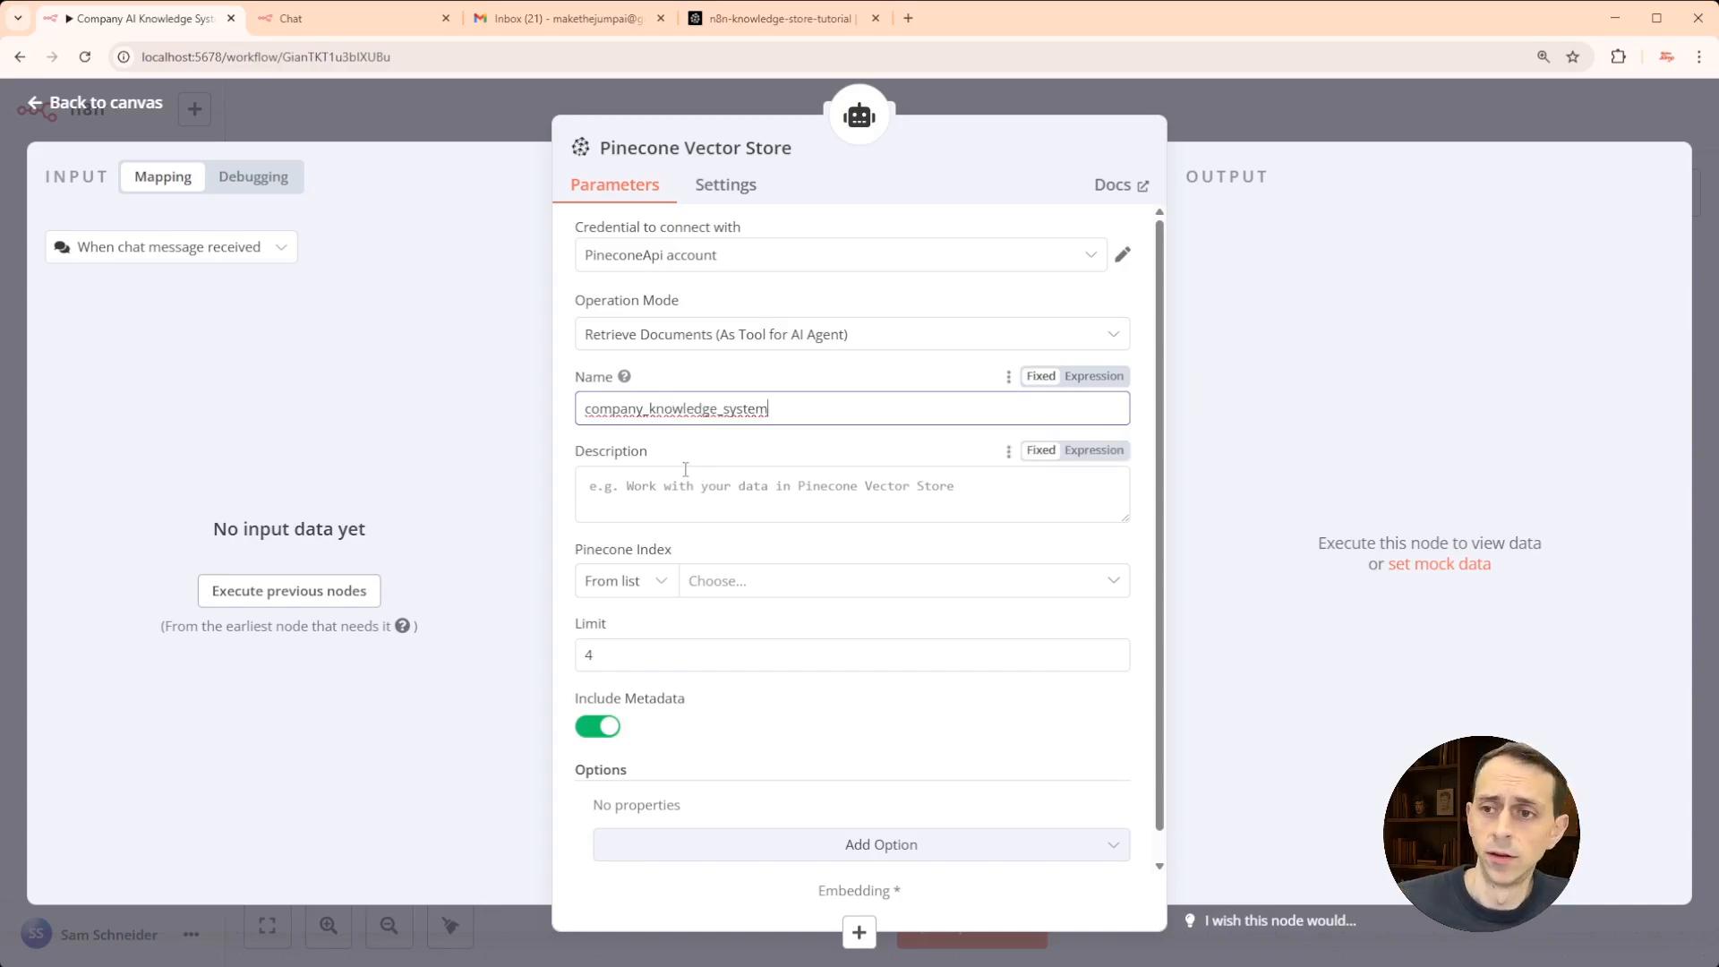
pyautogui.click(657, 490)
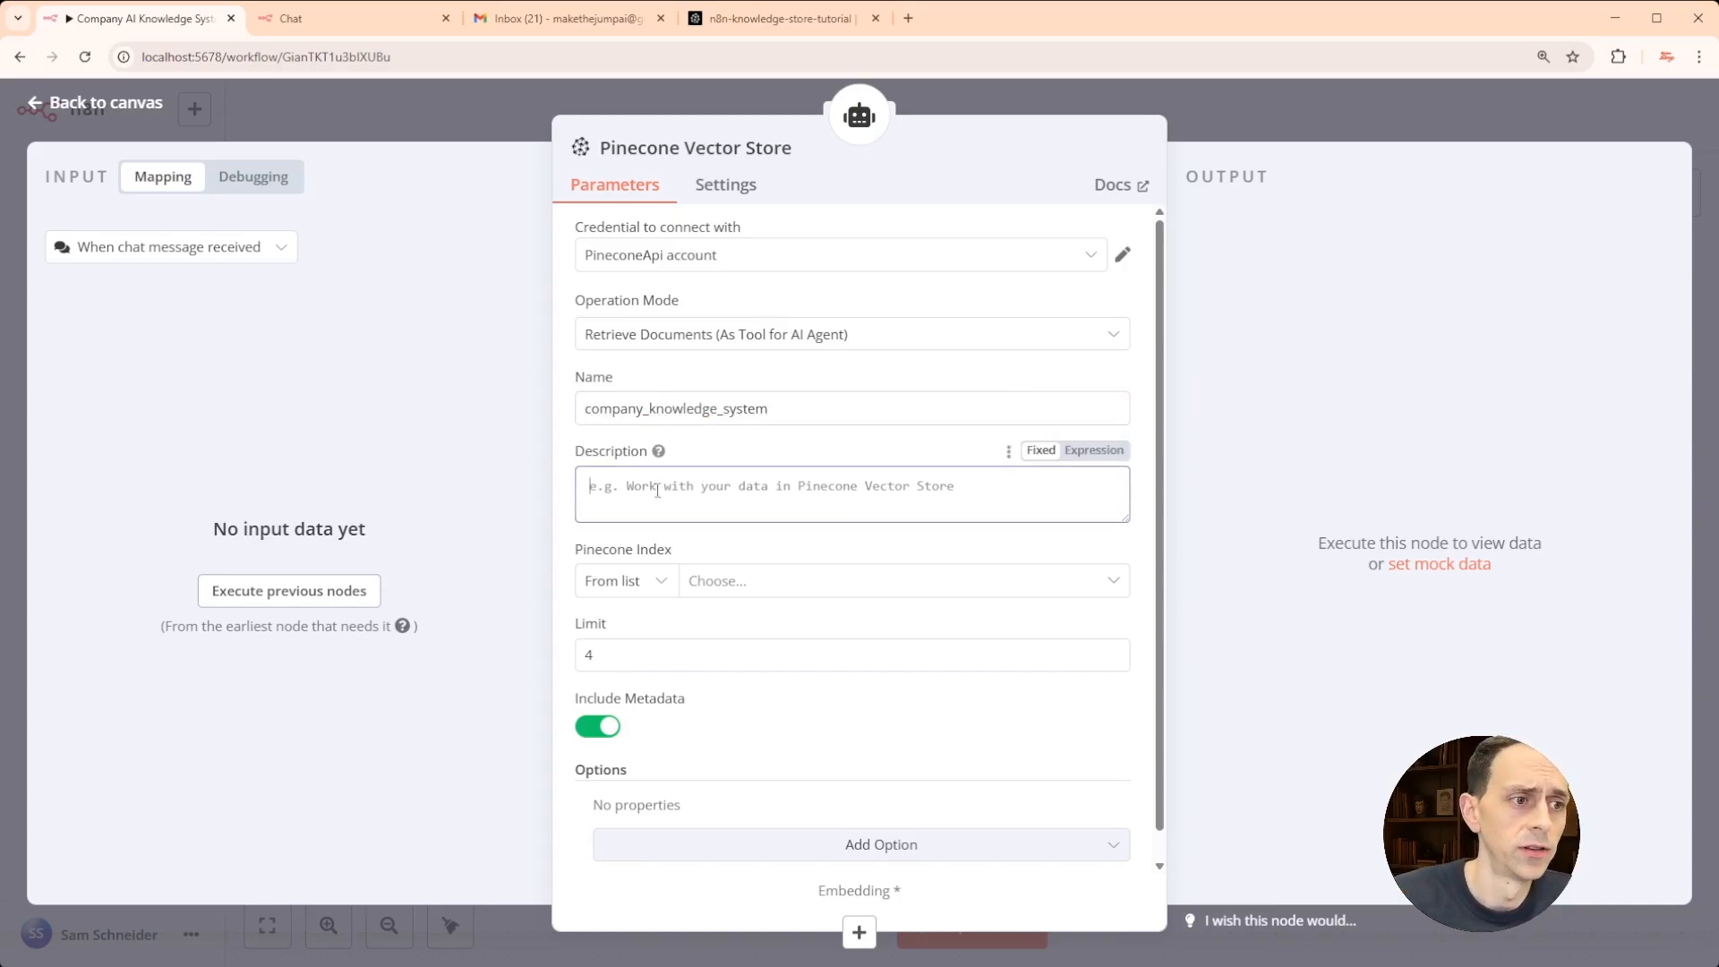
pyautogui.write('Answer questions about our customer service interactions')
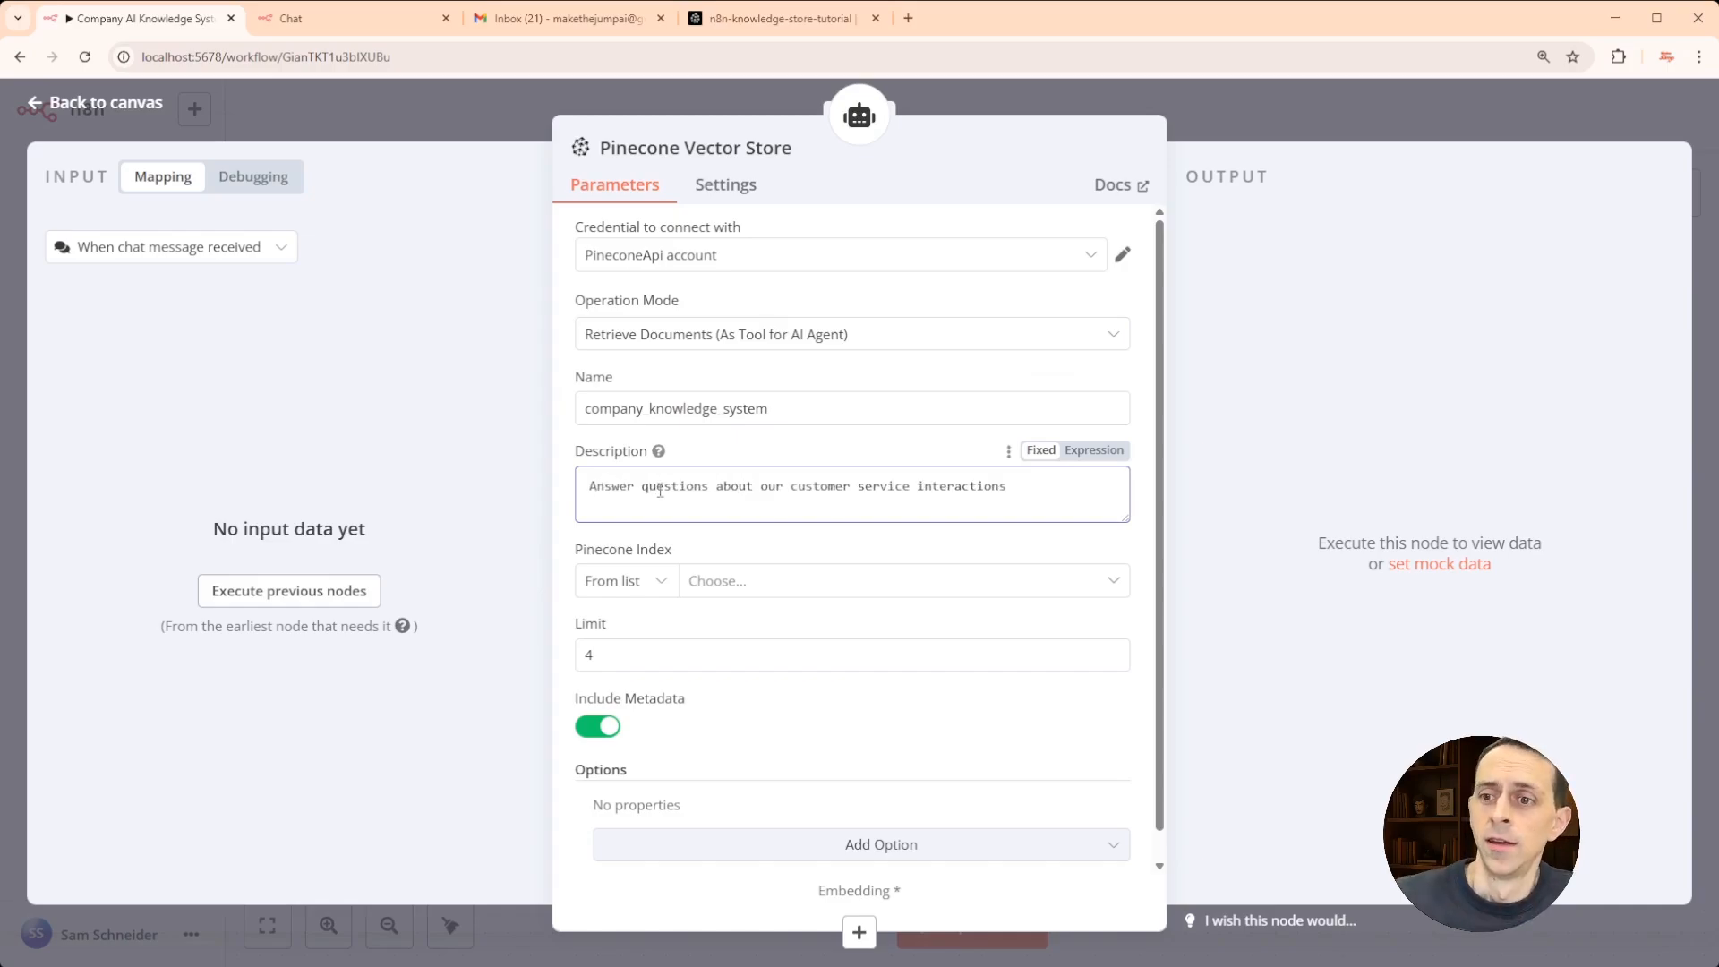
# - Point the tool at the n8n-knowledge-store-tutorial index and set Limit to 20
pyautogui.click(741, 588)
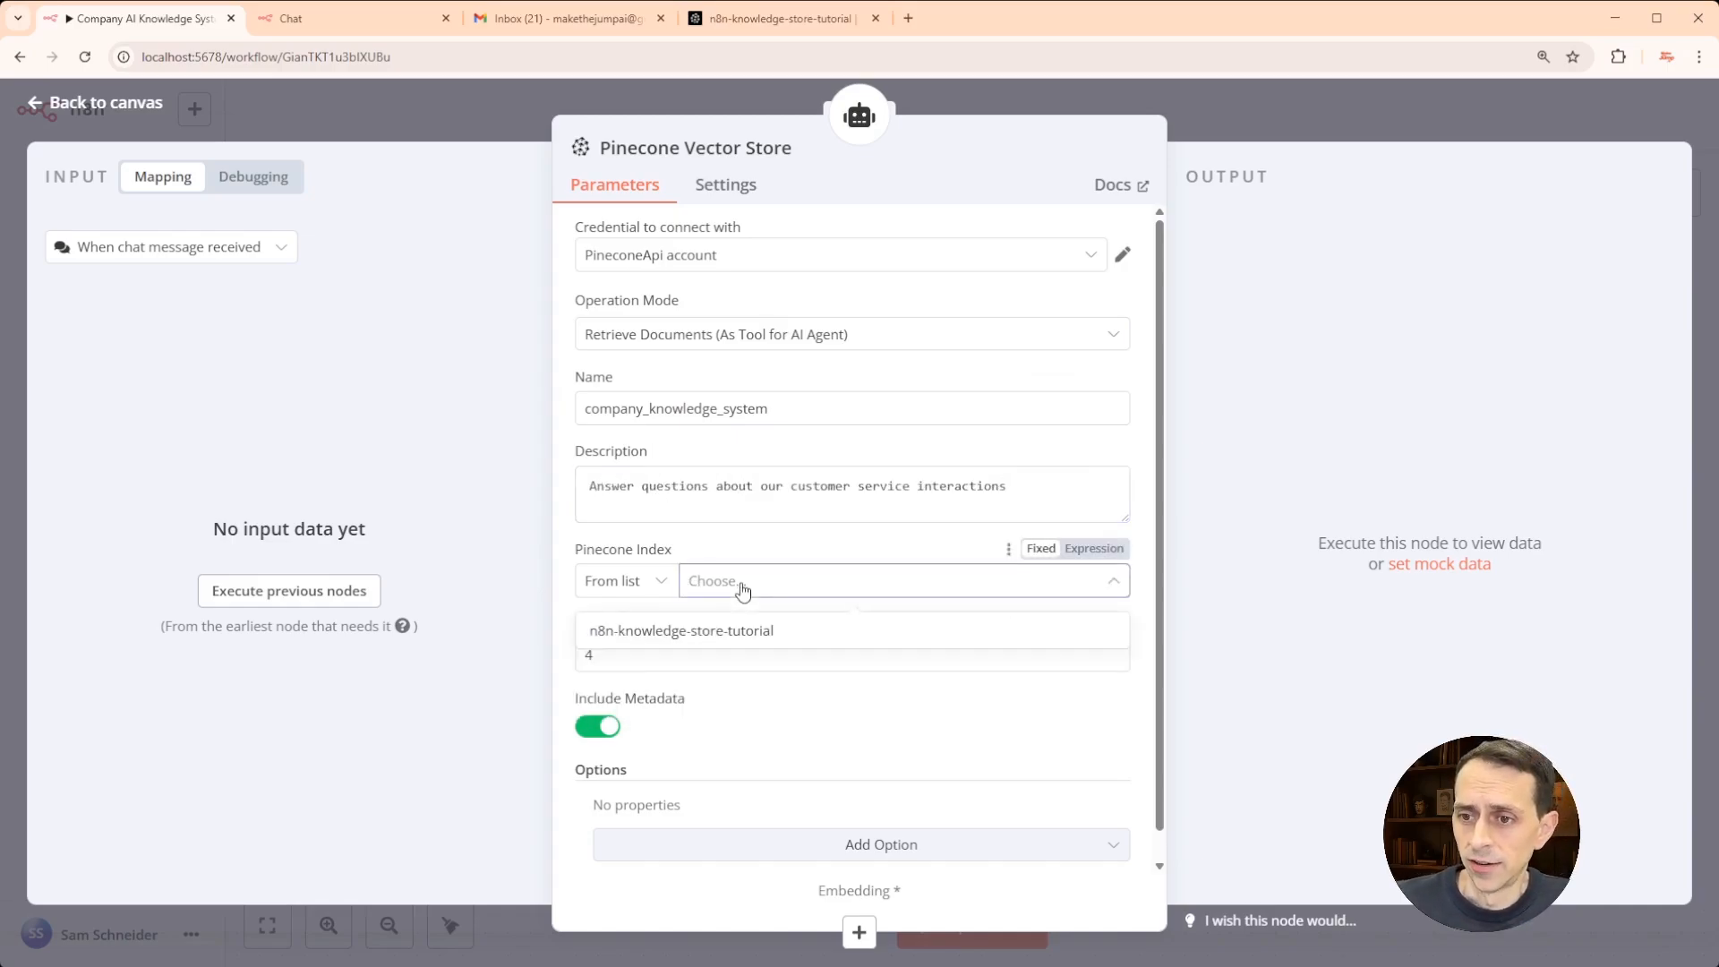
pyautogui.click(724, 636)
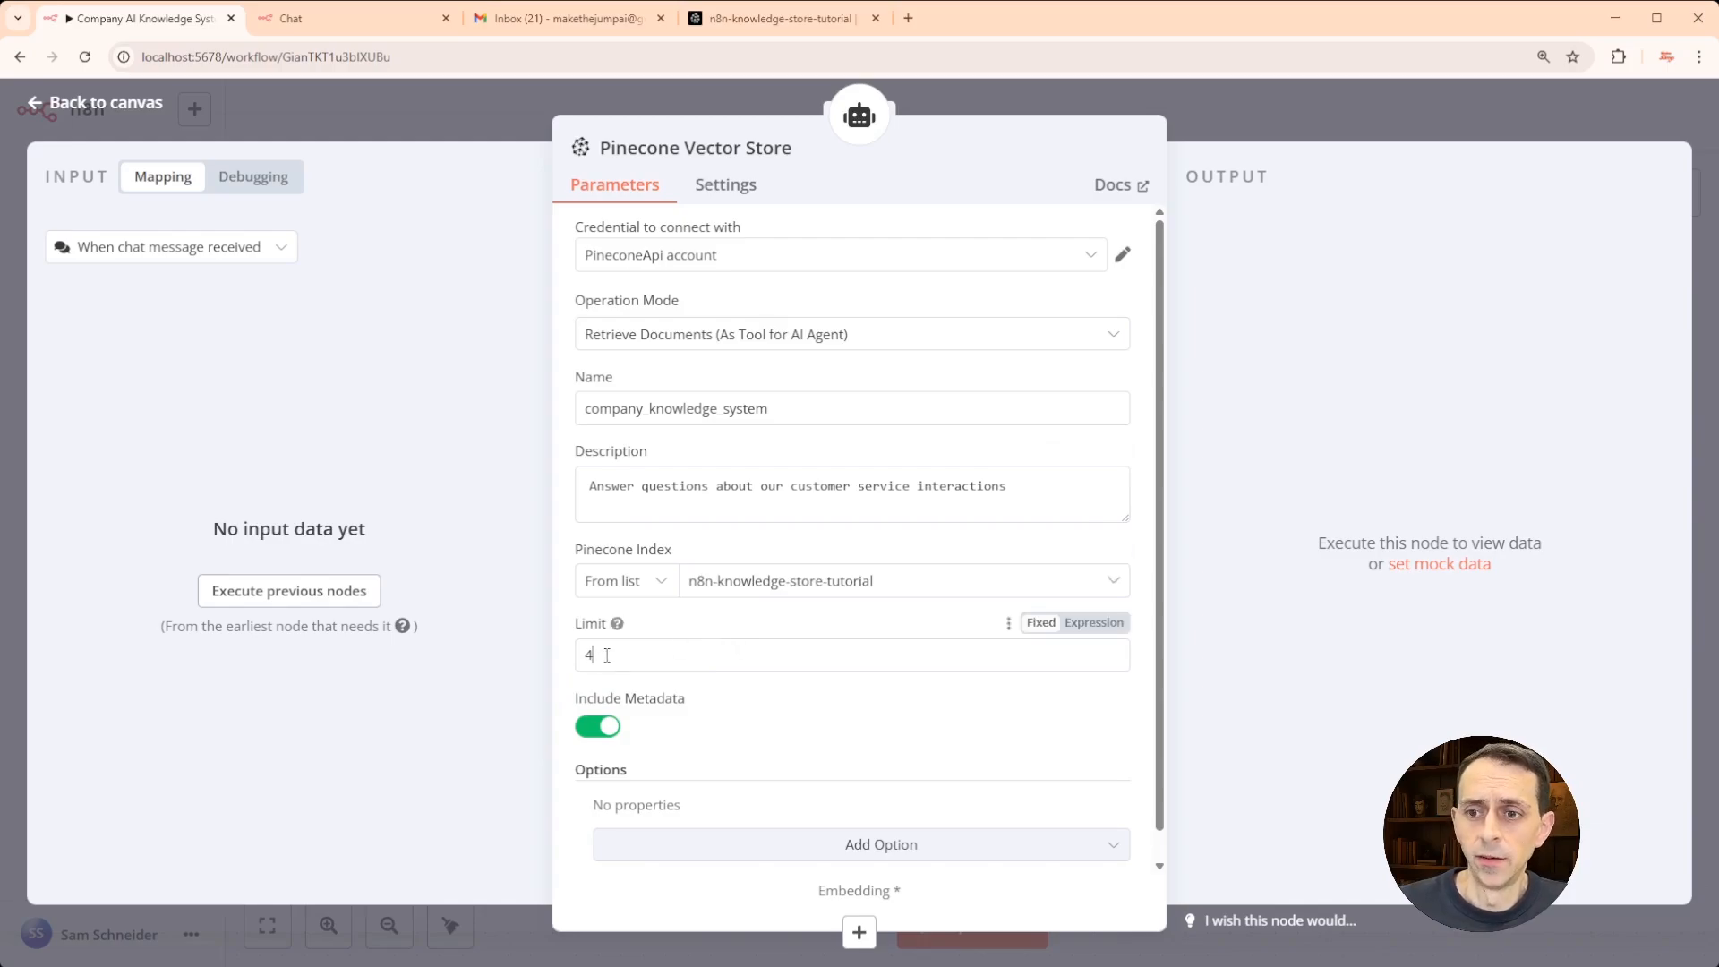
pyautogui.doubleClick(578, 654)
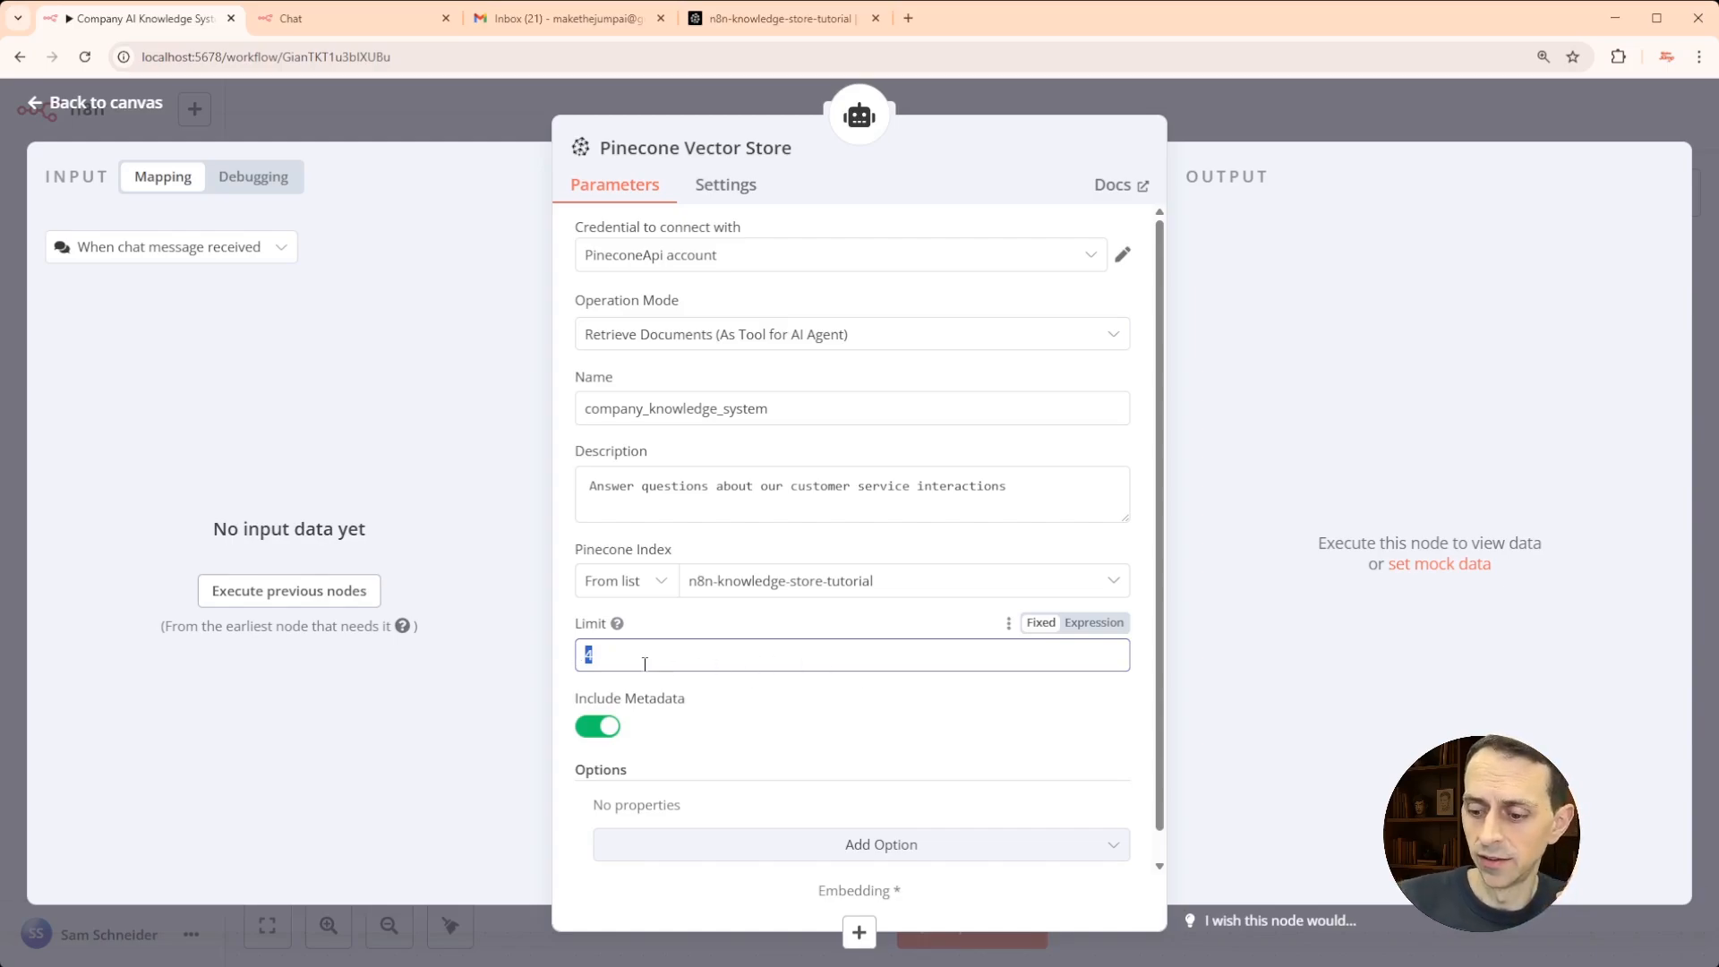
pyautogui.write('20')
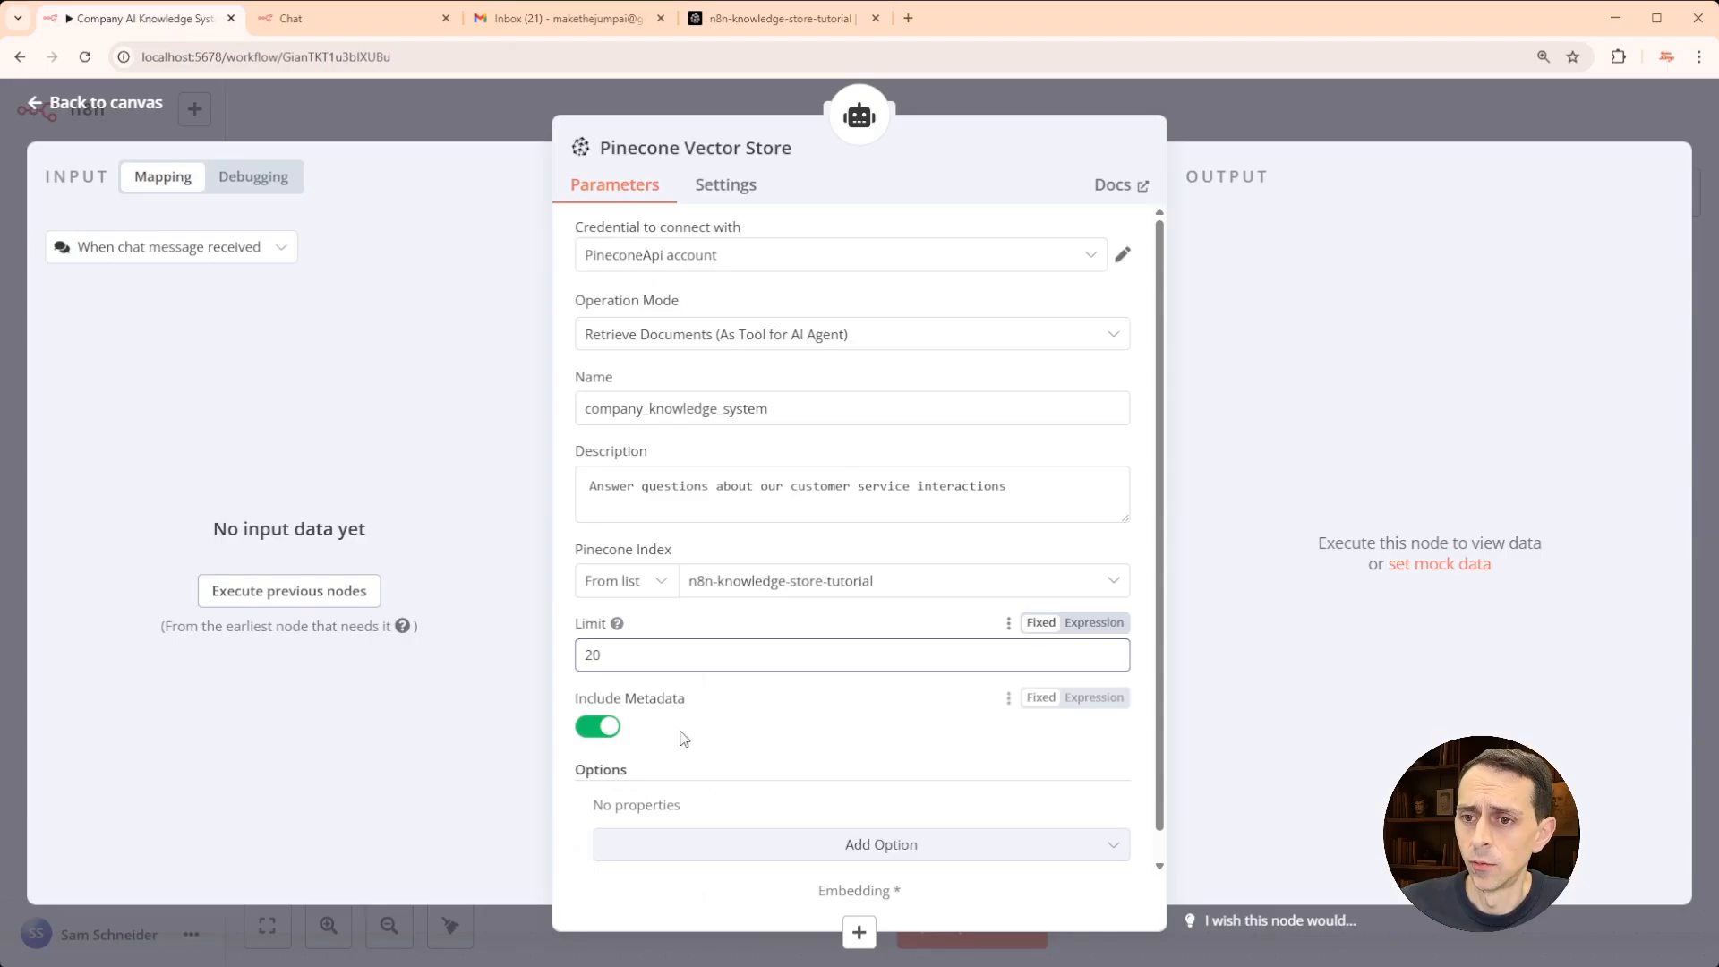
# - Feed the Pinecone store with an Embeddings OpenAI node using text-embedding-3-small
pyautogui.click(860, 933)
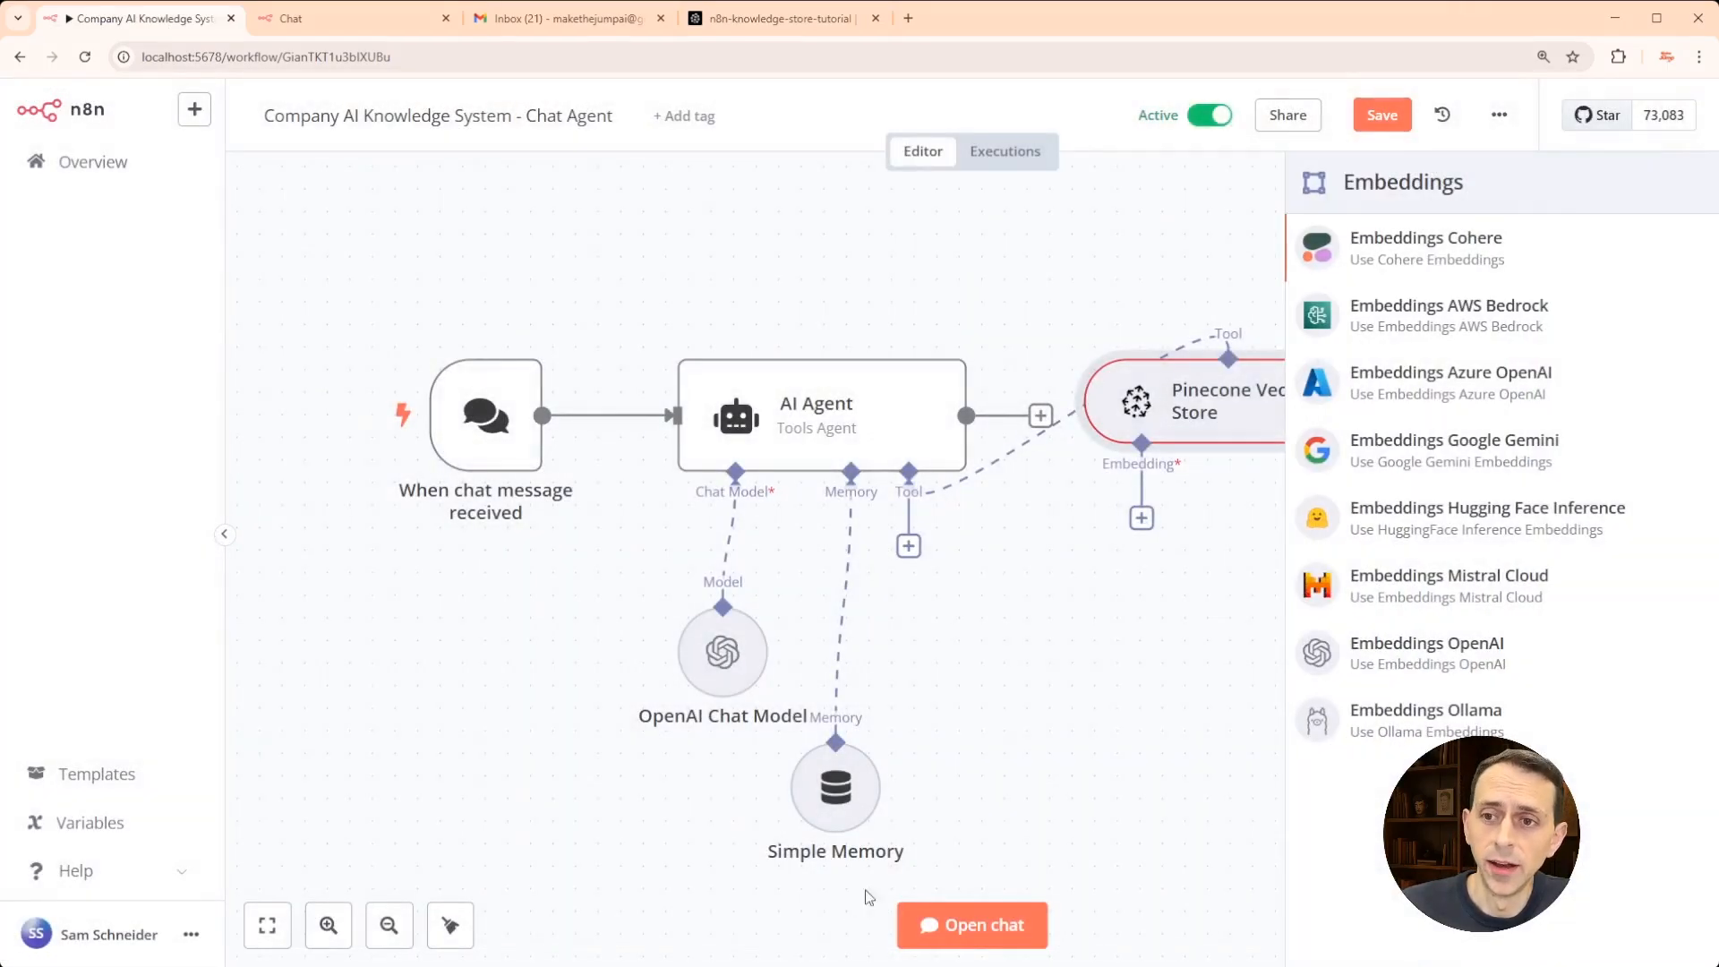
pyautogui.click(1429, 658)
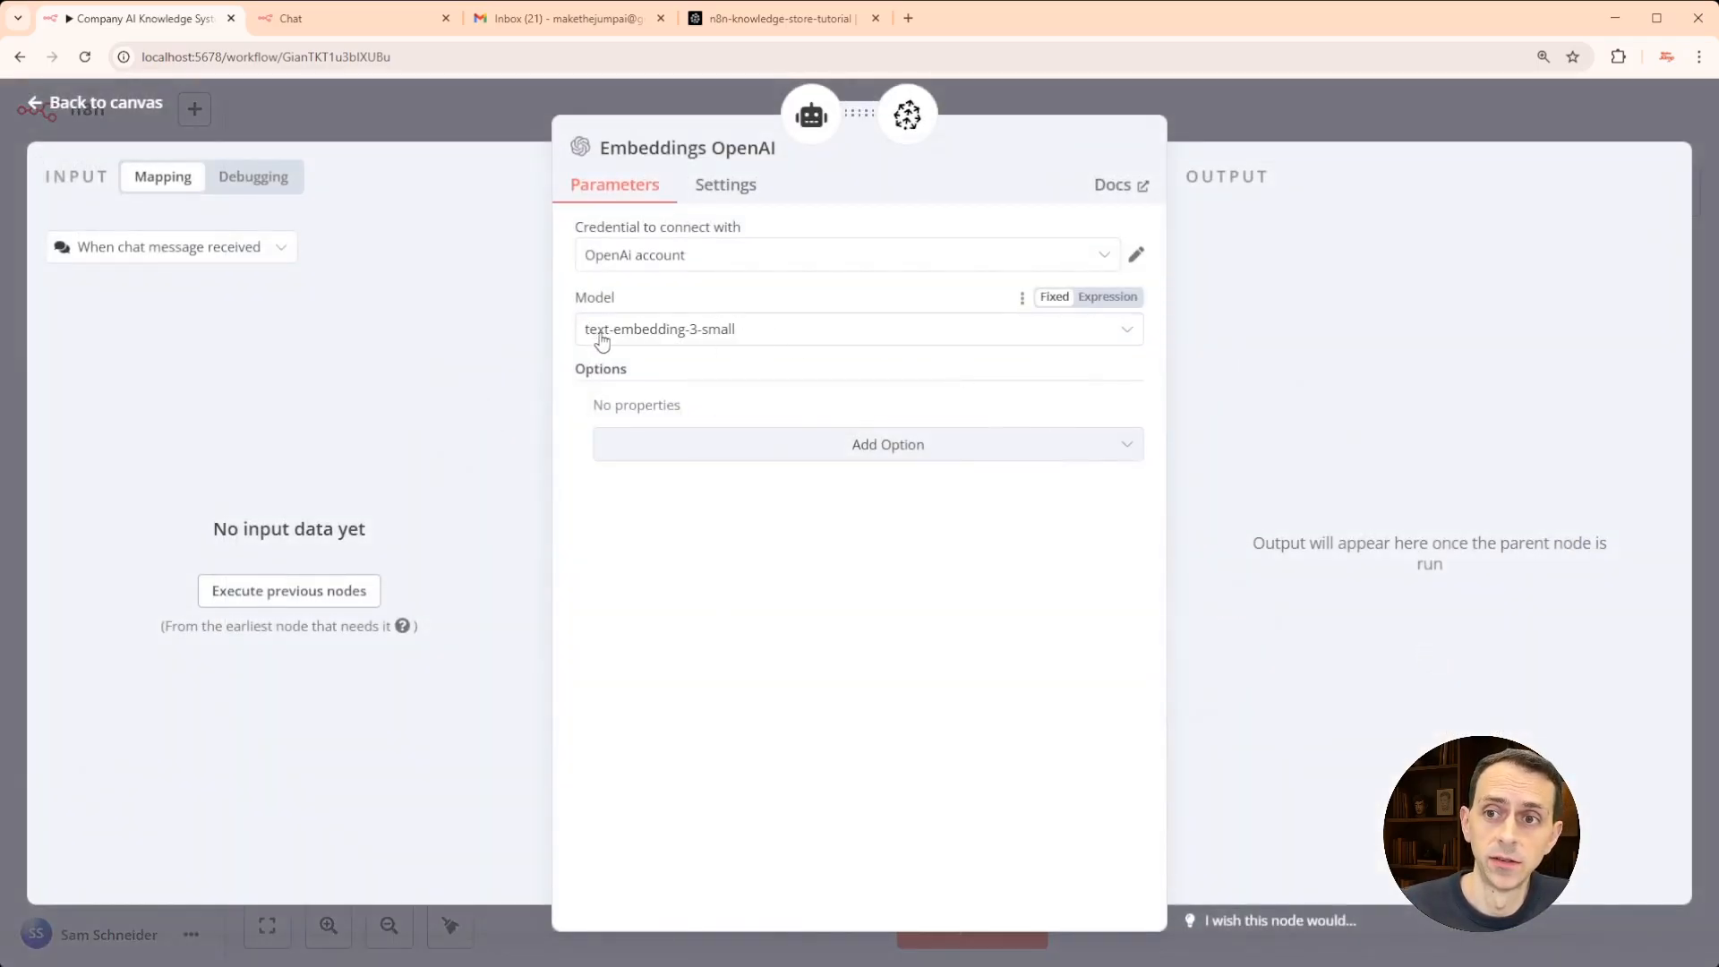
pyautogui.click(391, 115)
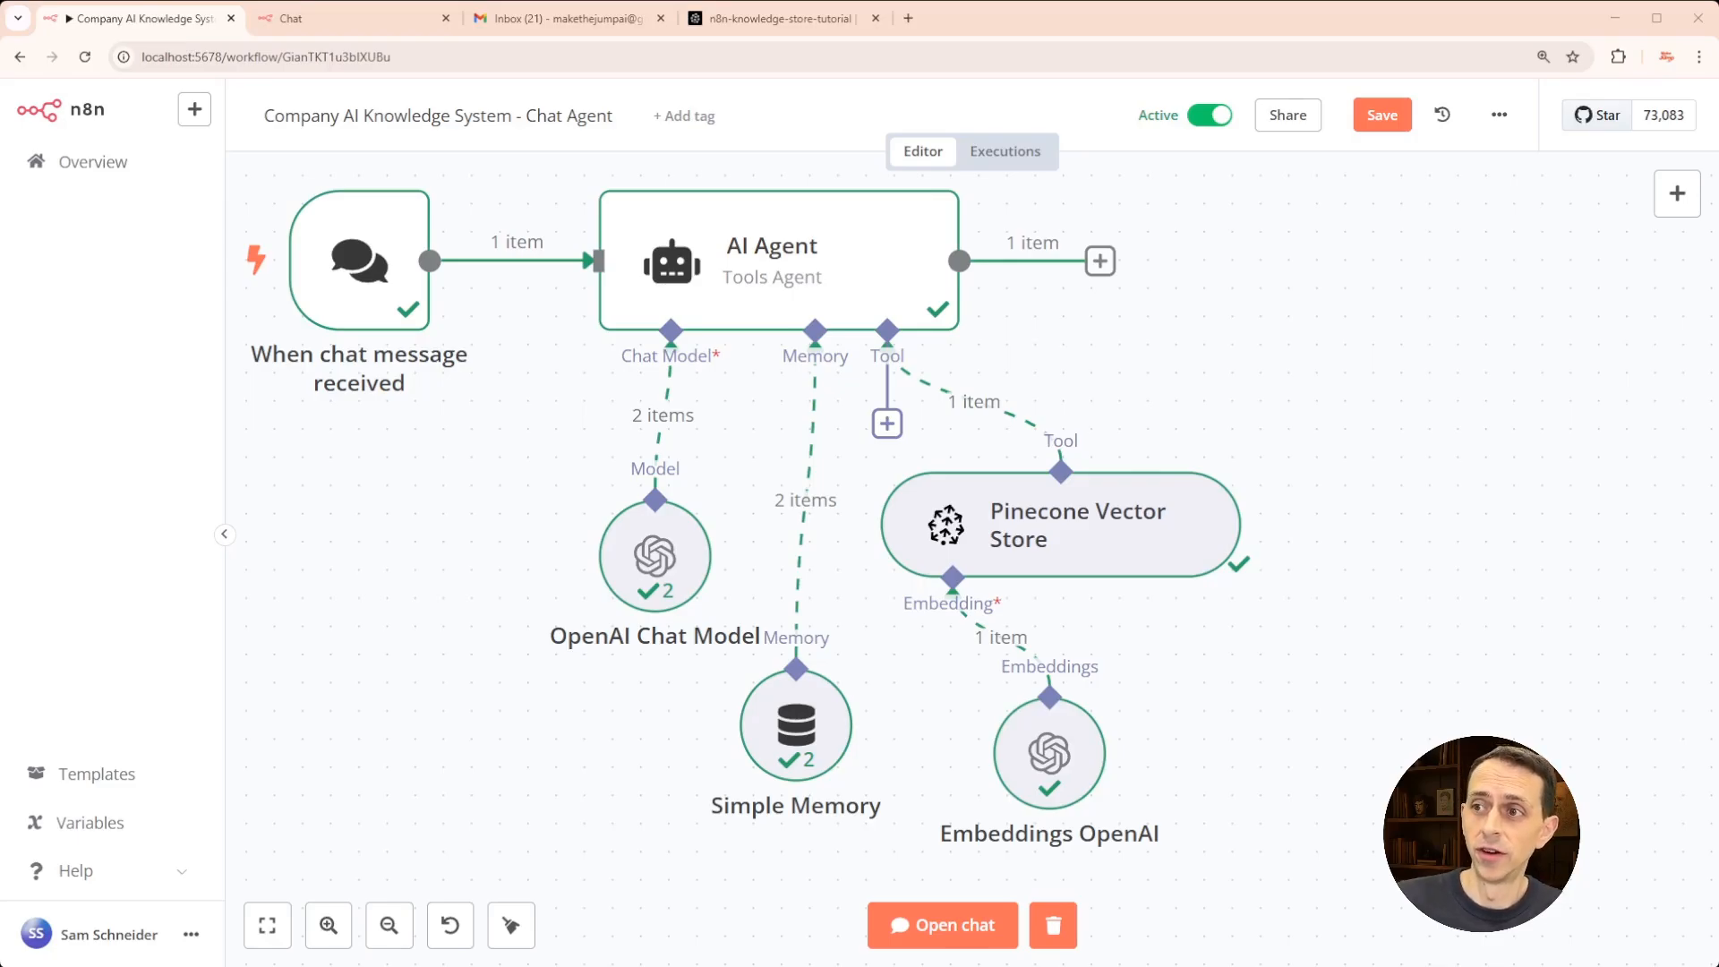
pyautogui.hotkey('ctrl', 'Tab')
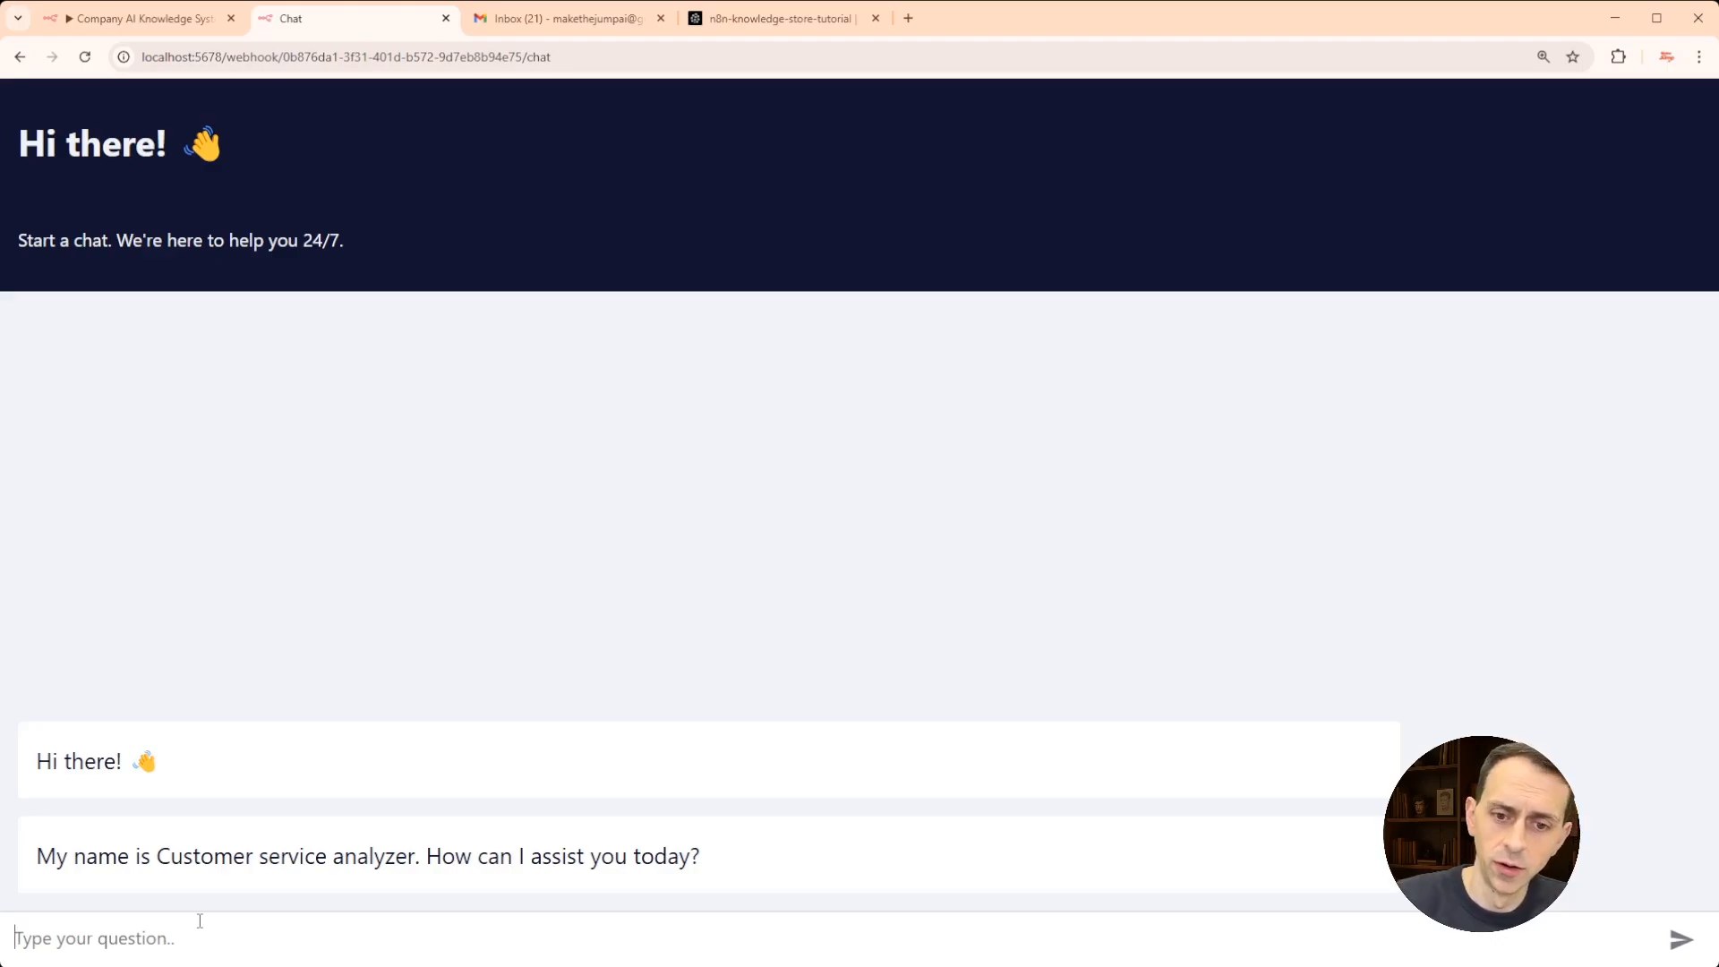
# - Ask the chat agent for the top most concerning customer-service complaints and read its five-issue answer
pyautogui.write('Give me the to')
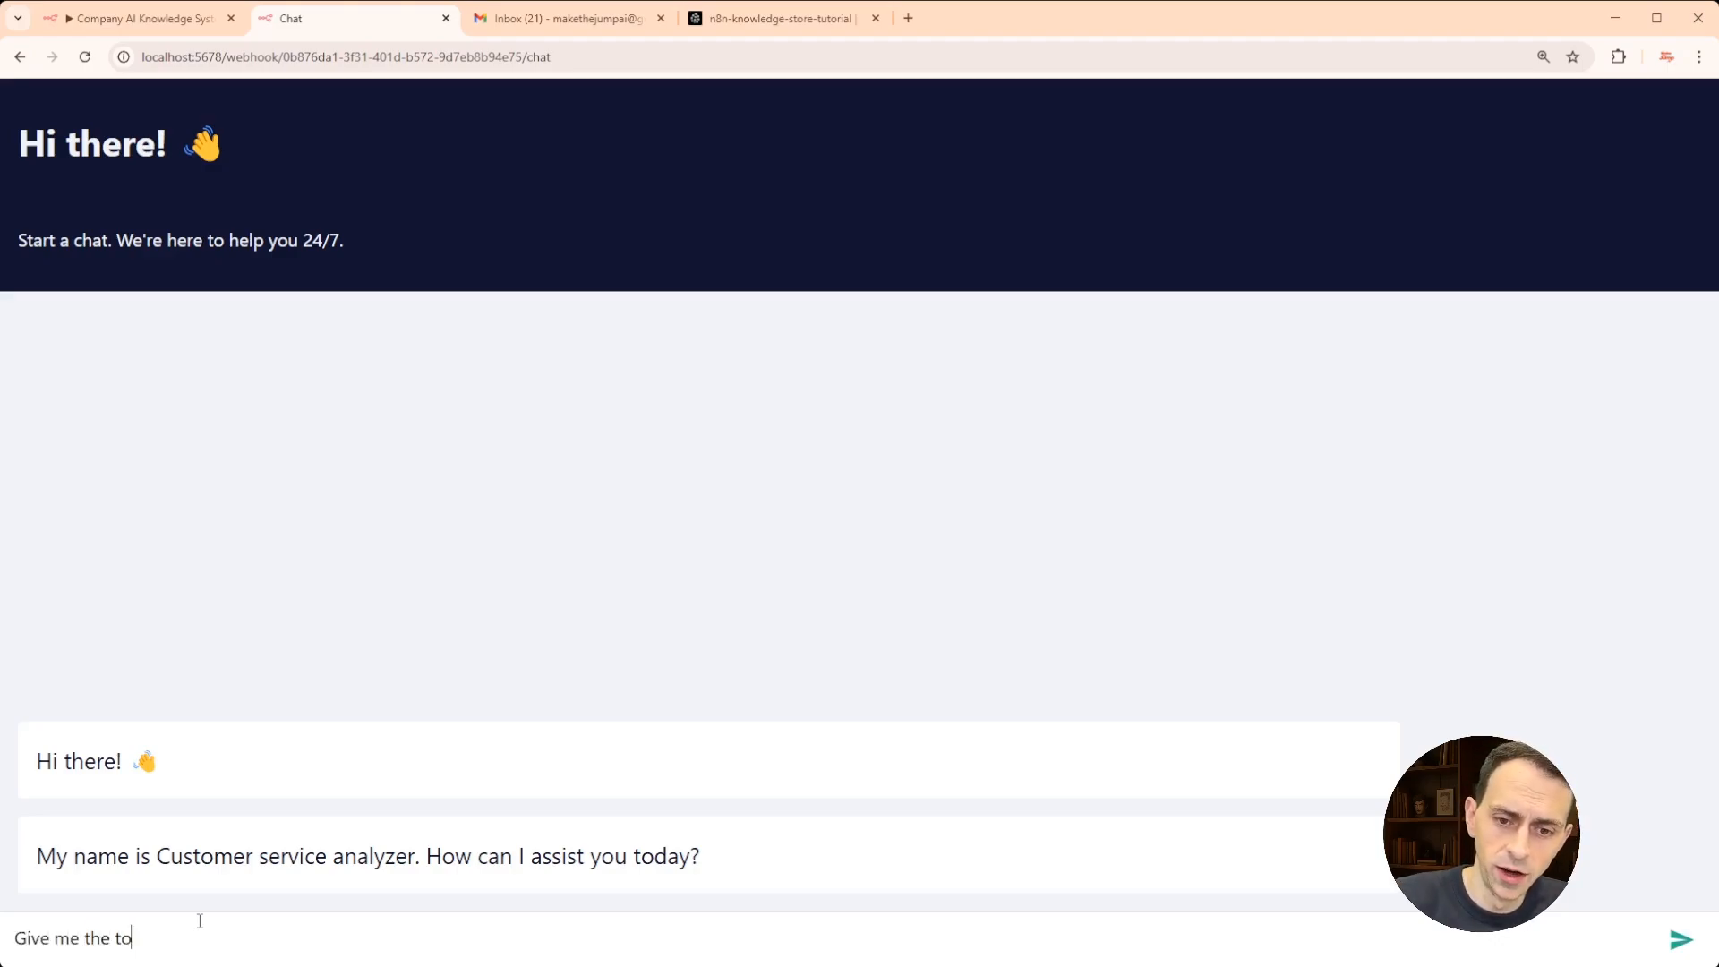
pyautogui.write('p most con')
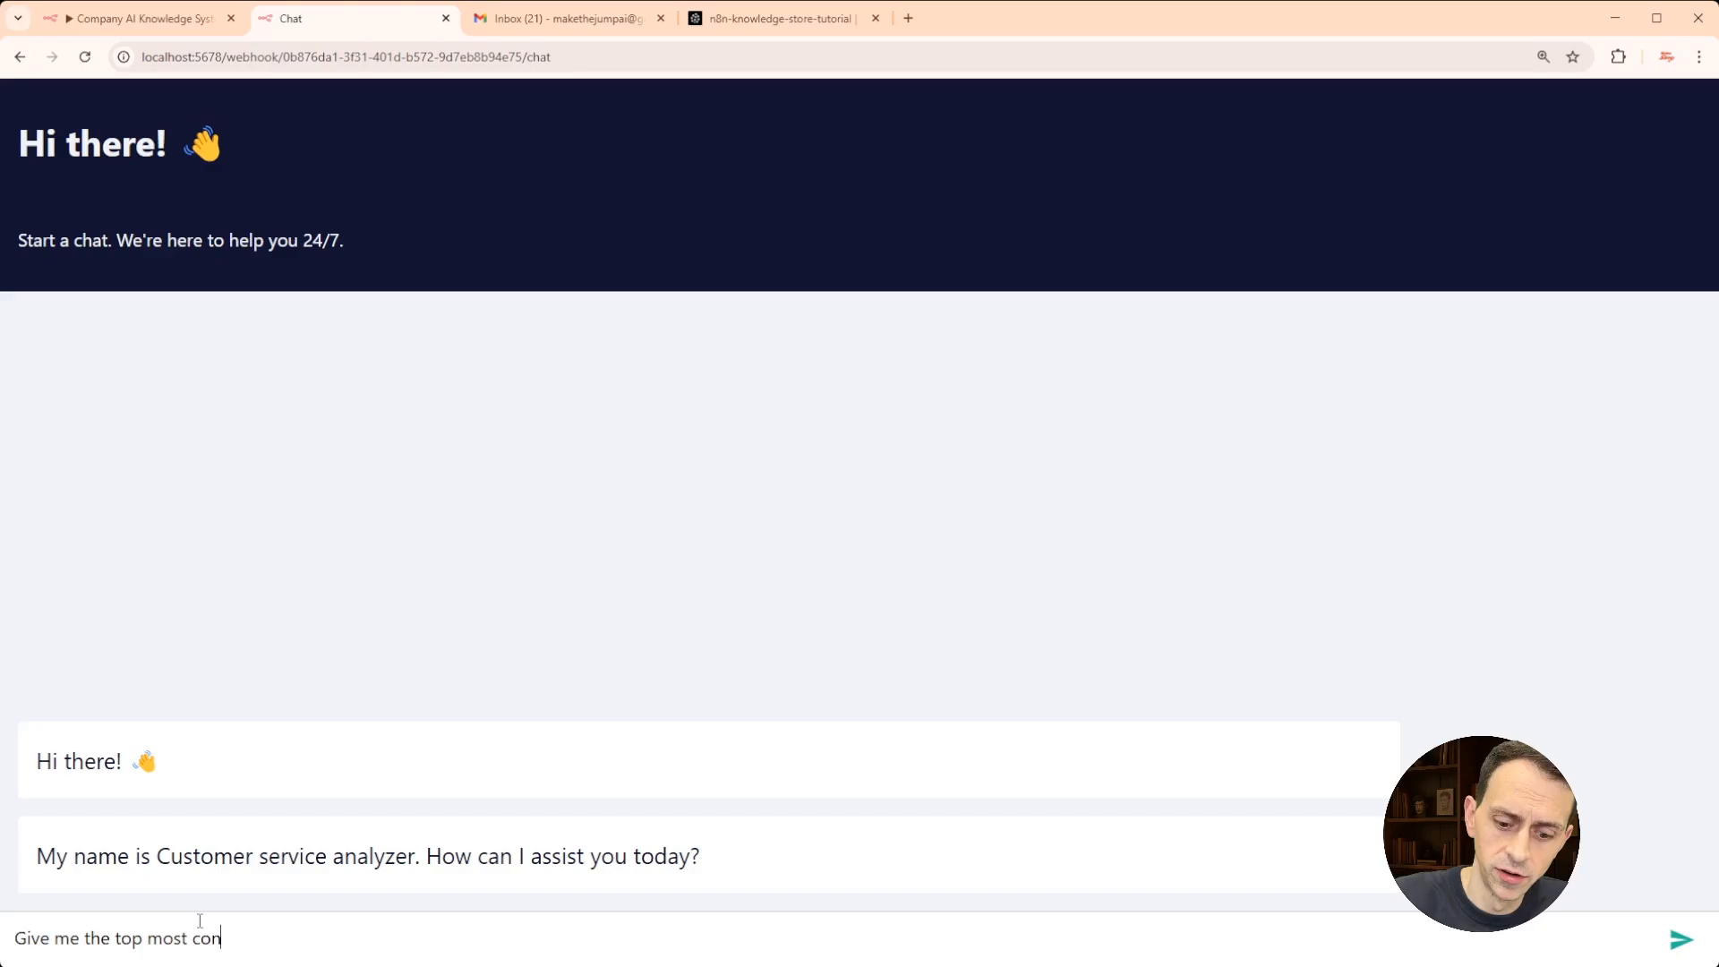
pyautogui.write('cerning complain')
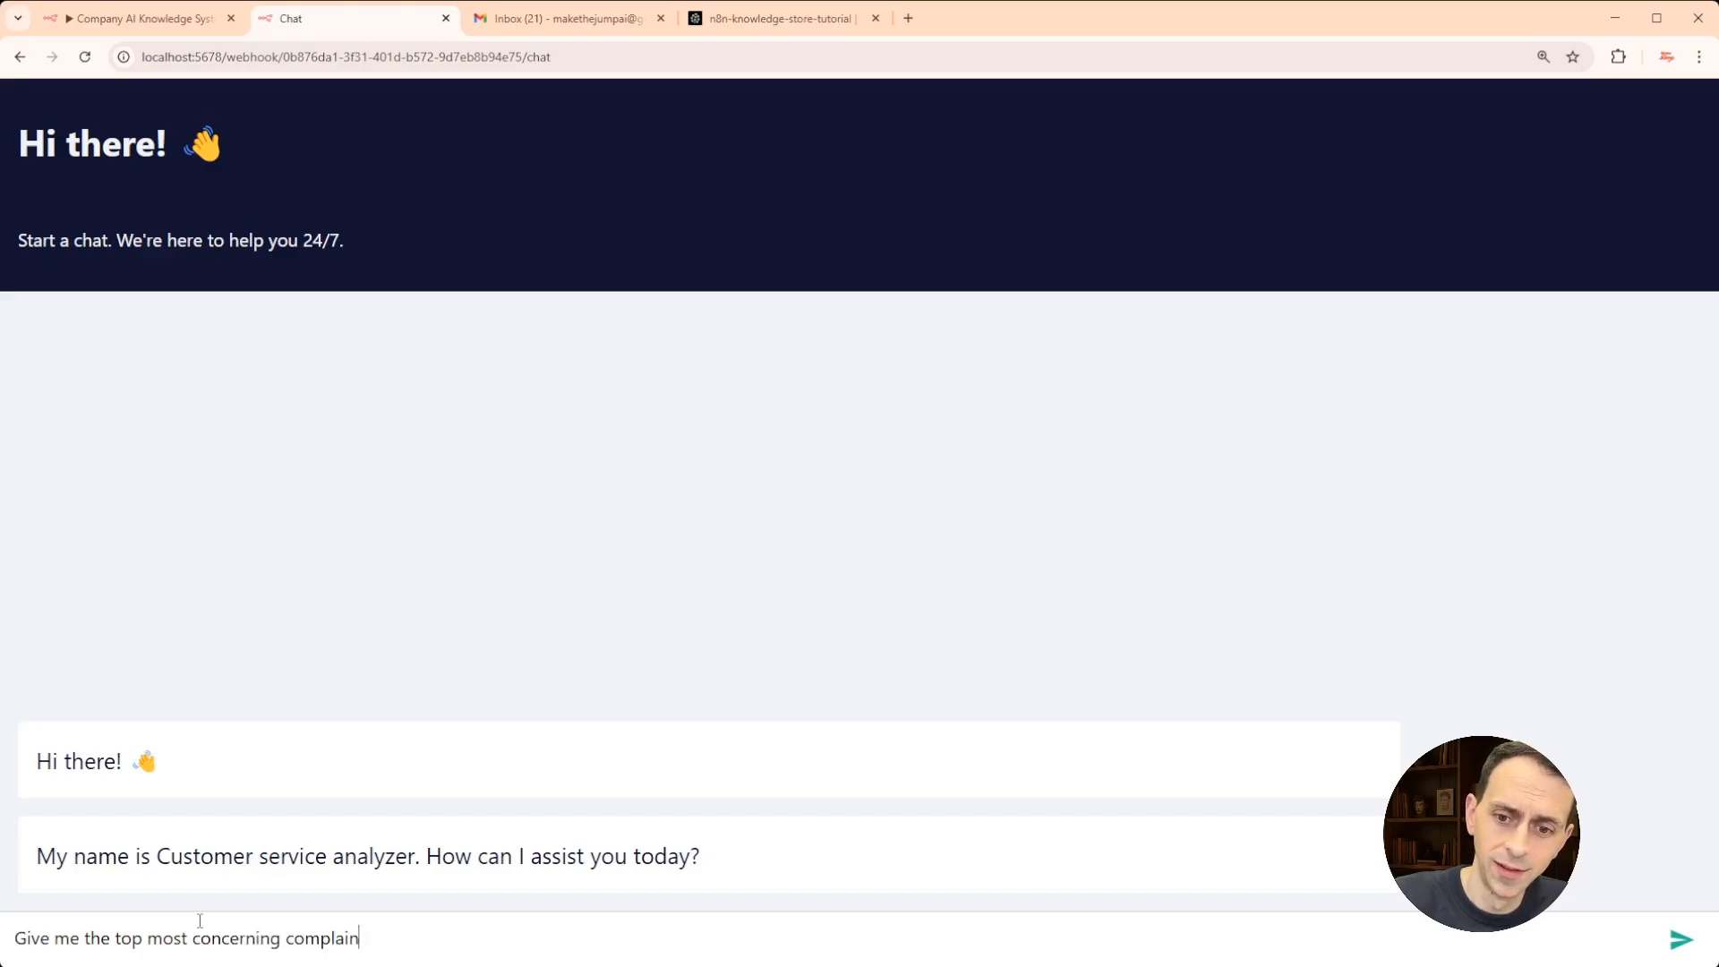
pyautogui.write('ts from customer ')
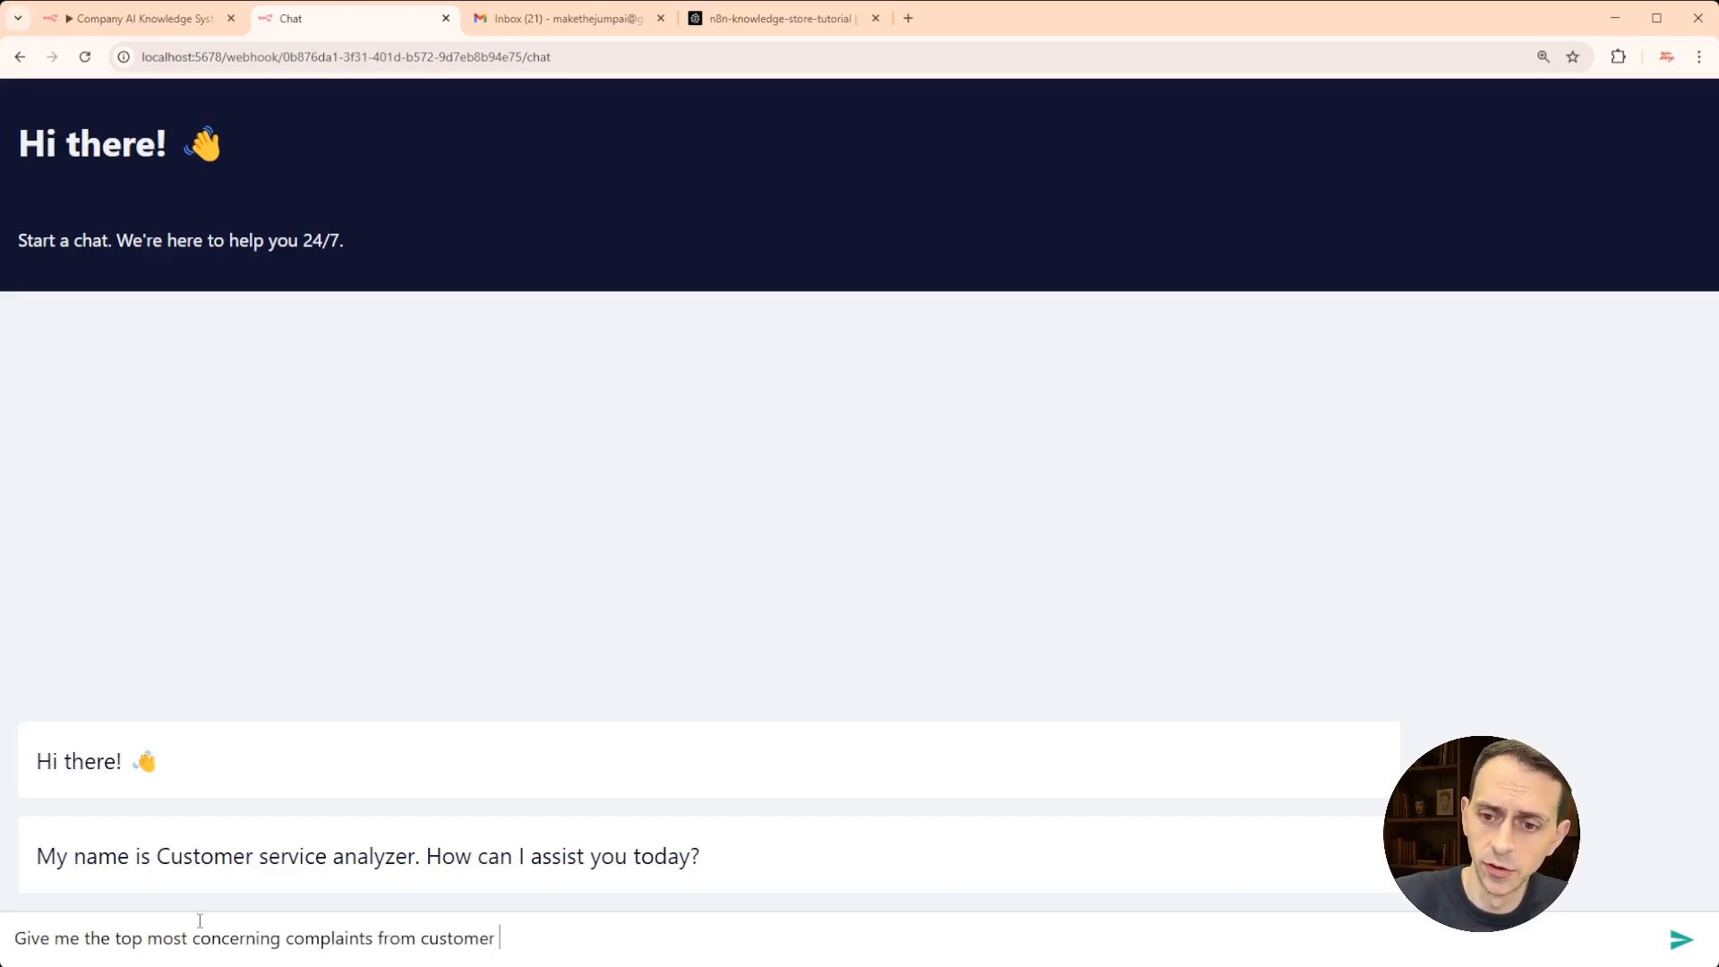
pyautogui.write('service feedback?')
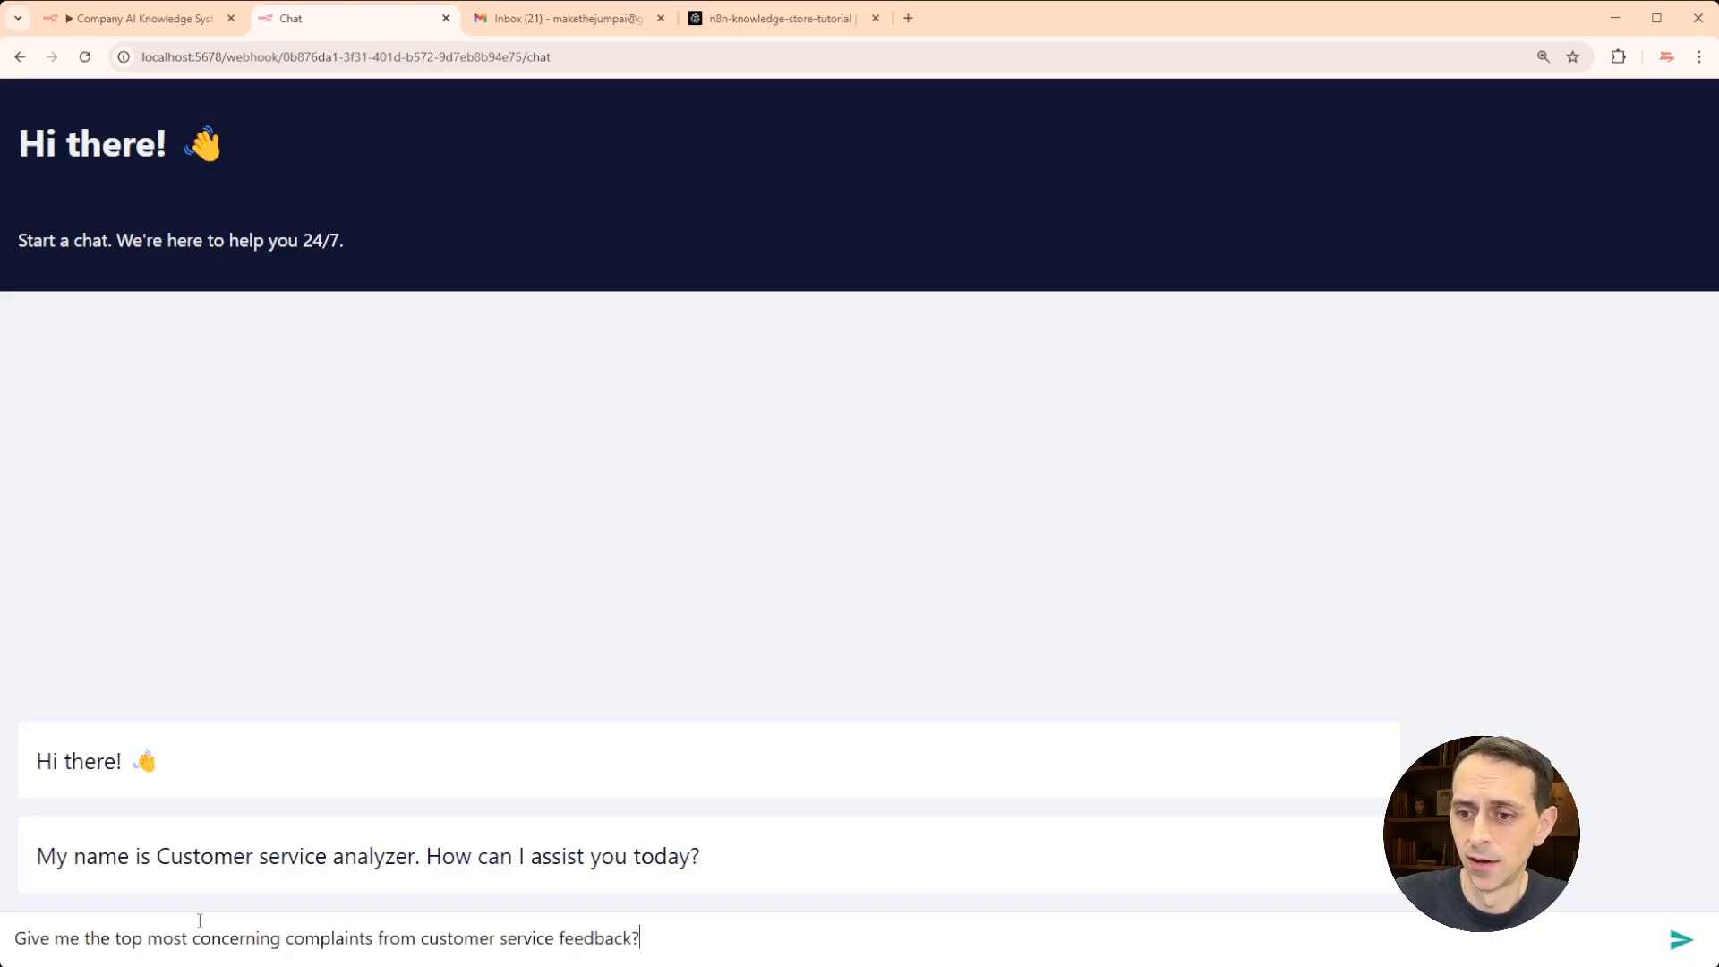
pyautogui.press('Return')
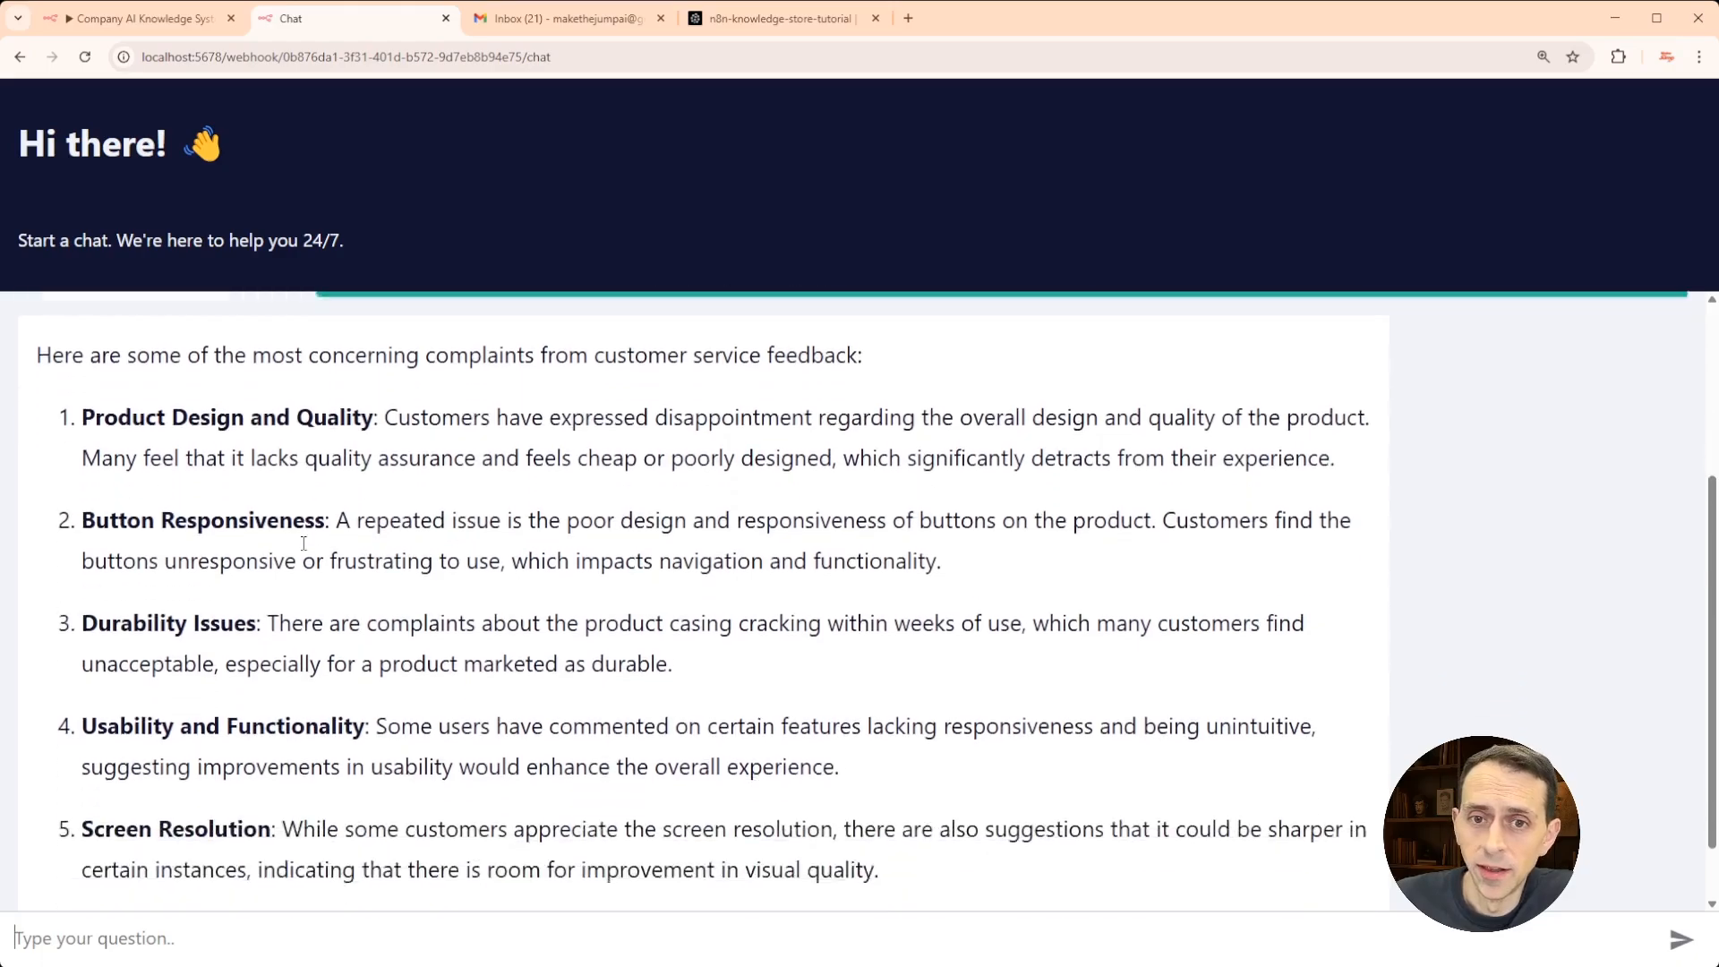
pyautogui.scroll(1, 237, 436)
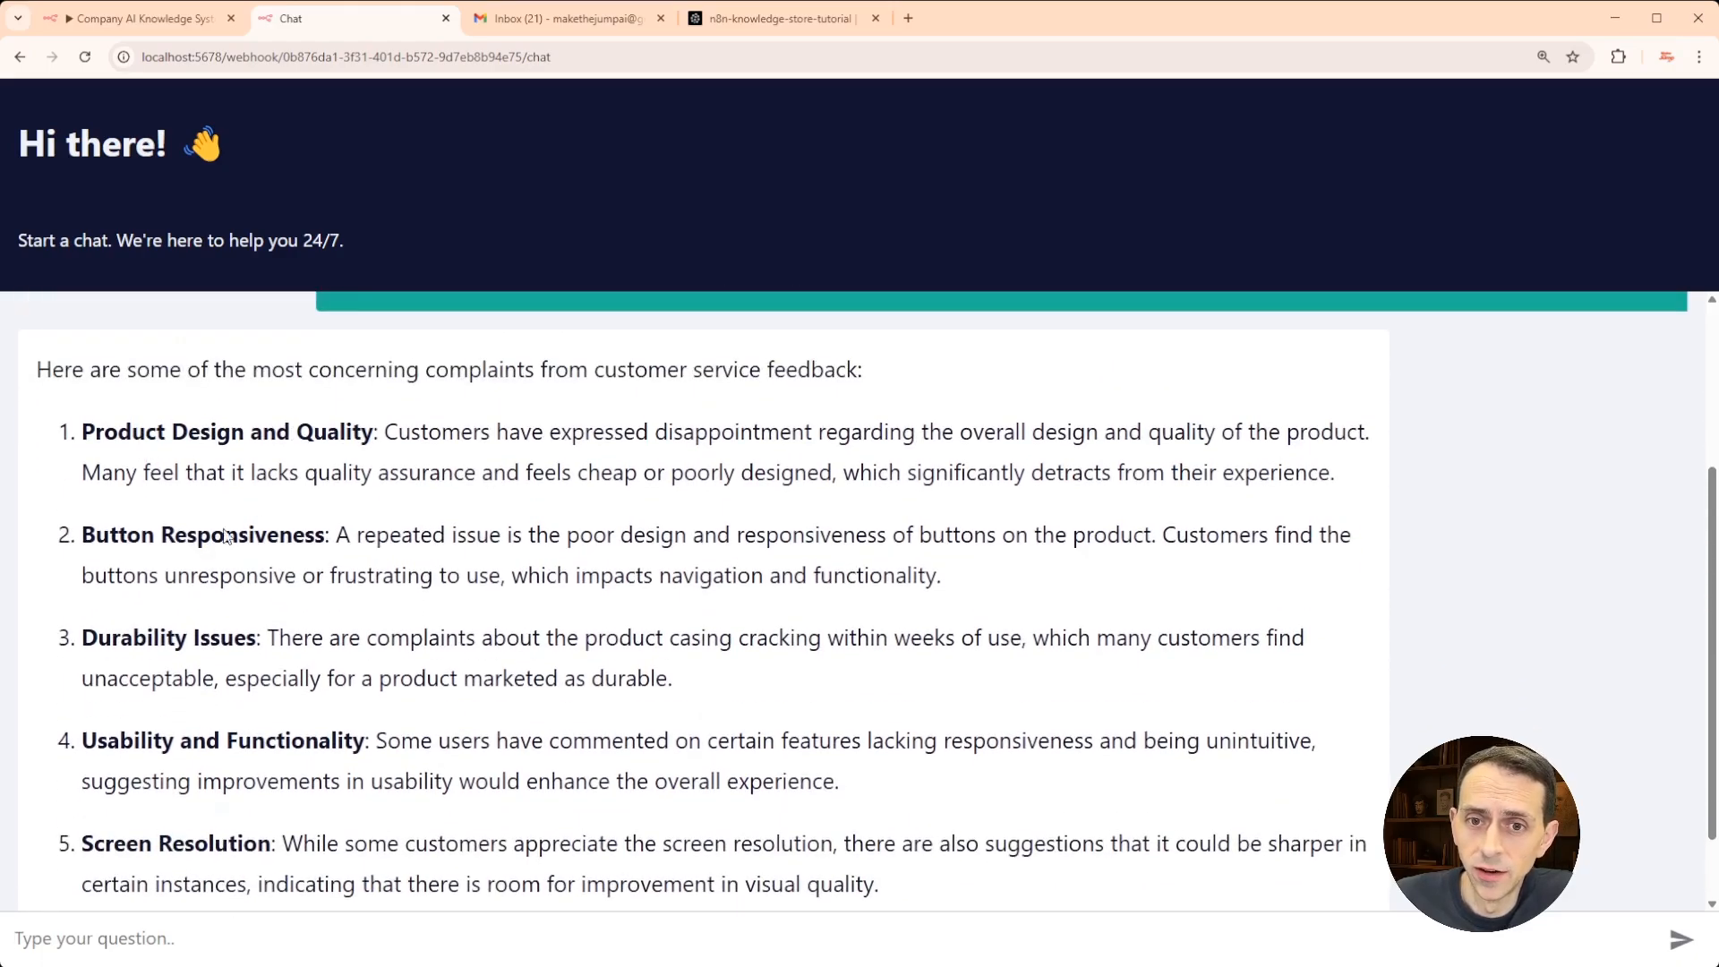
pyautogui.scroll(-1, 221, 668)
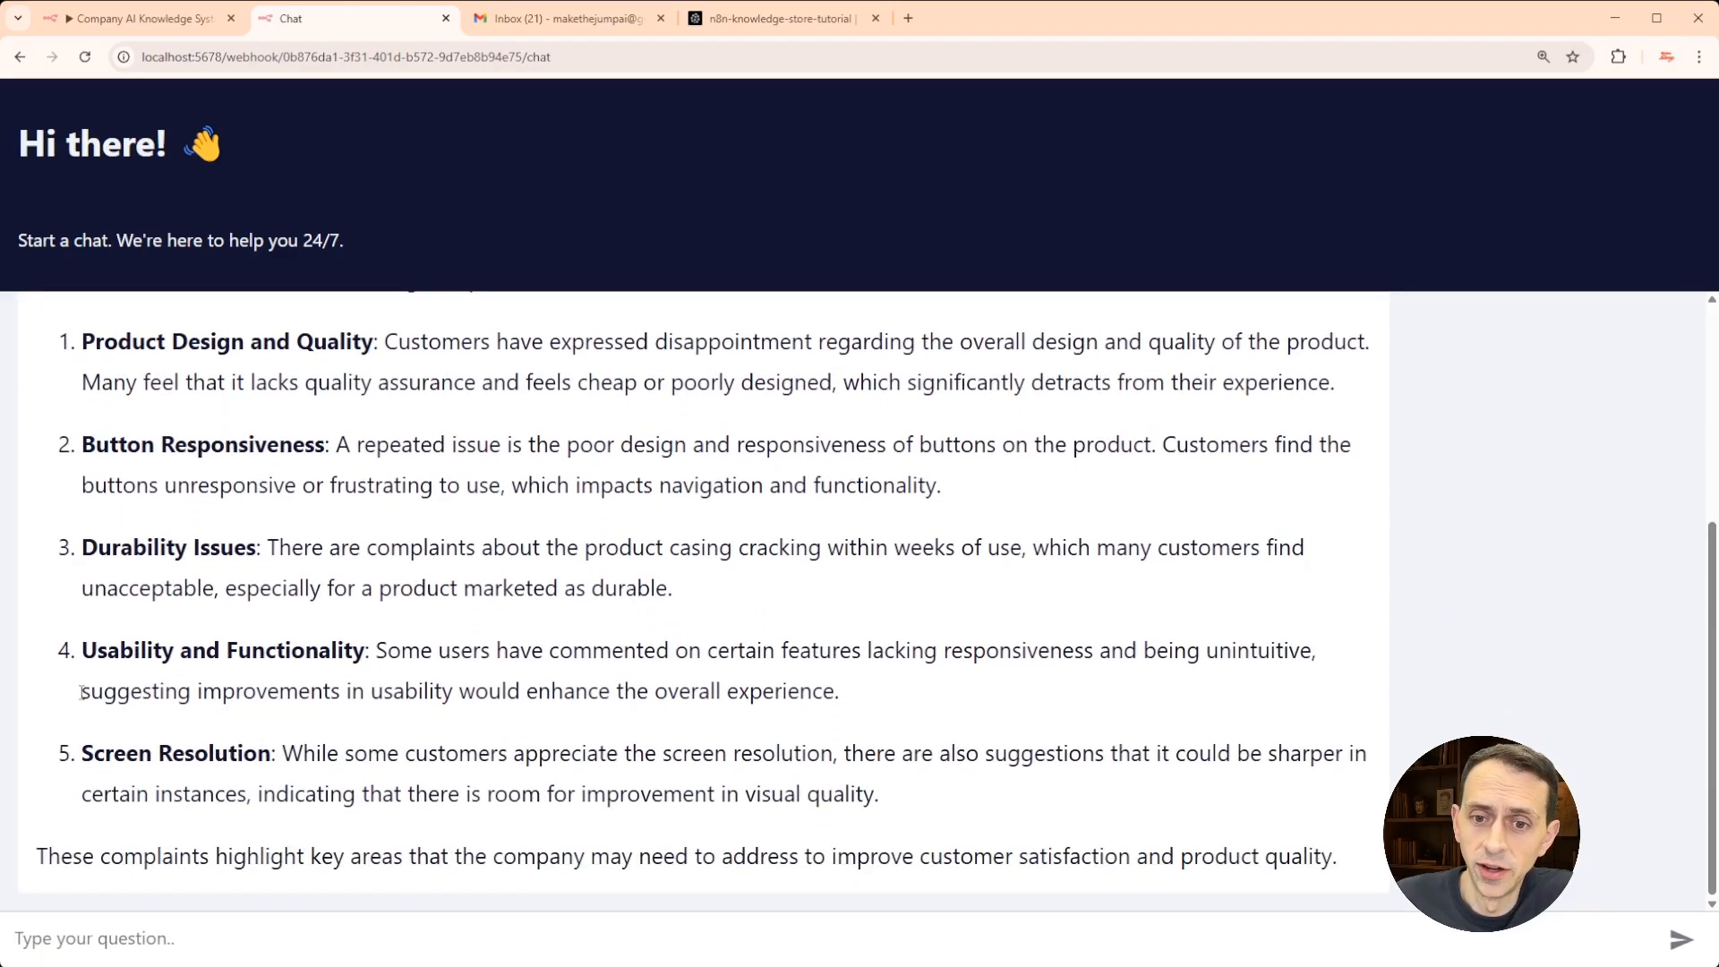
pyautogui.scroll(2, 289, 729)
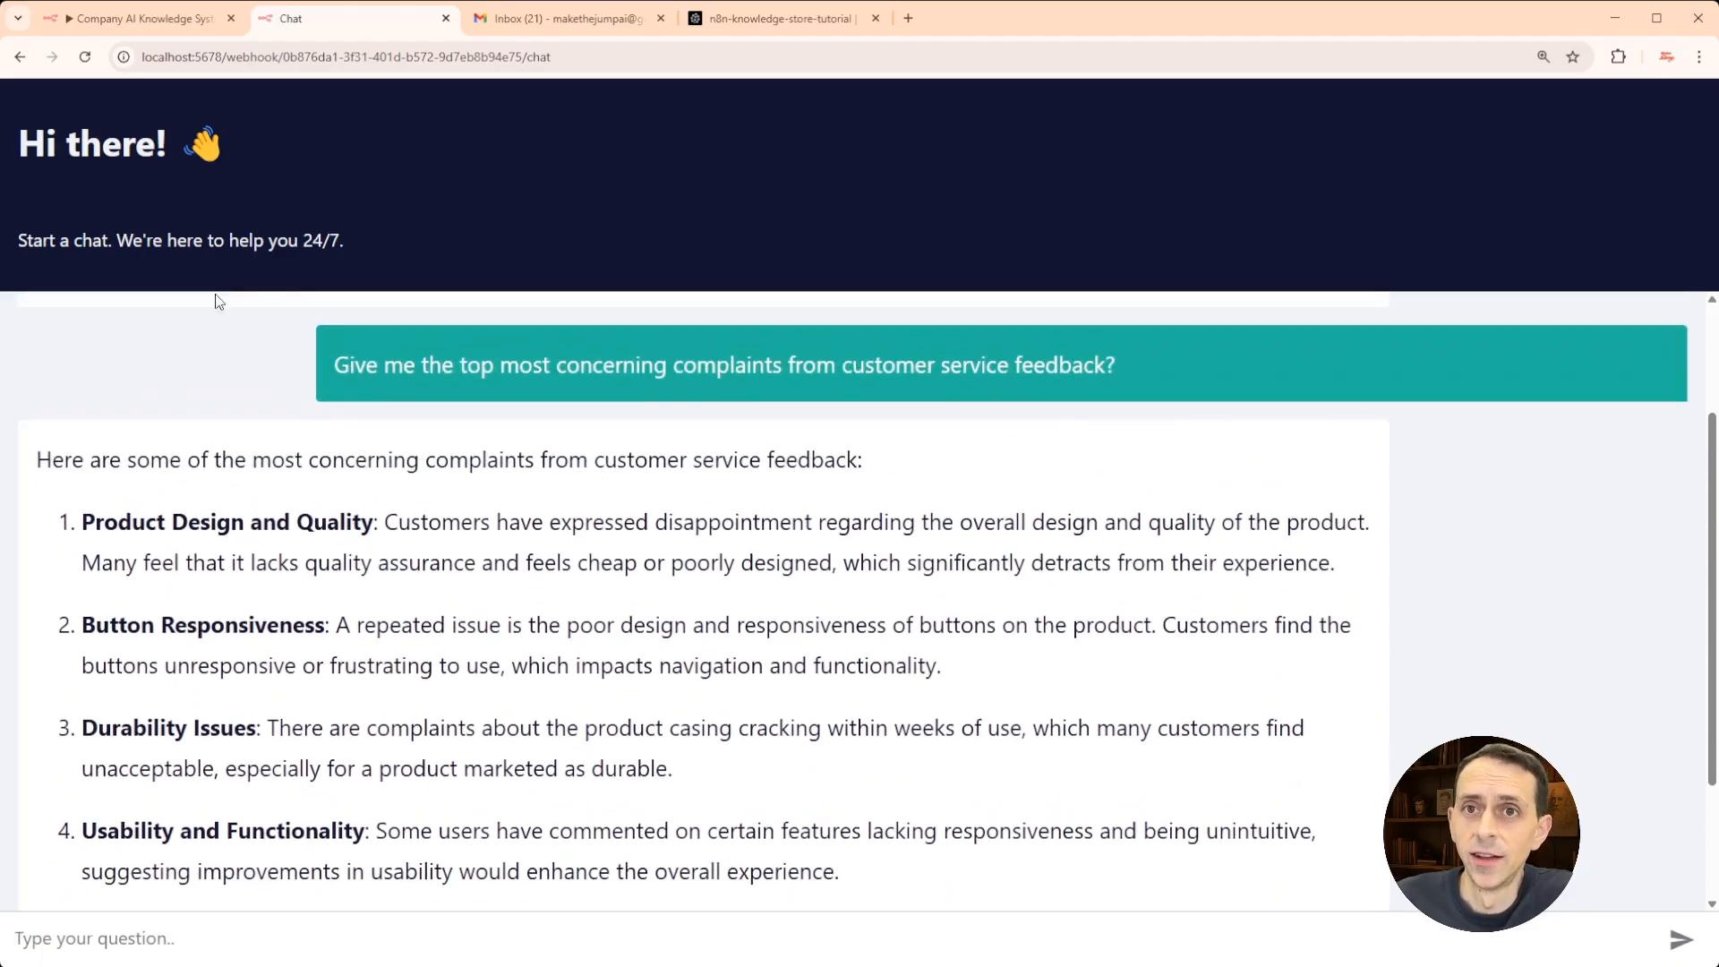
pyautogui.click(587, 19)
# - Compare the Gmail feedback inbox against the agent's five-complaint answer on the chat page
pyautogui.scroll(-2, 565, 465)
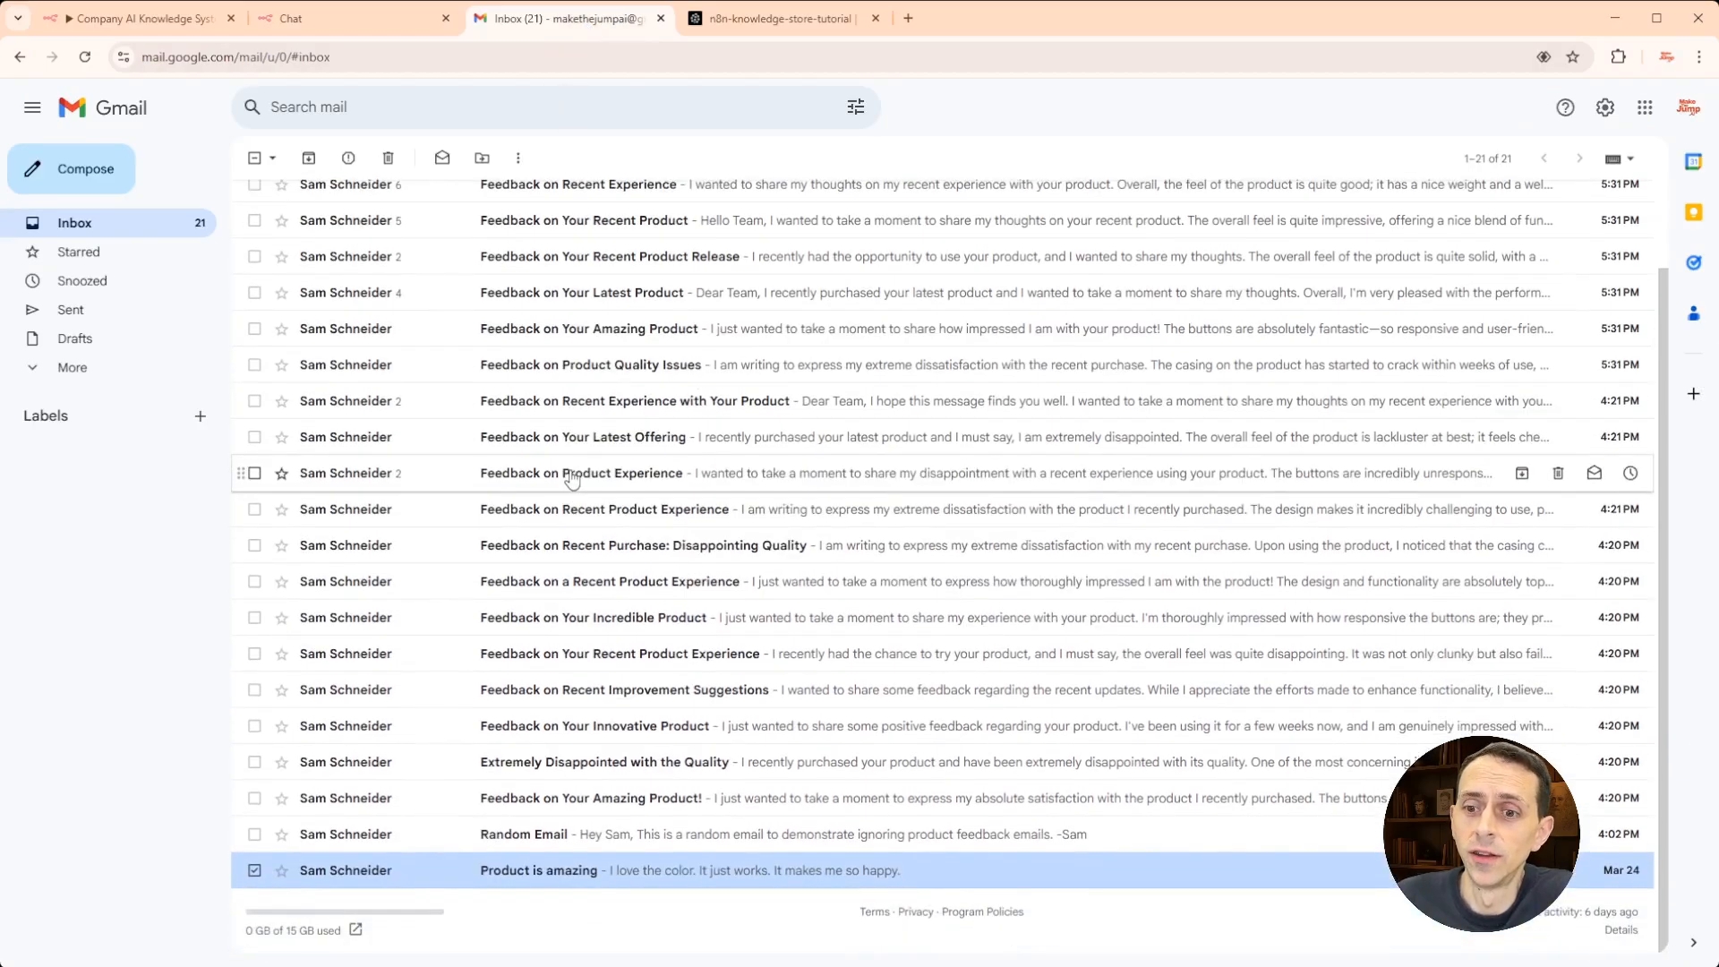
pyautogui.scroll(2, 560, 537)
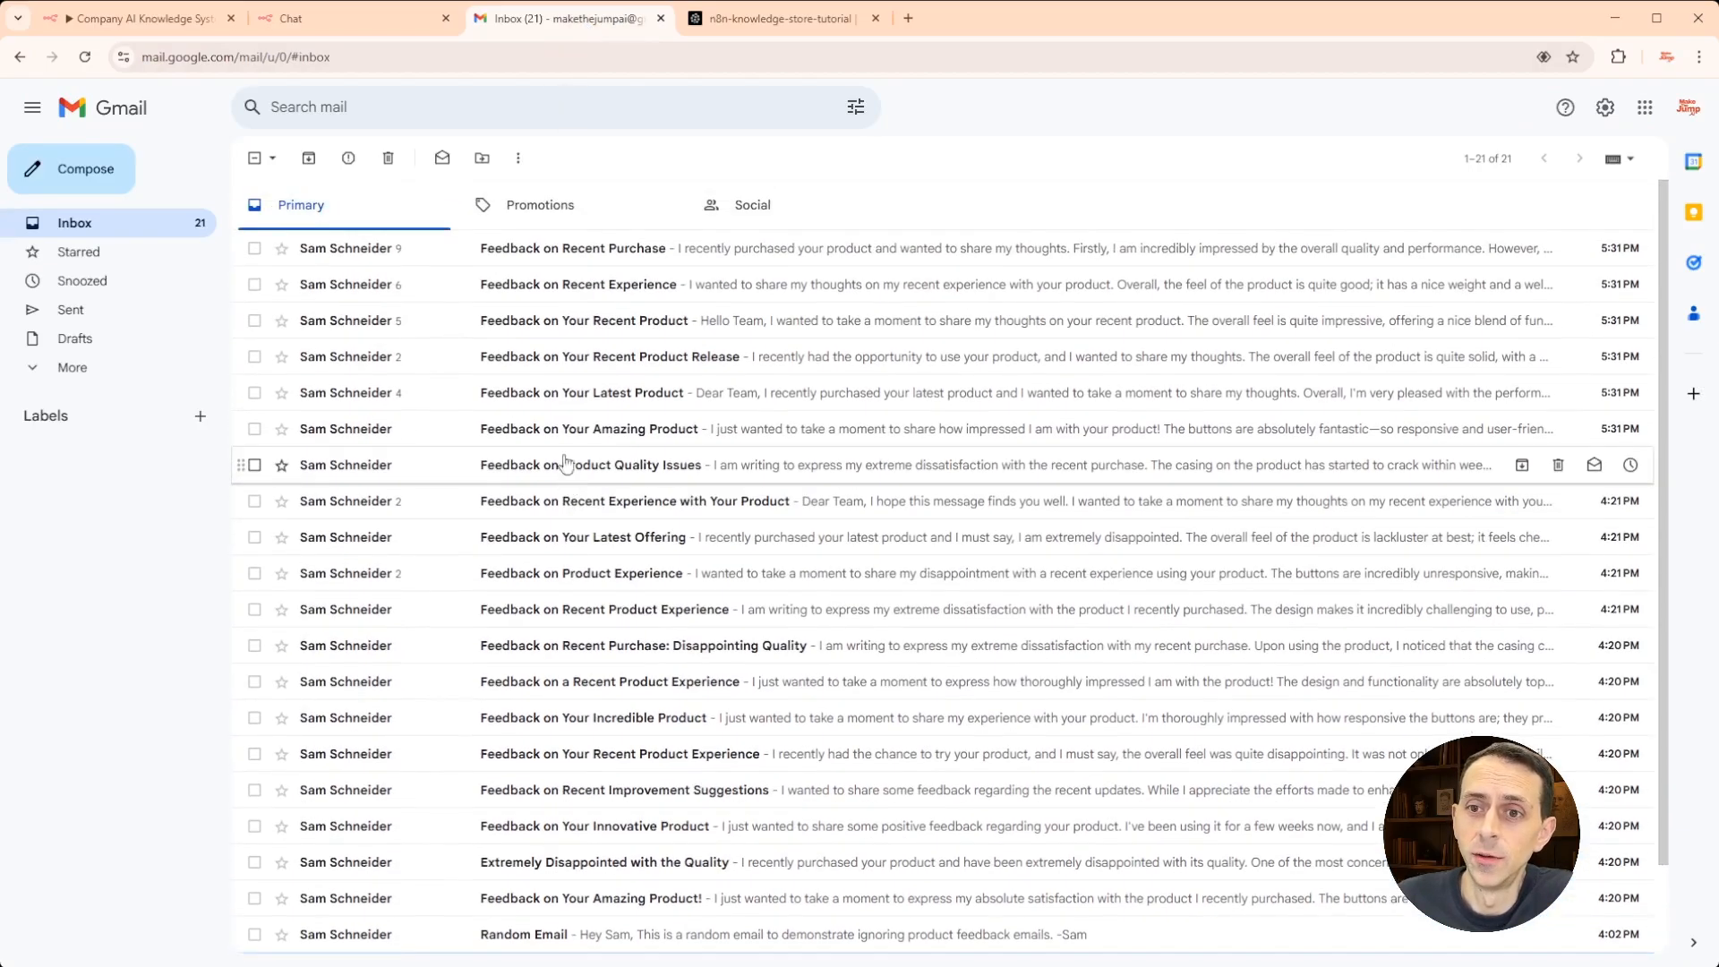
pyautogui.click(315, 20)
pyautogui.scroll(-1, 288, 557)
pyautogui.scroll(-2, 288, 556)
pyautogui.scroll(4, 277, 556)
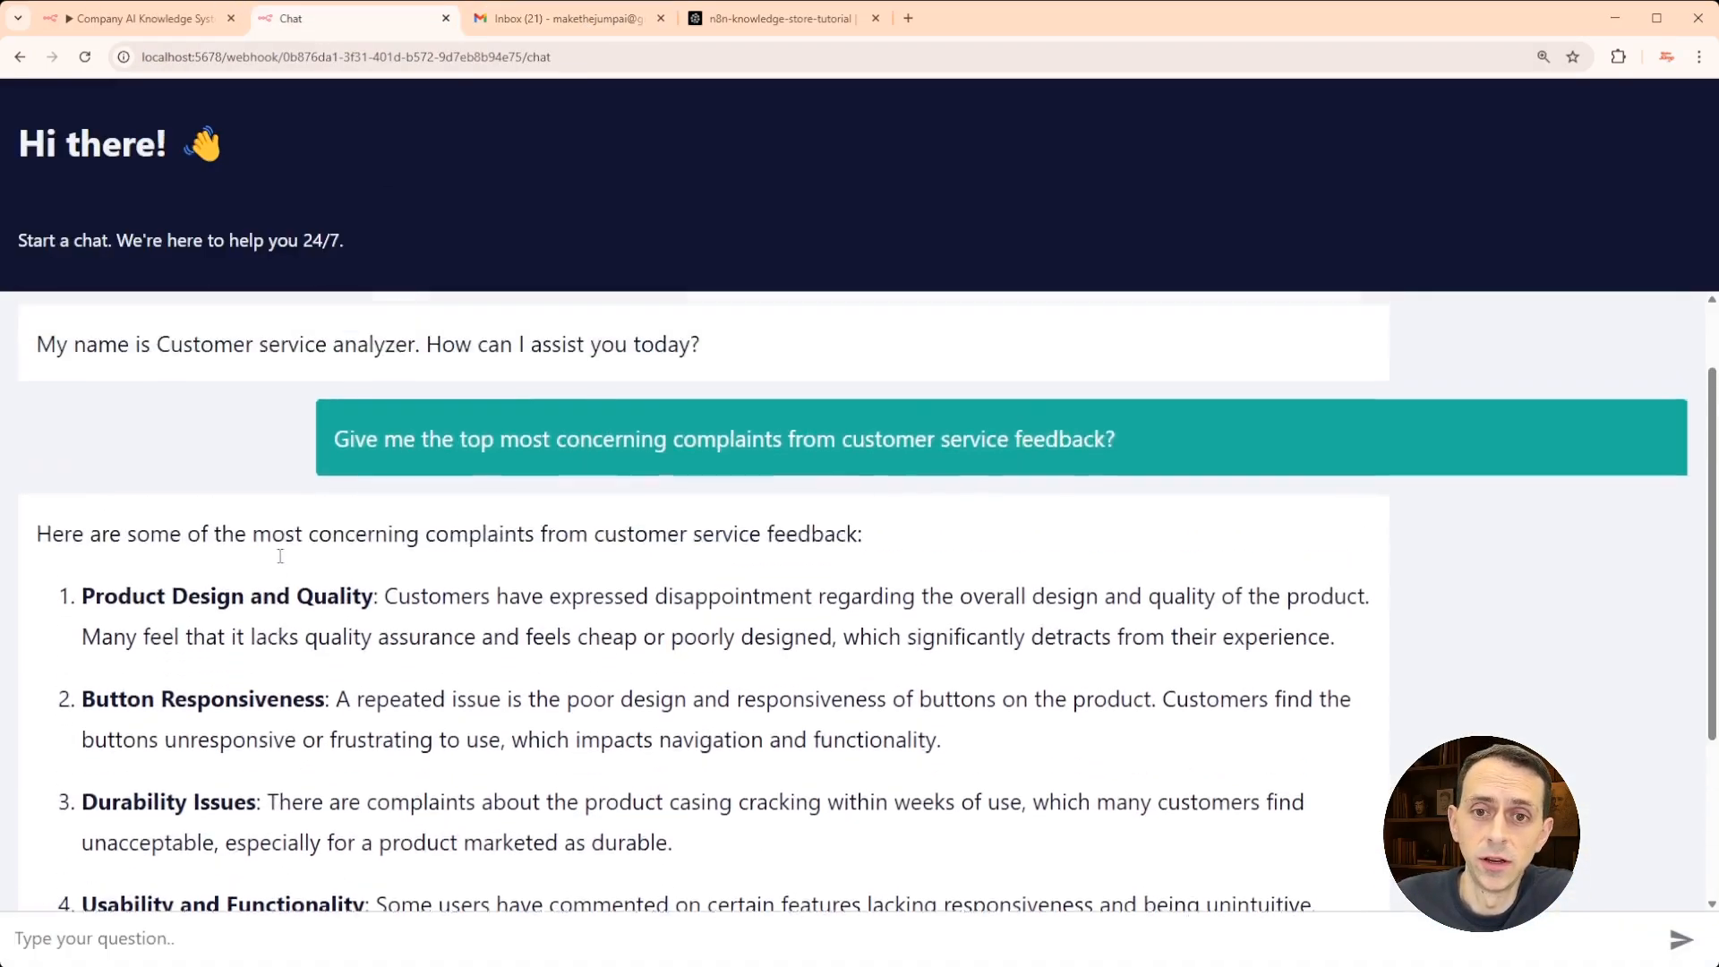
pyautogui.scroll(-4, 276, 550)
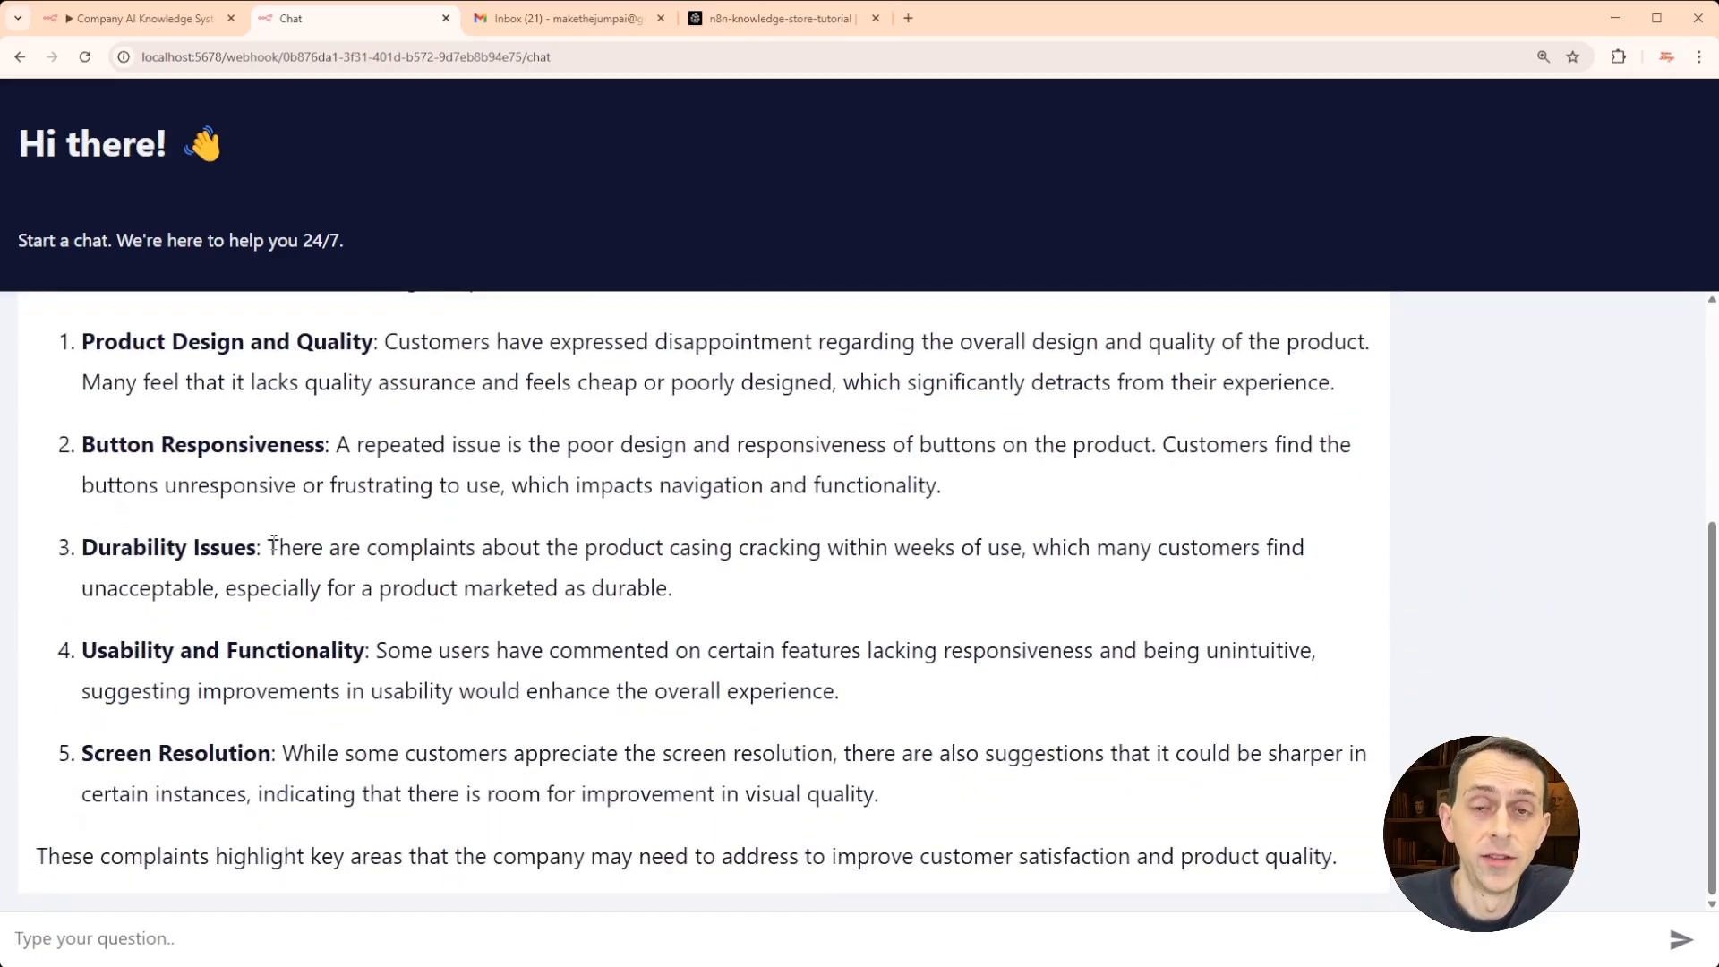